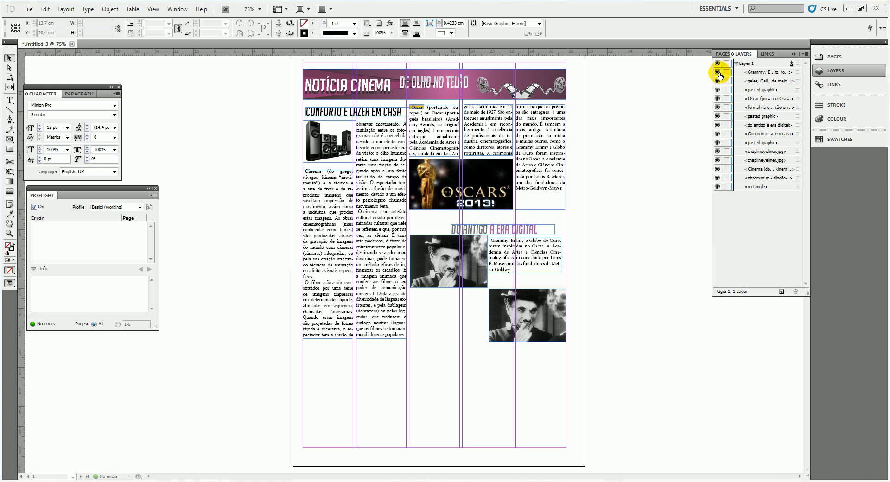
Hide the header graphic, the headings and several text frames of Layer 1, keeping the Oscars picture visible
left_click(717, 71)
left_click_drag(717, 90, 717, 119)
left_click(719, 134)
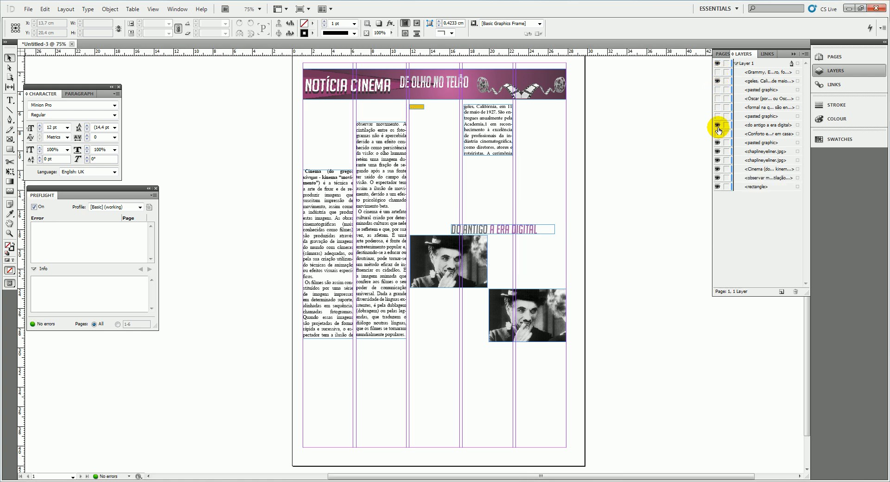
left_click(718, 126)
left_click(720, 143)
left_click(717, 90)
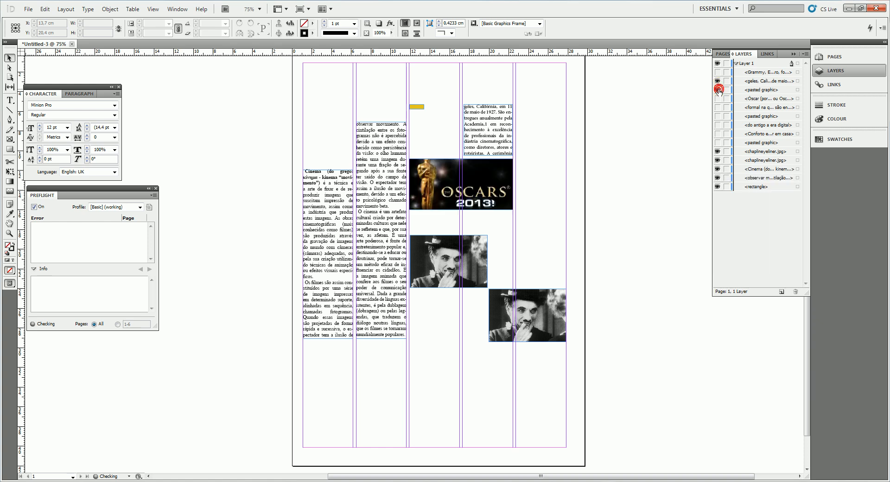
Switch to the Cinema_ drawing in CorelDRAW and examine its page layouts in full-screen preview
mouse_move(253, 478)
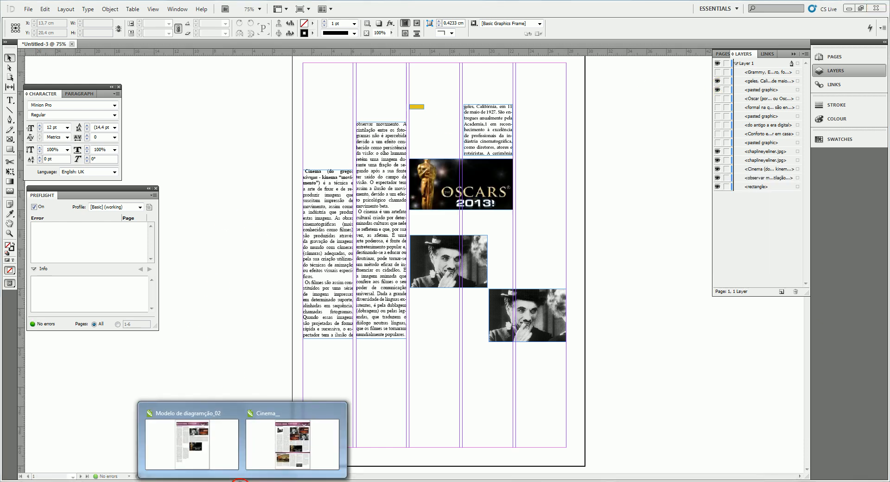
left_click(295, 420)
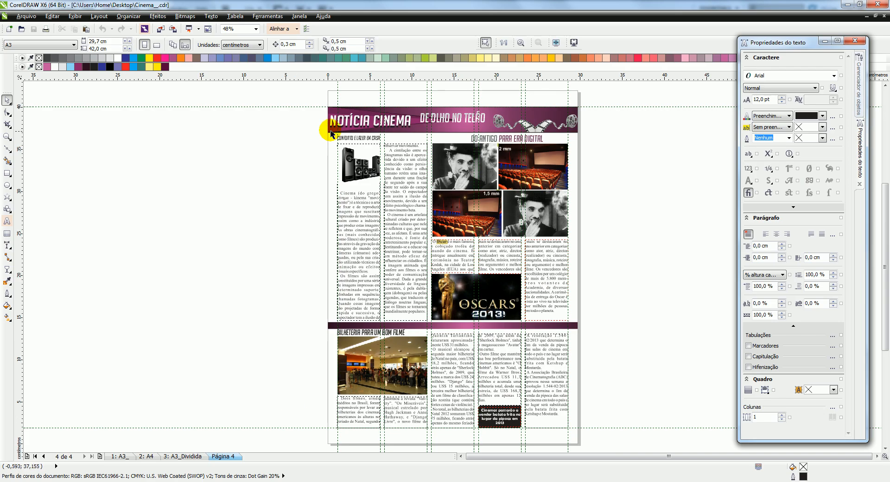
left_click(563, 45)
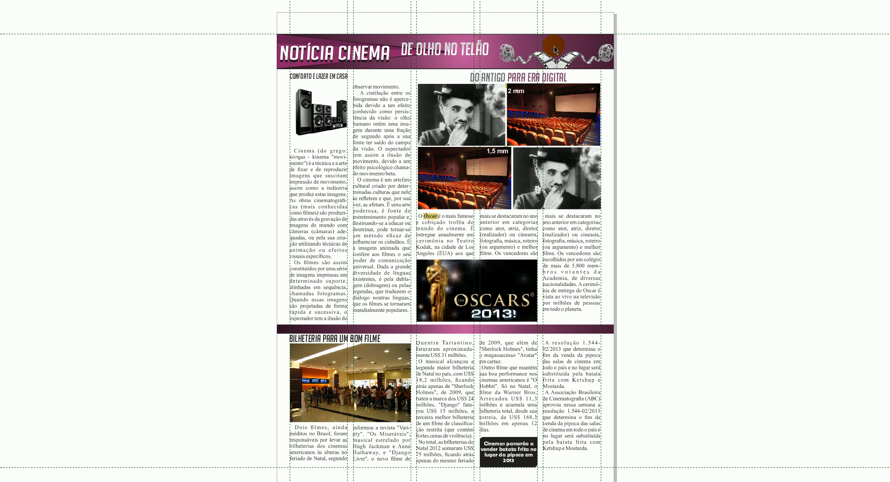
left_click(555, 50)
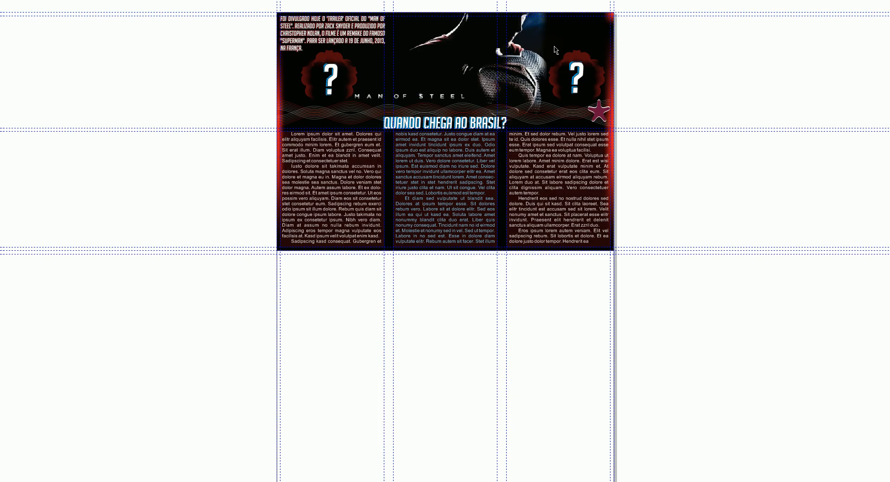
left_click(555, 48)
left_click(555, 47)
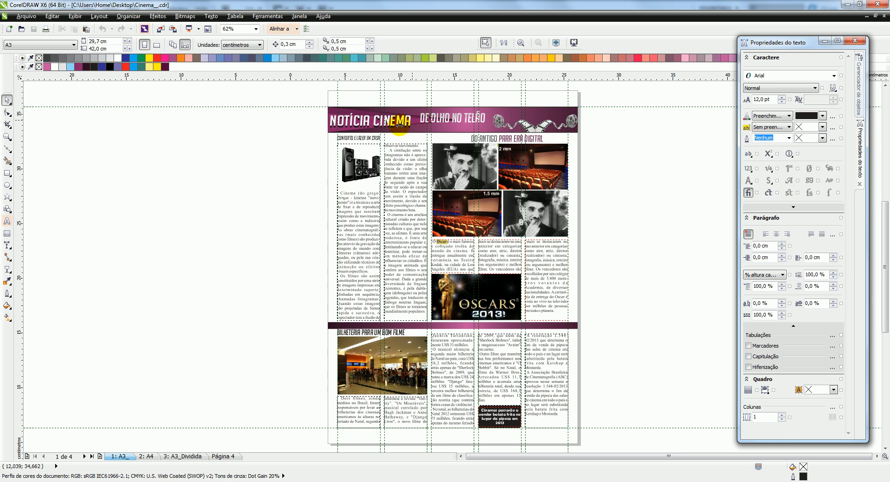
Close the open drawings and create a new A3 portrait document, 297 × 420 mm, in CMYK at 300 dpi
left_click(884, 17)
left_click(884, 16)
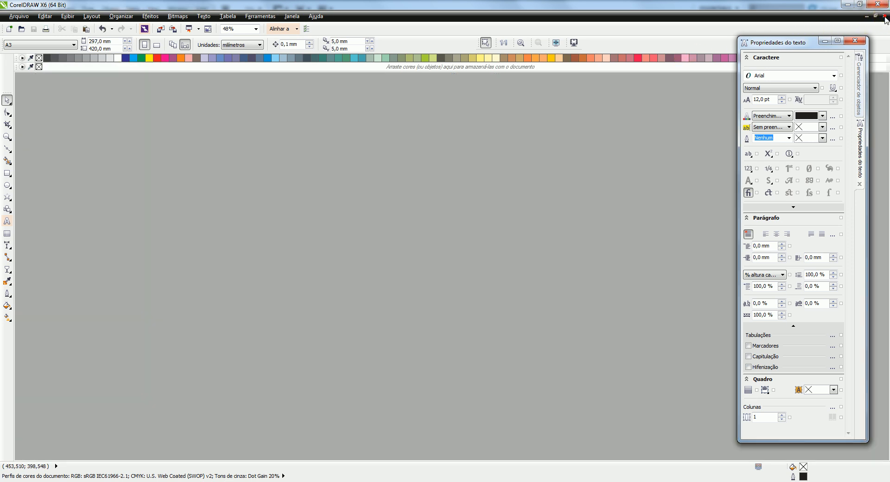
double_click(312, 256)
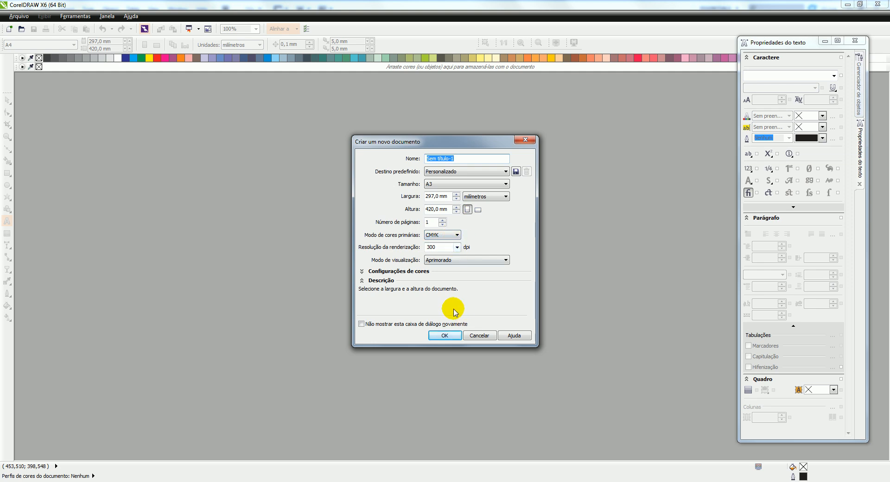
left_click(445, 337)
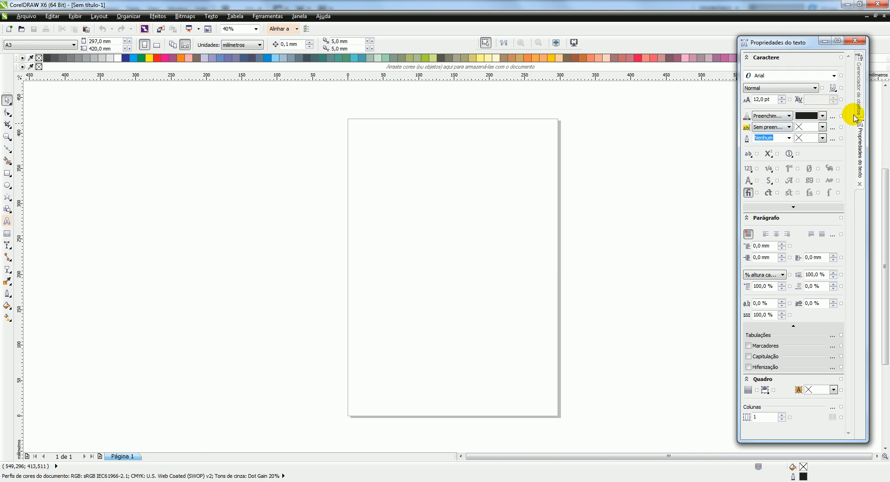
Display the Object Manager (Gerenciador de objetos) and select the Linhas-guia layer of Página 1
left_click(859, 95)
left_click_drag(808, 51, 762, 50)
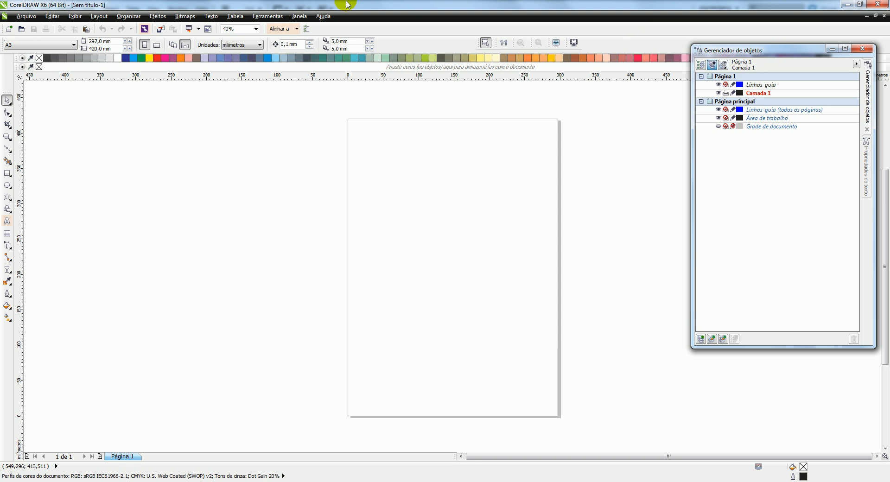
left_click(299, 16)
mouse_move(320, 99)
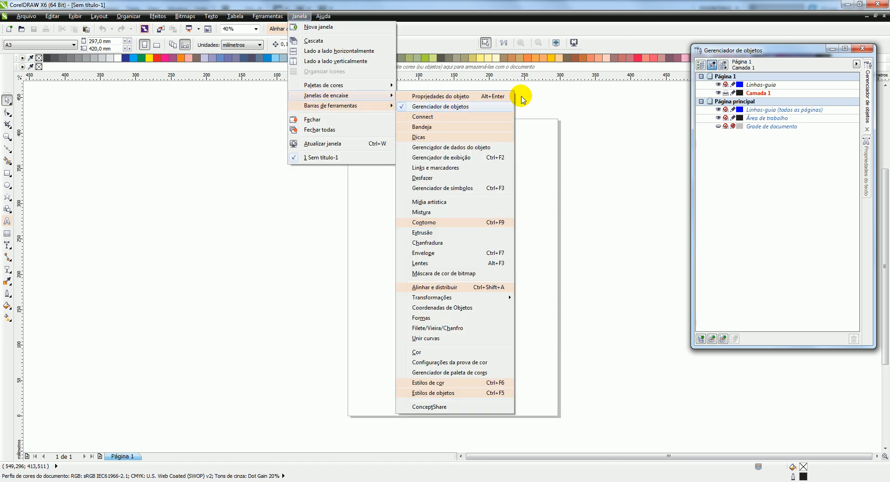
left_click(499, 107)
left_click(758, 87)
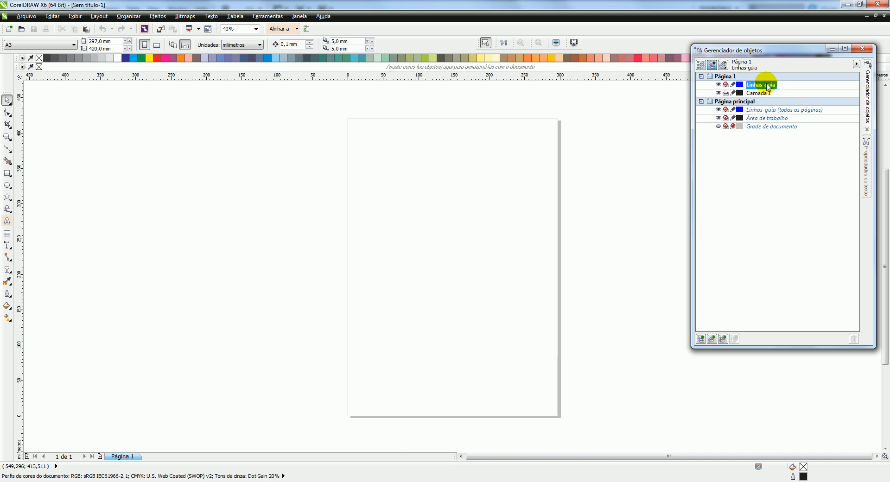
Enable margins in the user-defined guideline presets, with 19 mm for the top and 11 mm for the left, mirrored
double_click(455, 80)
mouse_move(698, 95)
left_mouse_down()
mouse_move(669, 95)
mouse_move(691, 92)
left_mouse_up()
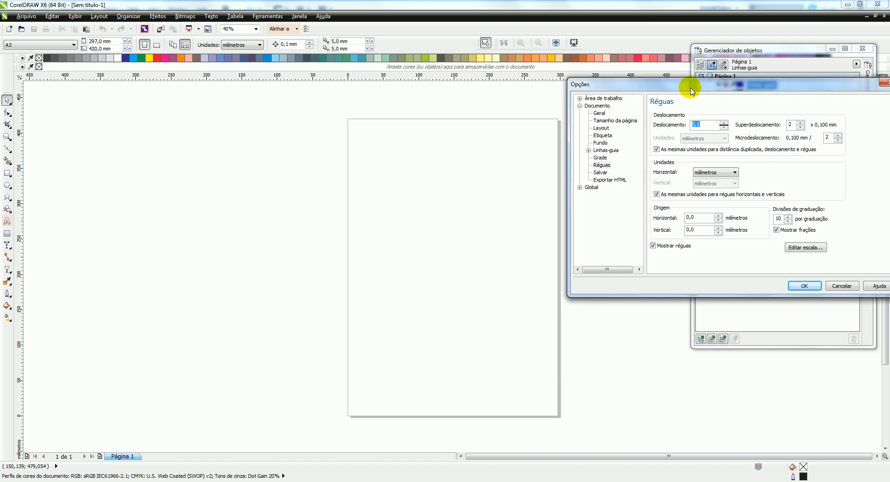
left_click(588, 150)
left_click(617, 179)
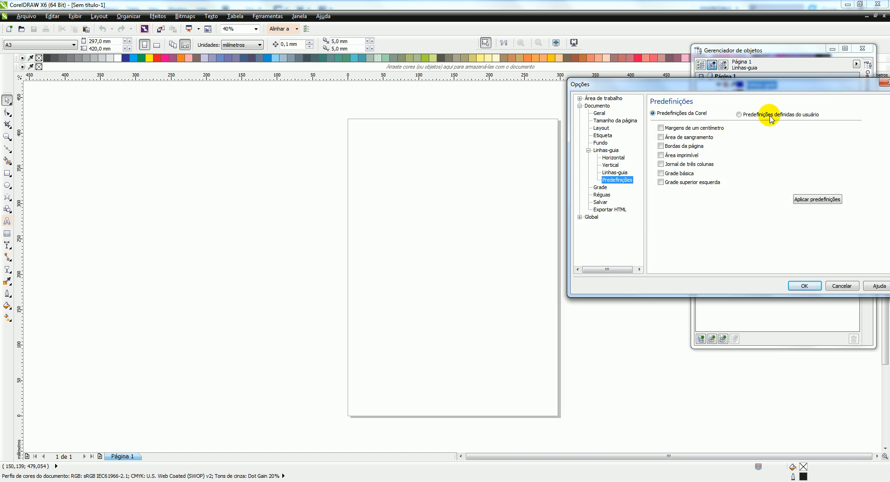
left_click(750, 114)
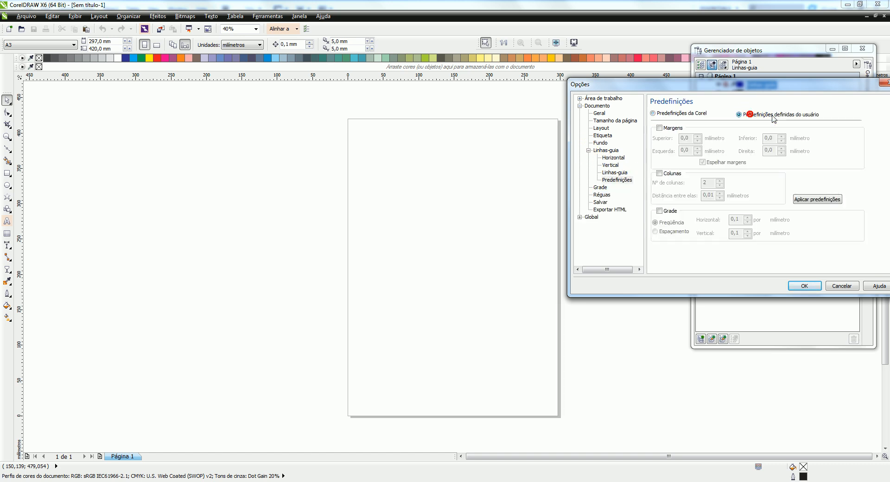
left_click(659, 128)
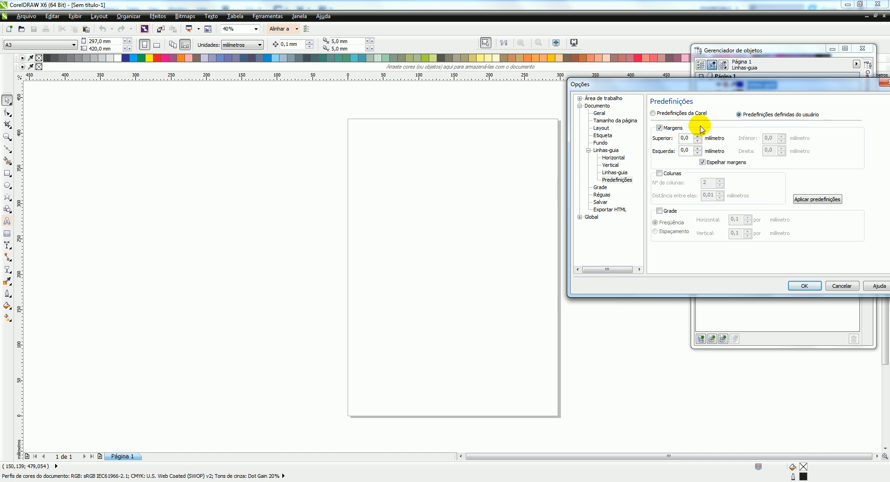
left_click_drag(690, 138, 638, 141)
type("1")
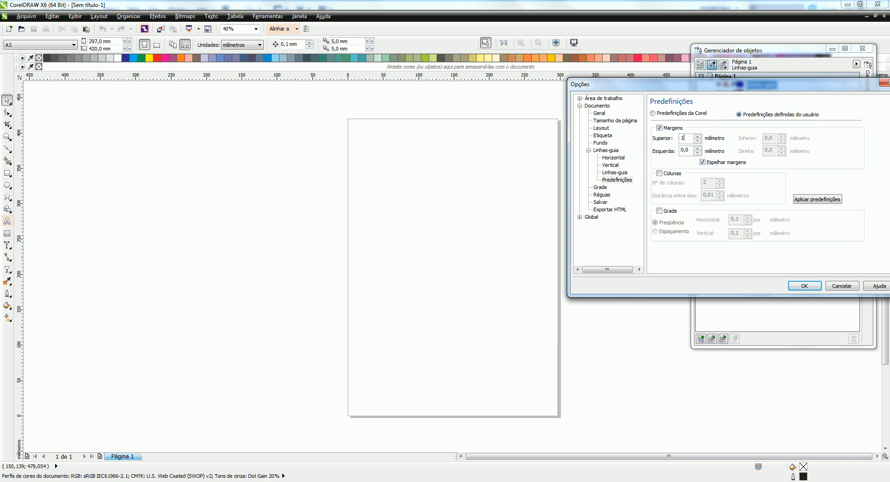
type("9")
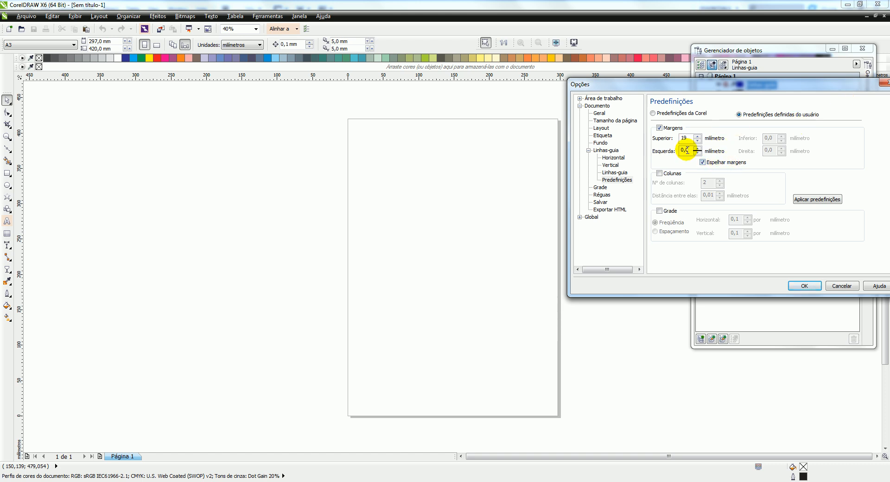
left_click_drag(691, 150, 622, 149)
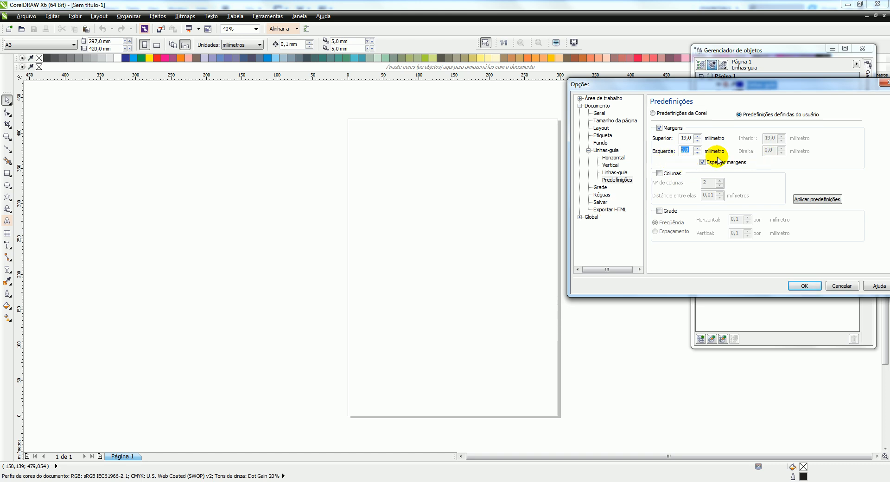
type("11")
Enable five columns spaced 5 mm apart in the guideline presets and apply the presets to the page
left_click(660, 174)
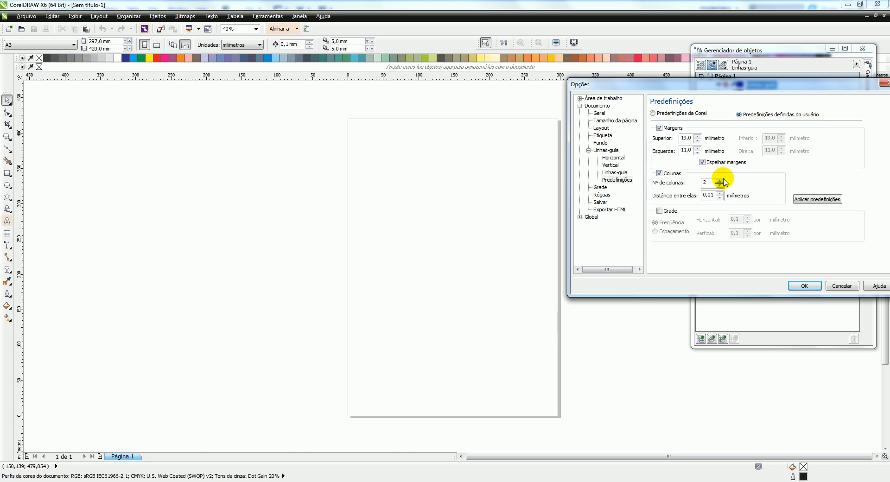
left_click(721, 181)
left_click(712, 194)
double_click(713, 194)
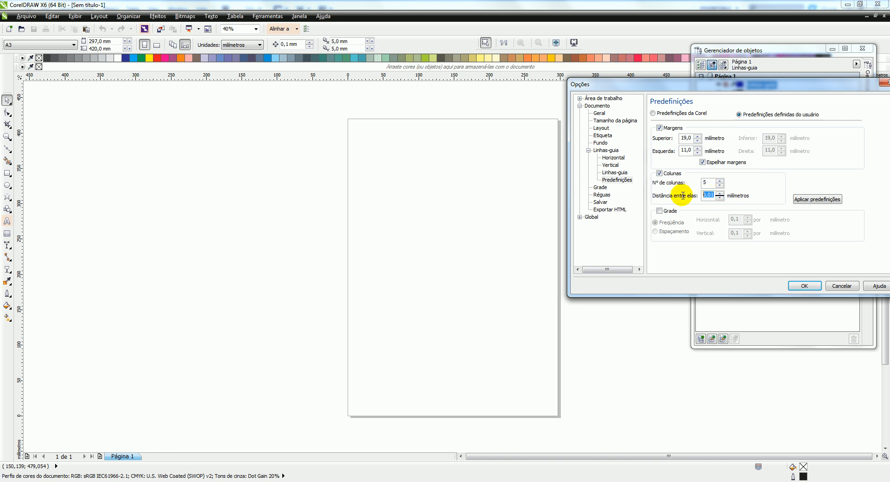
type("5")
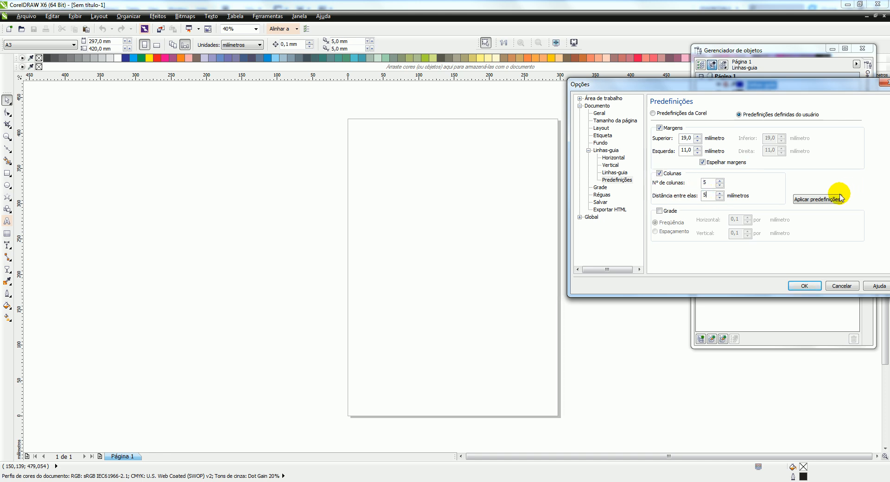
left_click(817, 199)
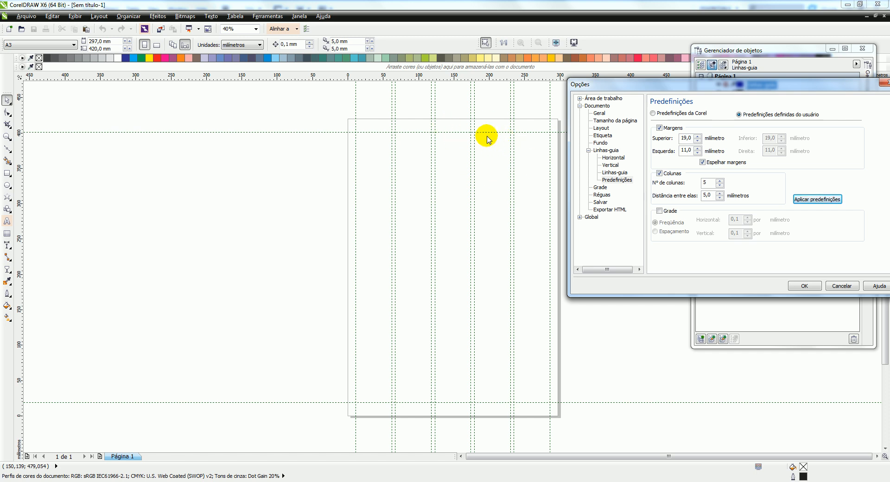
left_click(804, 287)
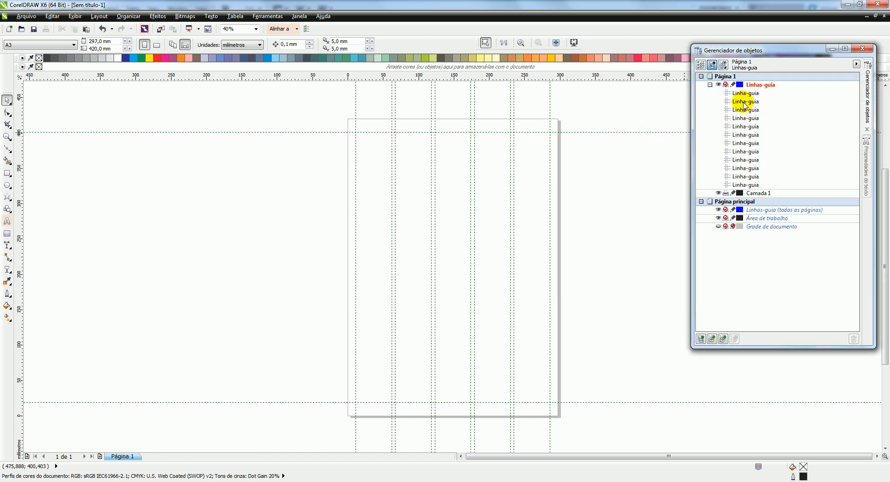
Lock all the guidelines in the Linhas-guia layer of Página 1
left_click(744, 93)
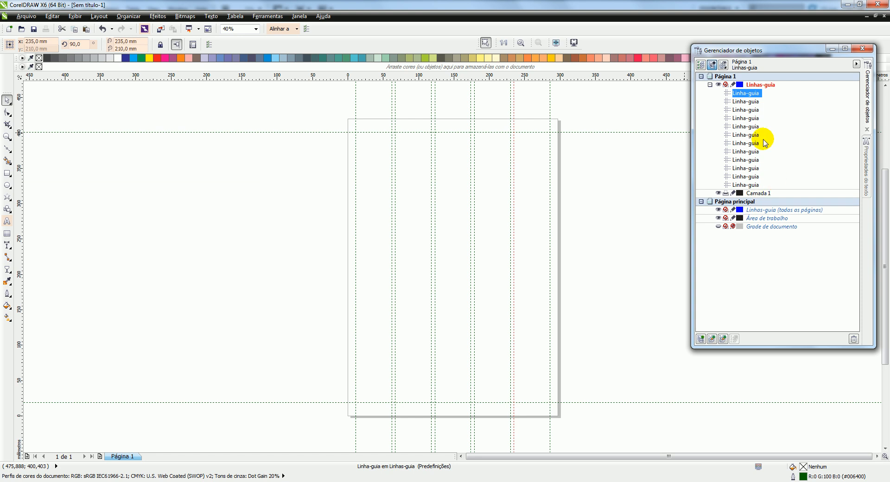
left_click(750, 186, "shift")
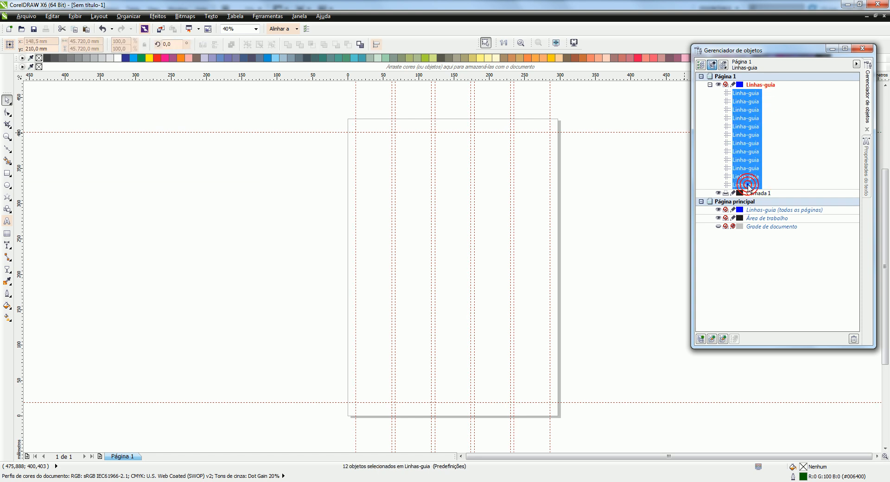
right_click(747, 186)
left_click(630, 286)
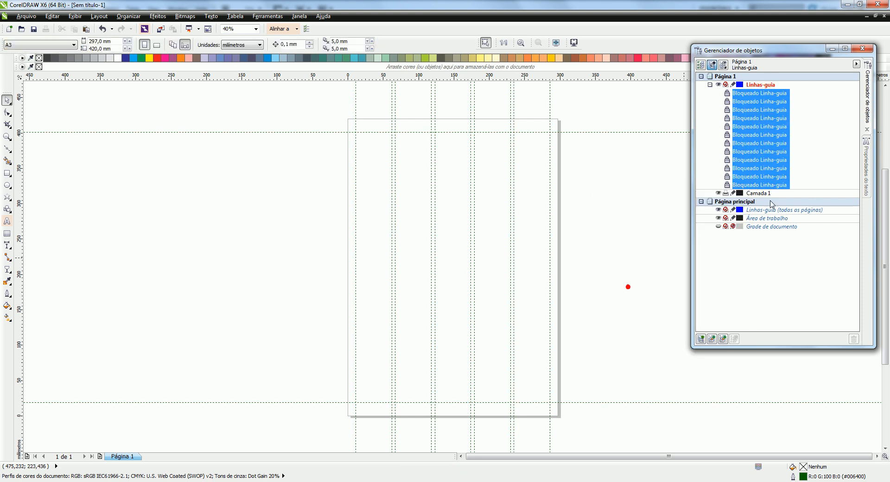
Rename the layer Camada 1 as Topo and add a new layer named Imagens
left_click(773, 195)
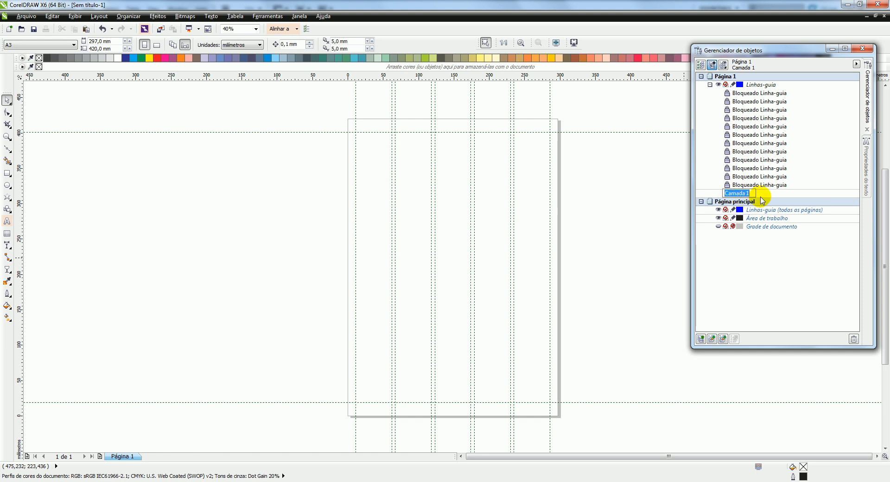
type("opo")
key("Return")
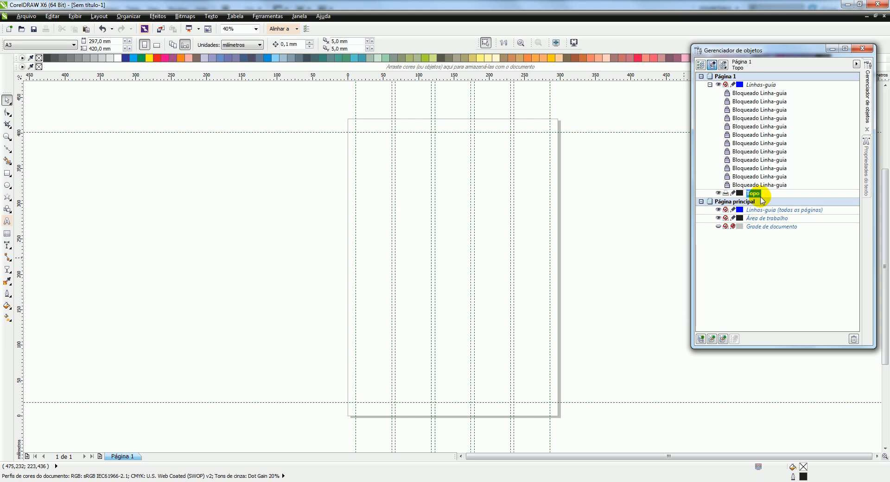
left_click(700, 339)
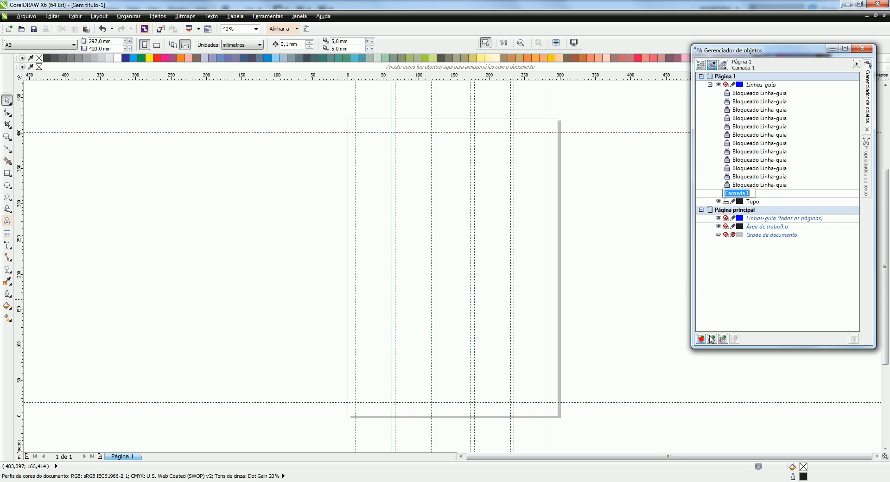
type("Imagens")
key("Return")
Add two more layers named Textos and Caixas de textos, and make the Topo layer active
left_click(701, 339)
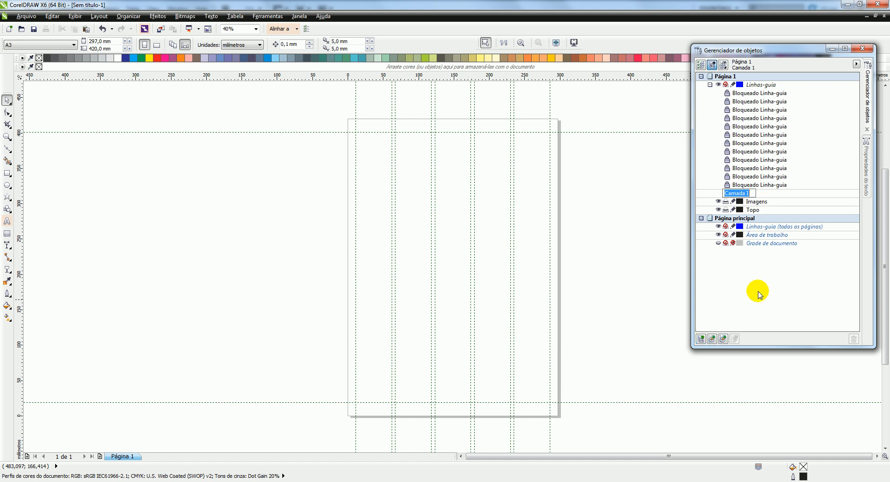
type("Textos")
key("Return")
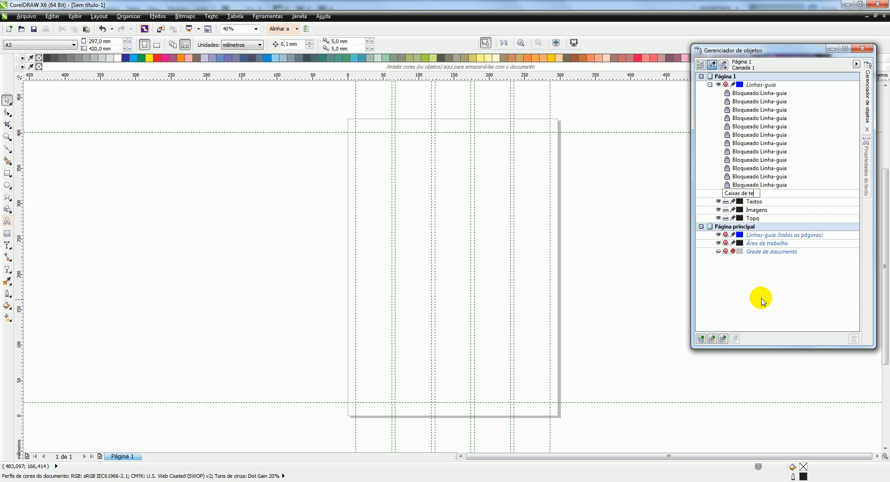
type("s")
key("Return")
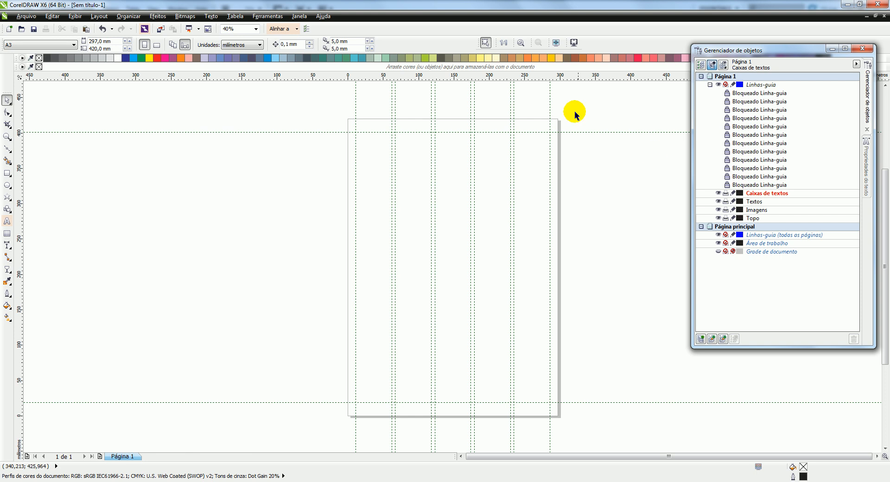
left_click(758, 219)
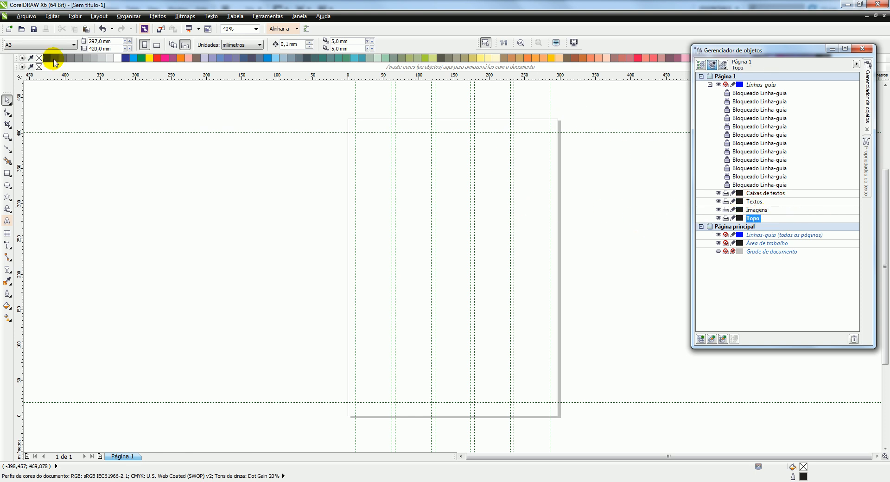
Open the recent document Cinema__ and display its Página 4
left_click(26, 15)
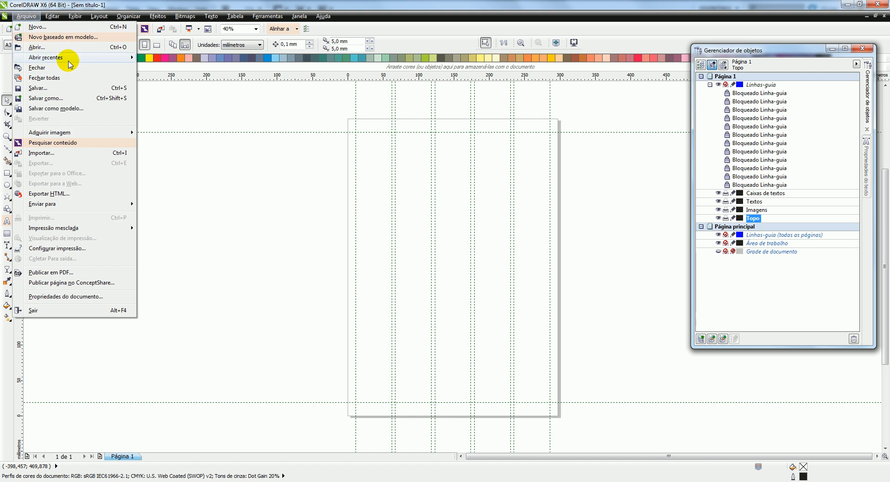
mouse_move(65, 57)
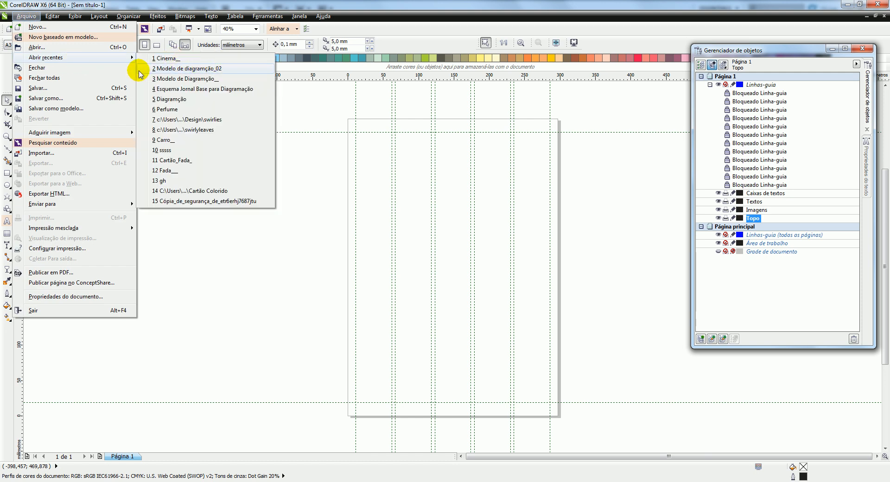
left_click(176, 65)
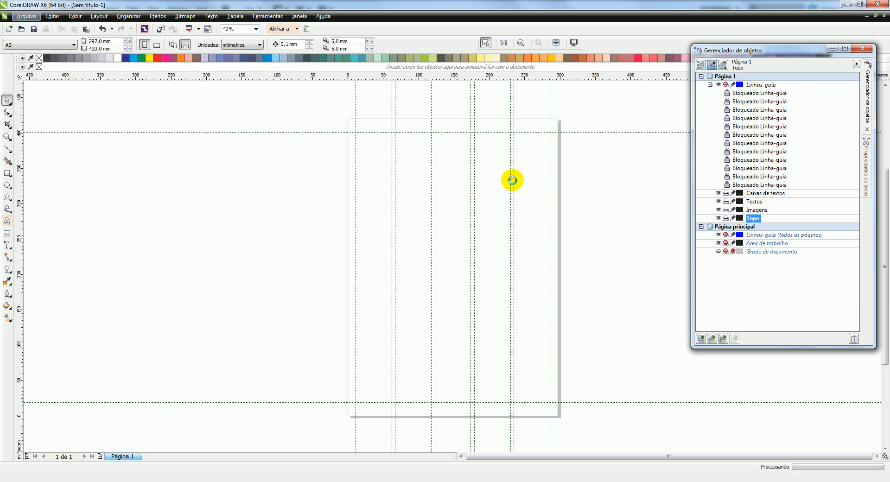
left_click_drag(308, 94, 459, 130)
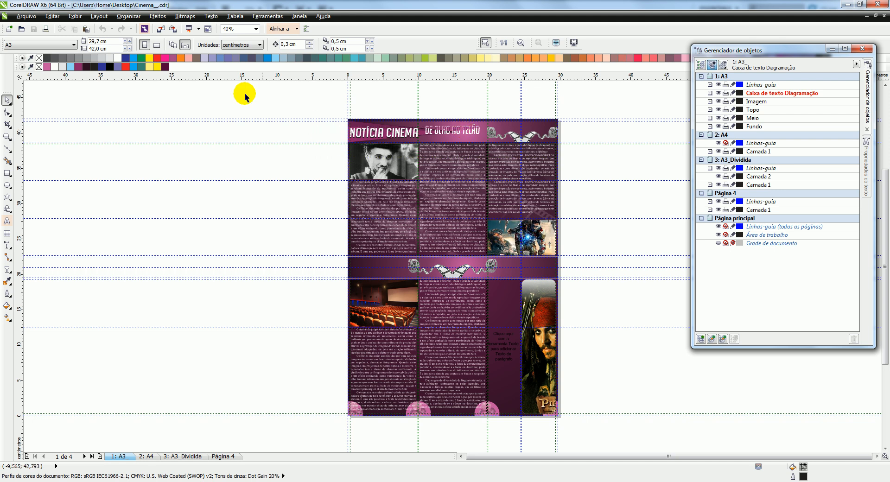
left_click(178, 457)
left_click(222, 456)
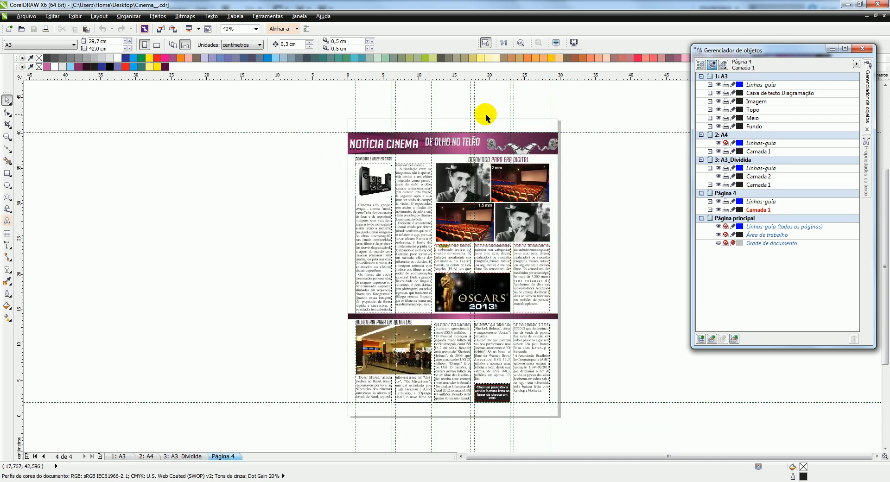
Copy the Notícia Cinema header banner and the two headings below it from Página 4 into the new document's Topo layer
left_click_drag(322, 99, 582, 165)
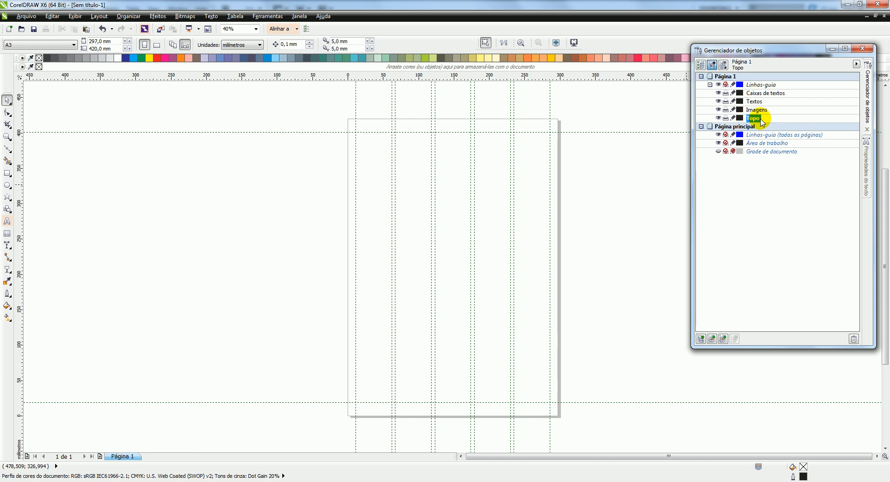
key("ctrl+v")
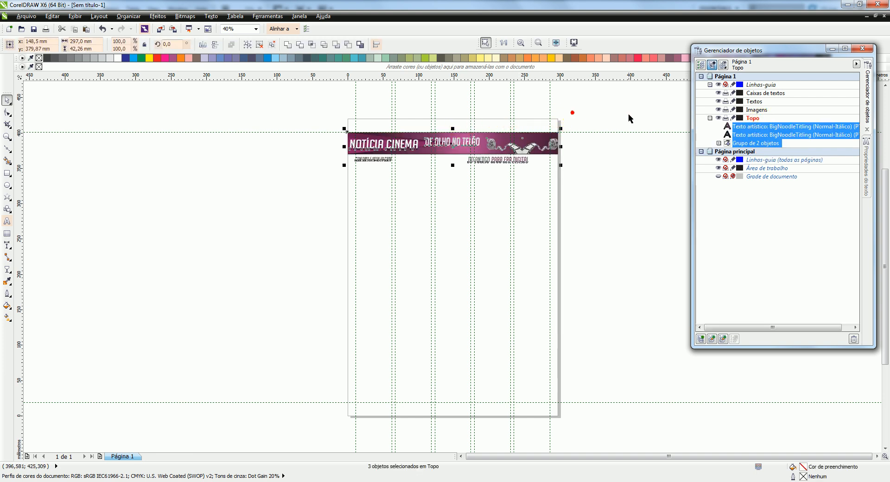
left_click(607, 122)
Move the two heading texts below the banner from the Topo layer to the Textos layer
left_click(377, 159)
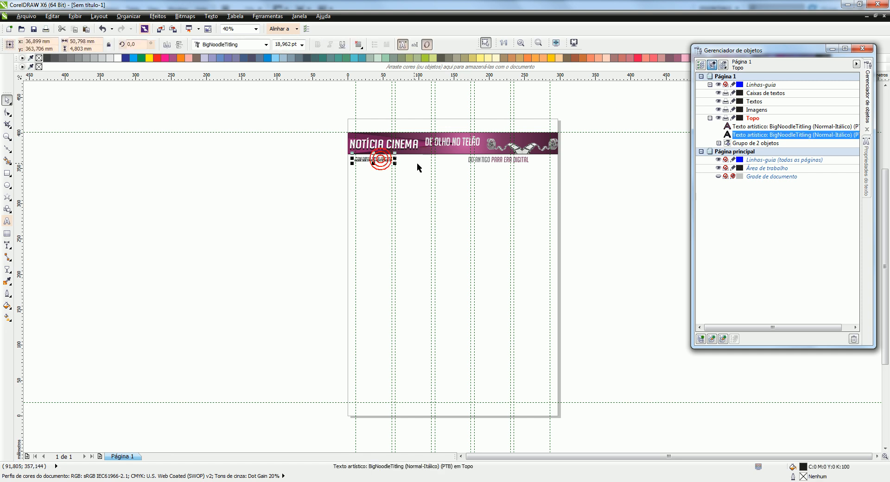
left_click(501, 165)
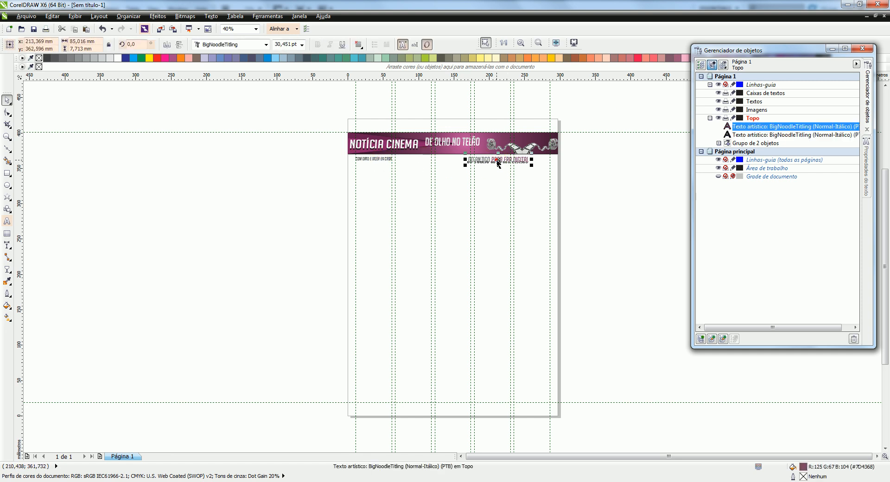
left_click(374, 162, "shift")
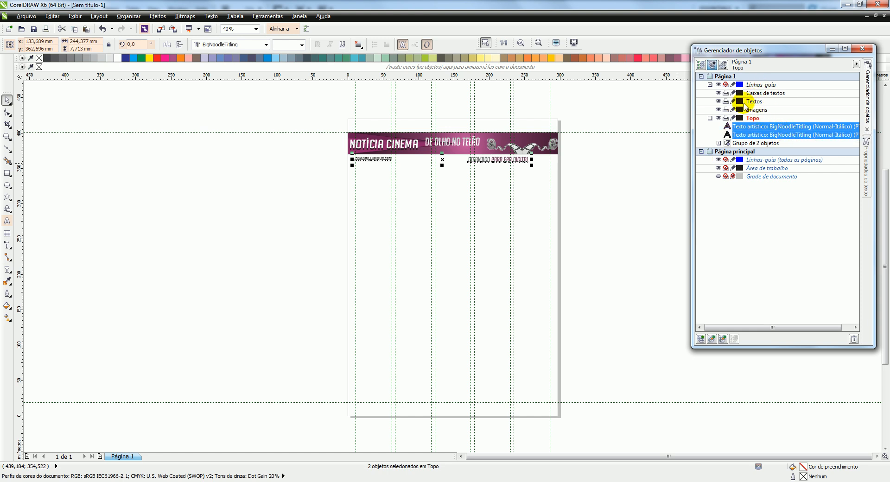
left_click_drag(769, 128, 767, 101)
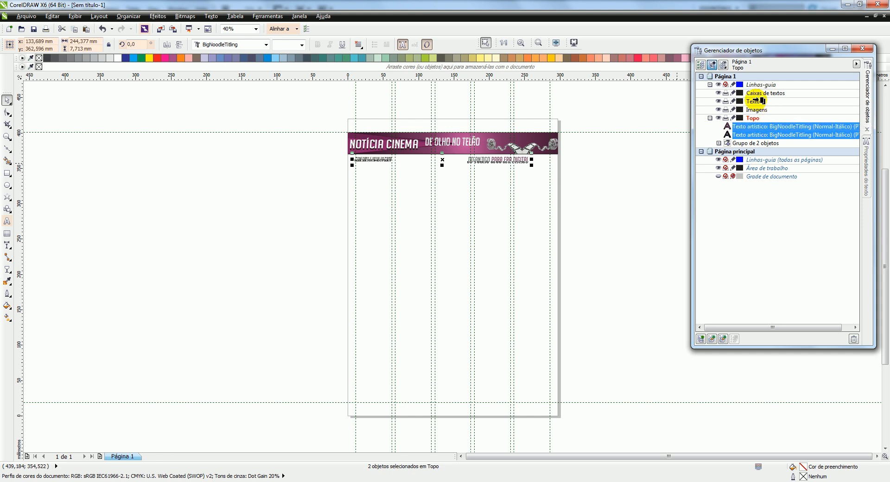
left_click_drag(756, 100, 759, 99)
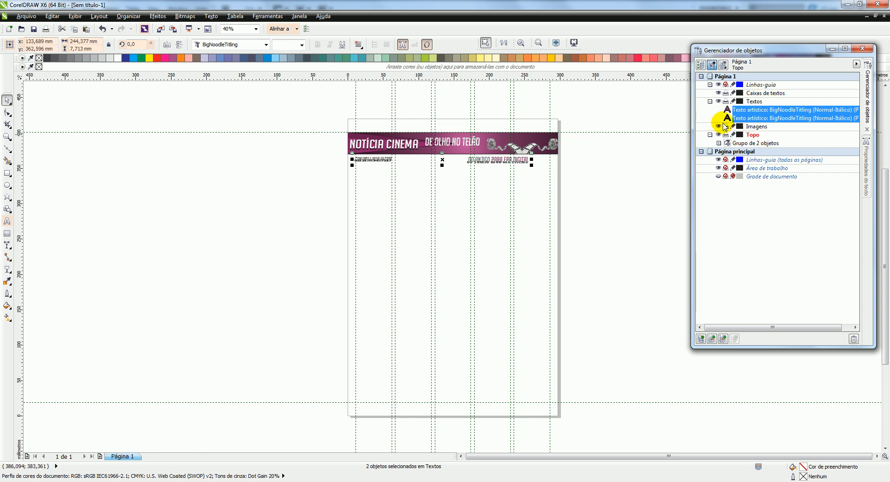
left_click(721, 105)
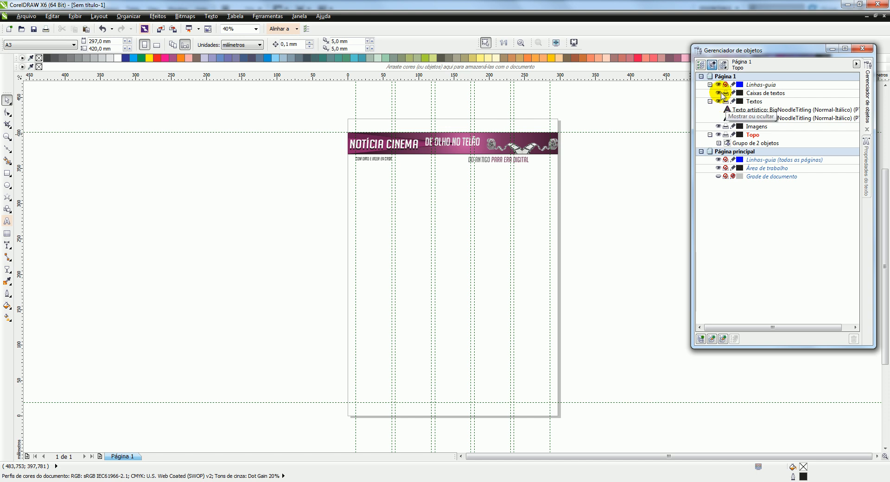
left_click(718, 134)
left_click(718, 134)
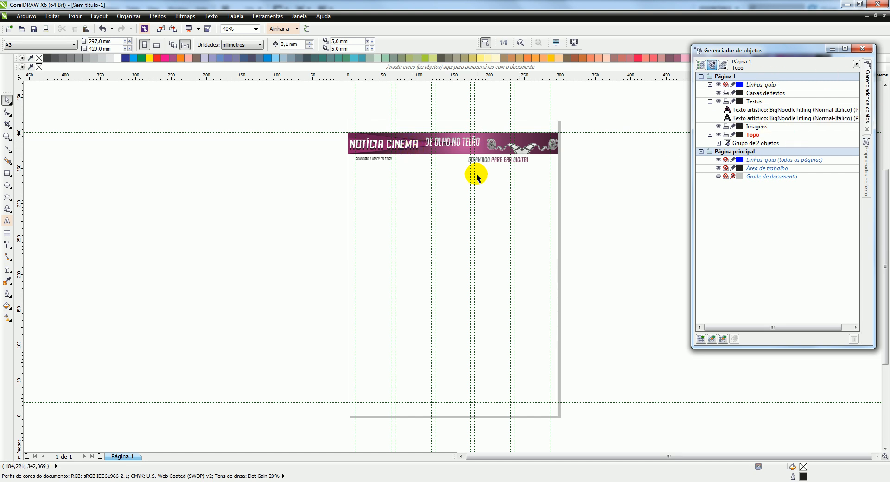
Draw a rectangle about 82 × 50 mm on the Imagens layer, starting at the third column's left guide below the headings
left_click(760, 127)
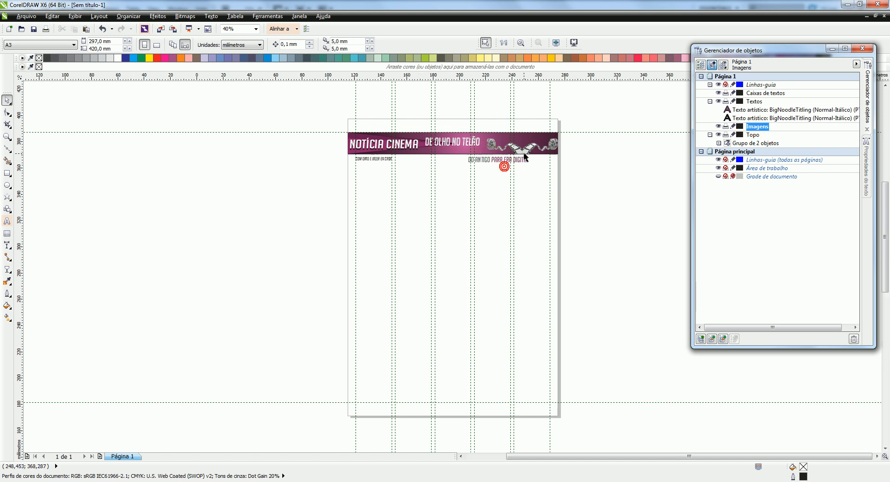
scroll(525, 158, "up", 3)
scroll(390, 143, "down", 1)
scroll(389, 227, "up", 2)
scroll(388, 227, "down", 2)
left_click(7, 174)
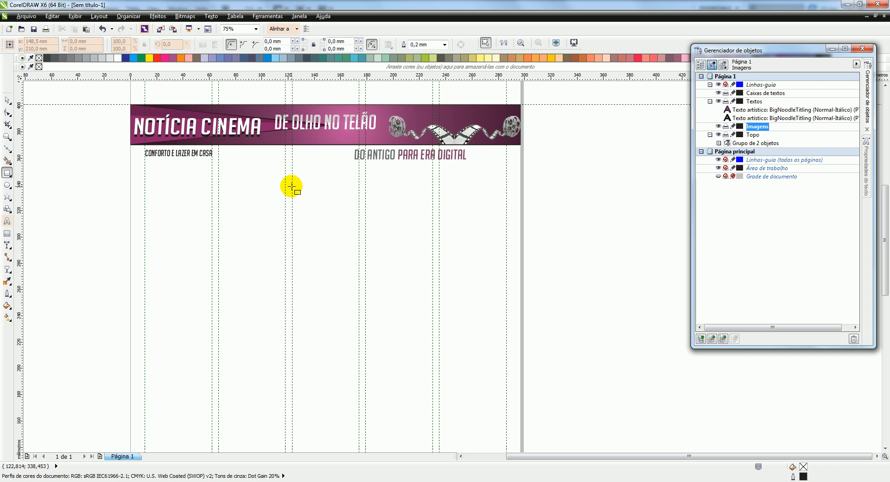
left_click(277, 29)
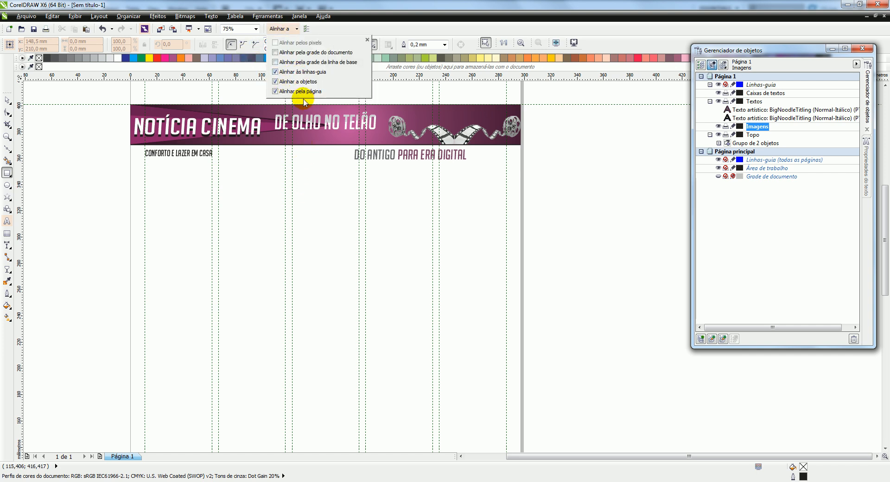
left_click(288, 192)
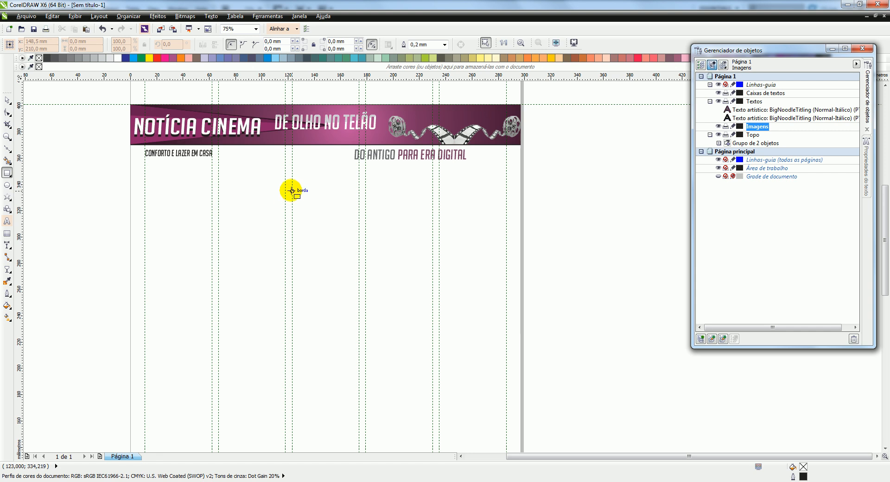
left_click_drag(292, 183, 400, 248)
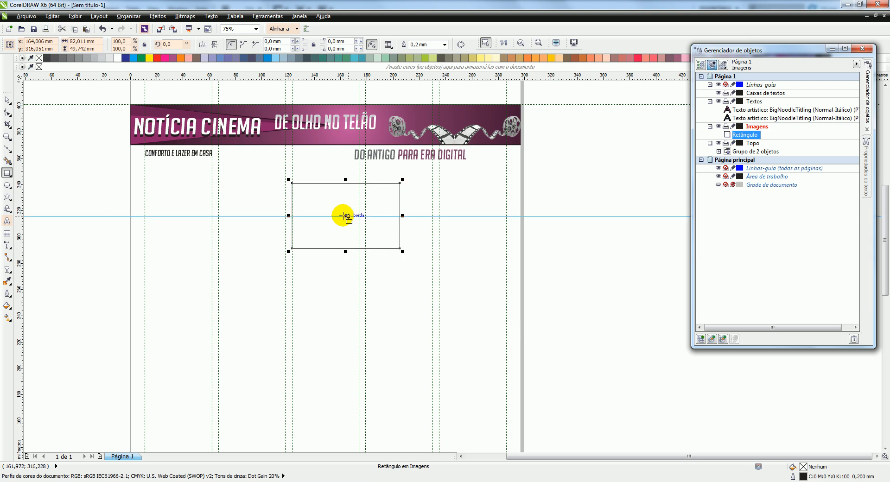
Duplicate the rectangle alongside to its right and scale both together to a total width of 163 mm, ending at the right margin guide
left_click_drag(347, 216, 464, 219)
scroll(461, 220, "up", 2)
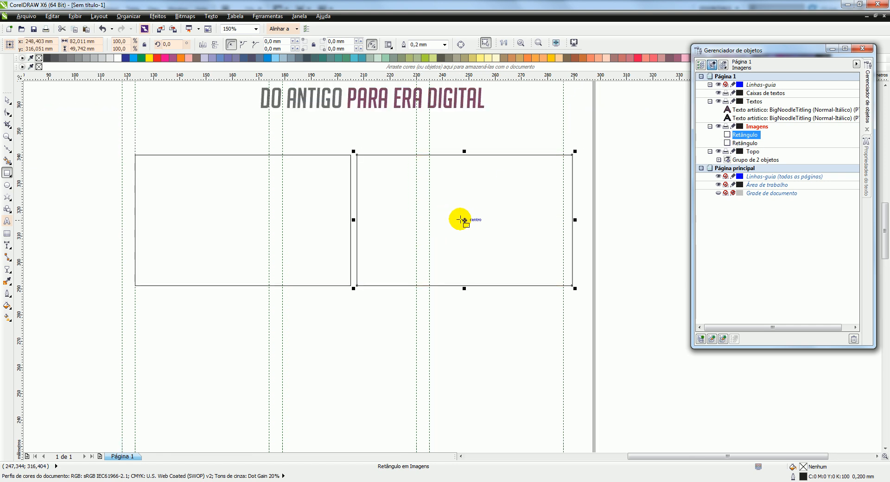
left_click(318, 202, "shift")
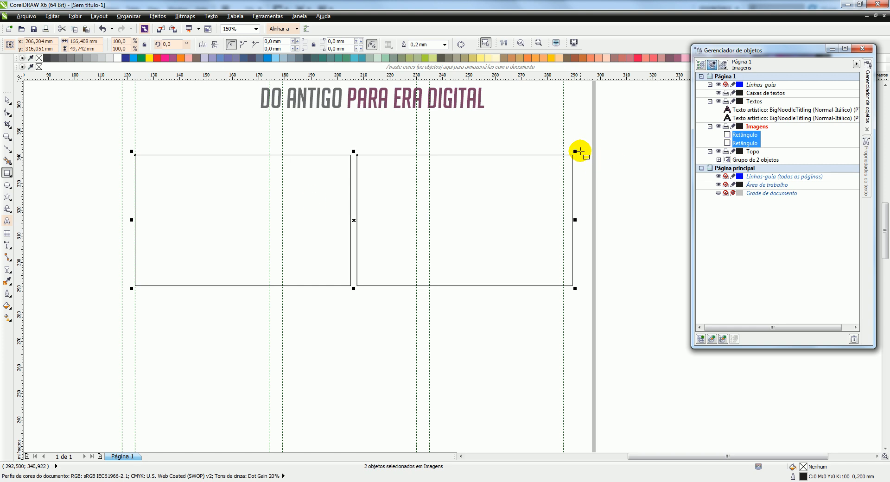
left_click_drag(576, 151, 567, 153)
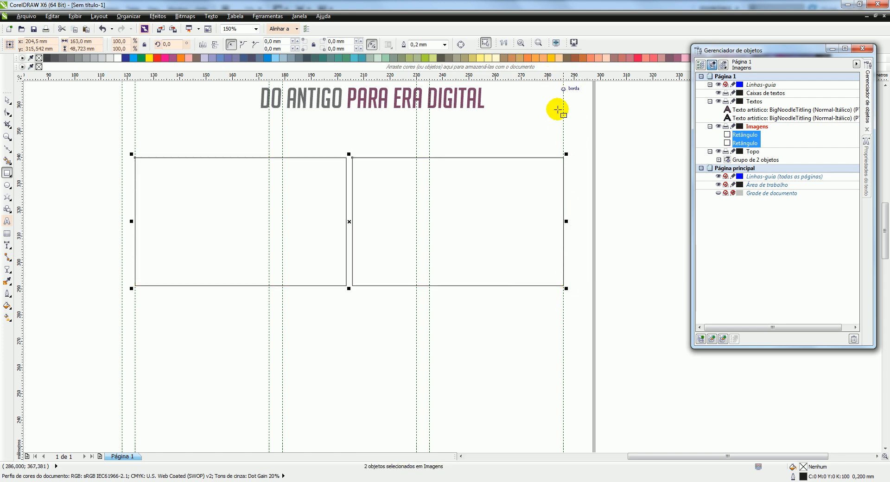
Convert both rectangles on the Imagens layer into empty PowerClip containers
left_click(207, 190)
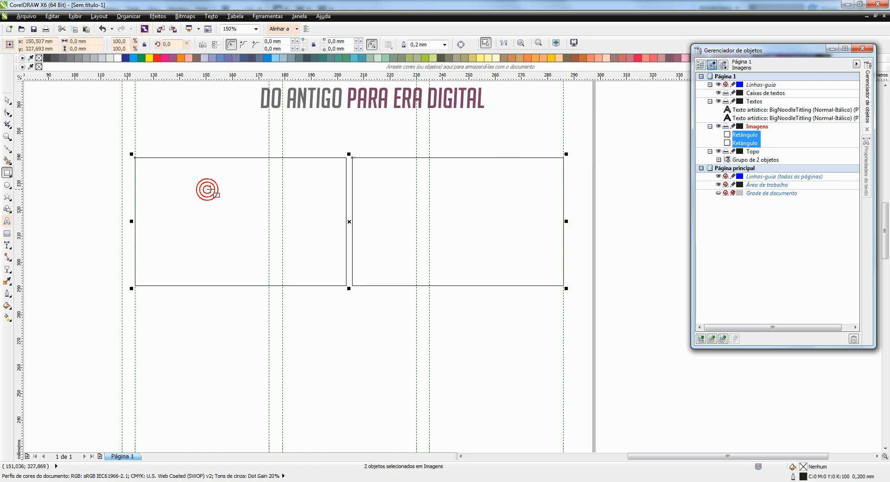
left_click(228, 99)
left_click(228, 183)
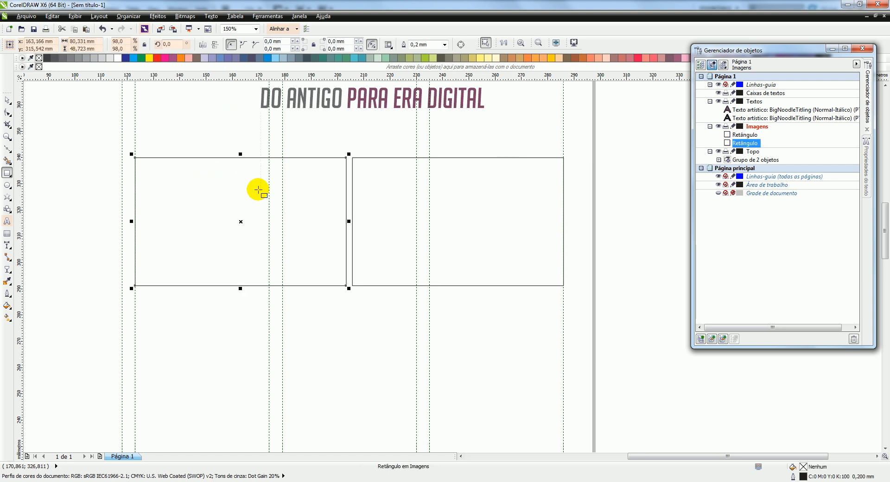
right_click(237, 202)
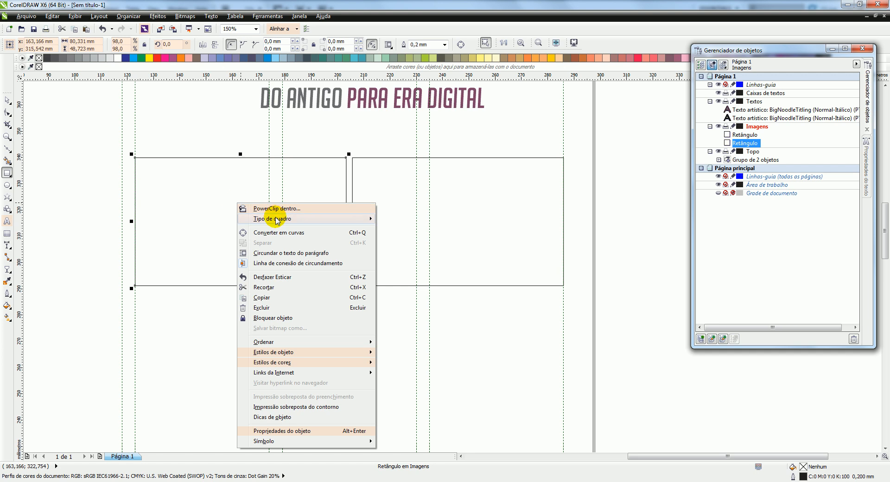
mouse_move(277, 221)
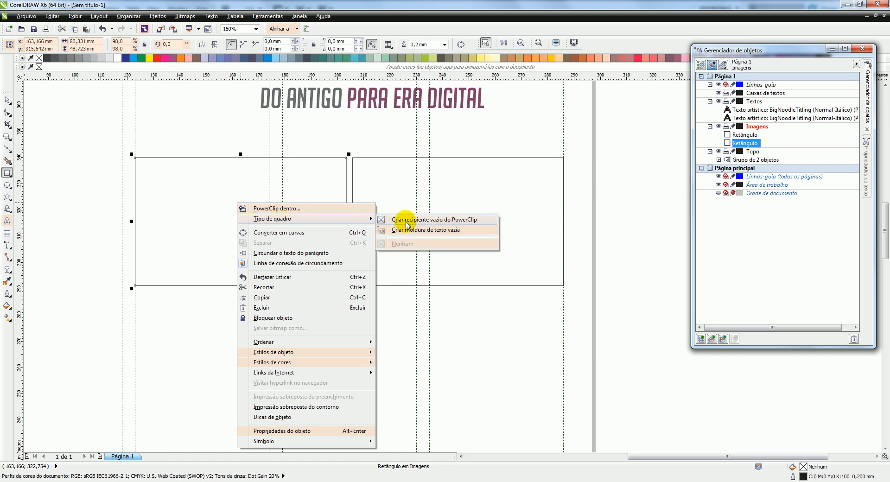
left_click(448, 220)
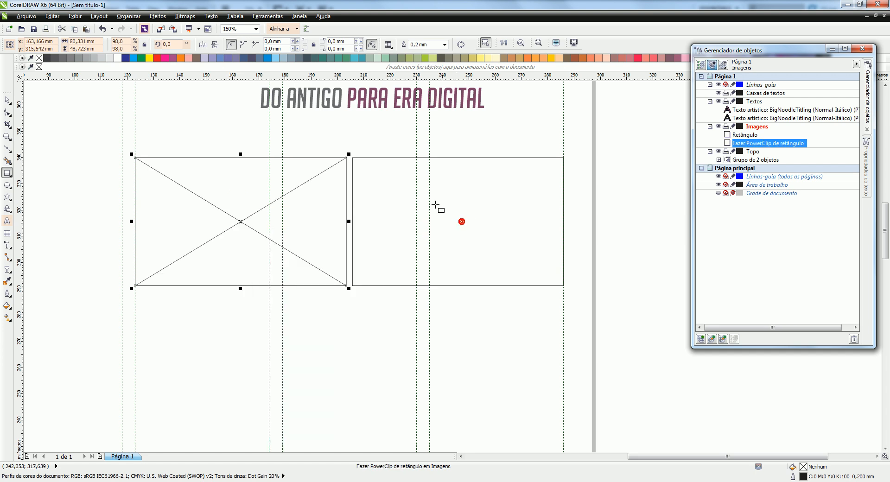
left_click(424, 186)
right_click(472, 195)
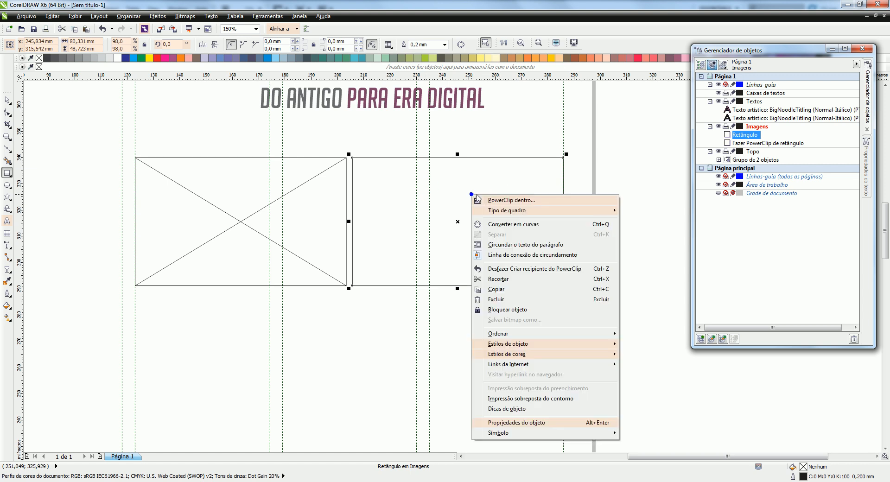
mouse_move(514, 216)
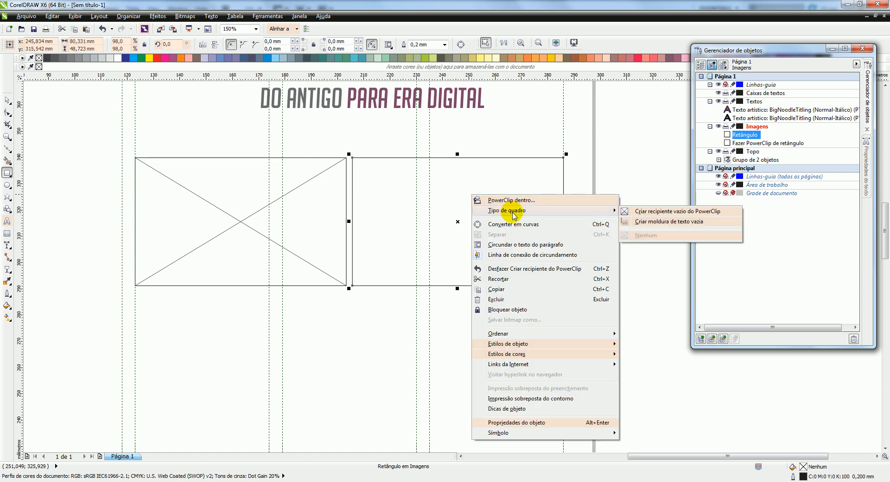
left_click(685, 211)
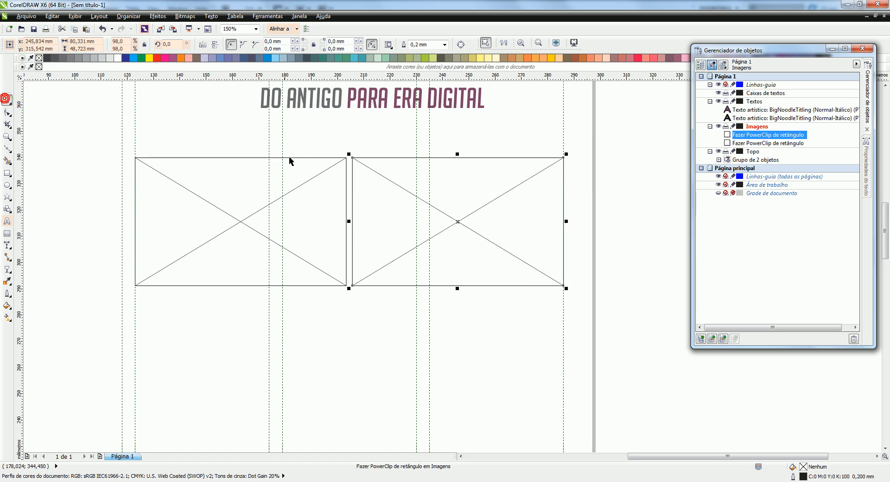
Move both PowerClip frames together up about 11 mm, closer to the Do antigo para era digital heading
left_click(304, 181, "shift")
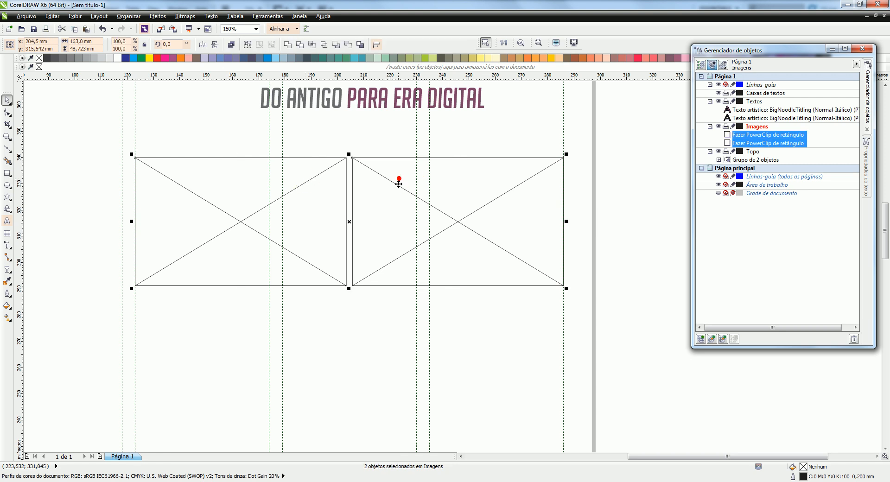
left_click_drag(399, 185, 398, 157)
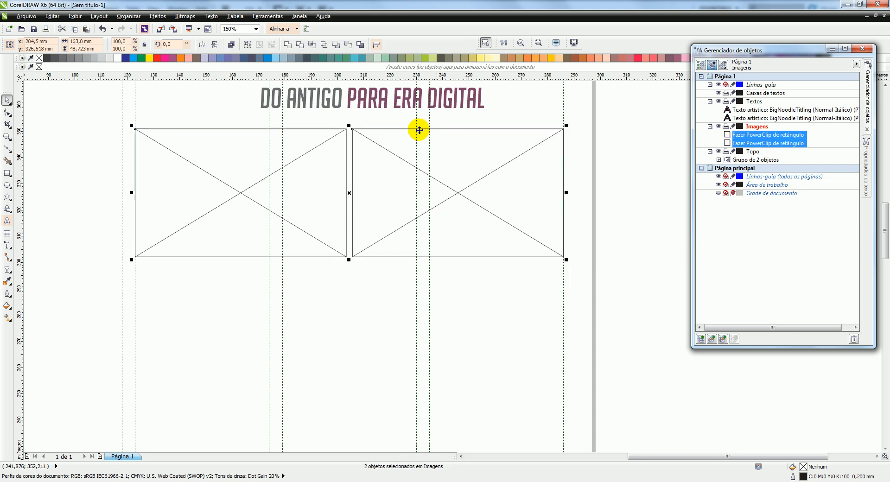
scroll(410, 139, "down", 2)
scroll(538, 167, "down", 1)
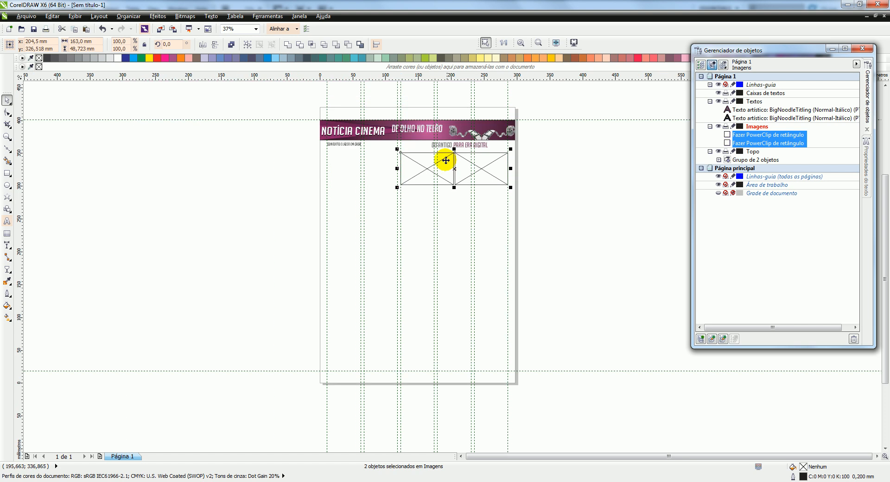
scroll(448, 163, "up", 1)
left_click(316, 150)
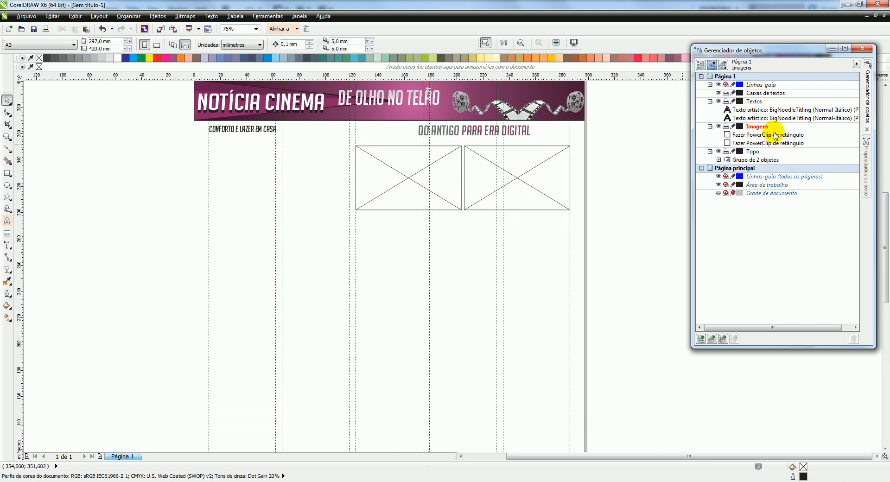
Draw a paragraph text frame about 51 × 115 mm on the Caixas de textos layer, filling the first column below its heading
double_click(760, 93)
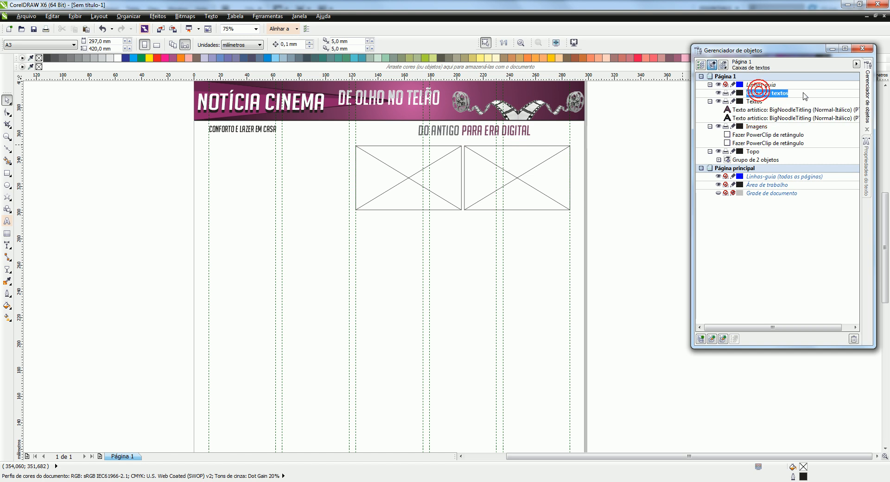
left_click(7, 222)
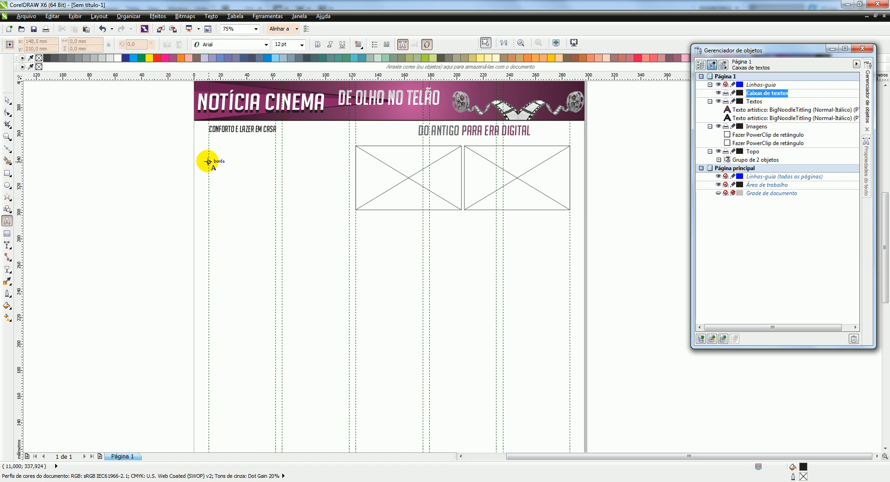
left_click_drag(208, 141, 275, 292)
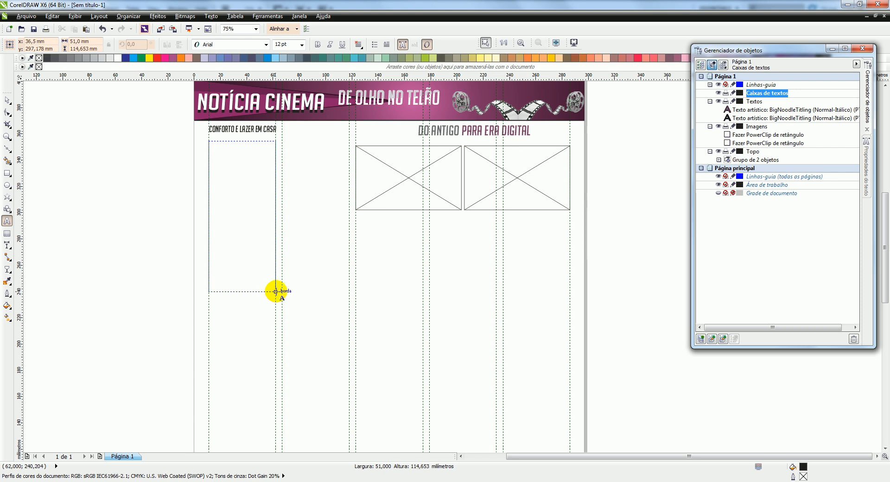
left_click_drag(275, 292, 275, 292)
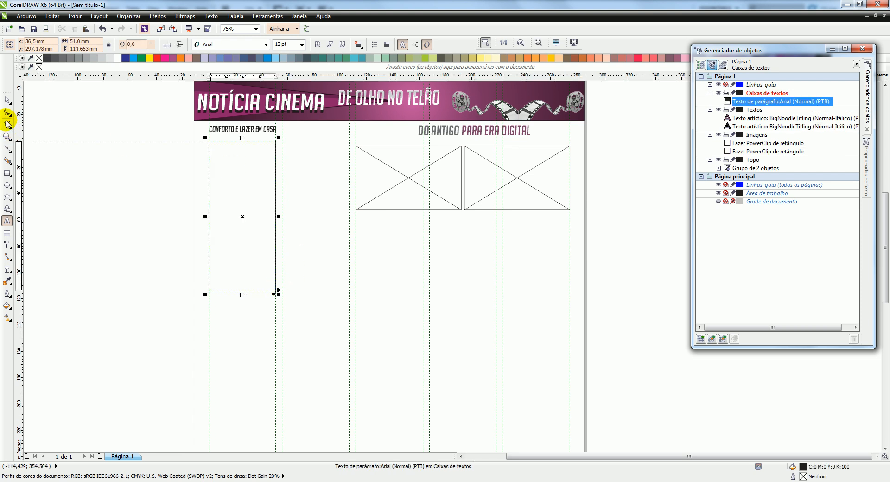
left_click(7, 100)
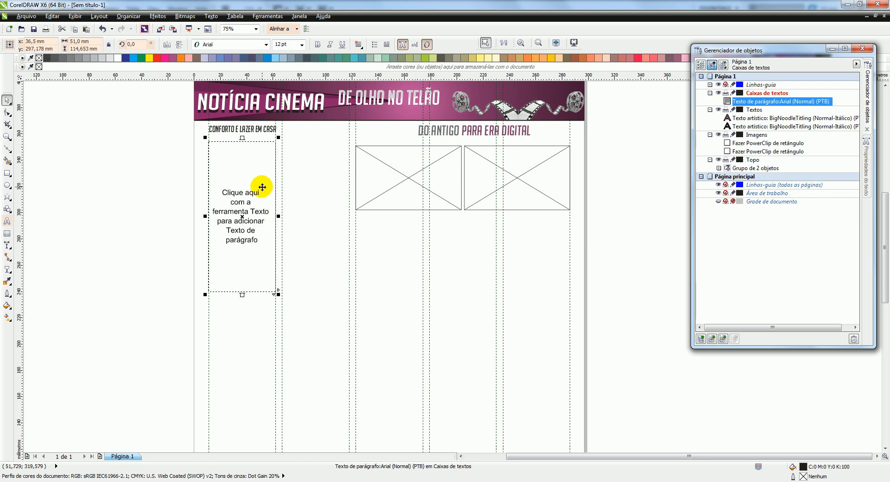
Duplicate the text frame into the second column at heading height and extend it to about 126 mm, level with the first frame's lower edge
key("ctrl+c")
key("ctrl+v")
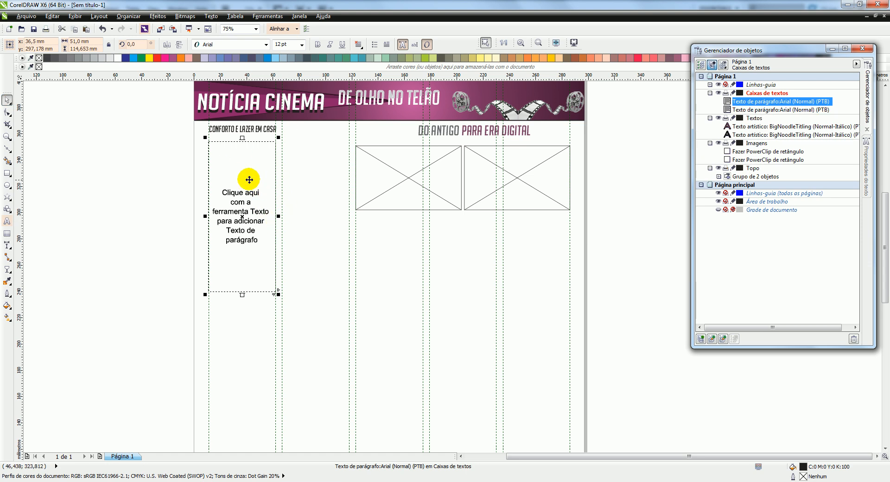
left_click_drag(241, 215, 316, 201)
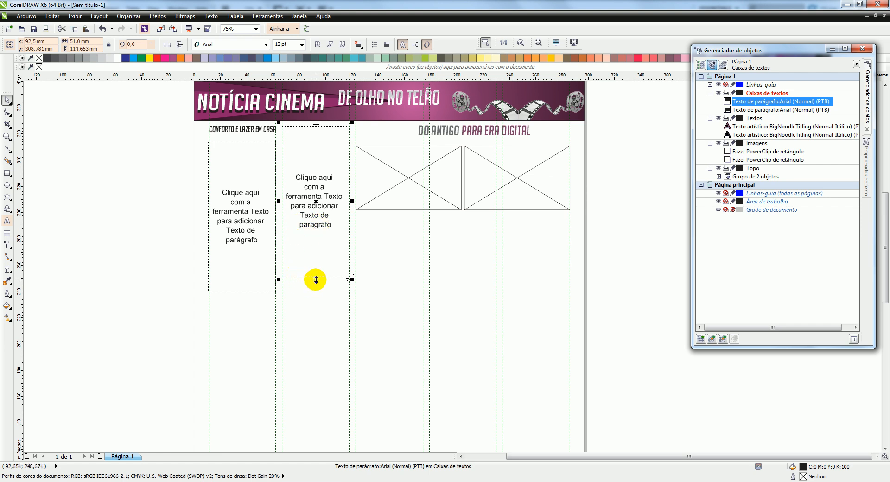
scroll(316, 280, "up", 3)
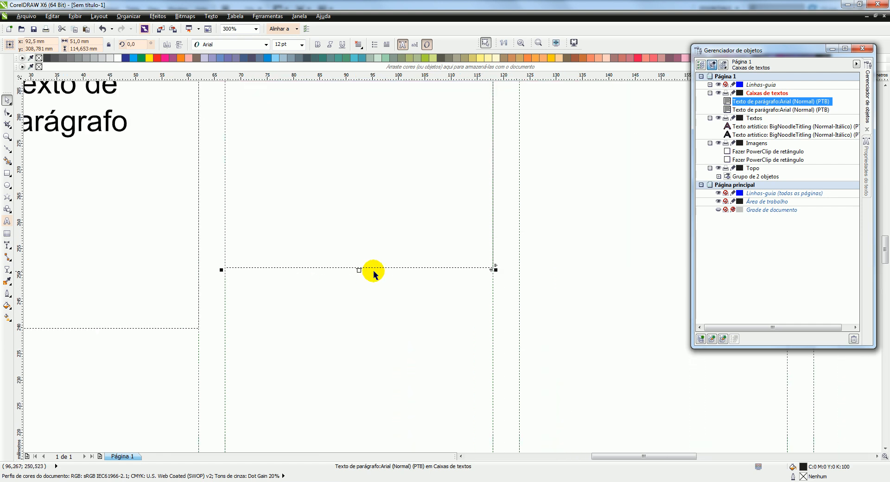
left_click_drag(360, 270, 355, 331)
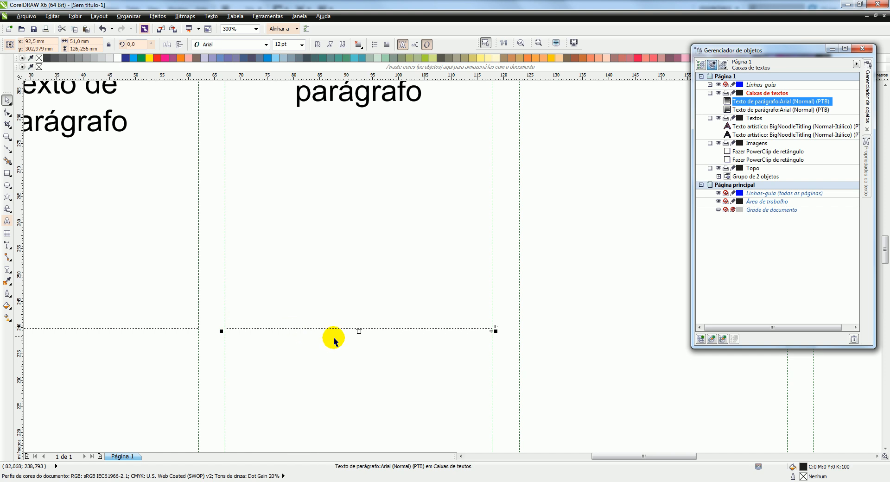
Copy the second text frame below the PowerClip frames and resize it to 163 mm wide and about 51 mm high, leaving heading space above
scroll(390, 322, "down", 3)
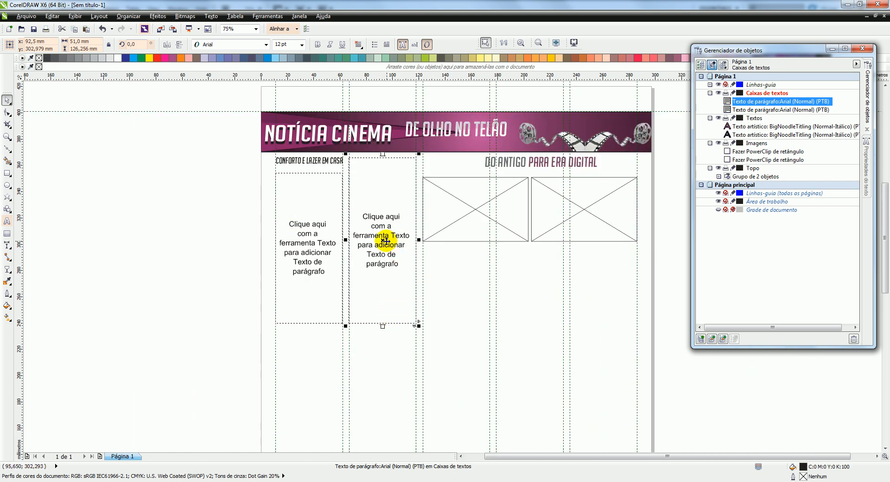
left_click_drag(381, 240, 452, 327)
left_click_drag(453, 407, 456, 324)
left_click_drag(490, 281, 642, 275)
scroll(508, 274, "up", 2)
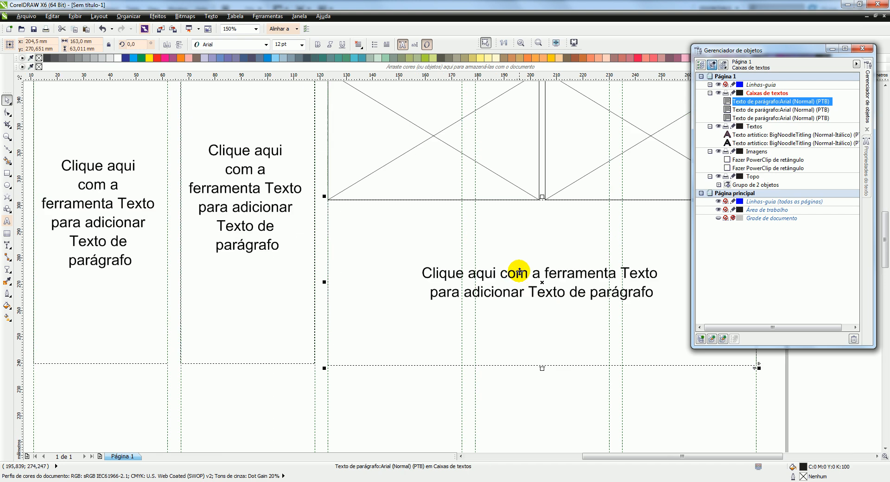
left_click_drag(541, 198, 541, 229)
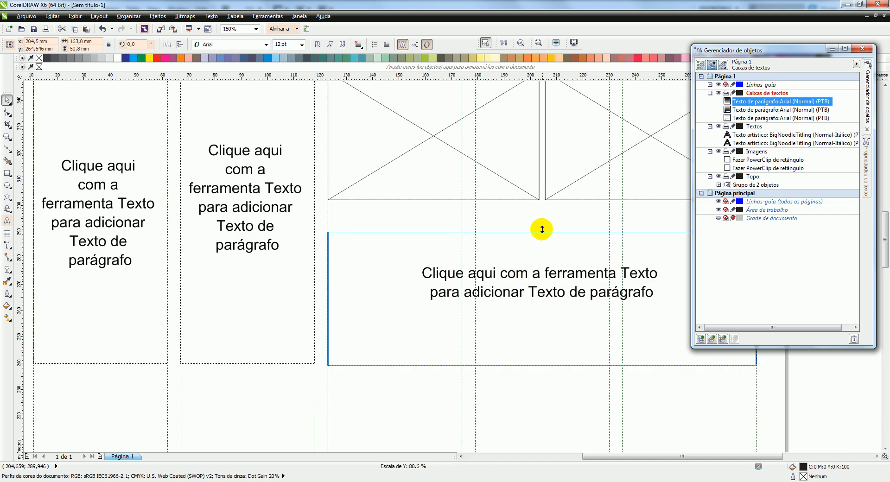
Place a copy of the Conforto e lazer em casa heading between the first PowerClip frame and the wide text frame
scroll(431, 322, "down", 4)
scroll(431, 293, "up", 2)
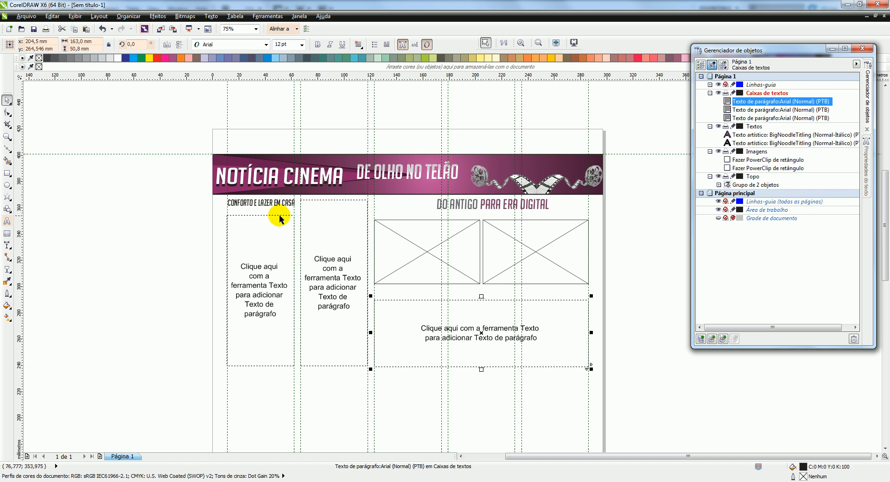
left_click(257, 203)
left_click_drag(261, 204, 409, 292)
right_click(409, 292)
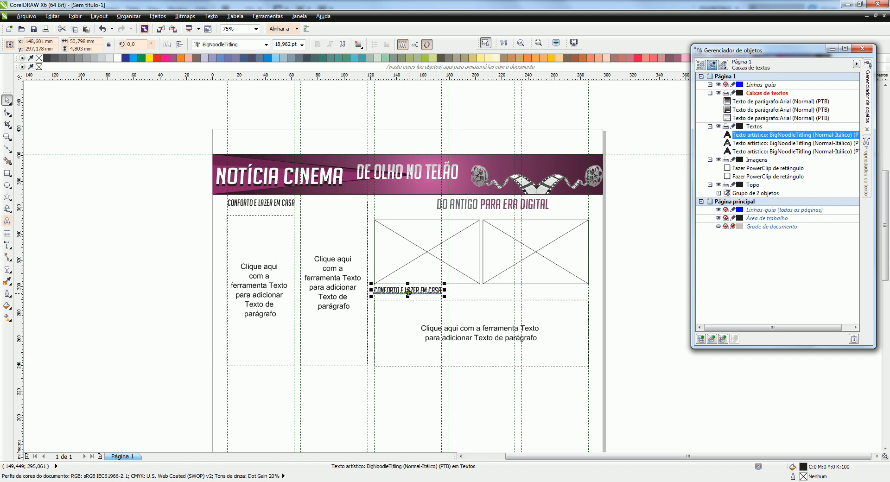
Replace the copied heading's text with SOBRE ÓSCAR
scroll(403, 294, "up", 2)
left_click(342, 280)
left_click(351, 281)
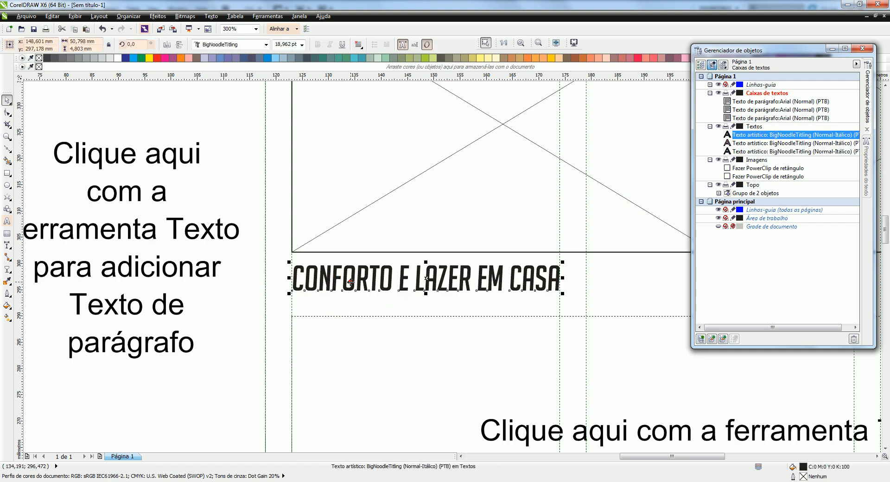
left_click(362, 281)
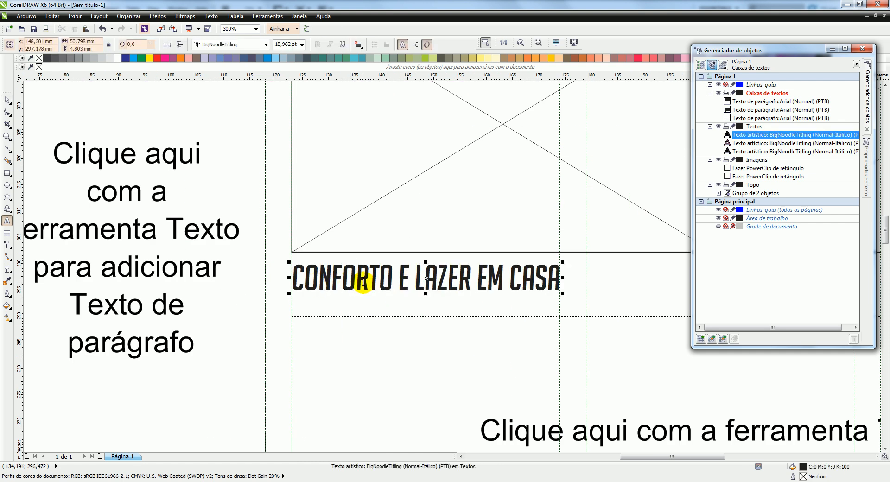
triple_click(360, 280)
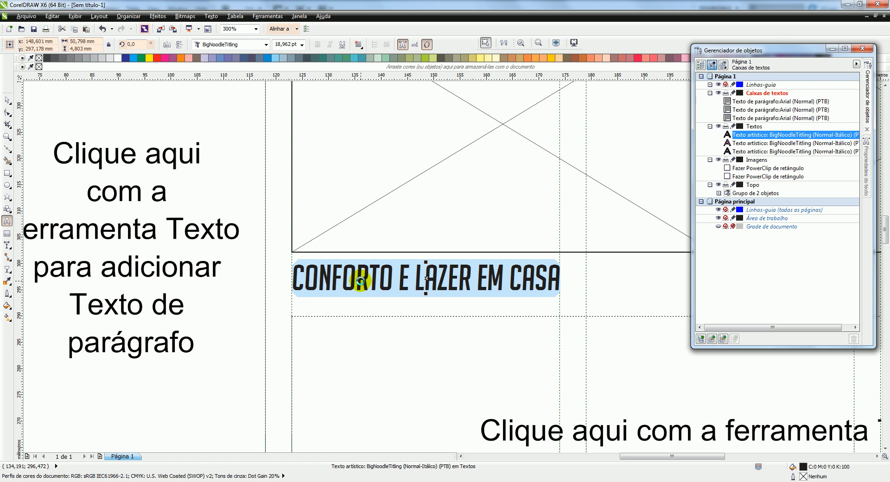
type("SOBRE")
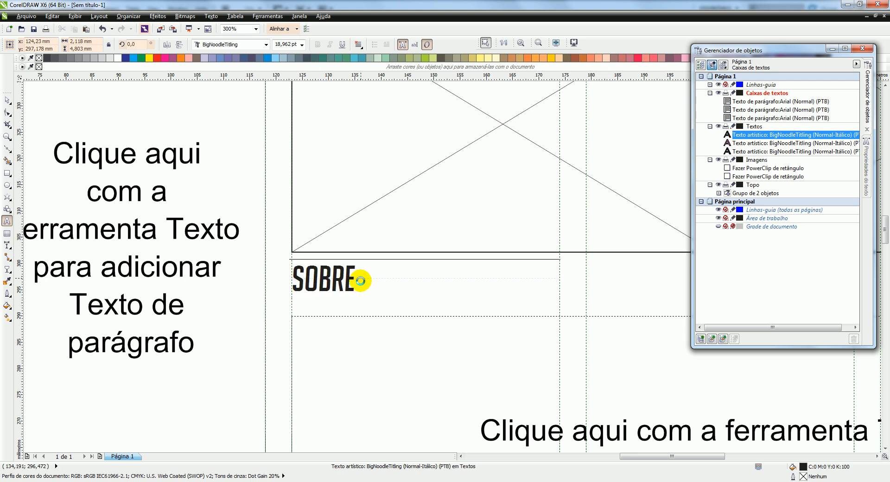
type(" ÓSCAR")
left_click(7, 101)
left_click(388, 288)
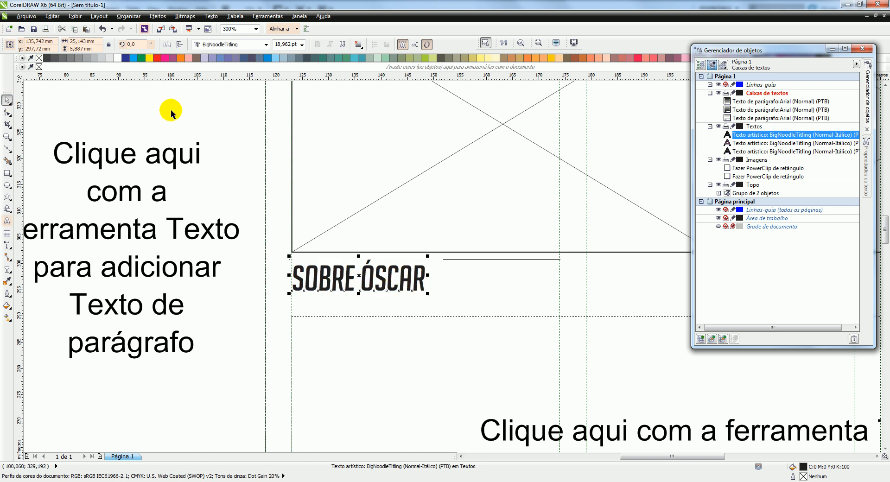
Save the drawing to the desktop as a CDR file named Modelo basae para diagramação_Aula 01
key("ctrl+s")
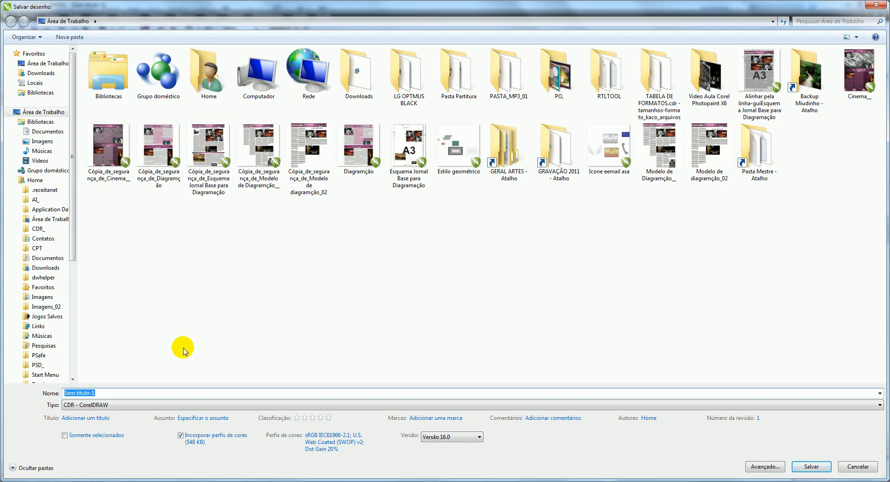
type("Mo")
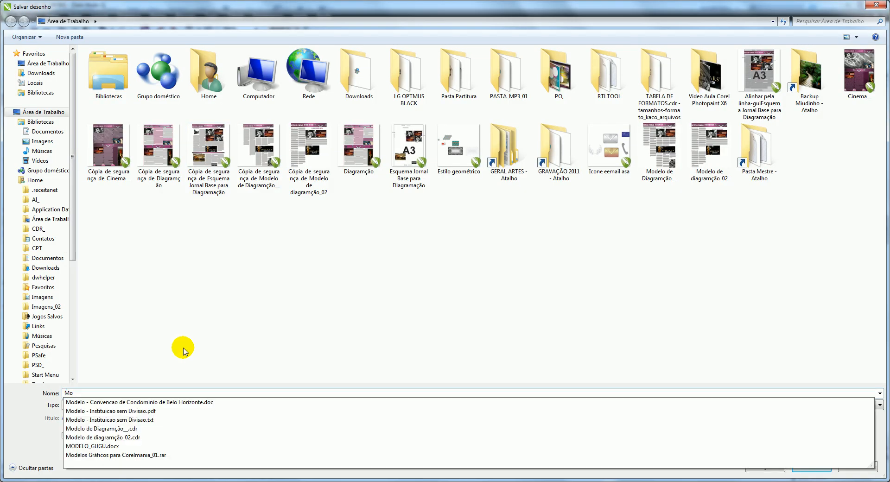
type("delo ")
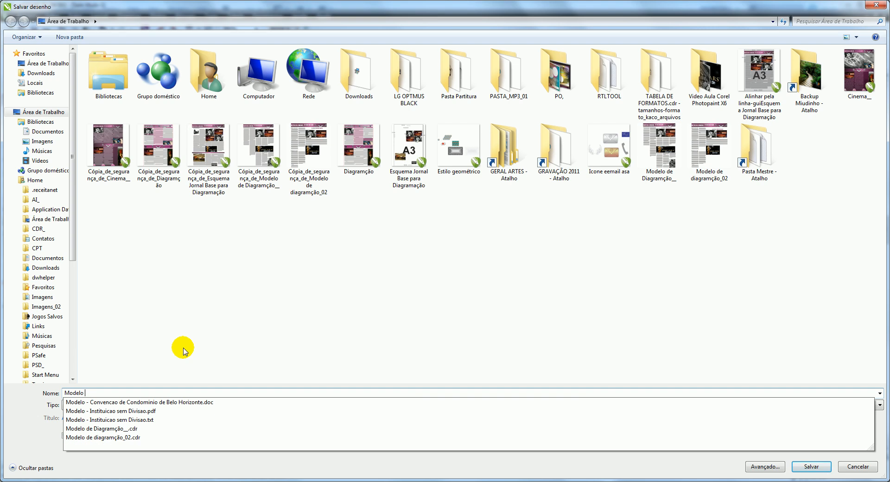
type("basae para diagramação_Aula 01")
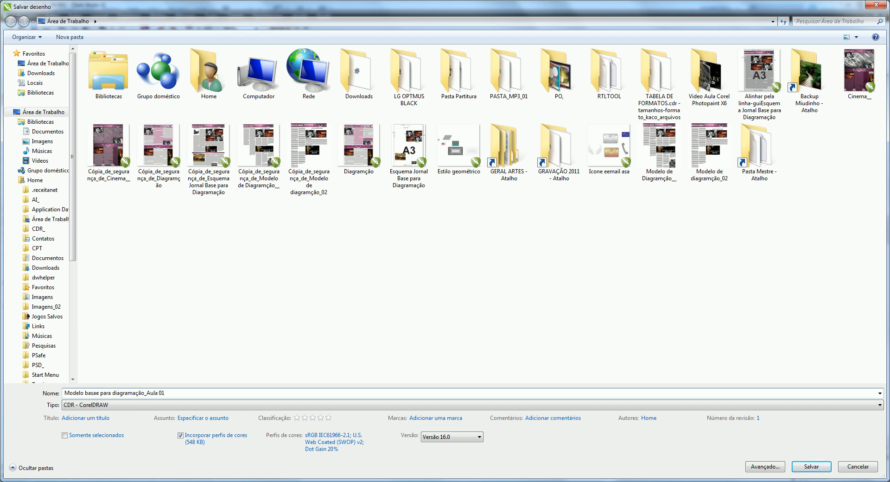
key("Return")
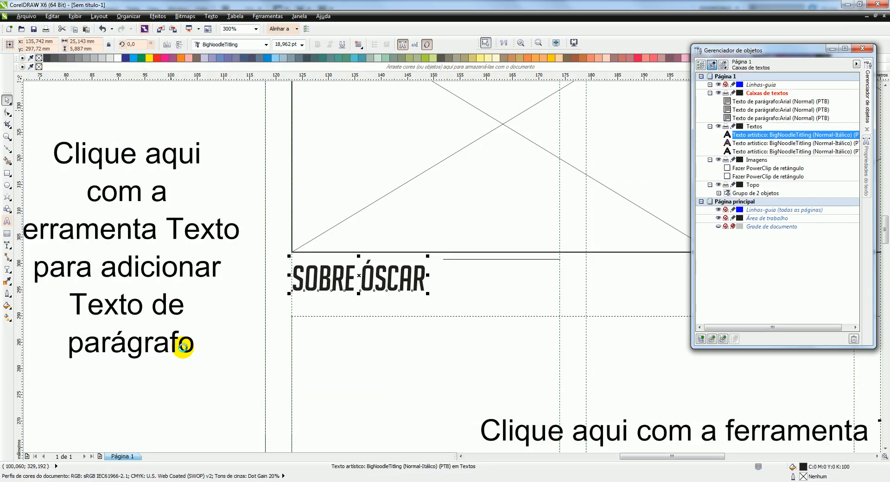
Enlarge the SOBRE ÓSCAR heading proportionally to about 51 mm wide, spanning the third column
scroll(200, 324, "down", 2)
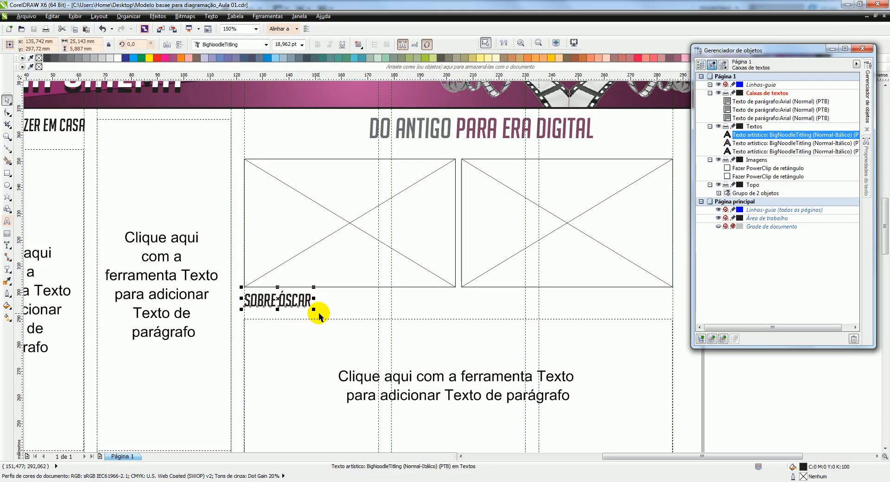
left_click_drag(314, 310, 378, 304)
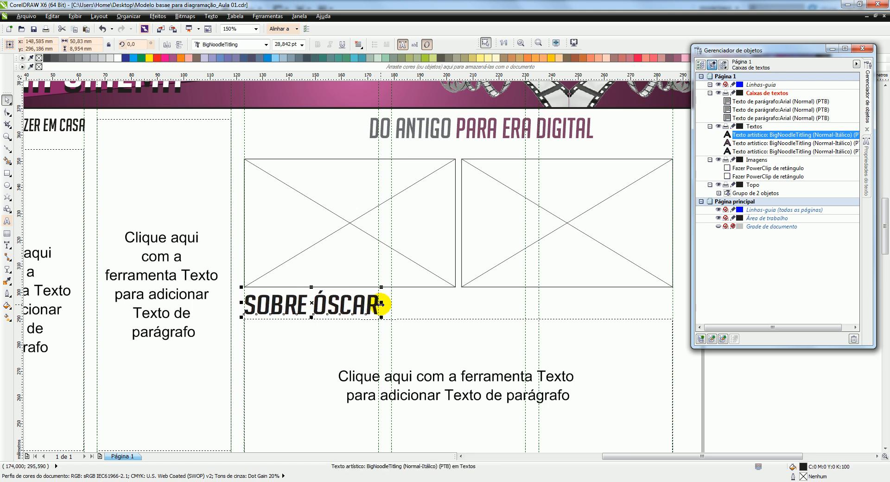
scroll(377, 305, "down", 1)
left_click(339, 149)
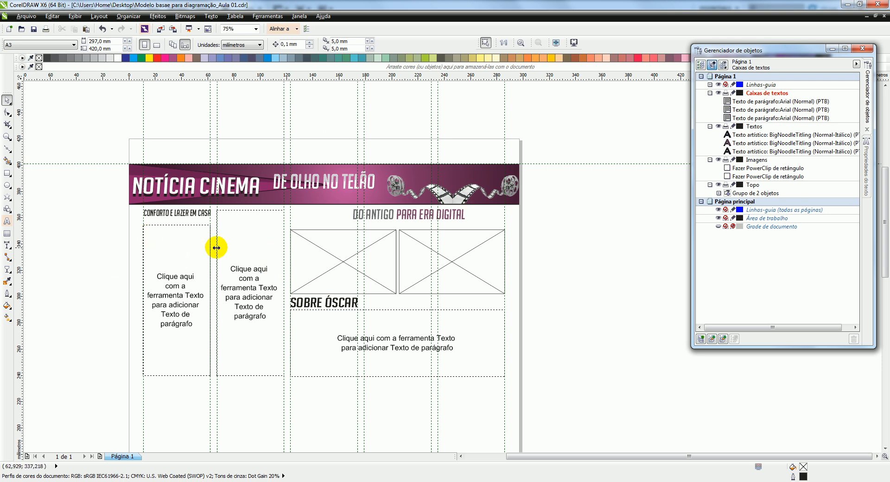
scroll(302, 304, "up", 1)
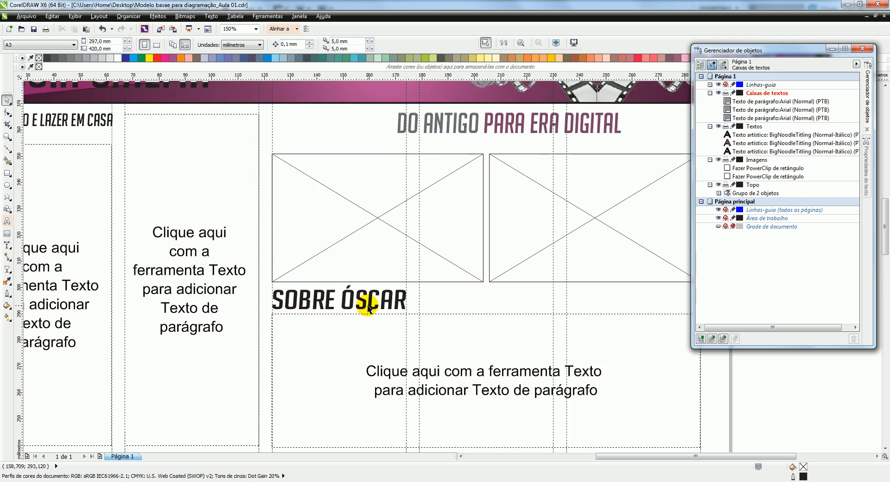
scroll(436, 224, "down", 1)
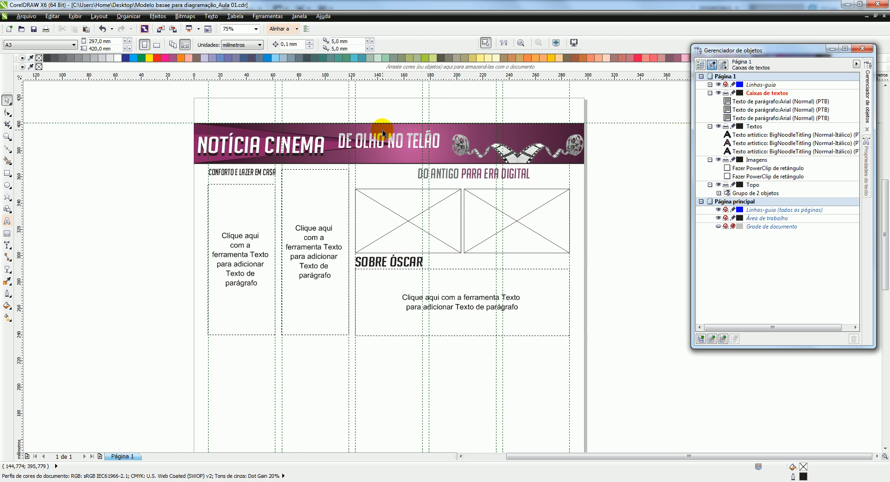
left_click(236, 208)
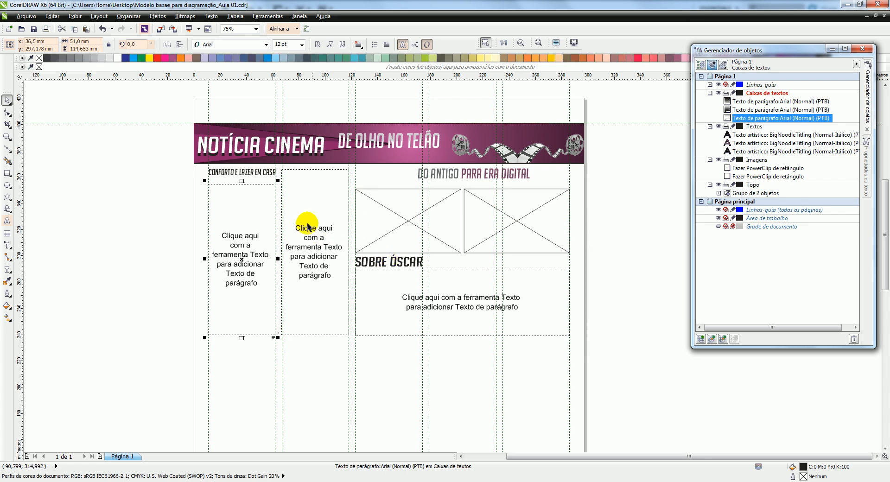
left_click(299, 97)
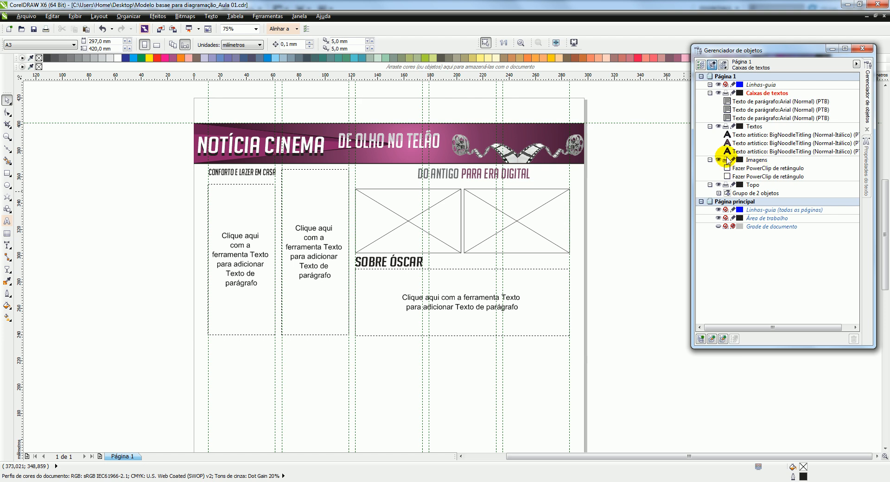
Import the Cinema and chaplineyeliner images onto the Imagens layer, placing both beside the page at about 66 mm wide
left_click(755, 160)
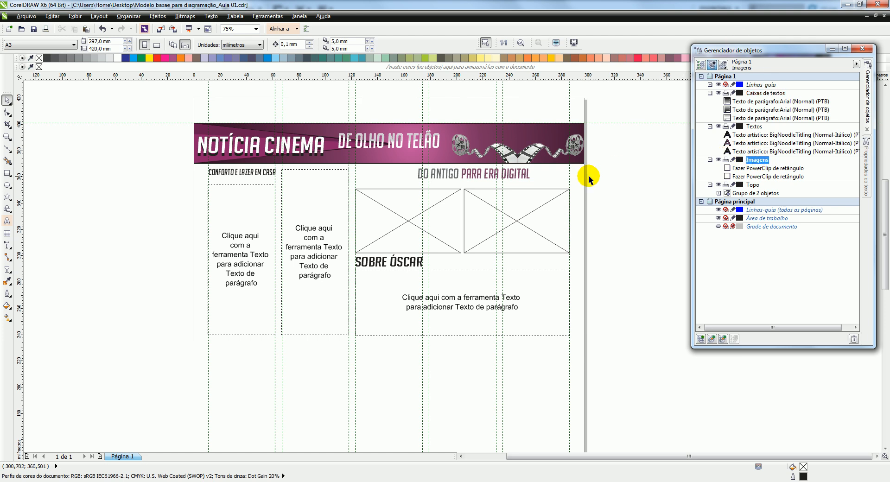
key("ctrl+i")
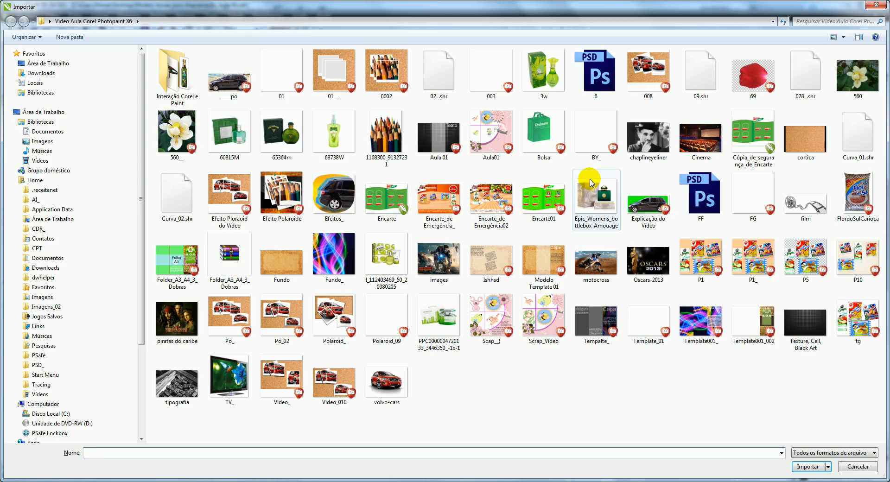
left_click(648, 136)
left_click(701, 137, "ctrl")
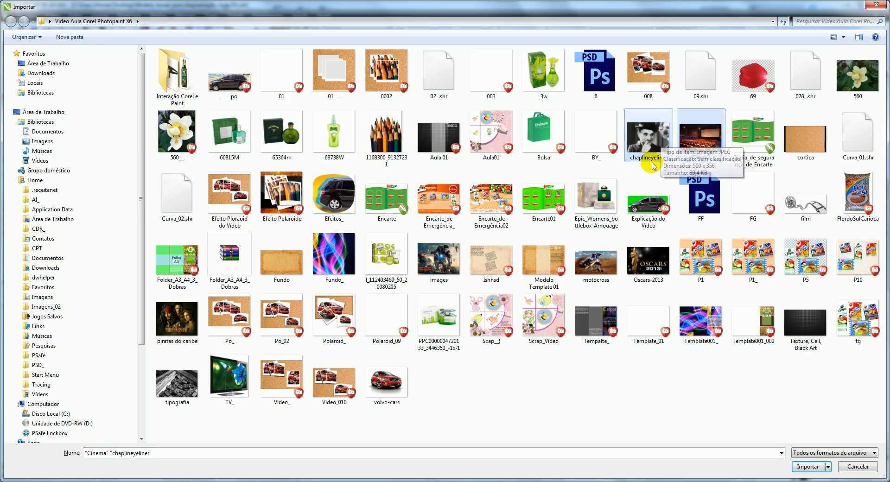
left_click(807, 467)
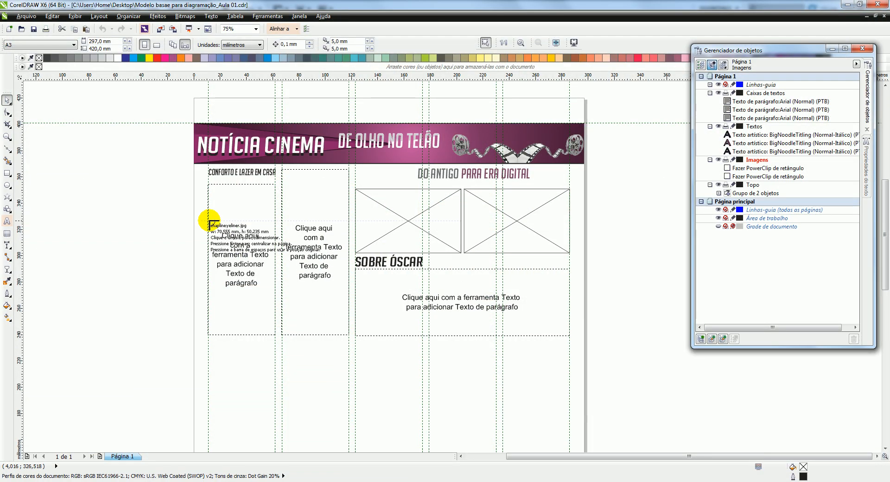
left_click_drag(79, 172, 177, 231)
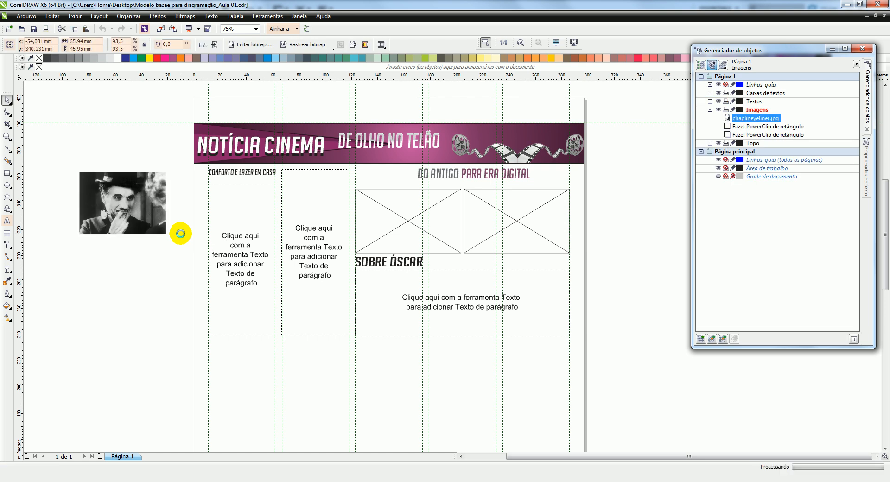
left_click_drag(80, 172, 170, 234)
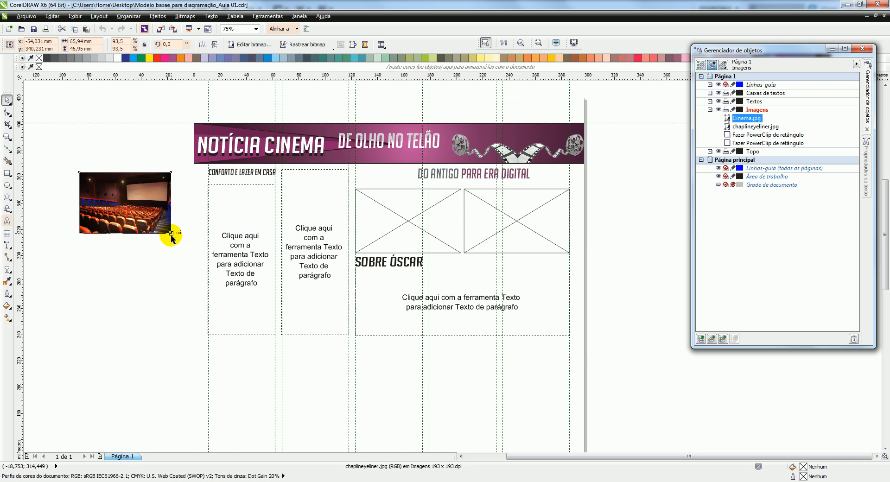
Place the Cinema image inside the second PowerClip frame and enlarge it proportionally to about 80 mm wide to fill the frame
left_click_drag(126, 202, 515, 221)
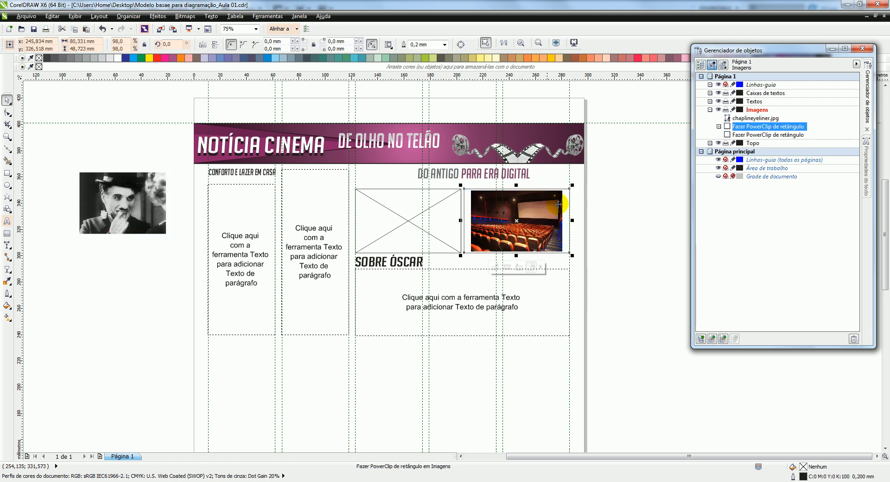
left_click(507, 268)
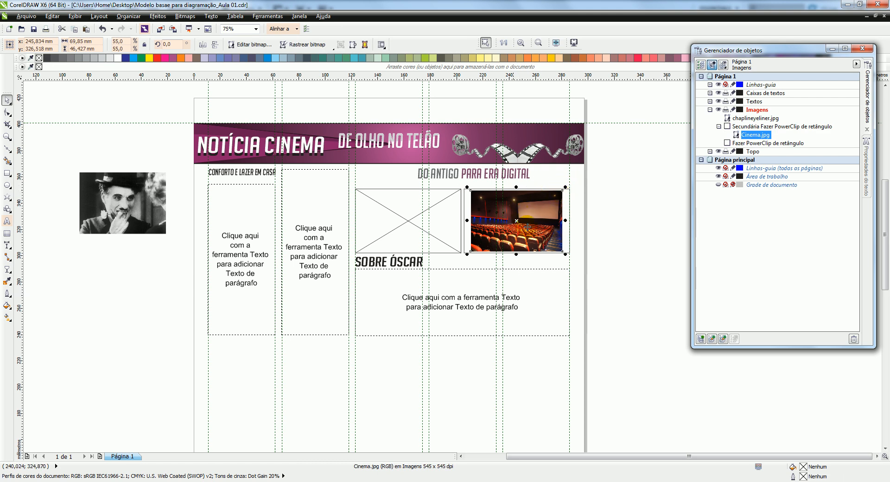
left_click_drag(566, 188, 573, 182)
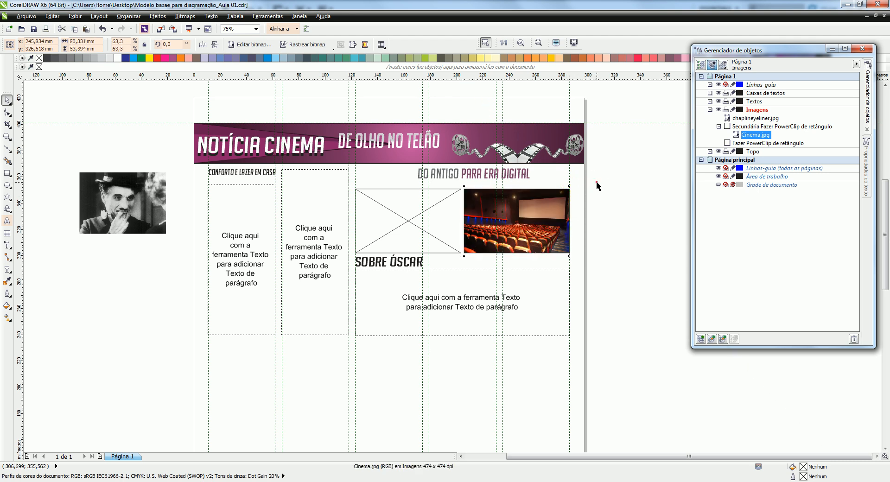
left_click(594, 185)
Place the chaplineyeliner image inside the first PowerClip frame and enlarge it proportionally to about 80 mm wide to fill the frame
left_click_drag(112, 195, 376, 206)
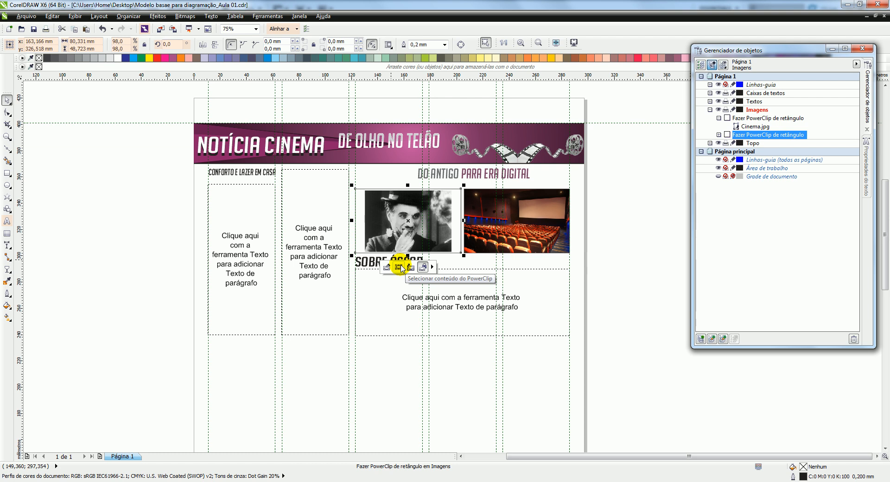
left_click(398, 268)
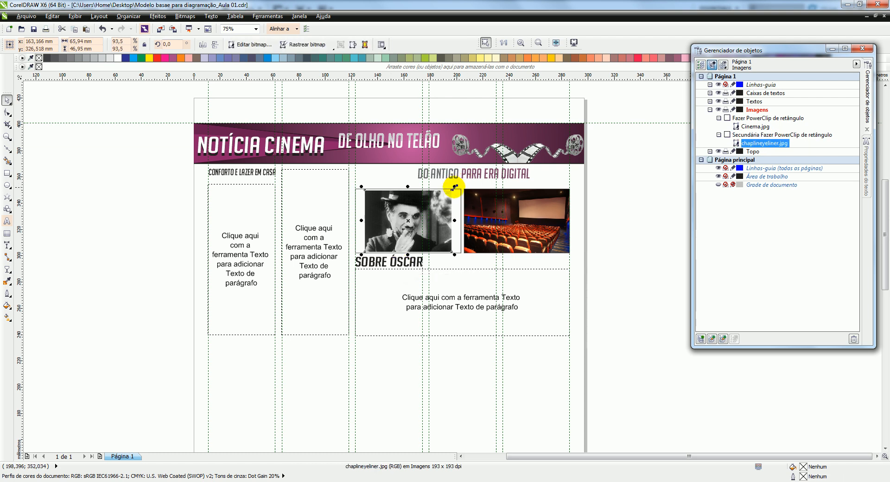
left_click_drag(454, 187, 464, 180)
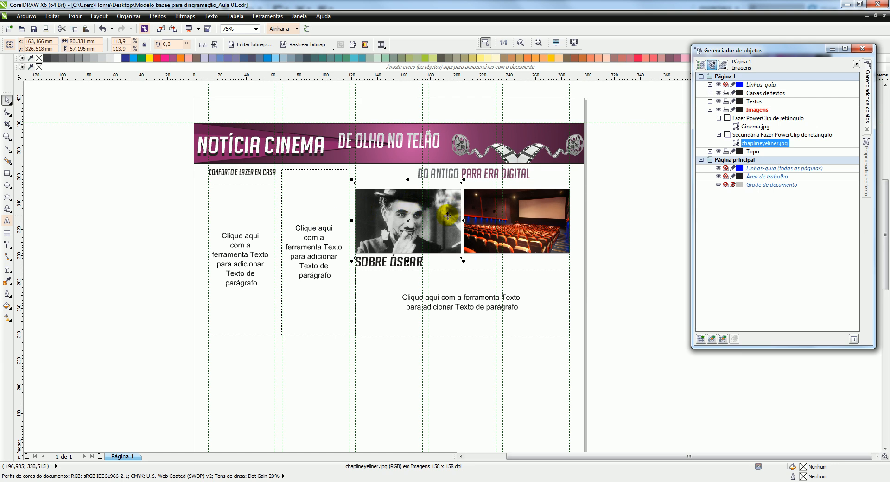
left_click(610, 201)
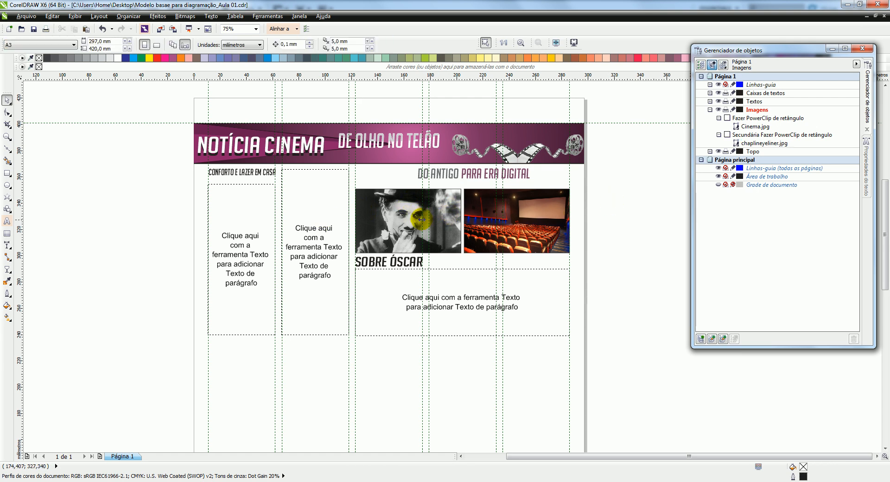
Remove the outline from both PowerClip image frames and save the drawing
left_click(380, 213)
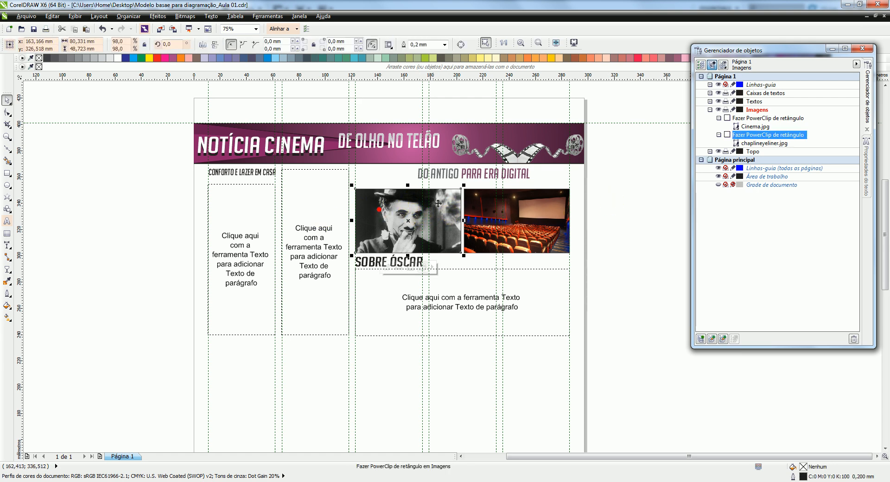
left_click(500, 206, "shift")
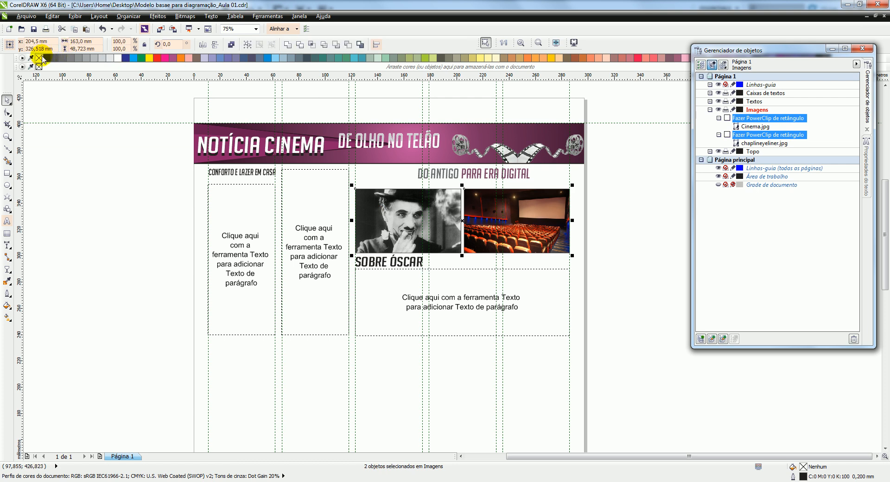
left_click(97, 161)
left_click(22, 33)
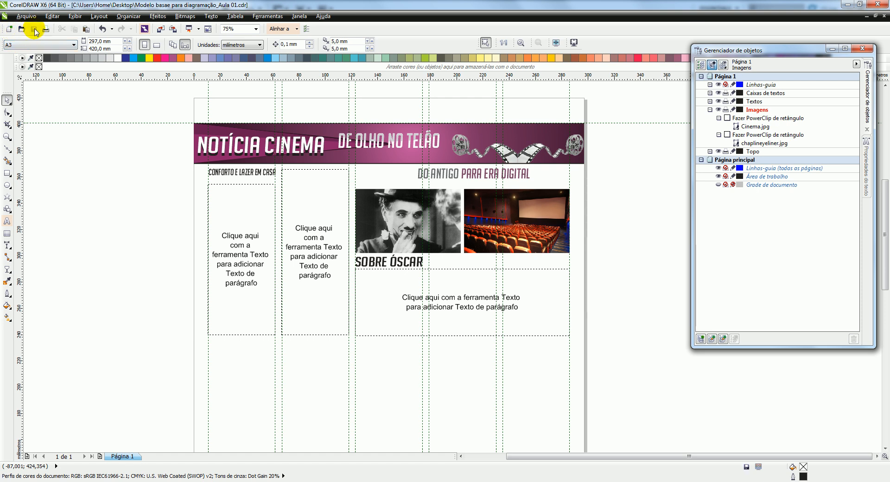
left_click_drag(620, 221, 642, 183)
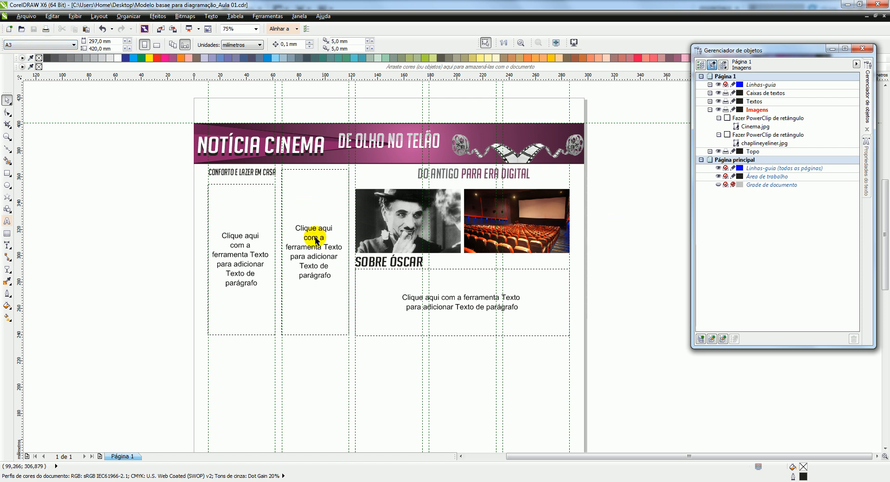
Link the first column's text frame to the second column's and extend the first frame upward to about 119 mm tall
left_click(237, 207)
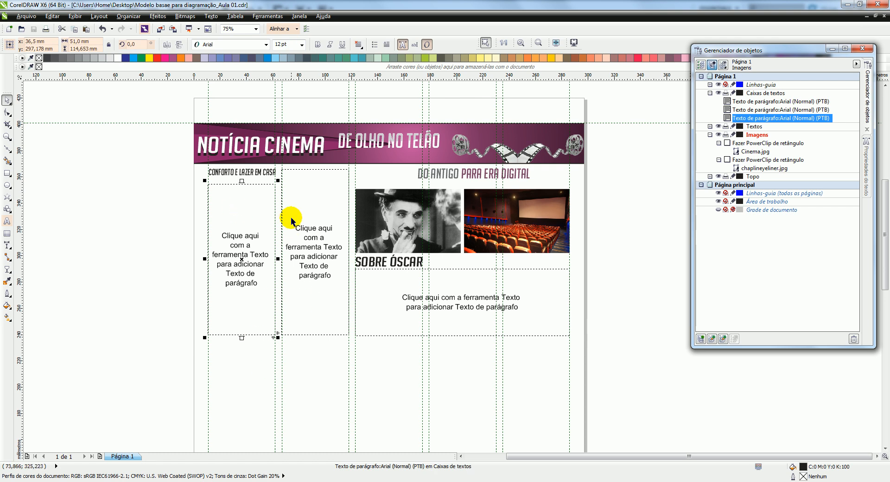
left_click(295, 187)
left_click(239, 192)
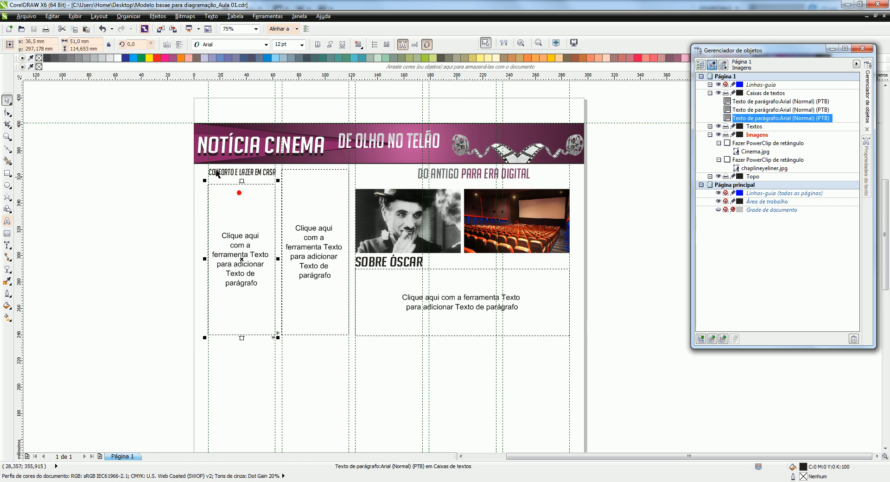
left_click(313, 178, "shift")
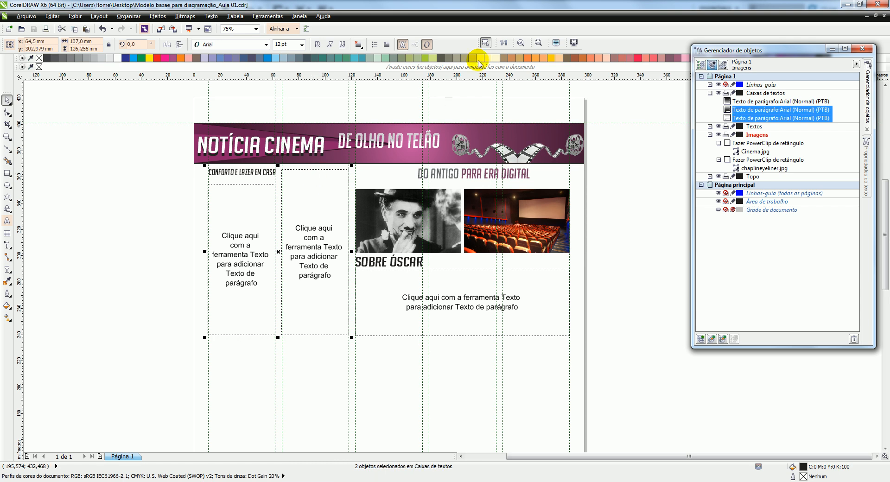
left_click(521, 42)
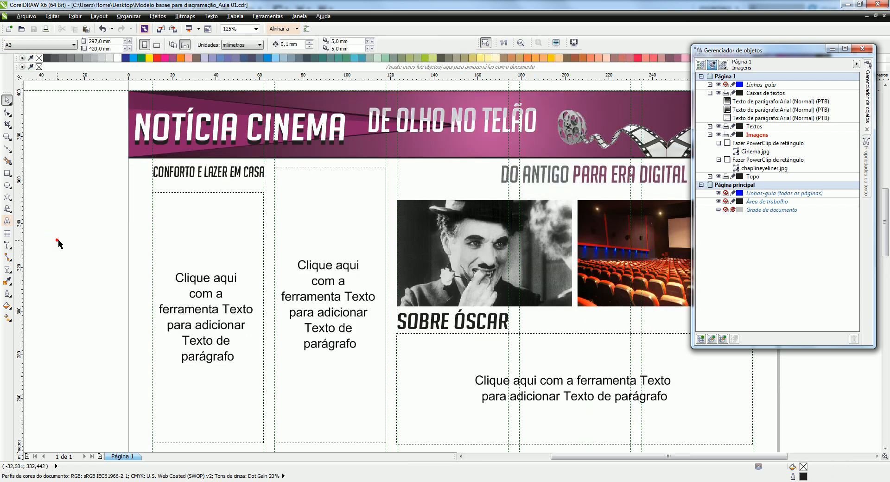
left_click(188, 254)
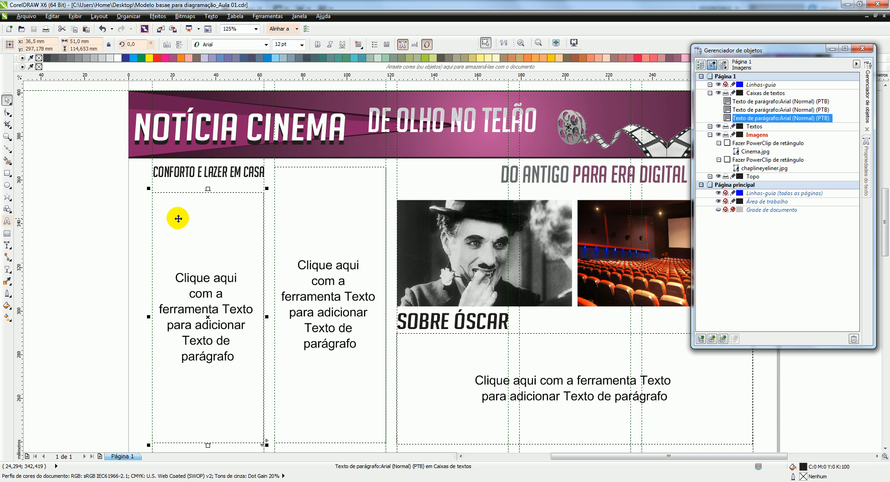
left_click(208, 445)
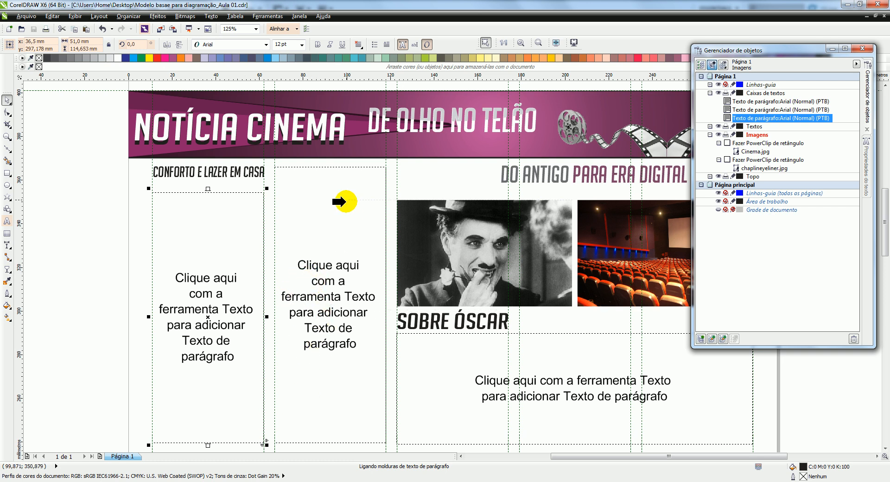
left_click(320, 224)
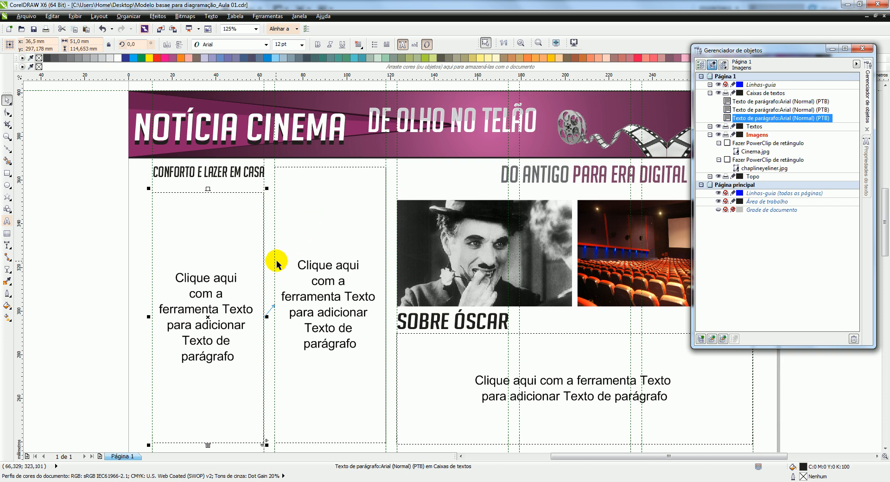
mouse_move(207, 189)
left_mouse_down()
mouse_move(207, 200)
mouse_move(208, 184)
left_mouse_up()
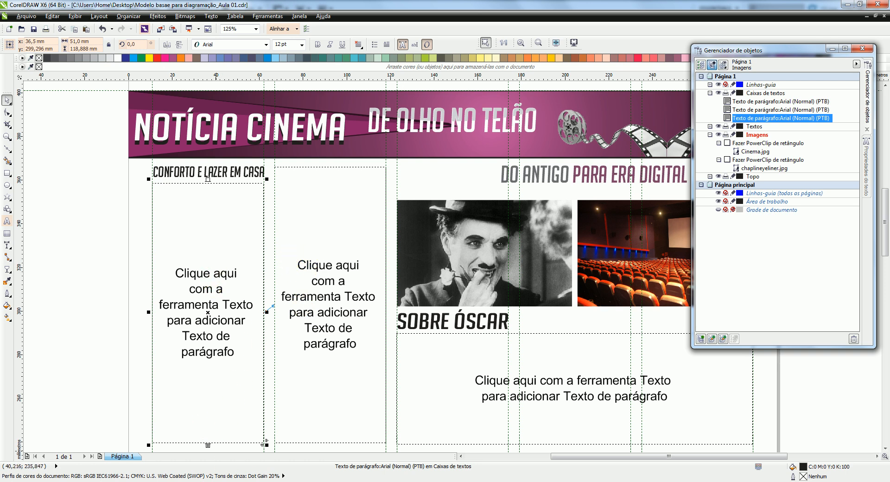
Switch to the Word document and copy the first three paragraphs about cinema, ending with "mundialmente populares."
left_click(213, 438)
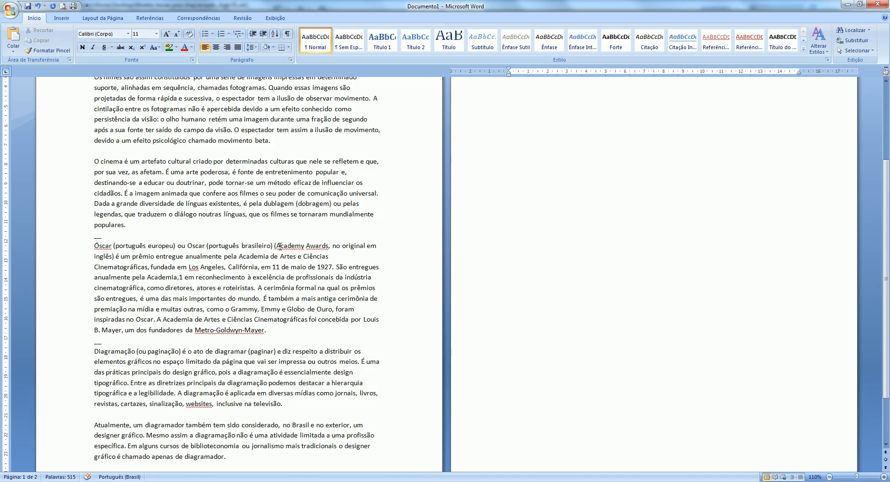
scroll(287, 277, "up", 8)
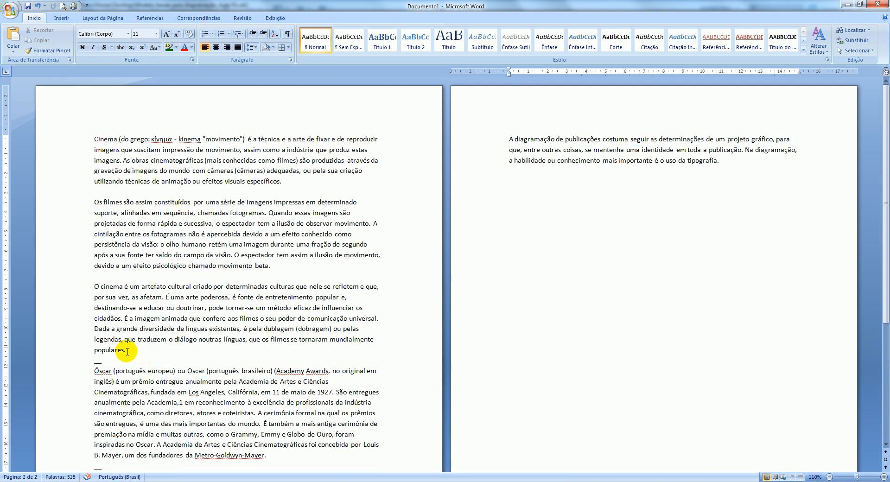
left_click_drag(126, 350, 81, 141)
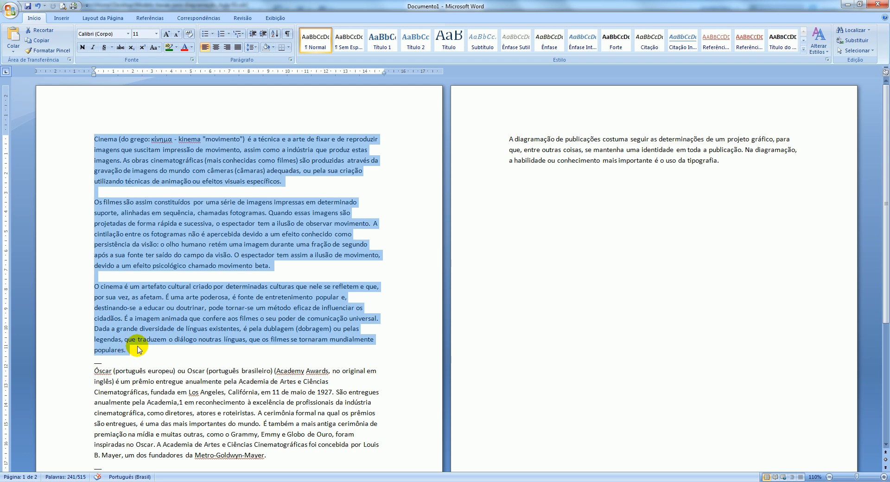
right_click(145, 301)
left_click(176, 311)
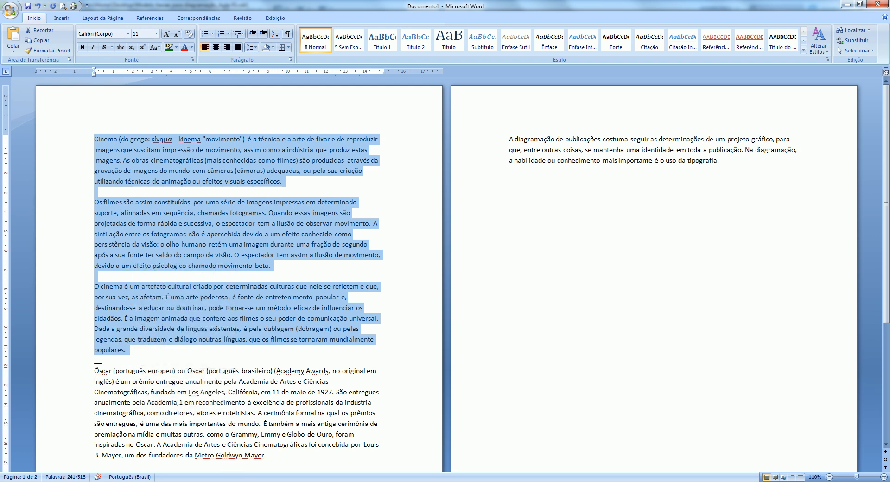
Back in CorelDRAW, paste the copied cinema text into the first column's linked text frame, discarding fonts and formatting
left_click(204, 415)
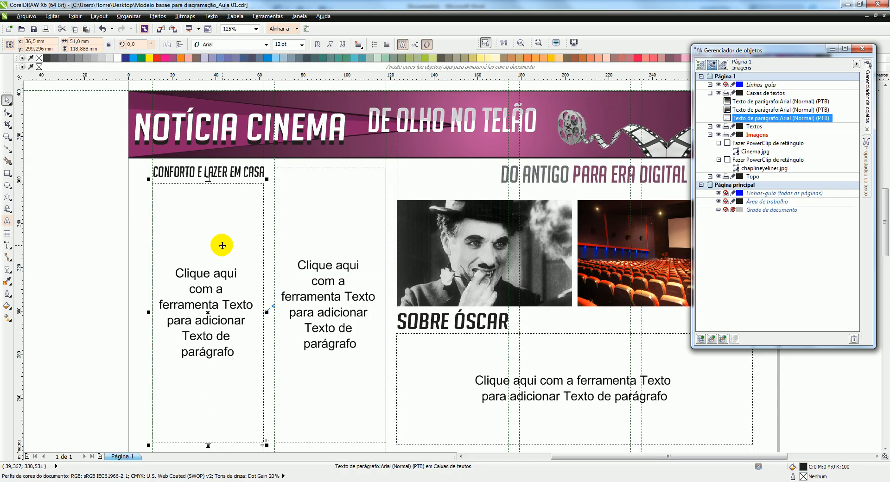
left_click(175, 193)
right_click(175, 192)
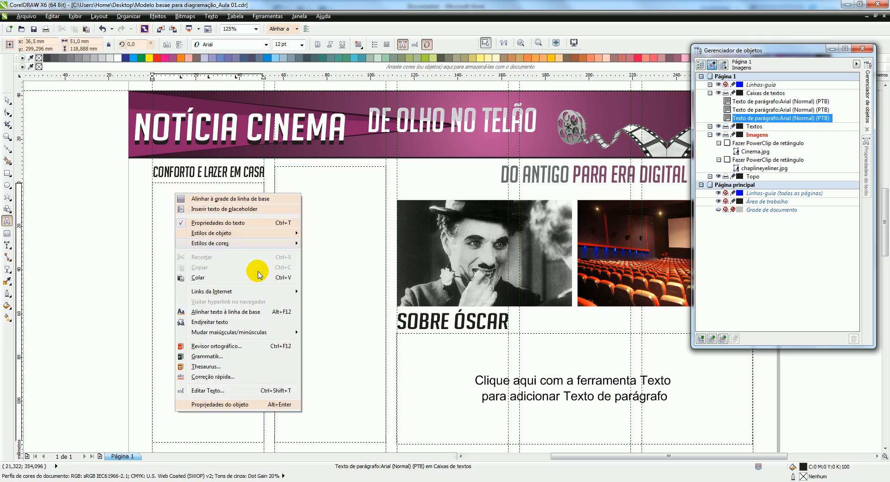
left_click(198, 278)
left_click(394, 214)
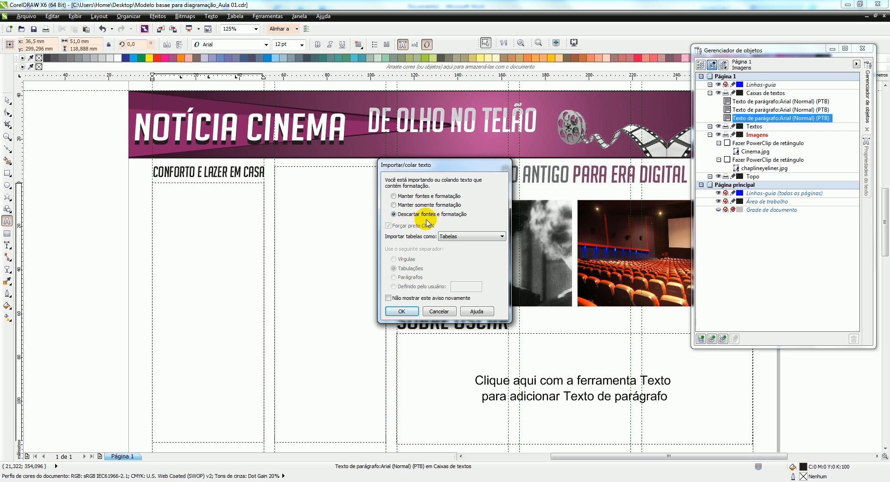
left_click(401, 311)
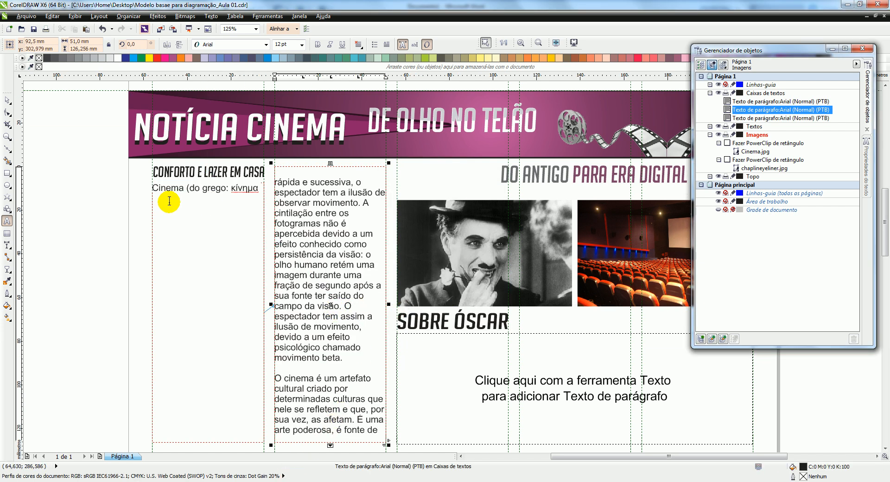
scroll(262, 206, "down", 1)
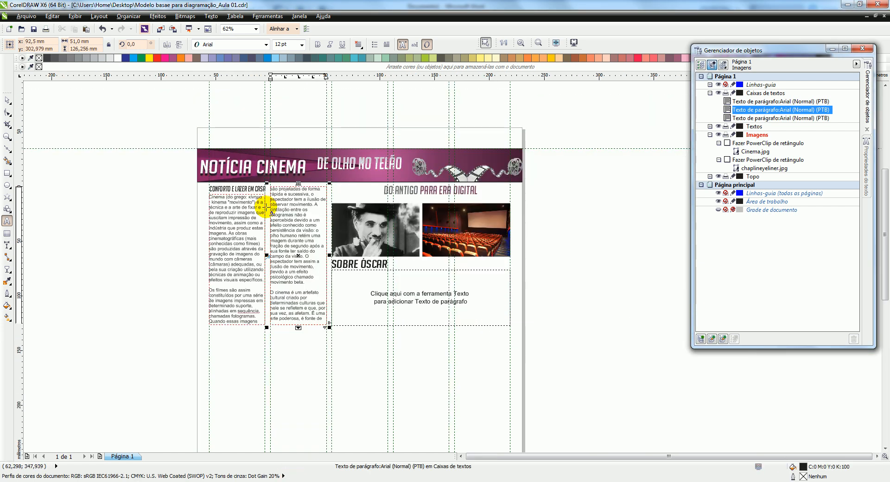
scroll(250, 232, "up", 1)
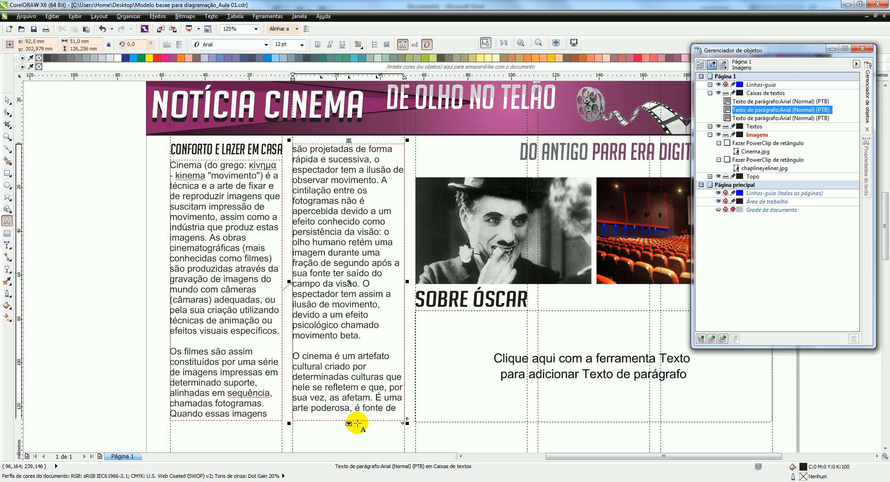
Extend the second column's text frame down to about 146 mm tall, and lower the first column's frame to the same bottom level
scroll(357, 253, "down", 2)
scroll(347, 337, "up", 1)
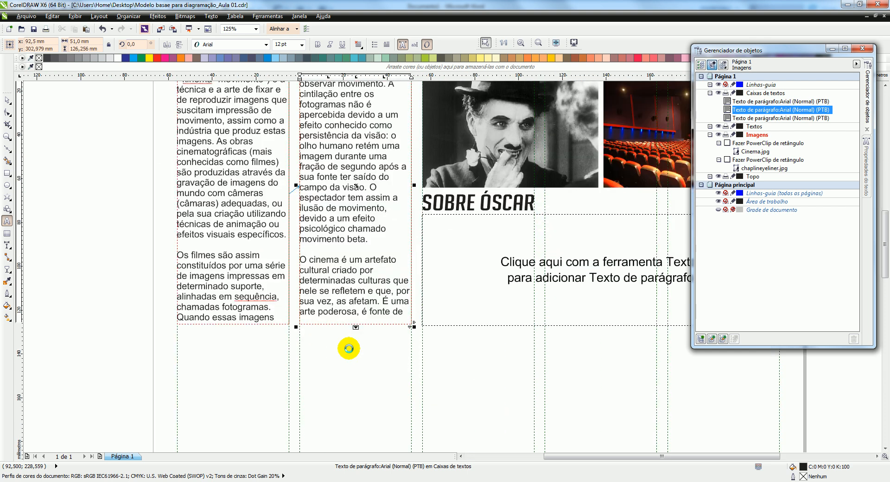
scroll(349, 348, "up", 2)
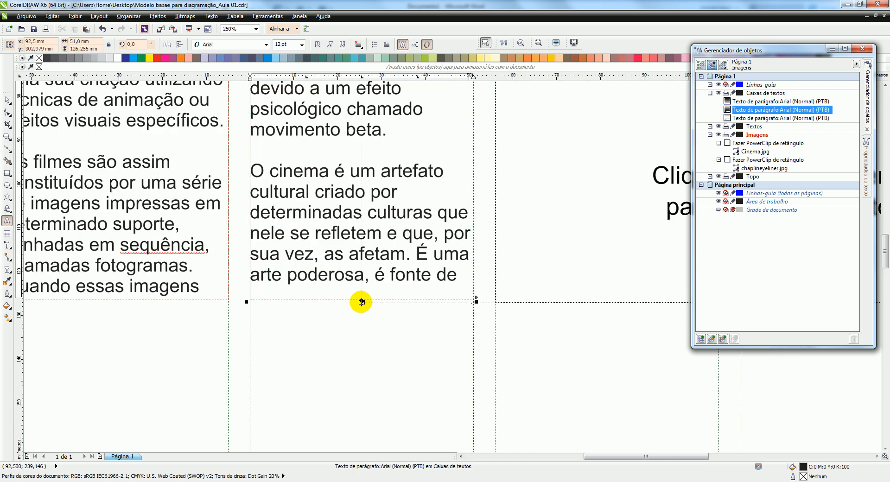
left_click_drag(362, 302, 374, 391)
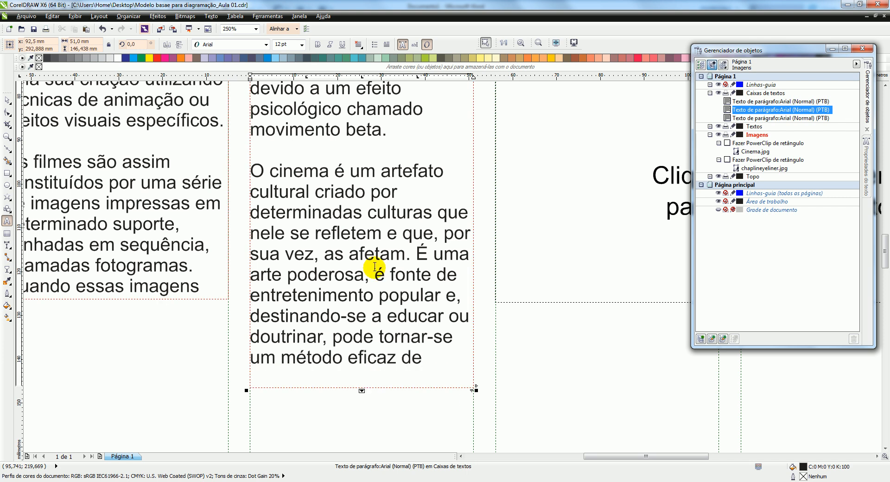
scroll(375, 273, "down", 2)
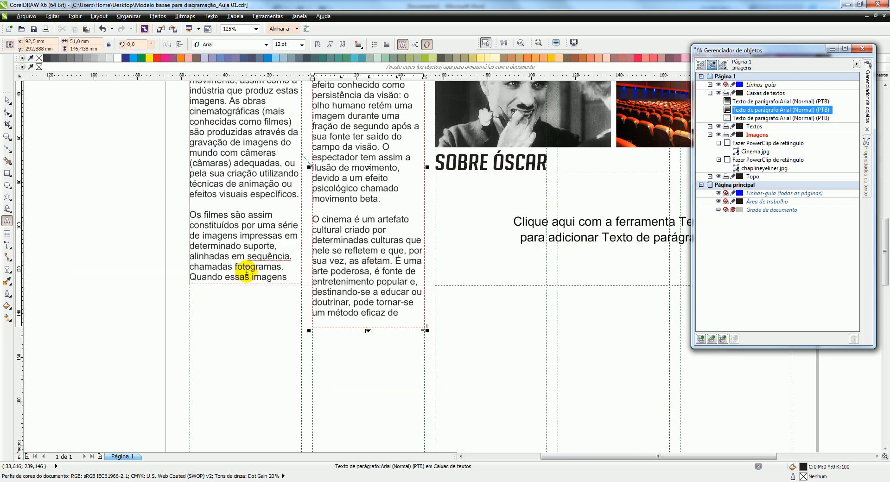
left_click(6, 98)
left_click(224, 173)
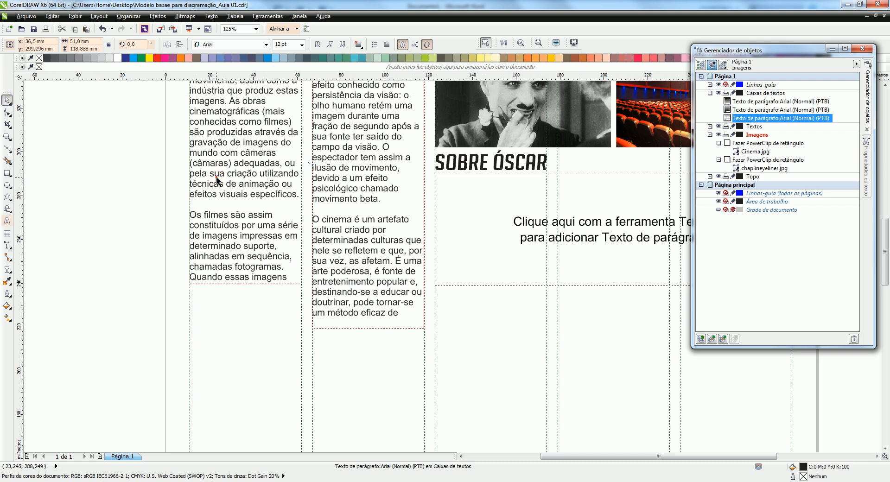
left_click_drag(246, 286, 249, 329)
Extend the second column's text frame down to about 188 mm tall to fit the rest of the text
left_click(362, 289)
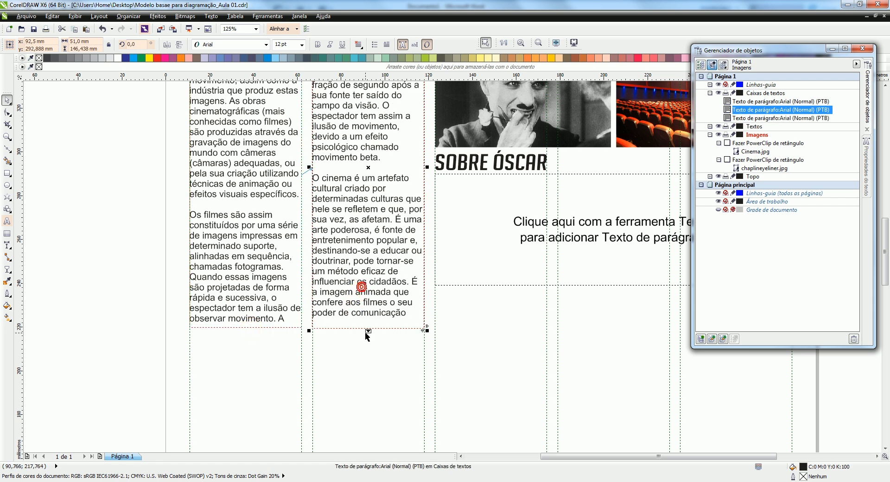
left_click_drag(371, 367, 371, 365)
left_click(369, 304)
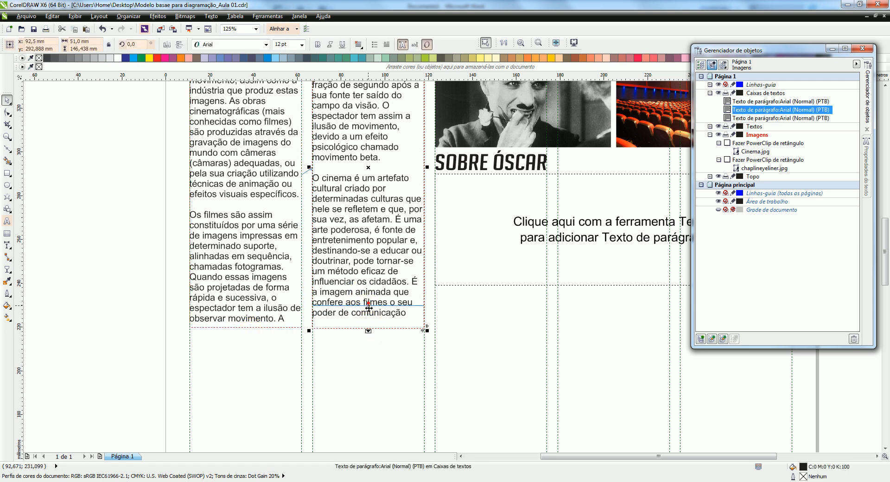
left_click_drag(369, 333, 372, 425)
left_click(292, 363)
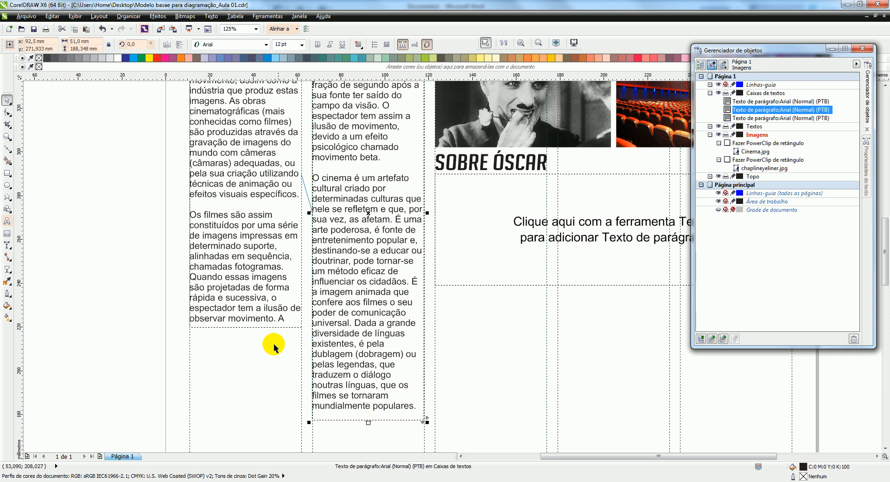
Extend the first column's text frame to about 160 mm tall and shorten the second column's to about 172 mm
left_click(256, 320)
left_click_drag(247, 330, 259, 371)
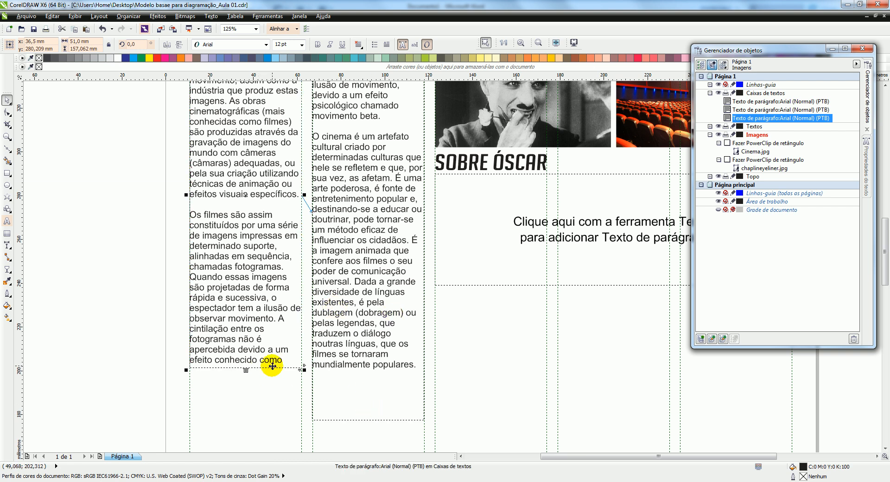
left_click_drag(246, 371, 246, 377)
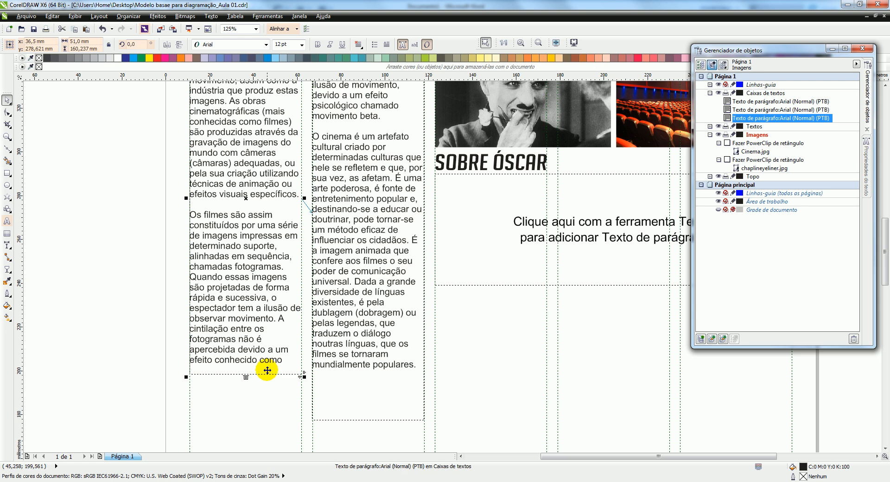
left_click(373, 401)
left_click_drag(368, 420, 363, 389)
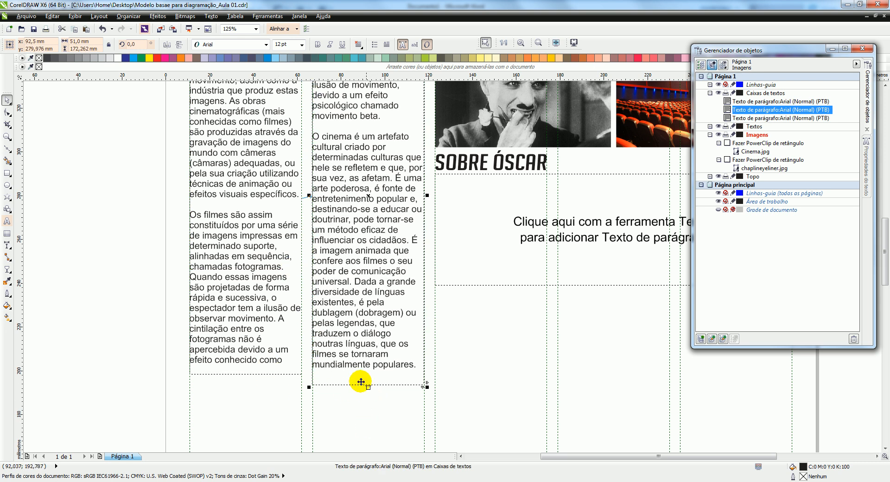
left_click(129, 252)
scroll(339, 304, "down", 3)
Apply full justification (Justificação total) to the text in both linked column frames
left_click(301, 200)
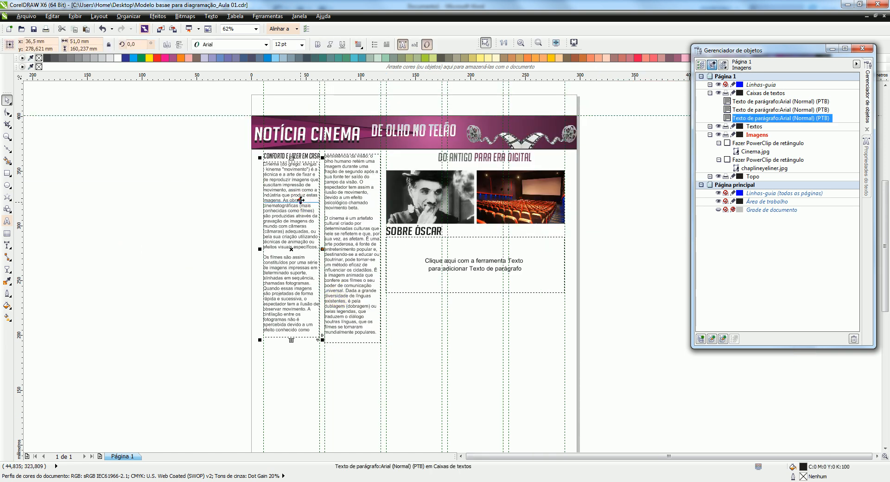
left_click(346, 180, "shift")
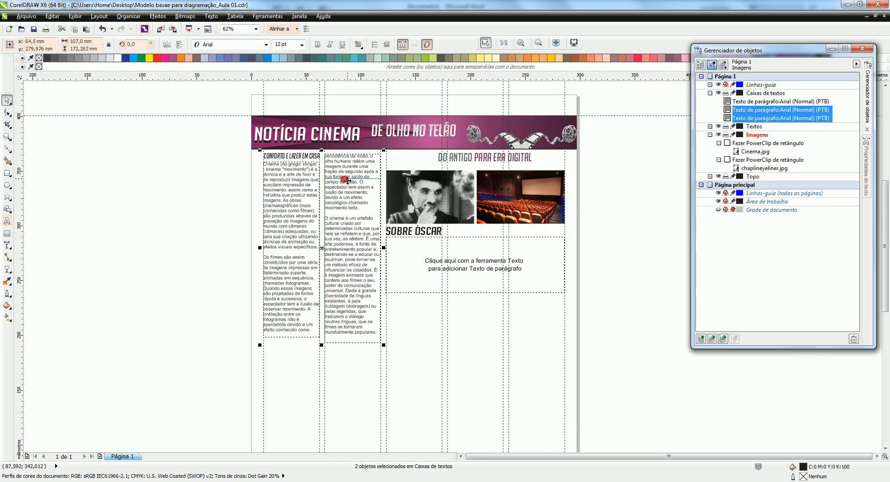
left_click(212, 17)
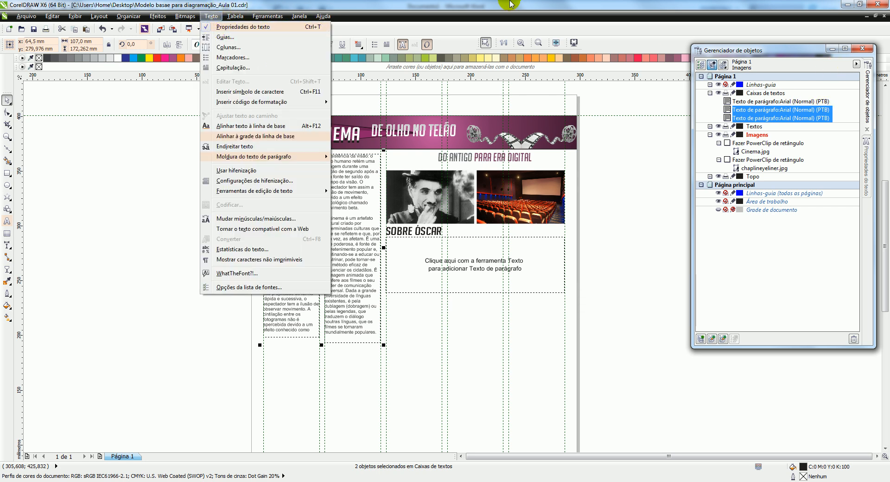
left_click(788, 51)
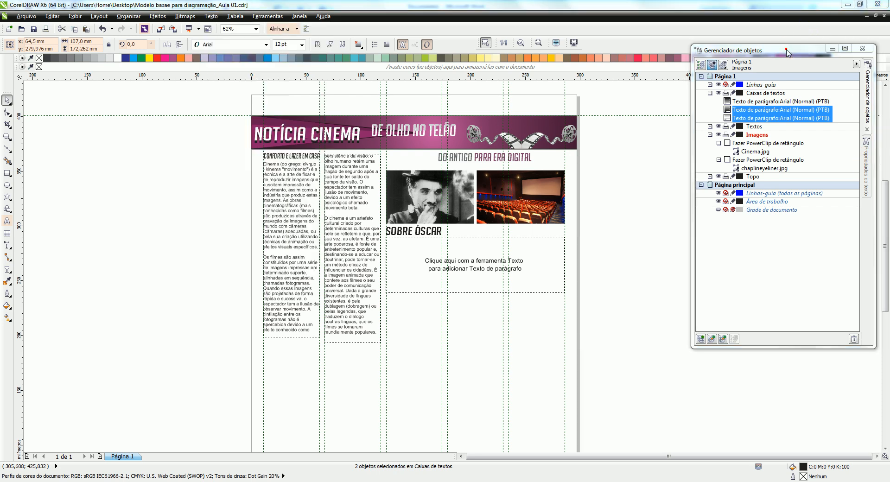
left_click(867, 172)
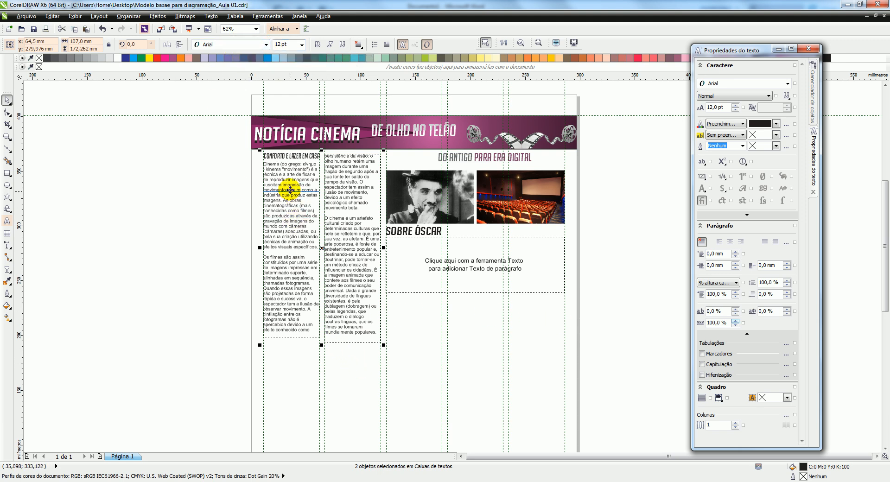
left_click(765, 242)
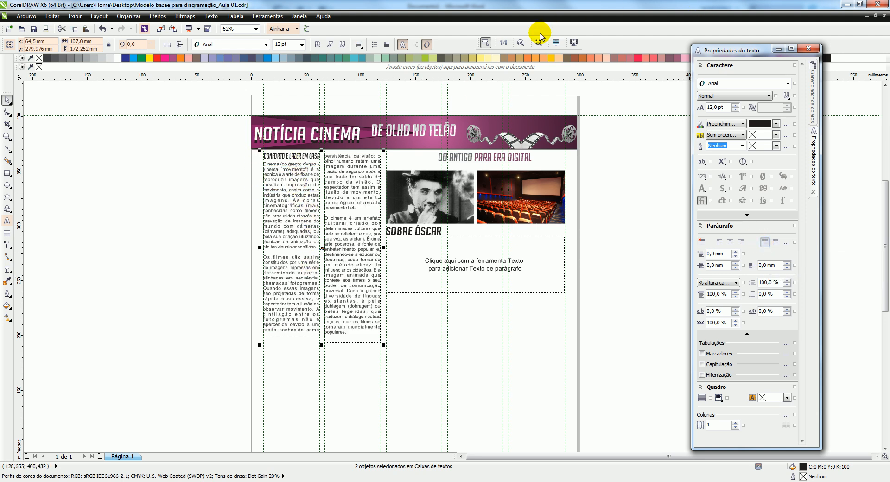
Give both columns' text a 4 mm first-line indent and 1 mm left and right indents
left_click(520, 43)
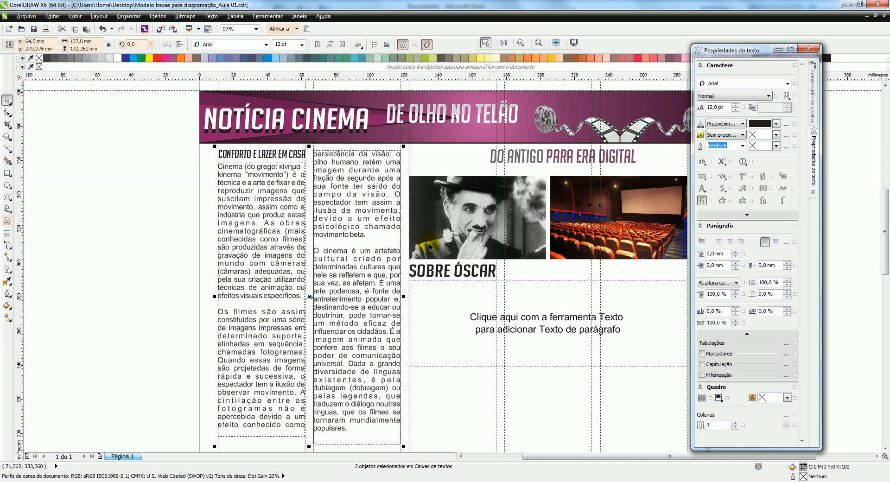
left_click(709, 254)
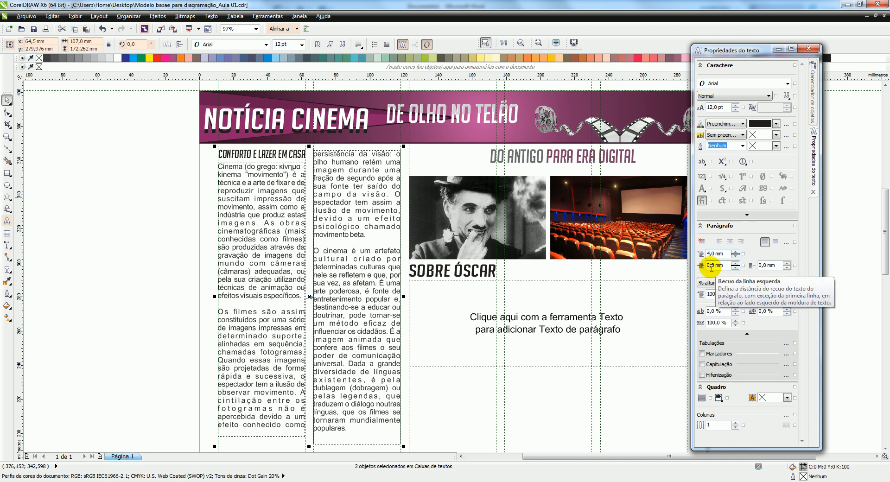
left_click(706, 266)
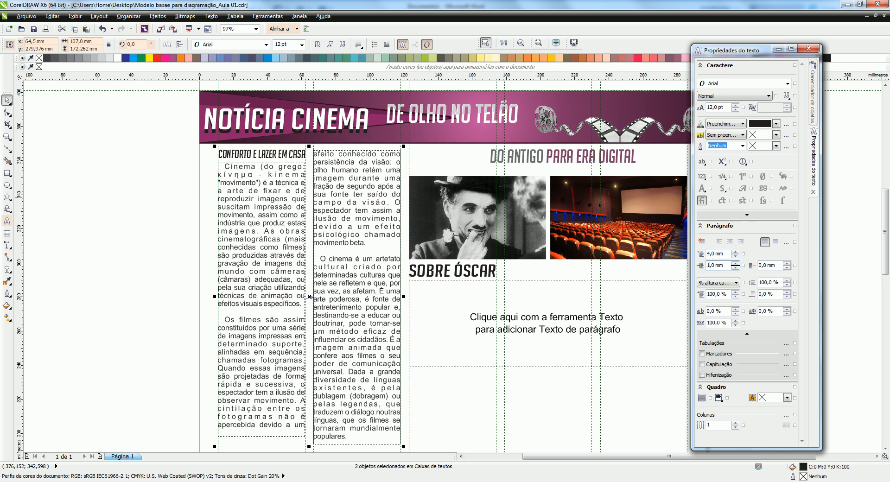
left_click(761, 265)
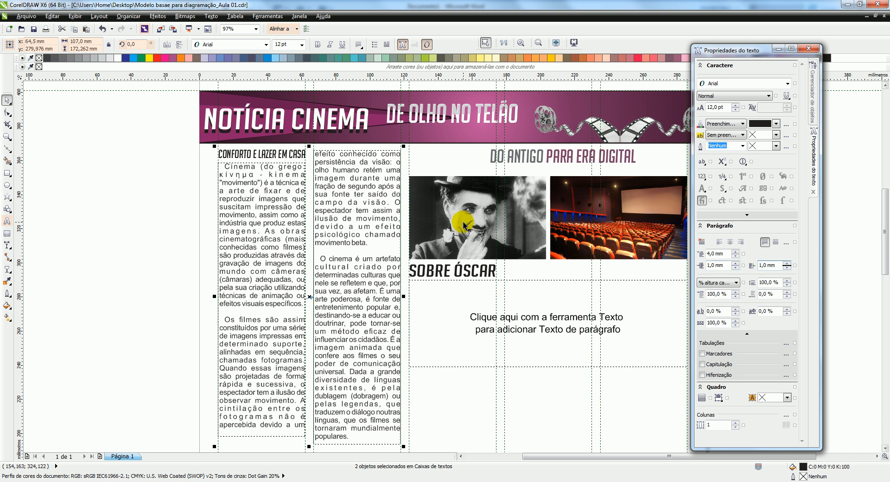
left_click(728, 265)
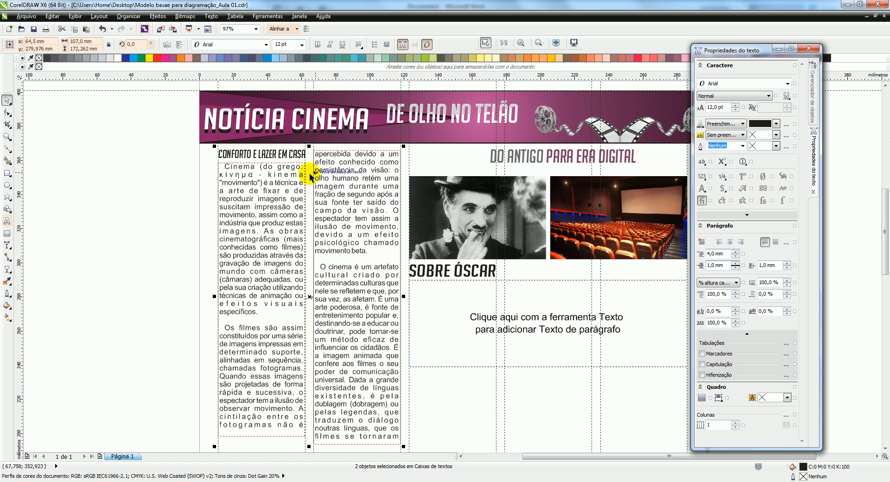
Remove the blank lines before the paragraphs starting "Os filmes são assim" and "O cinema é um artefato"
double_click(229, 336)
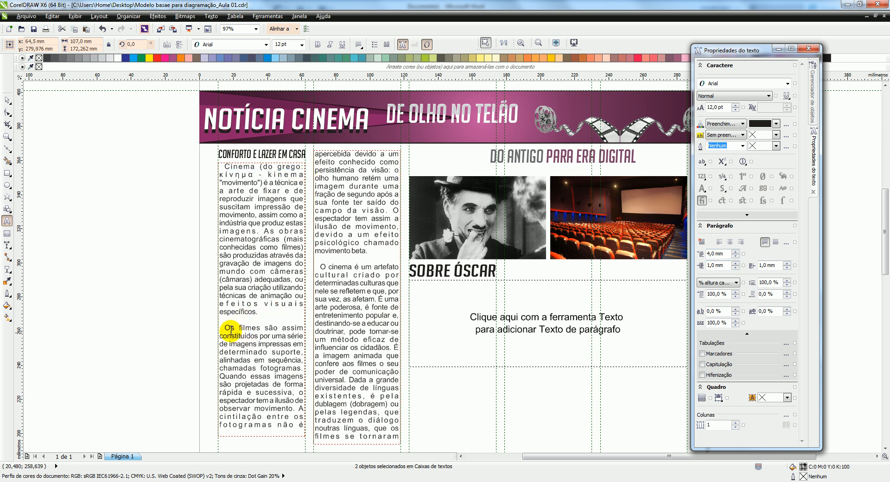
left_click(225, 328)
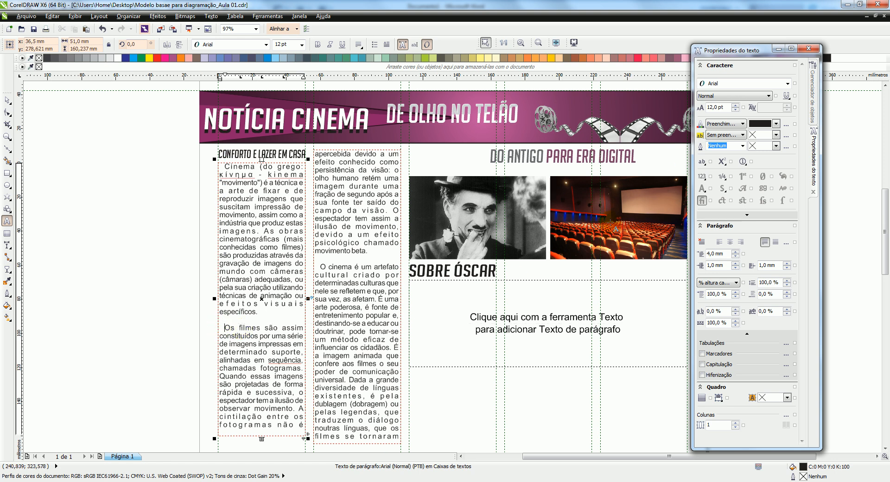
key("BackSpace")
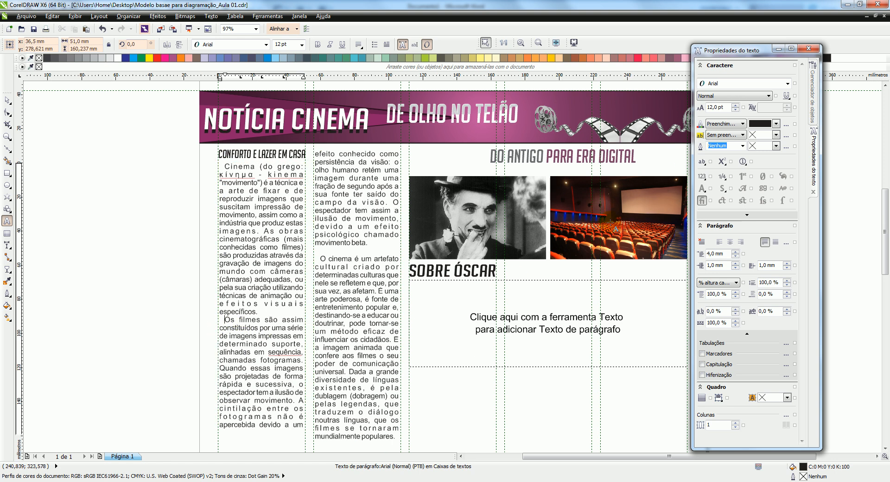
left_click(323, 258)
key("BackSpace")
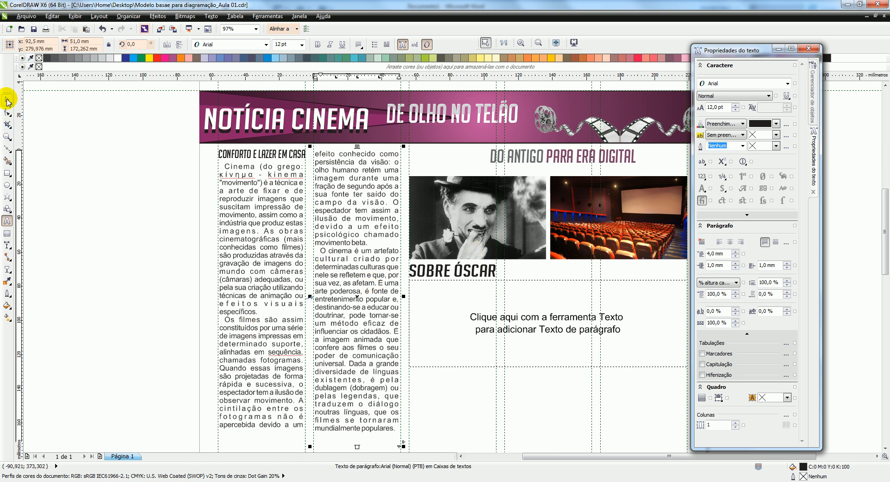
left_click(6, 101)
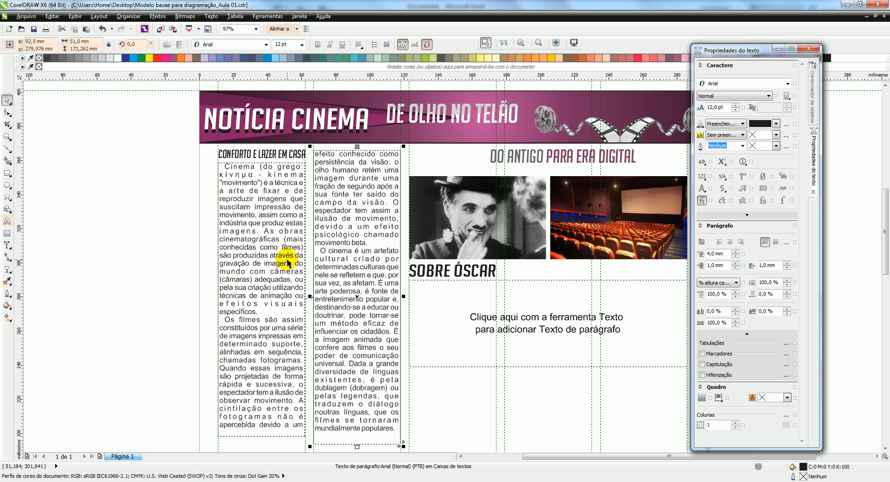
Turn on hyphenation (Hifenização) for the text in both column frames
left_click(263, 207)
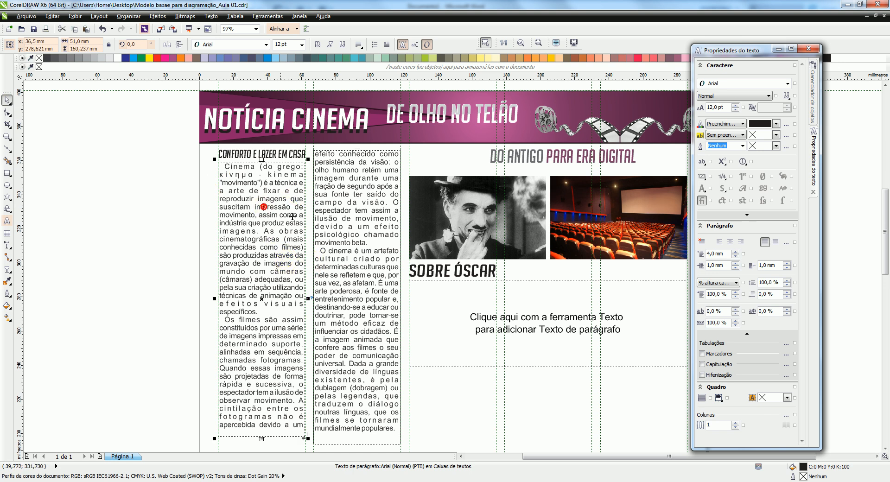
left_click(350, 211, "shift")
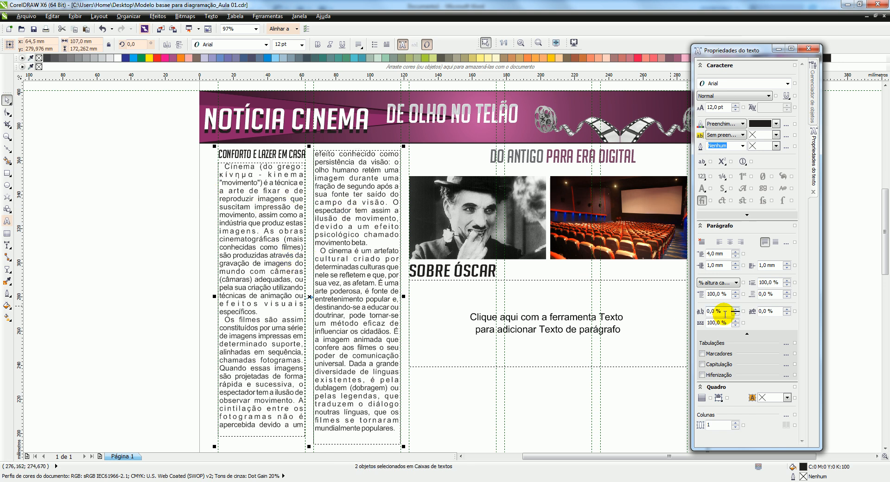
left_click(702, 375)
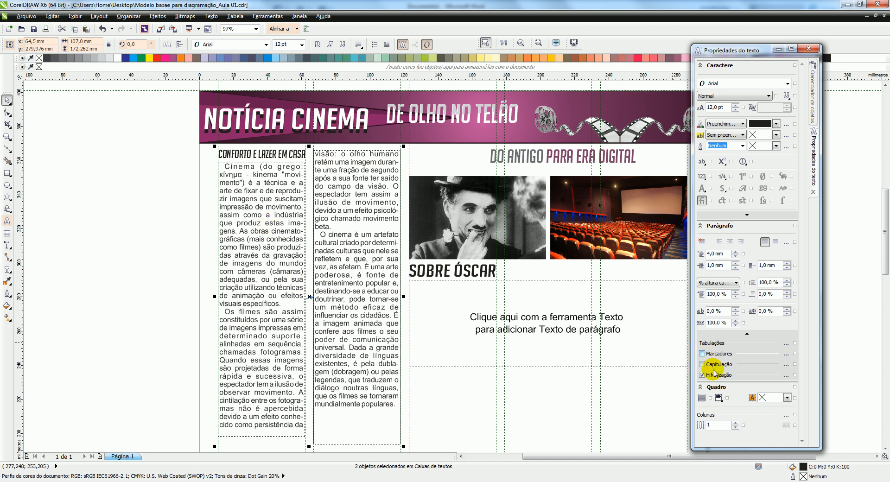
Shorten the second column's frame to just below its last line and the first column's frame to about 156 mm tall
left_click(186, 306)
left_click(366, 375)
left_click_drag(358, 446, 358, 420)
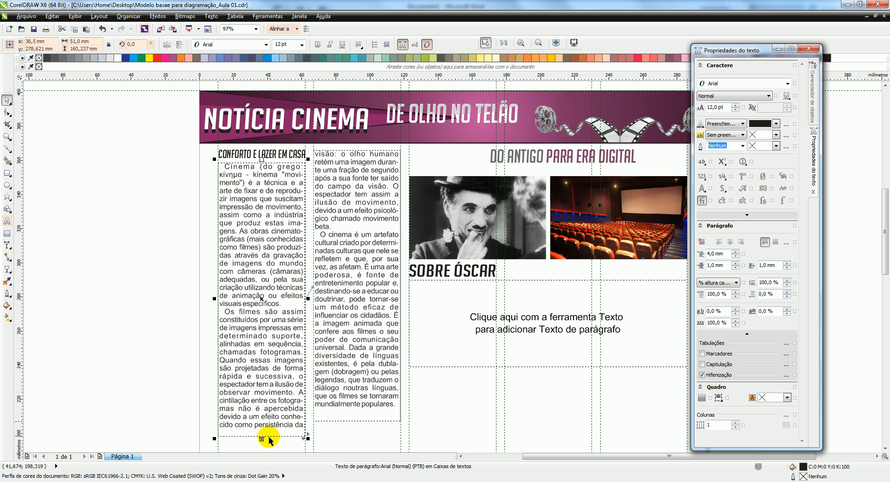
left_click_drag(261, 440, 267, 432)
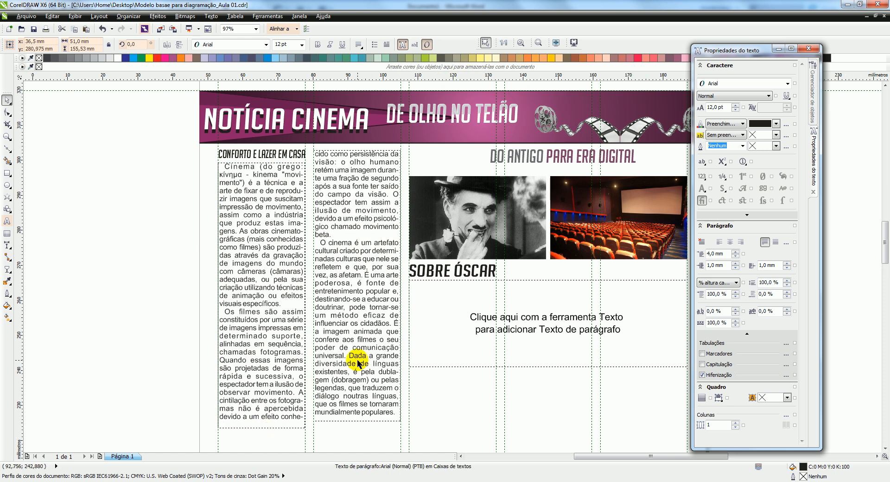
scroll(358, 360, "up", 1)
scroll(408, 208, "down", 3)
scroll(386, 265, "up", 3)
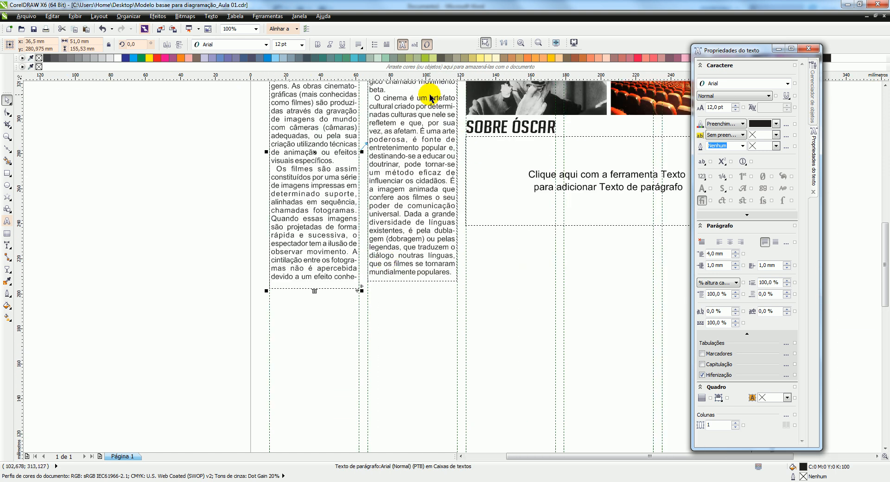
scroll(403, 96, "up", 3)
scroll(397, 252, "down", 3)
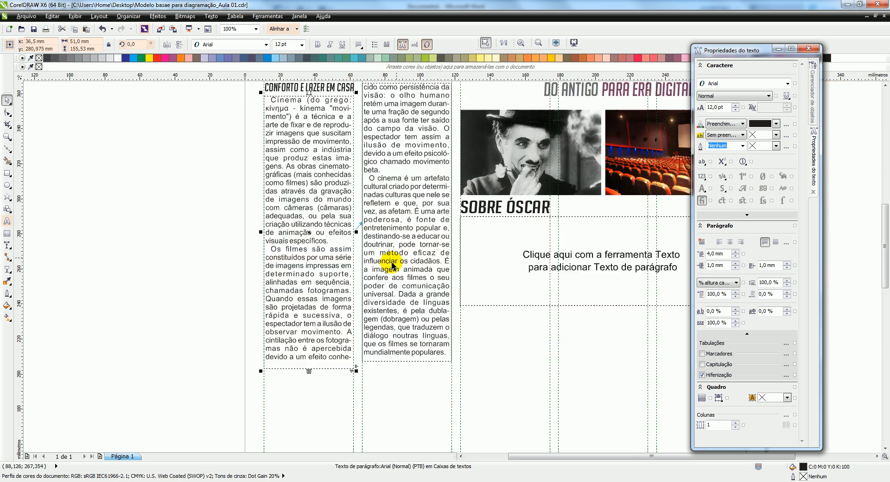
scroll(310, 378, "up", 3)
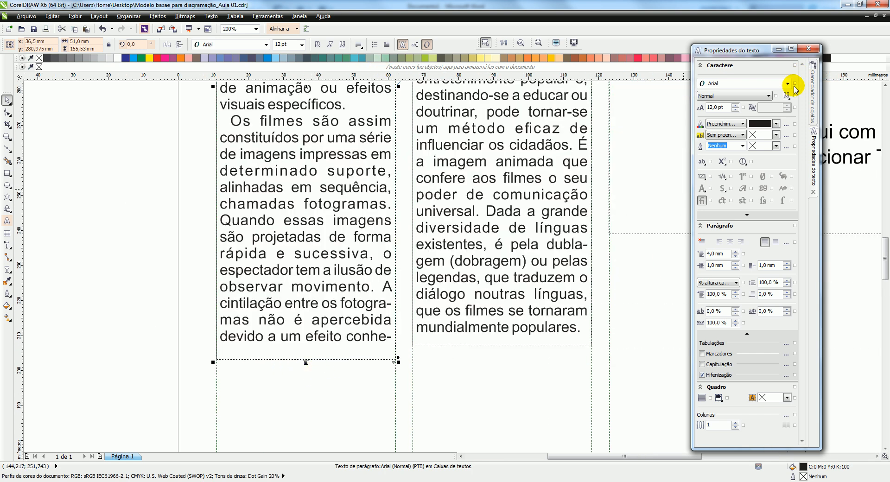
Add a horizontal guideline on the Linhas-guia layer, aligned with the bottom edge of the first column's text frame
left_click(813, 103)
left_click(760, 84)
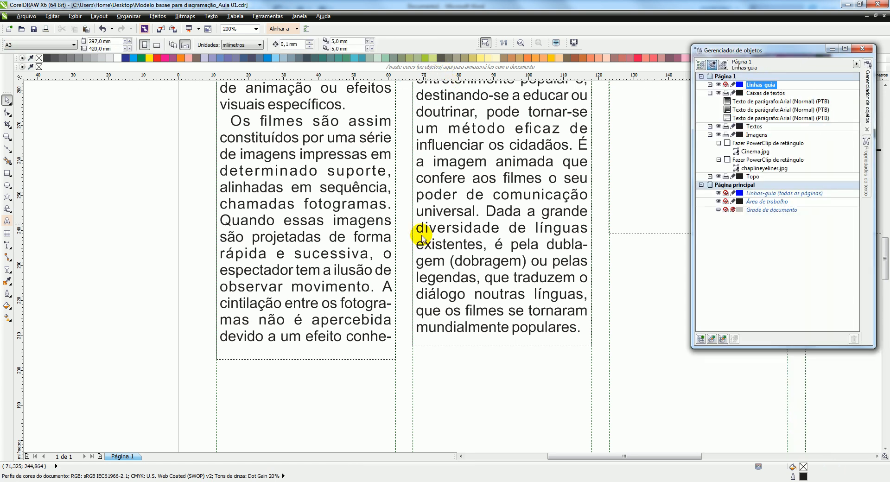
left_click_drag(399, 361, 398, 360)
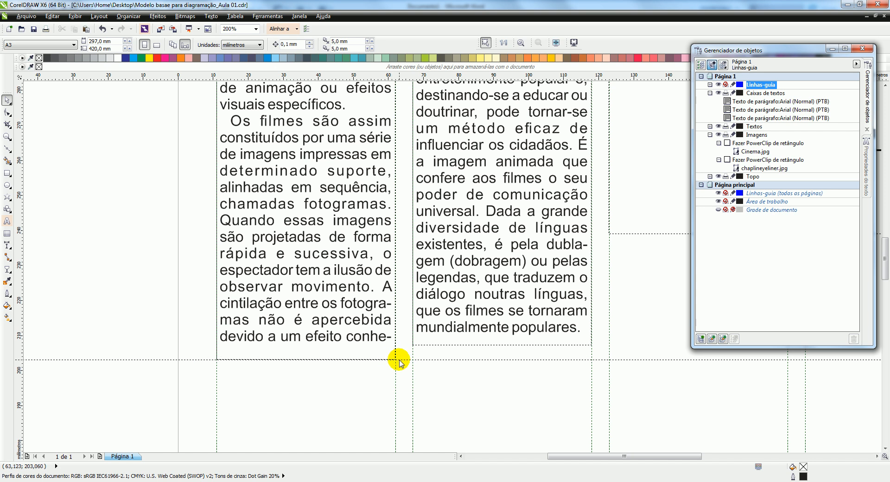
Extend the second column's text frame down to the new horizontal guideline, making it about 163 mm tall
left_click(446, 339)
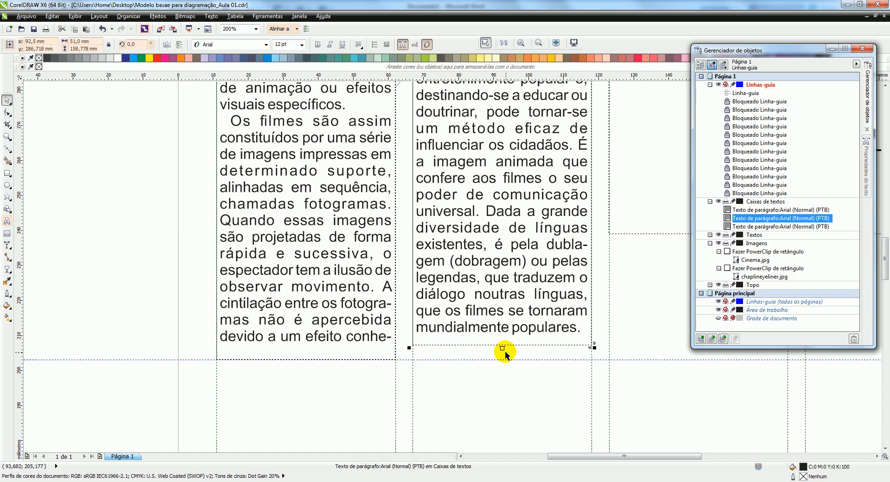
left_click_drag(504, 350, 504, 360)
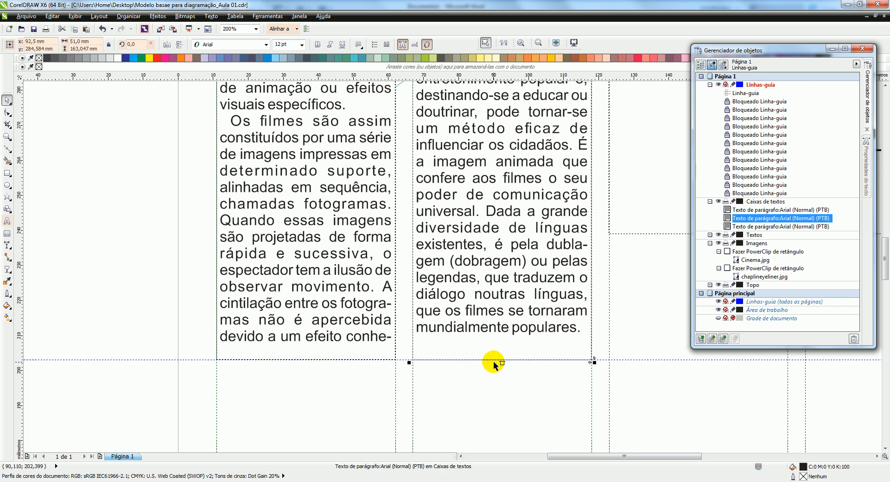
scroll(443, 299, "down", 2)
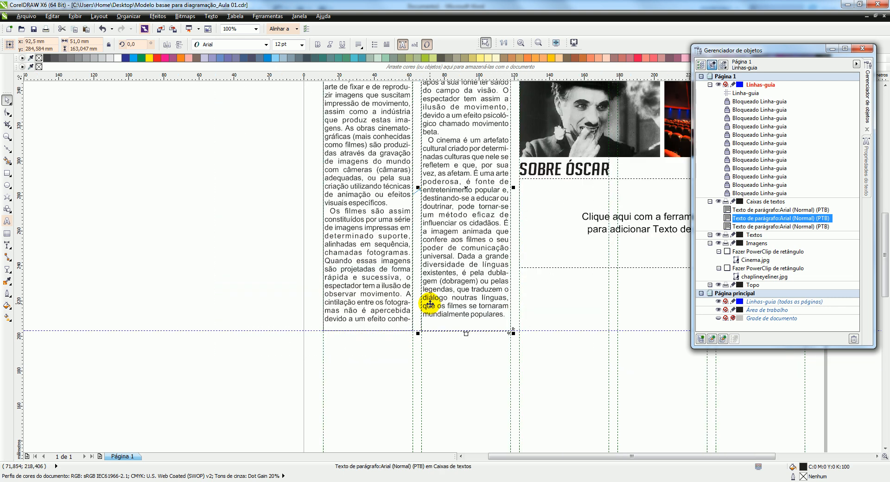
scroll(450, 204, "up", 1)
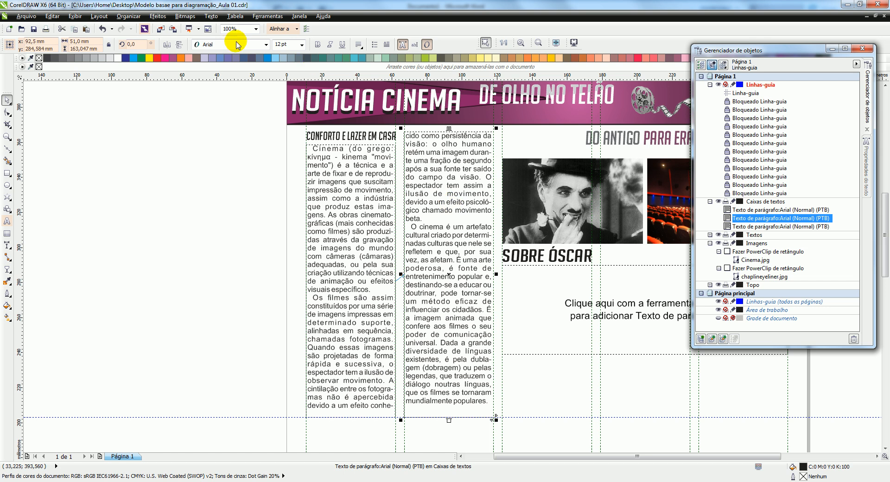
left_click(201, 148)
left_click(453, 227)
left_click(348, 225)
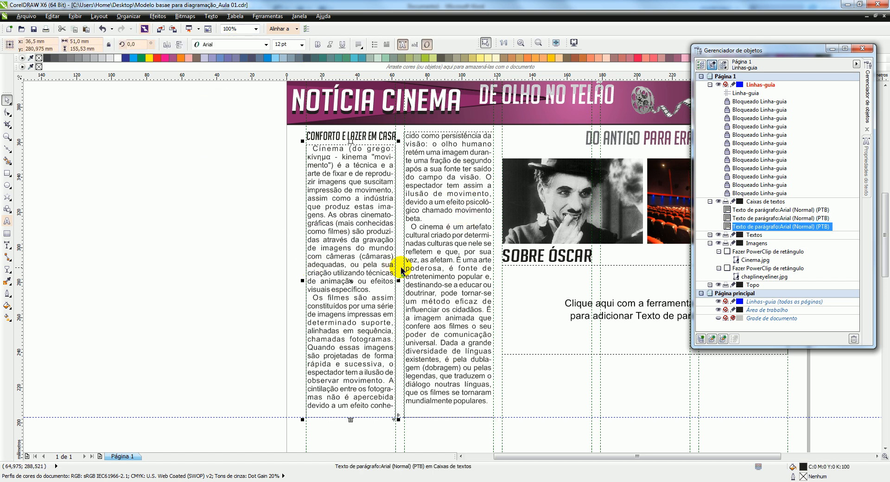
left_click(197, 204)
Delete the empty placeholder text frame below the "SOBRE ÓSCAR" heading
scroll(278, 199, "down", 1)
scroll(362, 195, "up", 1)
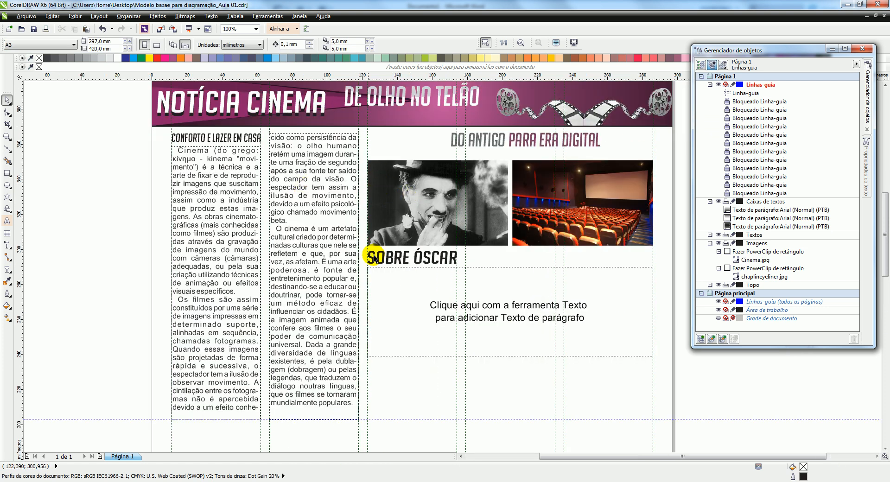
left_click(410, 300)
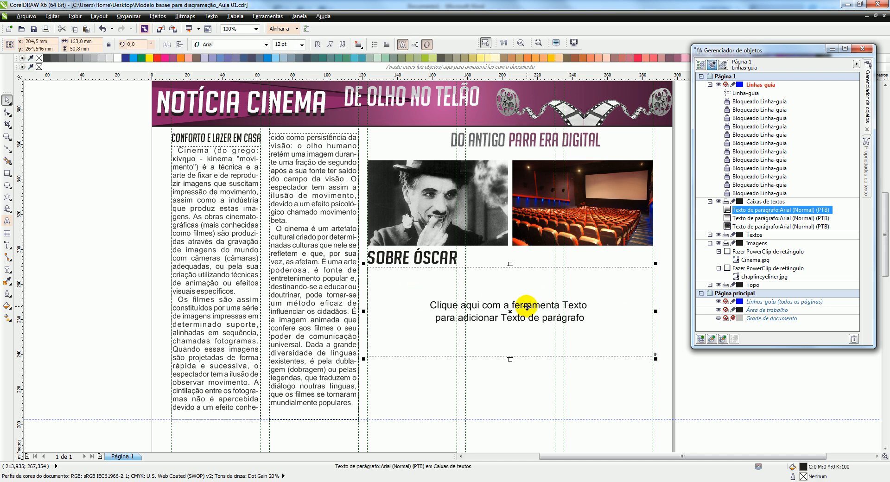
key("Delete")
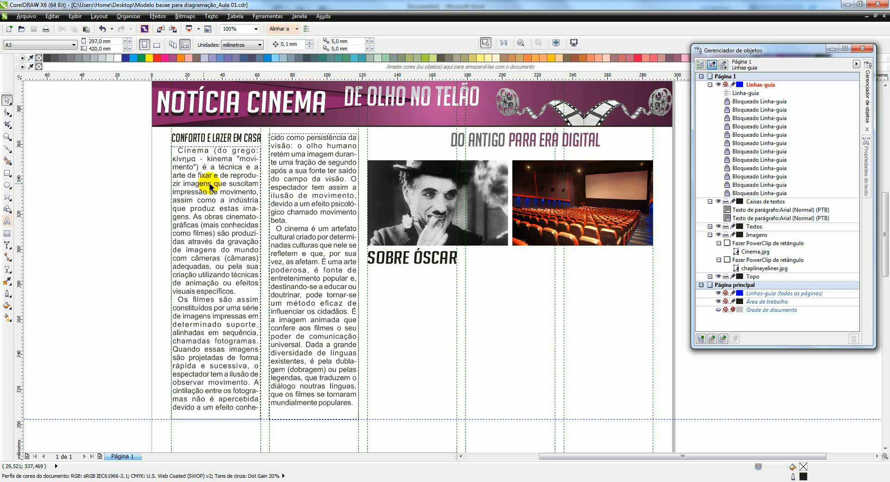
Duplicate the second column's text frame below the "SOBRE ÓSCAR" heading and resize it to about 163 mm wide and 50 mm tall
left_click(309, 184)
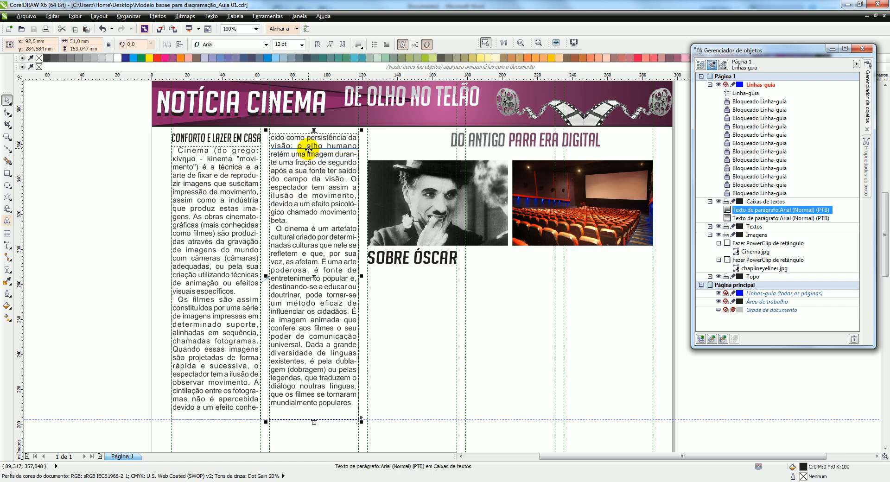
key("ctrl+v")
left_click_drag(297, 223, 506, 274)
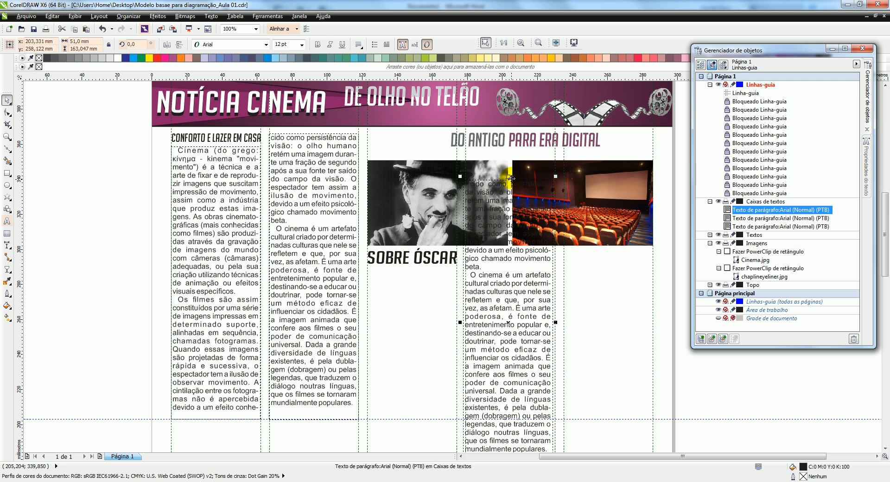
left_click_drag(510, 178, 412, 281)
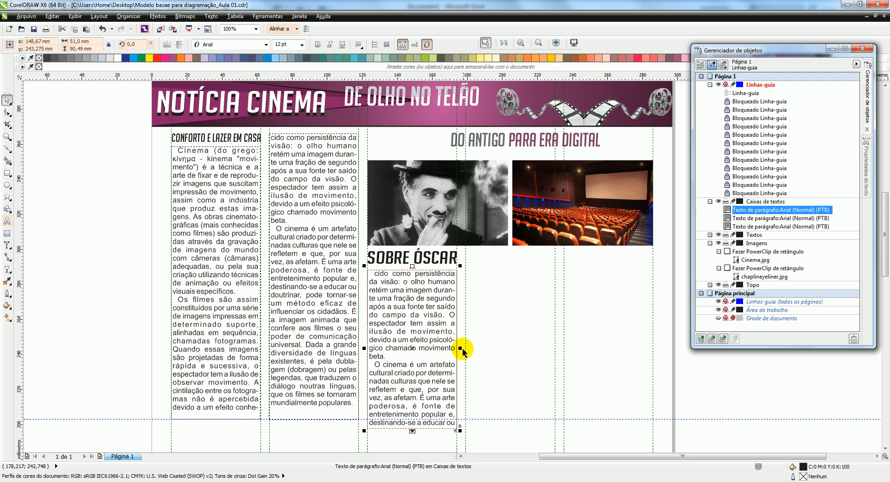
left_click_drag(460, 349, 657, 328)
left_click_drag(511, 430, 508, 360)
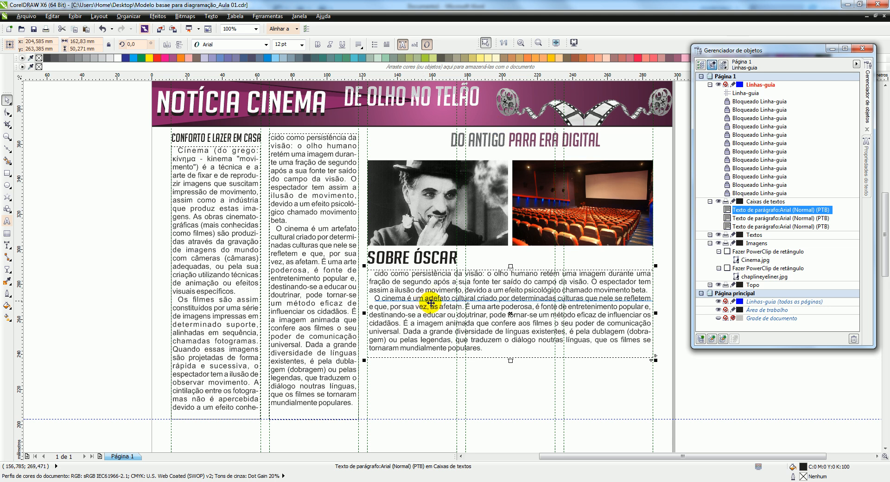
Clear all the text from the duplicated frame below "SOBRE ÓSCAR", keeping the frame itself
left_click(231, 249)
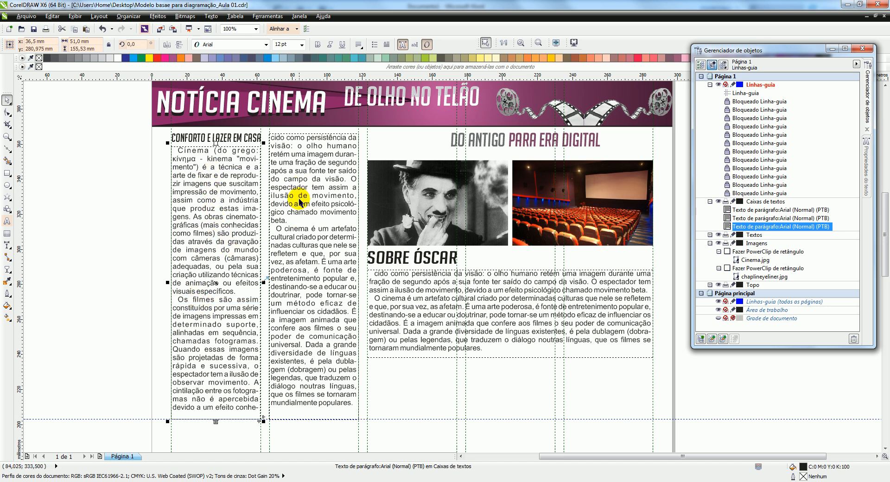
left_click(450, 281)
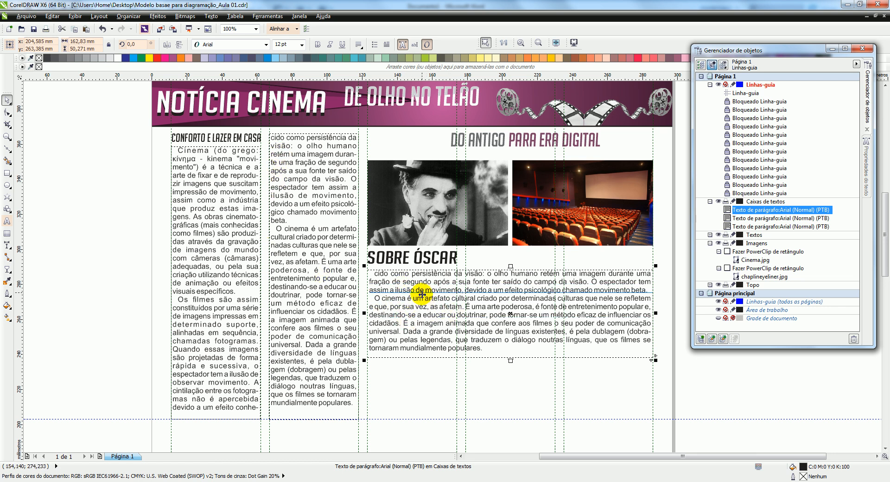
left_click(422, 294)
left_click(438, 307)
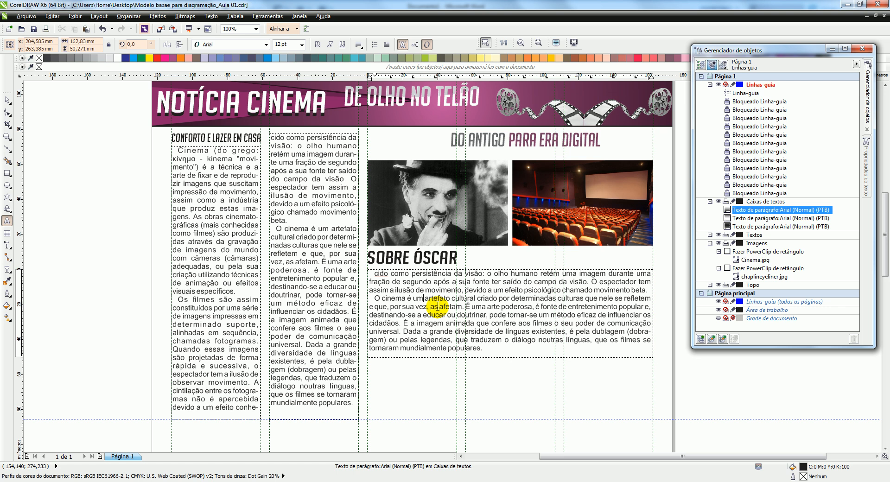
key("ctrl+a")
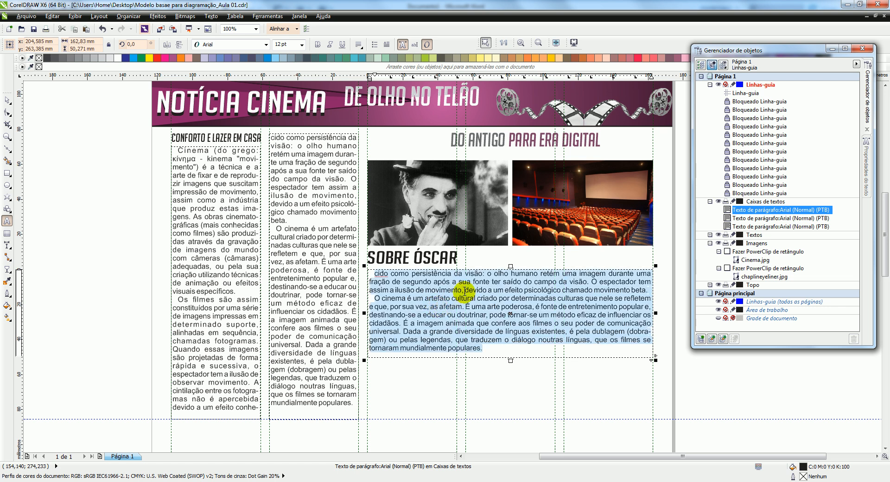
key("Delete")
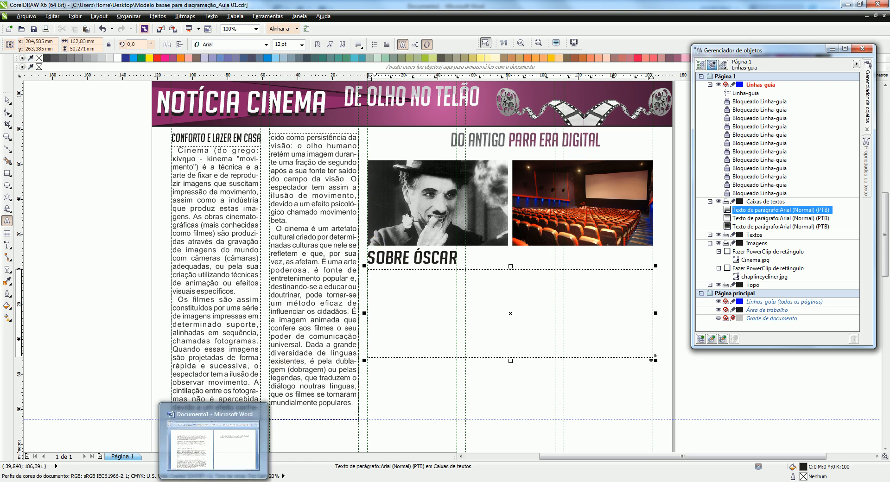
Switch to the Word document and copy the paragraph starting "Óscar (português europeu)" and ending "Metro-Goldwyn-Mayer"
left_click(213, 431)
scroll(225, 309, "down", 1)
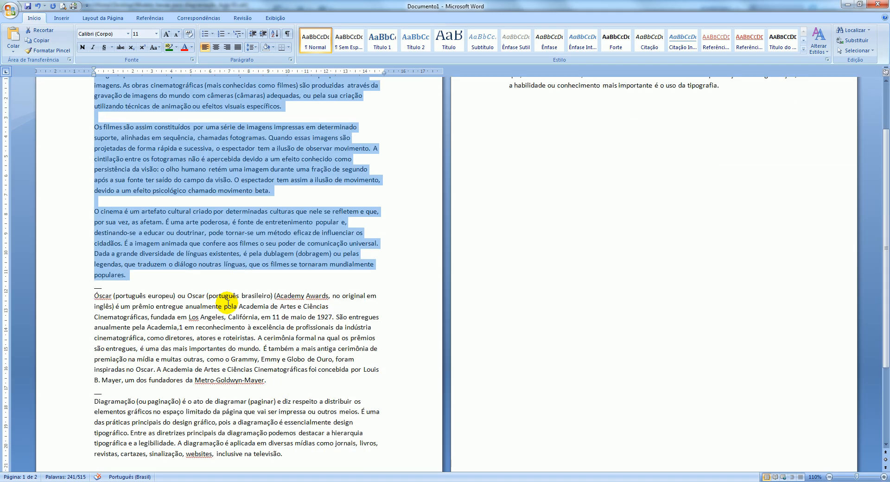
left_click_drag(267, 381, 89, 305)
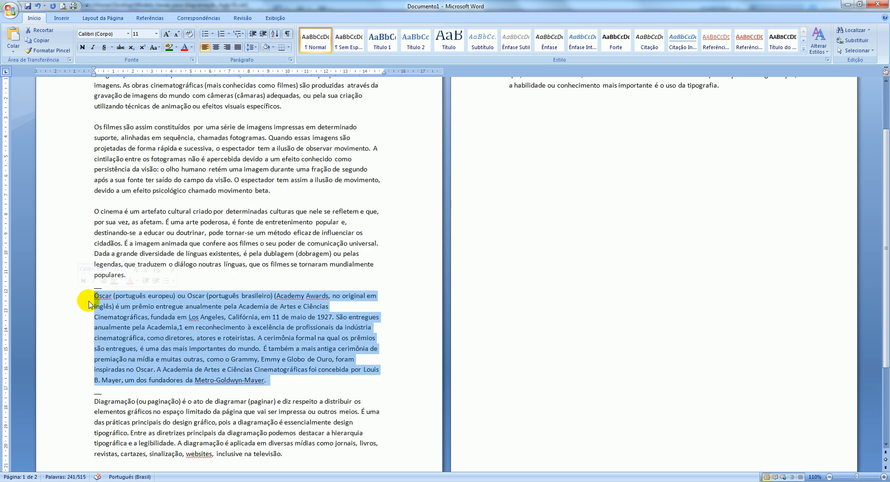
right_click(170, 299)
left_click(200, 316)
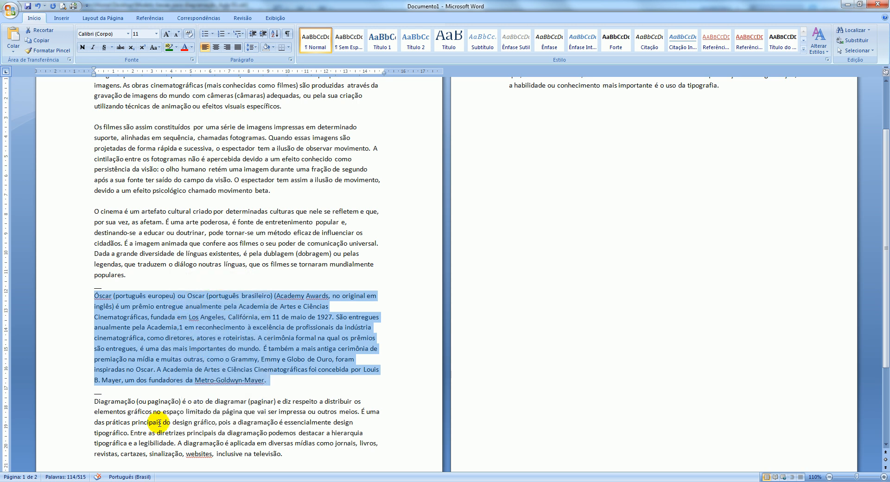
left_click(189, 452)
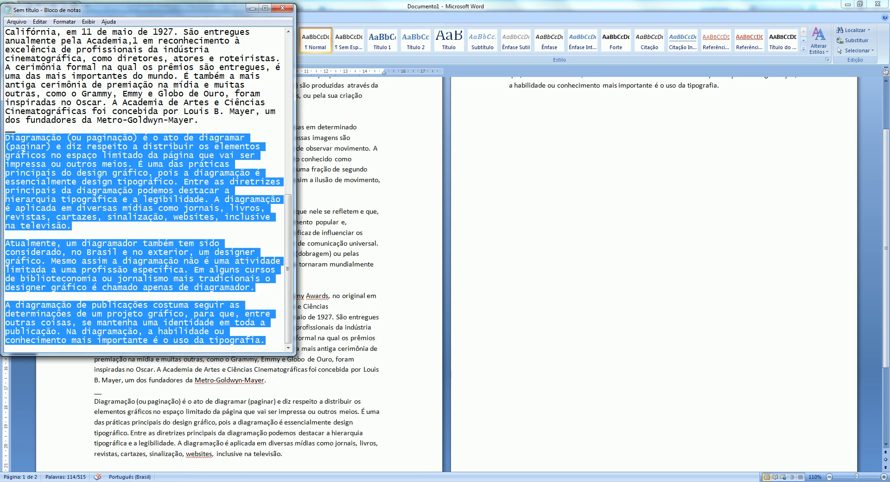
left_click(182, 481)
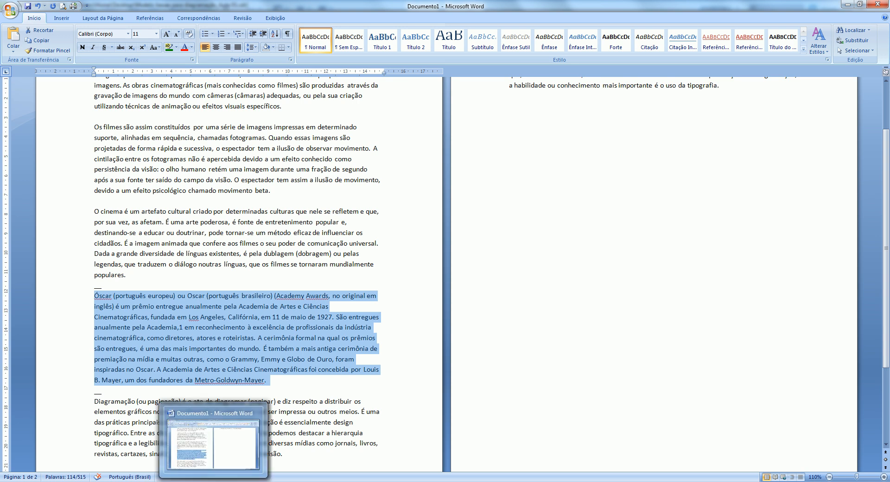
Return to CorelDRAW and paste the paragraph into the empty frame below "SOBRE ÓSCAR", discarding fonts and formatting
left_click(242, 481)
left_click(189, 420)
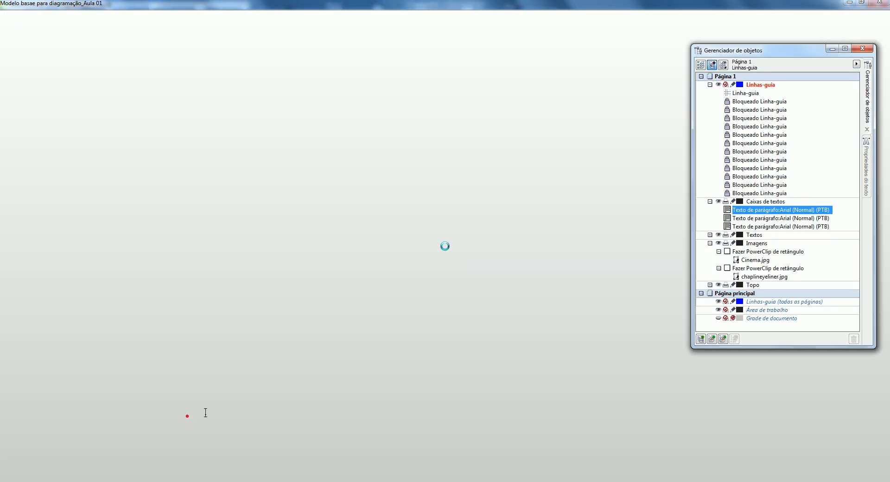
right_click(387, 283)
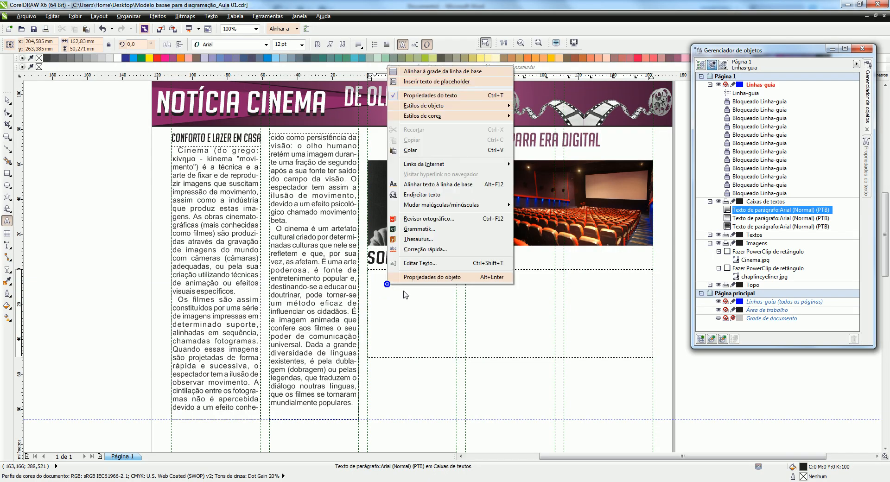
left_click(418, 149)
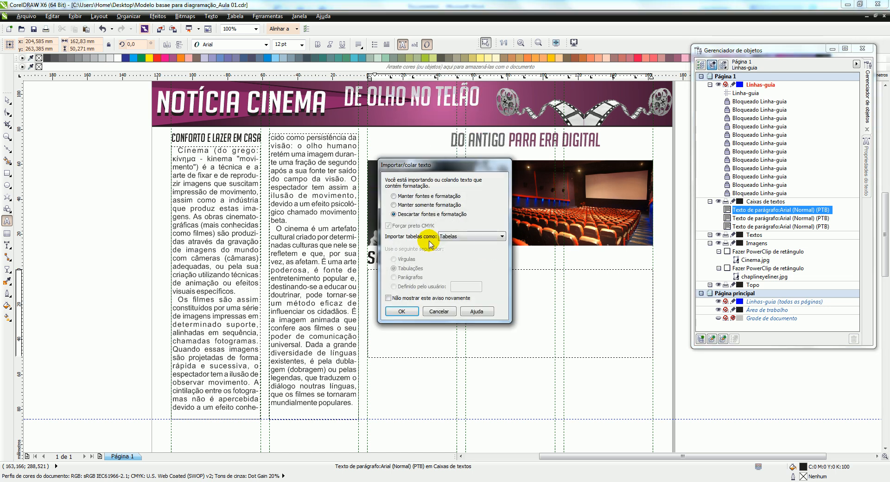
left_click(401, 311)
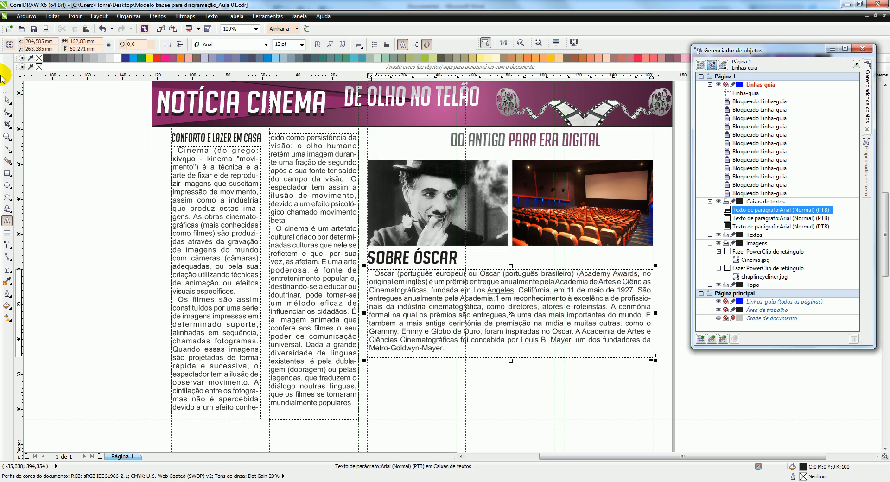
left_click(8, 100)
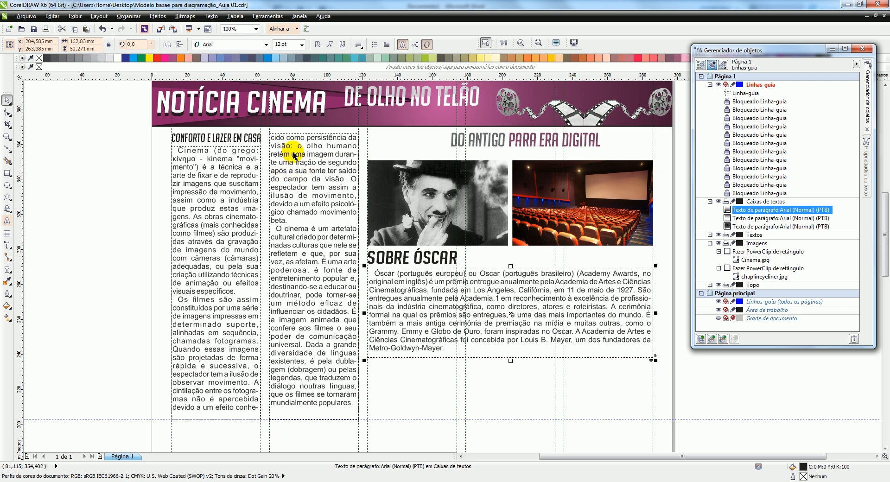
Review the character and paragraph settings of the text frame below "SOBRE ÓSCAR"
left_click(867, 176)
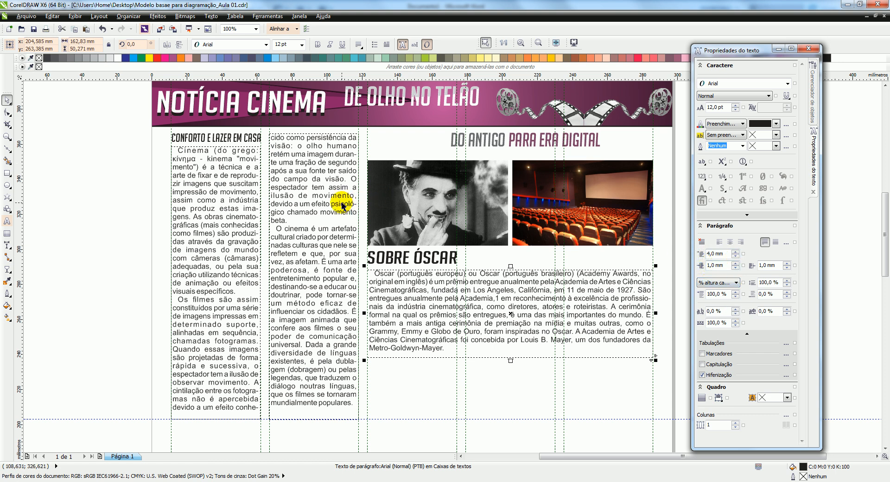
left_click(425, 278)
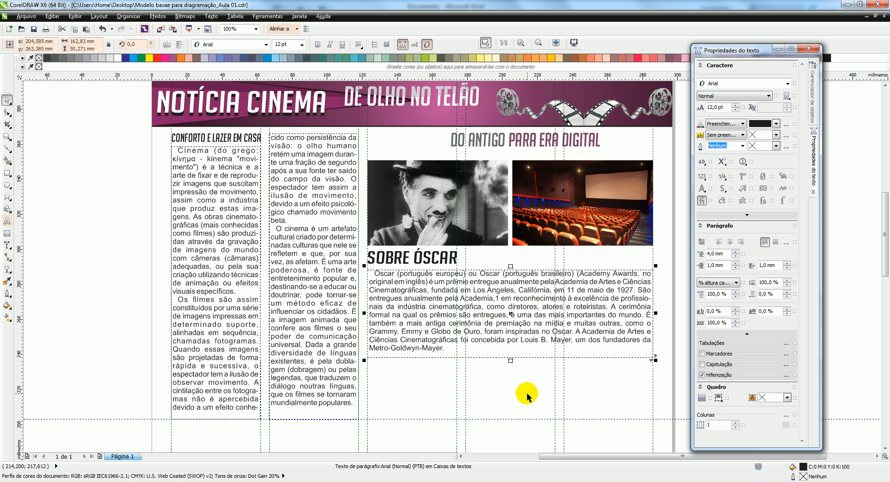
left_click(500, 372)
left_click(510, 353)
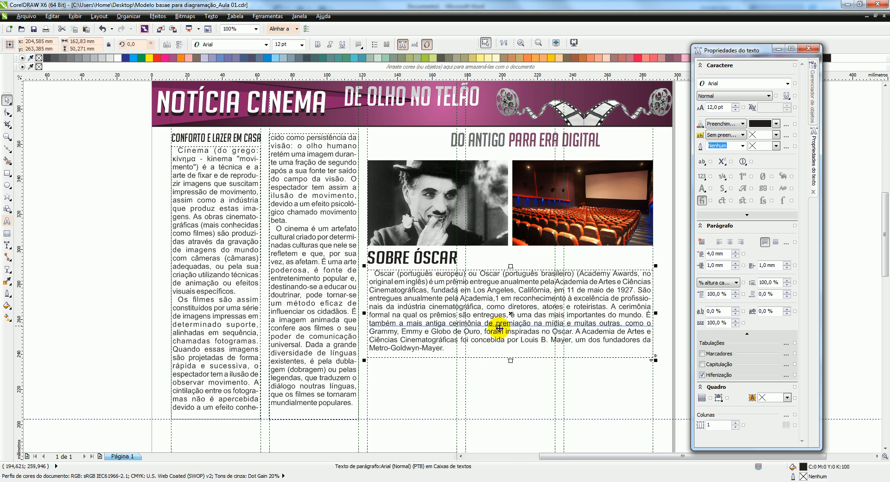
Deselect the text frame and make Imagens the active layer
left_click(490, 387)
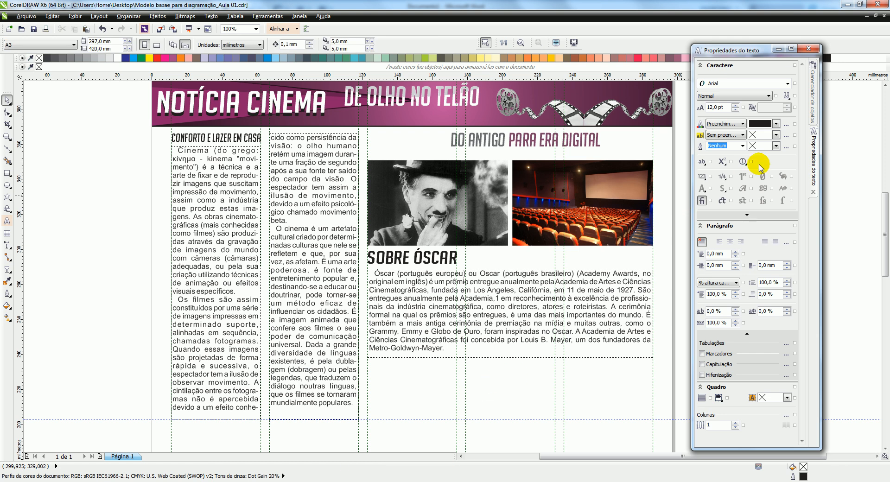
left_click(813, 98)
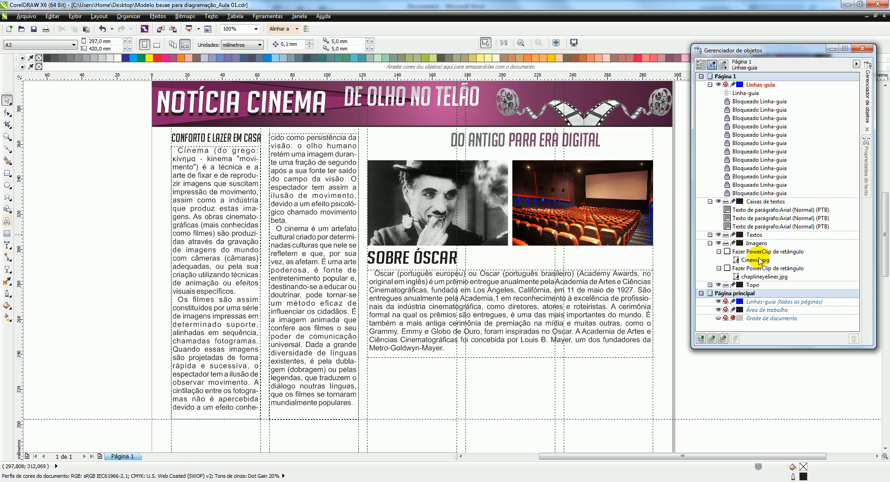
left_click(754, 244)
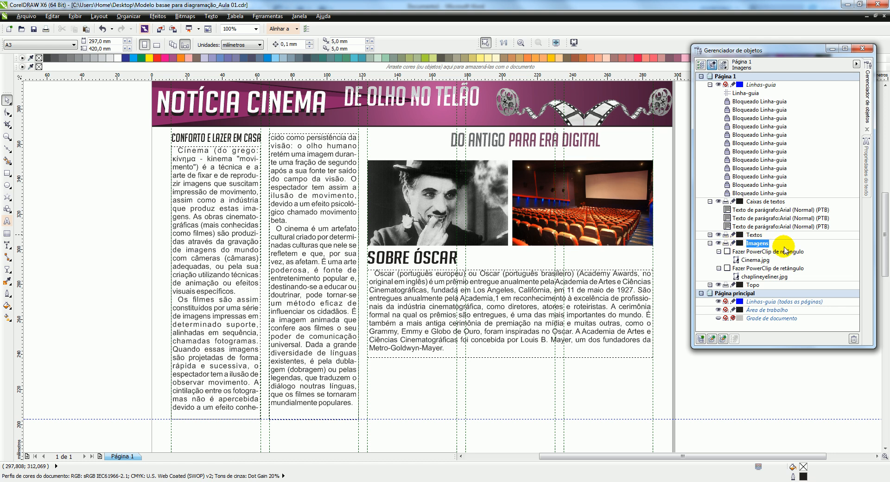
Import Oscars-2013.jpg and place it below the "SOBRE ÓSCAR" paragraph at about 106 × 70 mm, aligned with the column's left guide
key("ctrl+i")
left_click(650, 257)
left_click(808, 466)
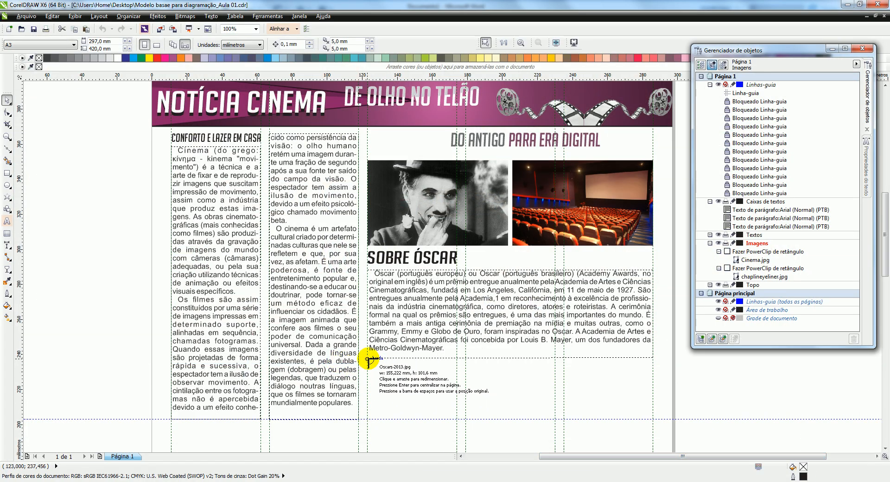
left_click_drag(368, 359, 566, 431)
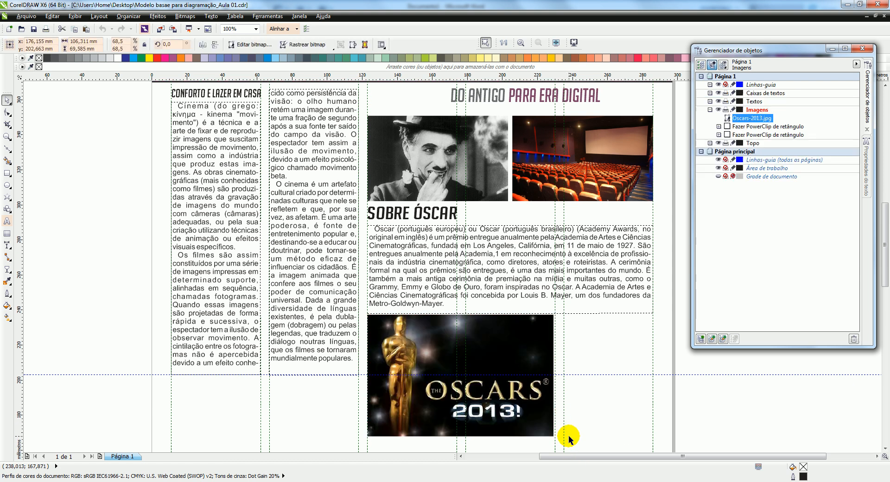
Select the Chaplin and cinema images together and nudge them up closer to the "DO ANTIGO PARA ERA DIGITAL" heading
scroll(402, 265, "down", 1)
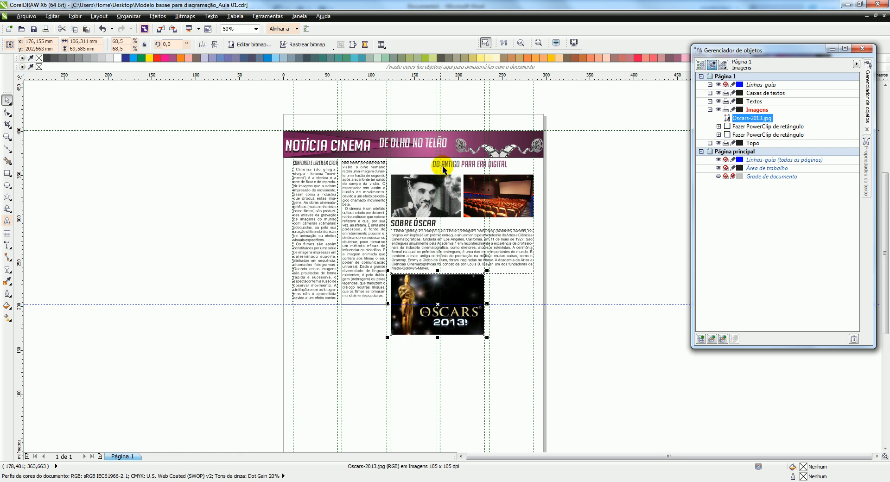
scroll(446, 174, "up", 1)
left_click(447, 187)
left_click(505, 196, "shift")
key("Up")
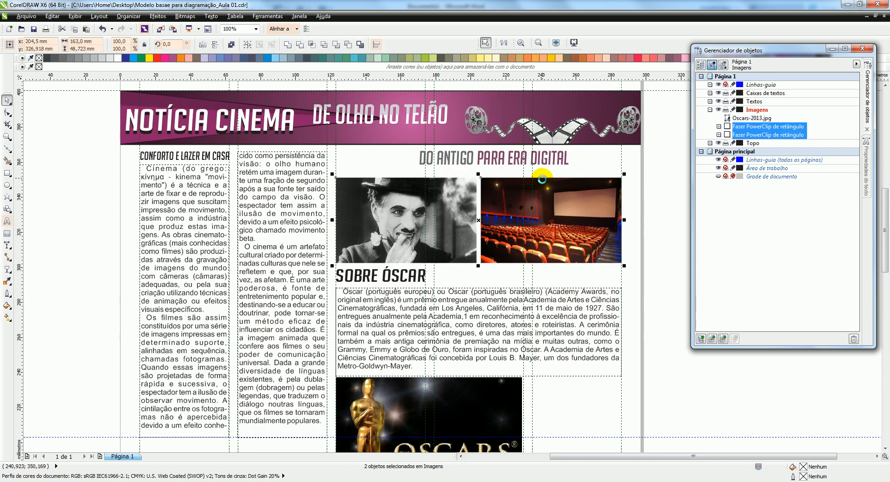
key("Up")
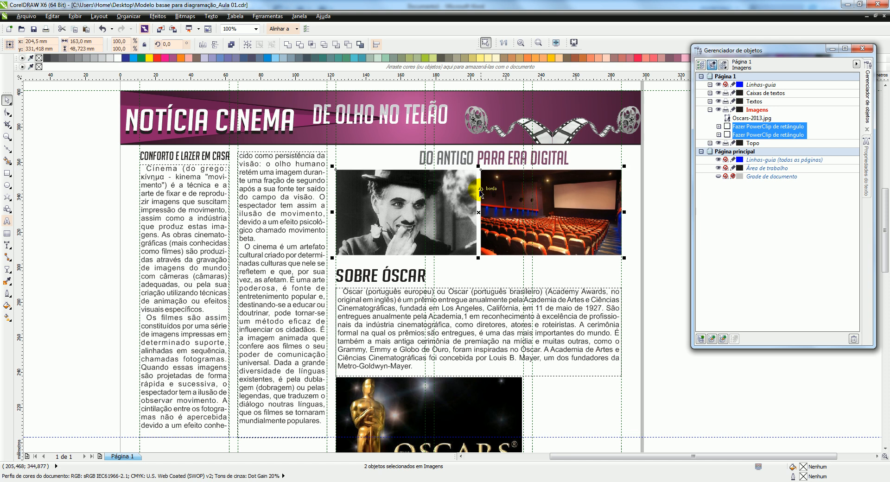
Shift the "DO ANTIGO PARA ERA DIGITAL" heading slightly above the two images
left_click(593, 155)
scroll(489, 154, "up", 1)
left_click_drag(469, 162, 473, 160)
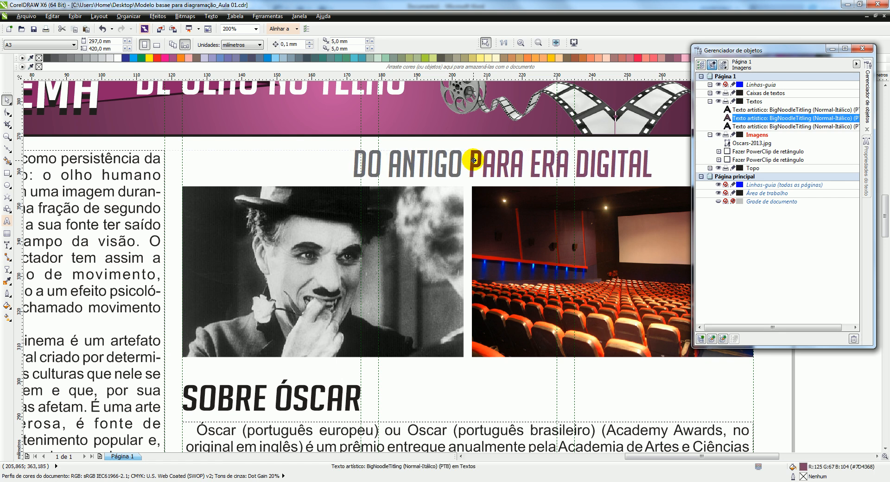
scroll(458, 151, "down", 2)
scroll(456, 160, "up", 1)
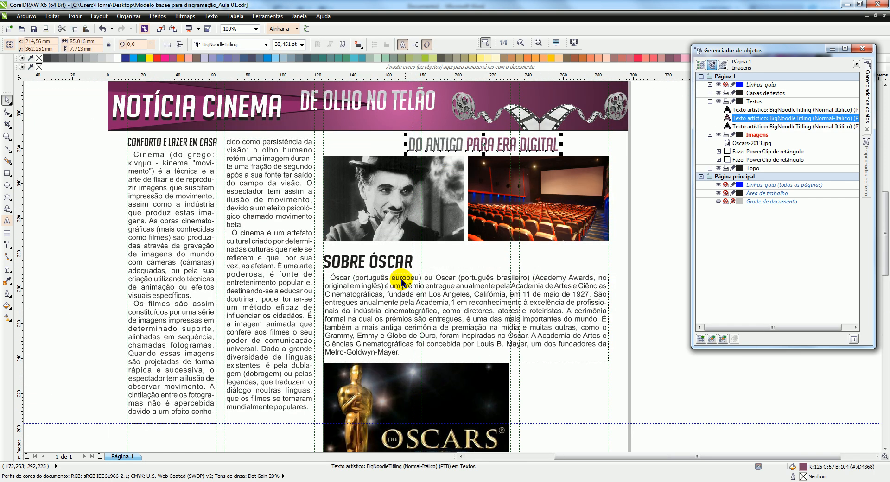
Move the "SOBRE ÓSCAR" heading and its paragraph frame together up about 5 mm towards the images
left_click(377, 306)
left_click(361, 264, "shift")
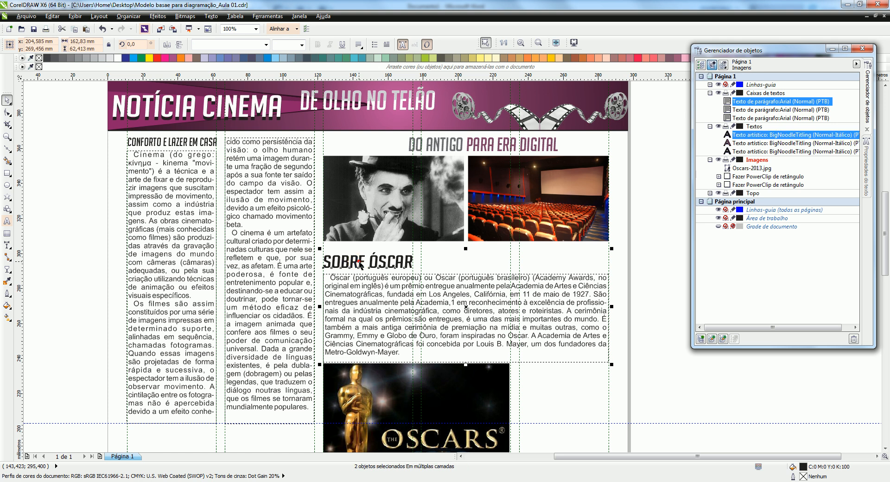
key("Up")
key("Up")
key("Up")
key("Up")
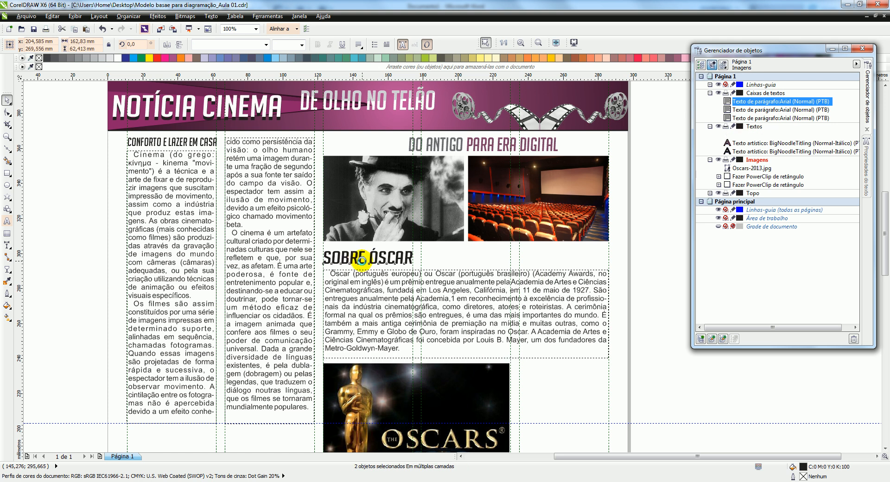
key("Up")
key("Up")
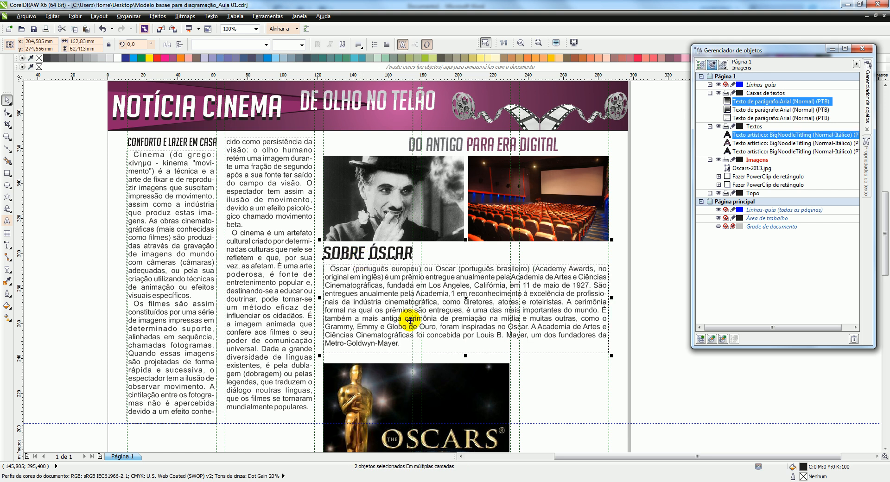
Move the Oscars image up about 6 mm so its top edge meets the bottom of the paragraph frame
left_click(396, 395)
scroll(331, 367, "up", 3)
left_click_drag(331, 357, 351, 291)
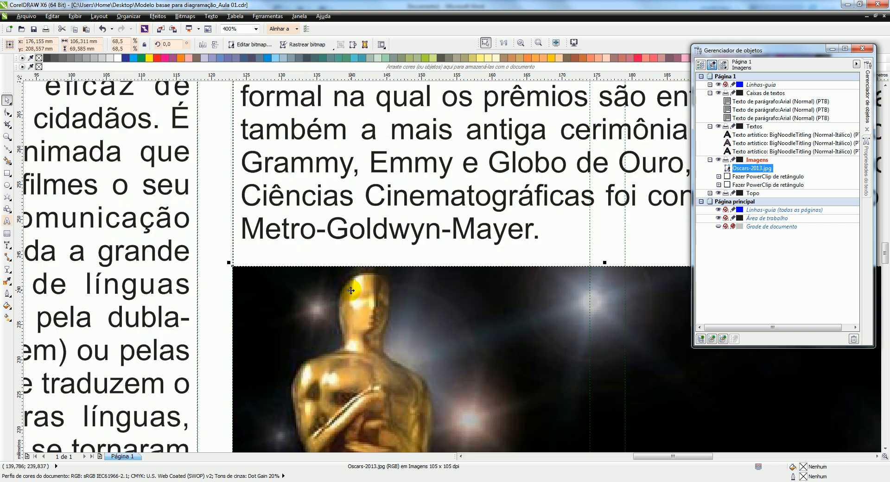
scroll(369, 295, "down", 3)
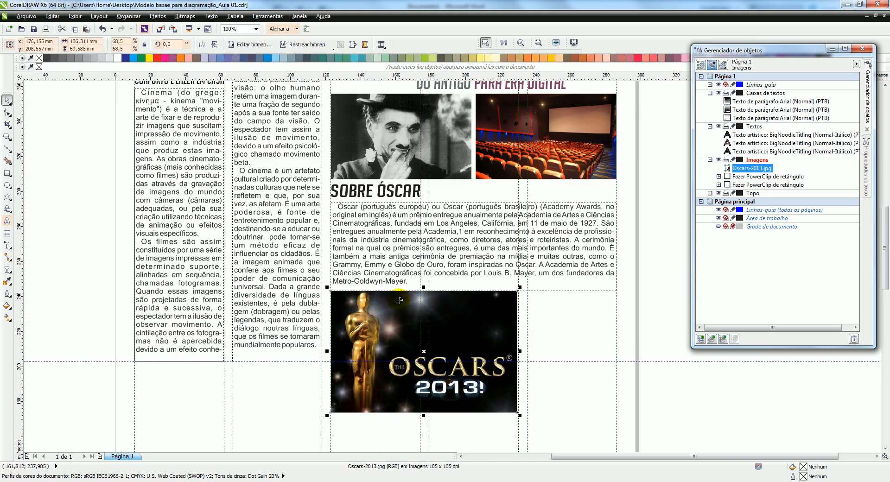
Select all page objects, zoom to the selection and check the layout in a full-screen preview before deselecting everything
scroll(420, 299, "down", 2)
left_click_drag(243, 118, 566, 374)
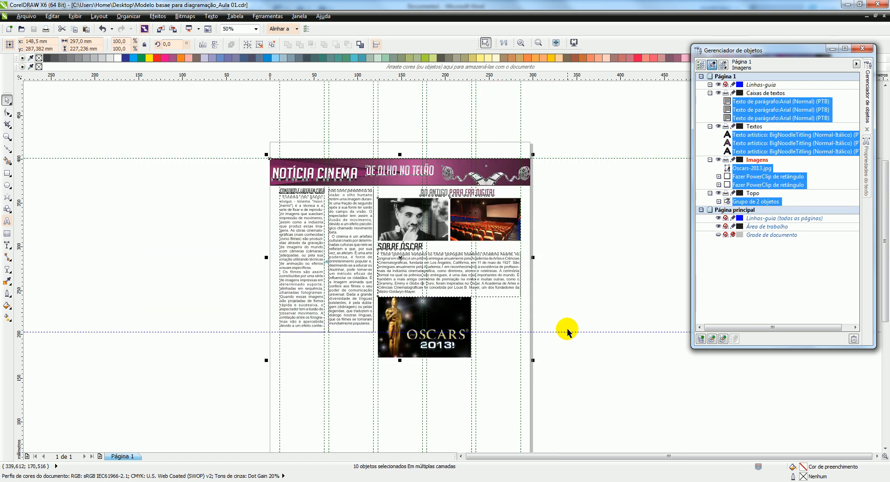
left_click(521, 43)
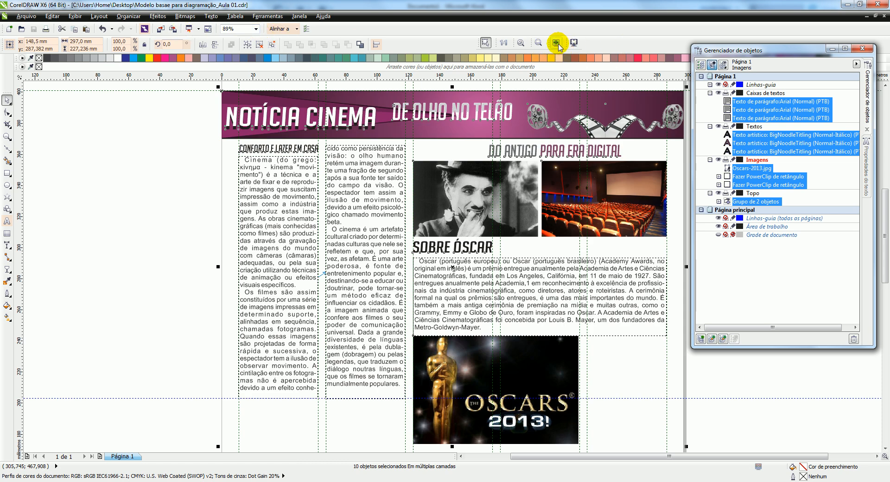
left_click(255, 29)
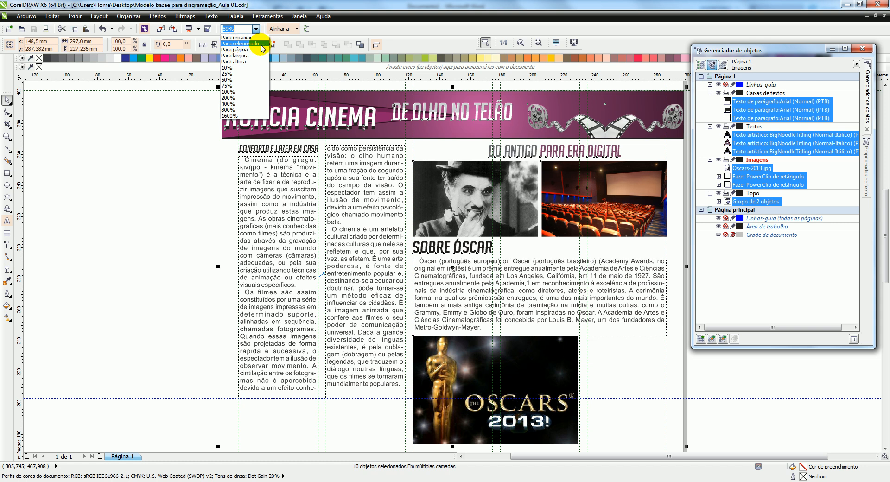
left_click(259, 44)
left_click(556, 43)
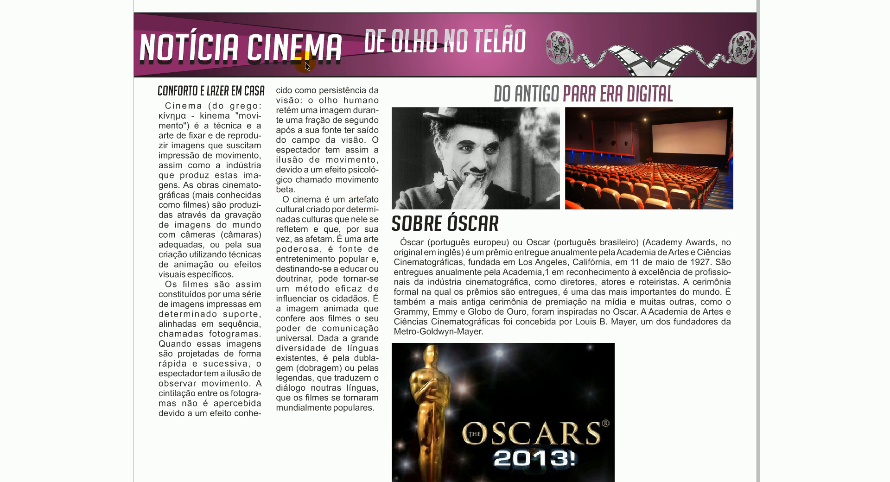
left_click(394, 142)
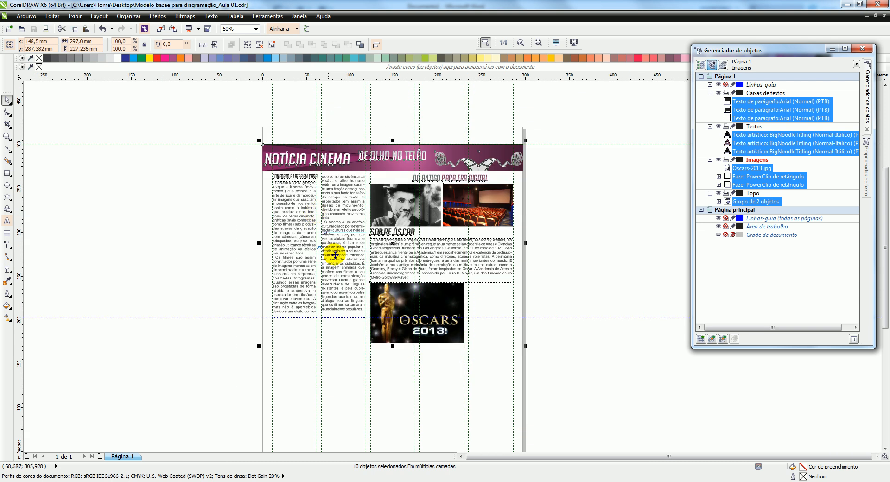
left_click(304, 376)
scroll(299, 332, "up", 1)
scroll(309, 245, "down", 1)
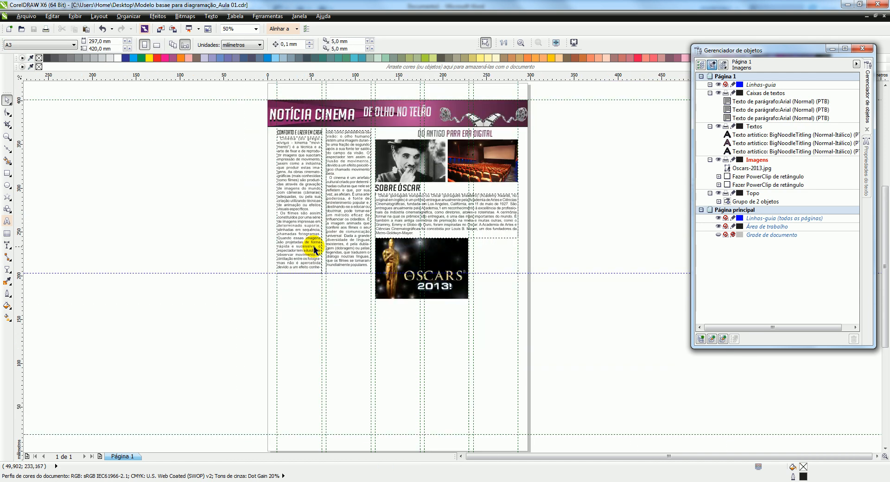
scroll(424, 267, "up", 1)
scroll(273, 265, "down", 1)
scroll(175, 254, "up", 1)
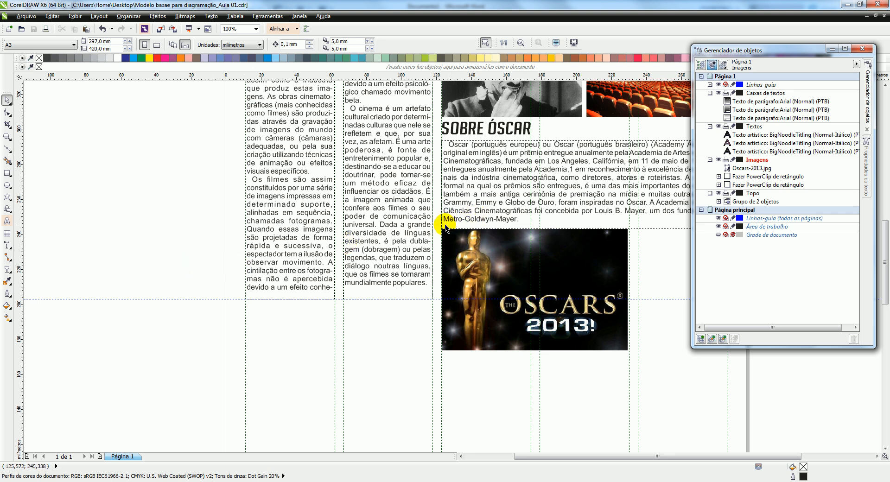
scroll(274, 325, "down", 1)
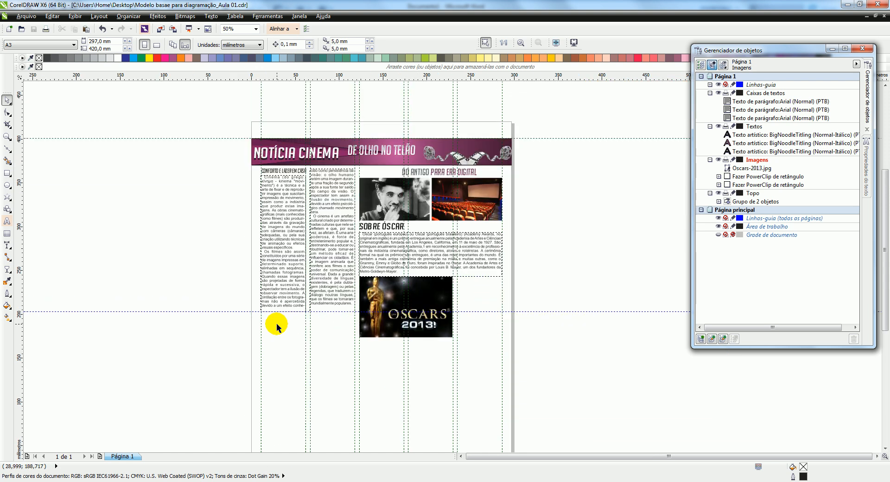
Duplicate the "CONFORTO E LAZER EM CASA" heading straight down to just below the horizontal guide under the first text column
scroll(268, 166, "up", 1)
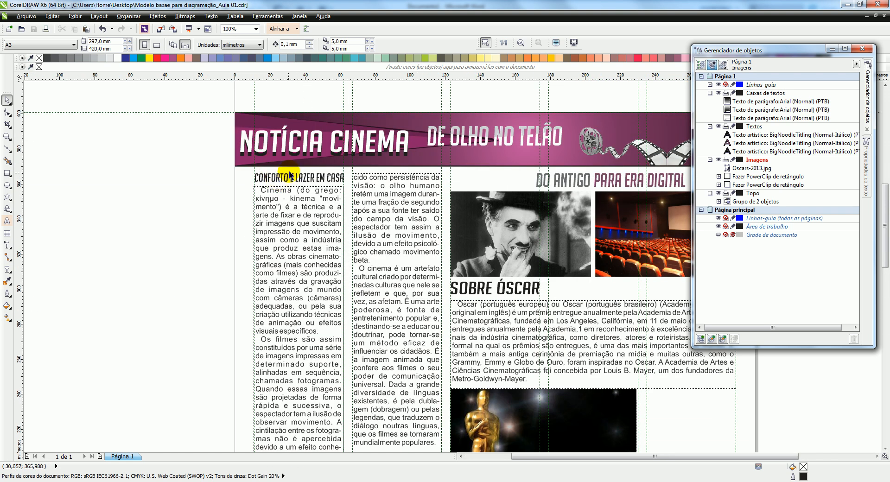
scroll(290, 175, "down", 1)
left_click(287, 176)
left_click_drag(287, 175, 286, 320)
scroll(280, 311, "up", 3)
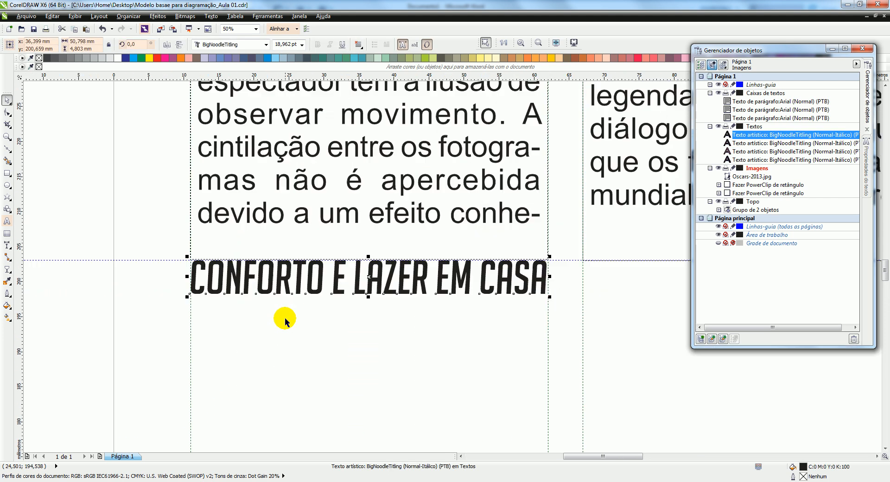
Replace the duplicated heading's text with "DICAS DE DIAGRAMAÇÃO" and "NO COREL DRAW" on two lines
left_click(222, 281)
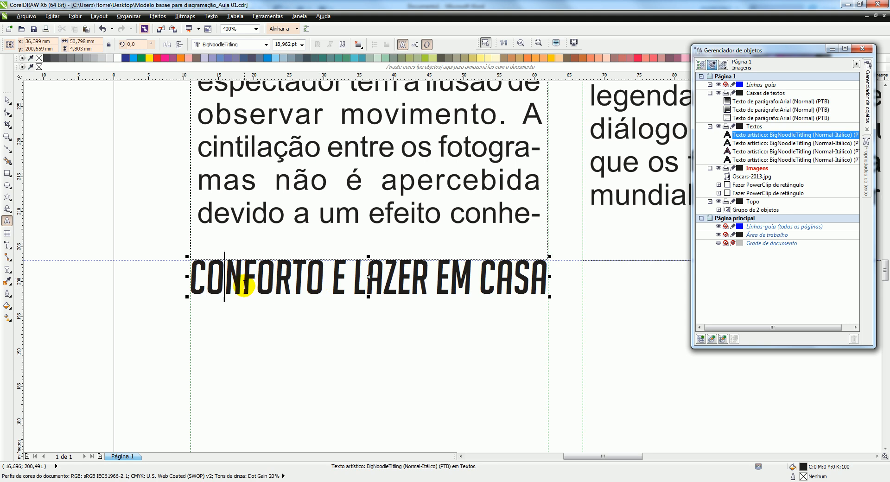
key("ctrl+a")
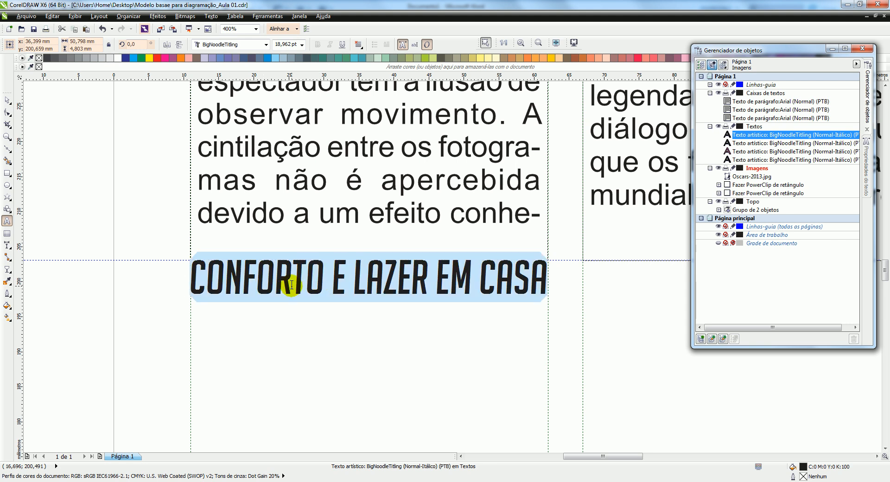
type("DICAS DE ")
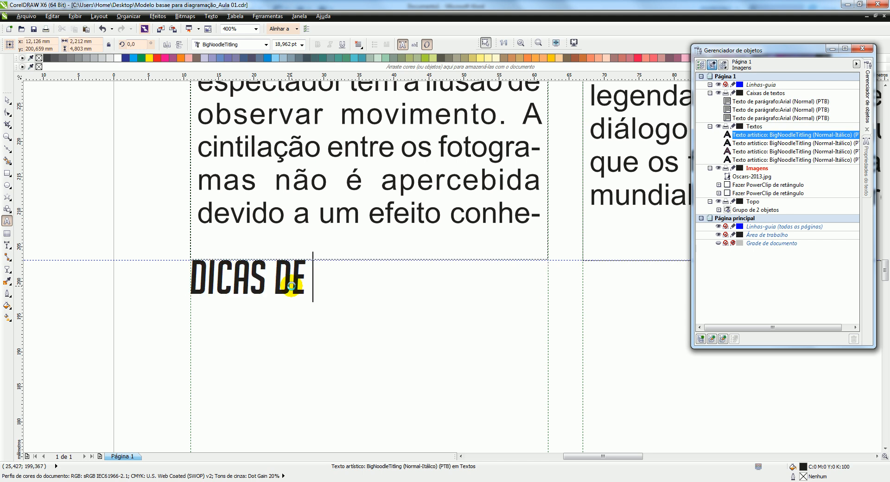
type("DIAGRA")
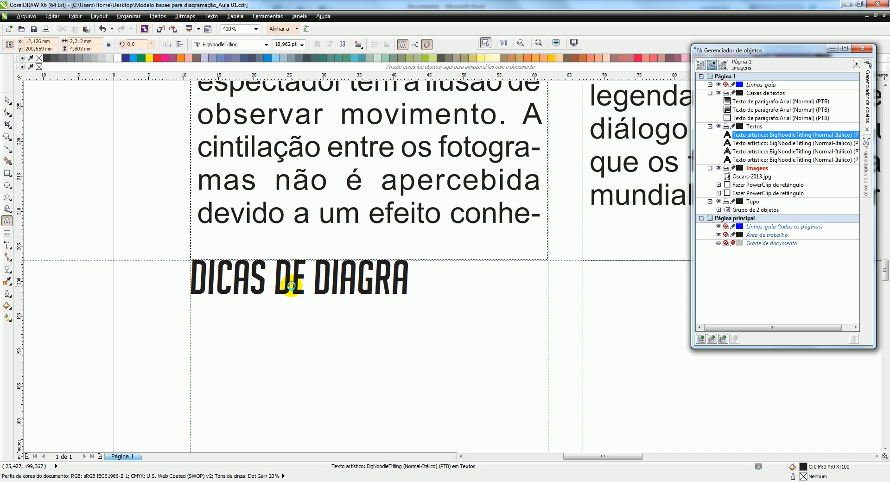
type("MAÇÃO")
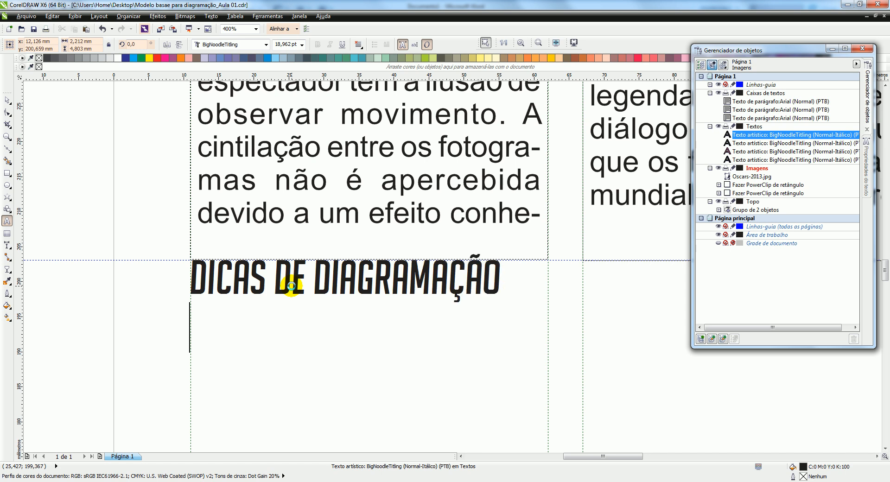
key("Return")
type("NO CO")
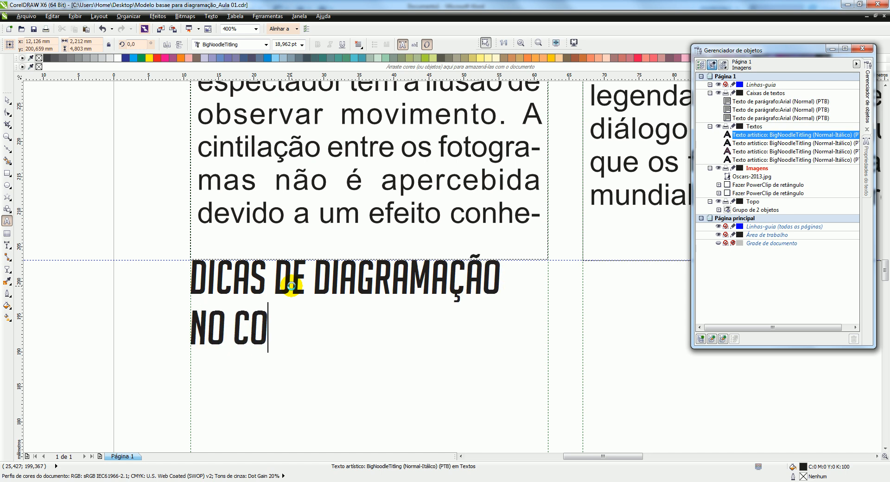
type("REL DRAW")
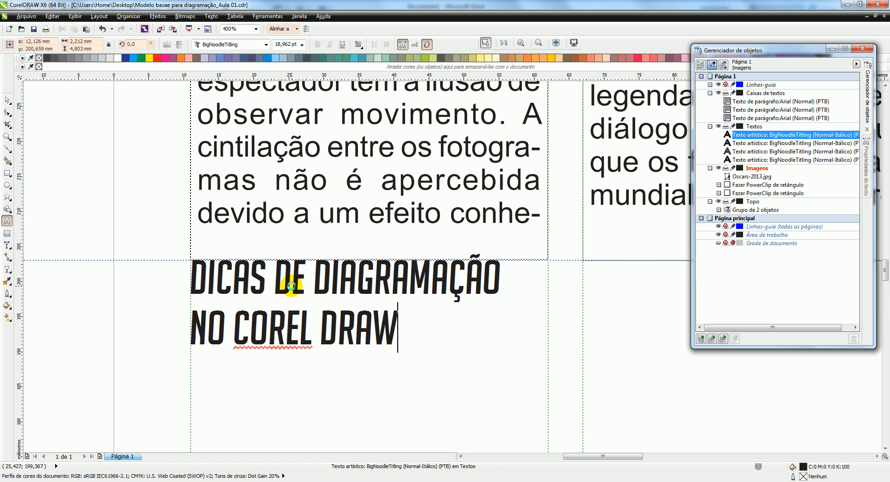
Tighten the line spacing of the "DICAS DE DIAGRAMAÇÃO NO COREL DRAW" heading with the Shape tool, then deselect it
left_click(7, 113)
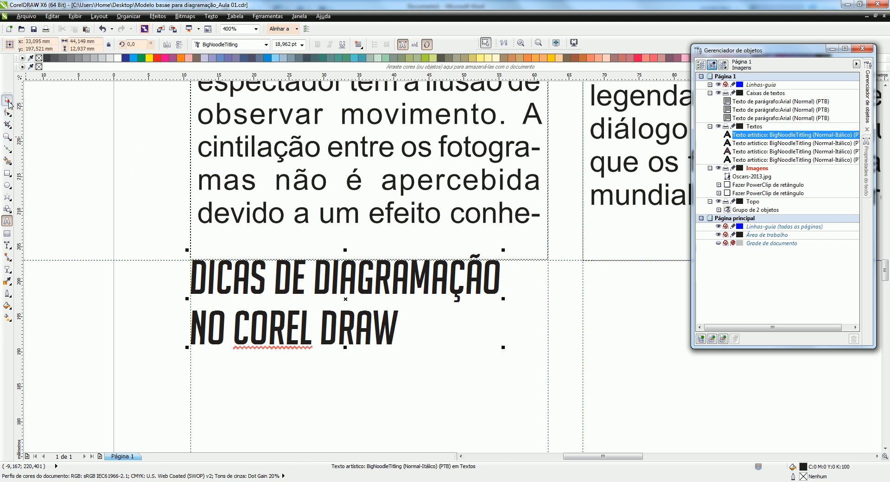
left_click(7, 113)
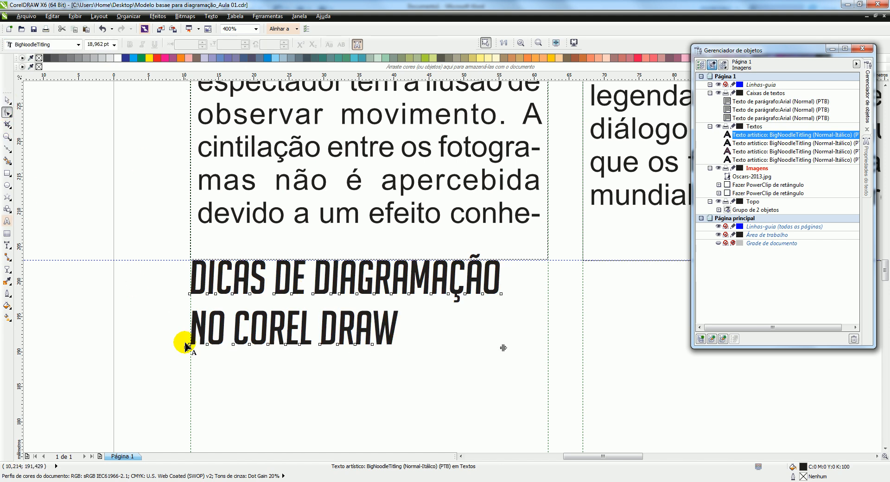
left_click_drag(187, 345, 187, 335)
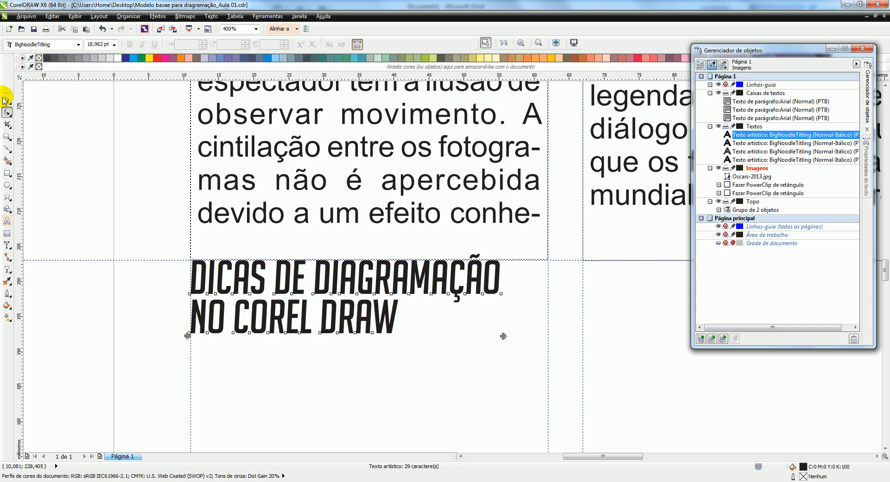
left_click(7, 99)
scroll(254, 199, "down", 1)
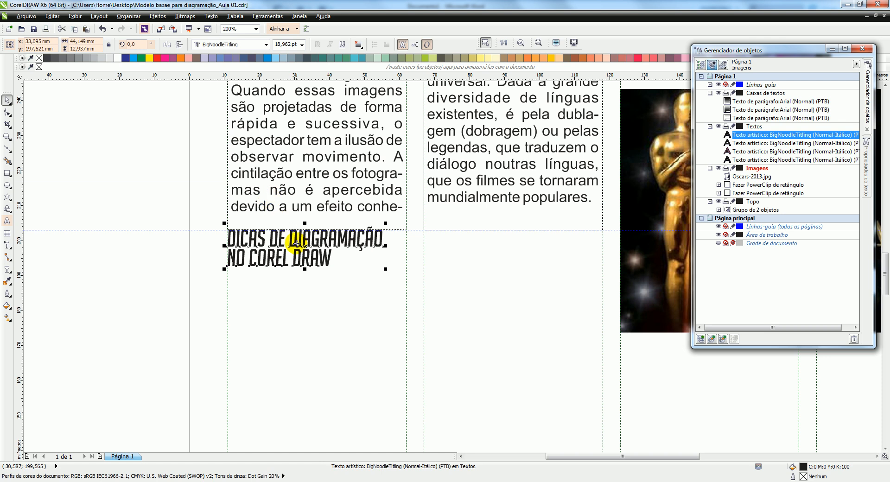
scroll(303, 254, "down", 2)
scroll(318, 272, "up", 1)
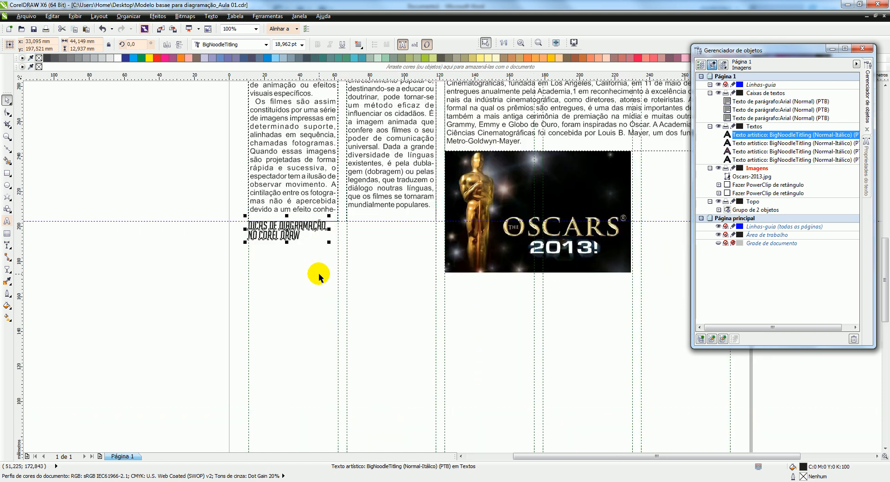
left_click(318, 276)
scroll(346, 244, "down", 2)
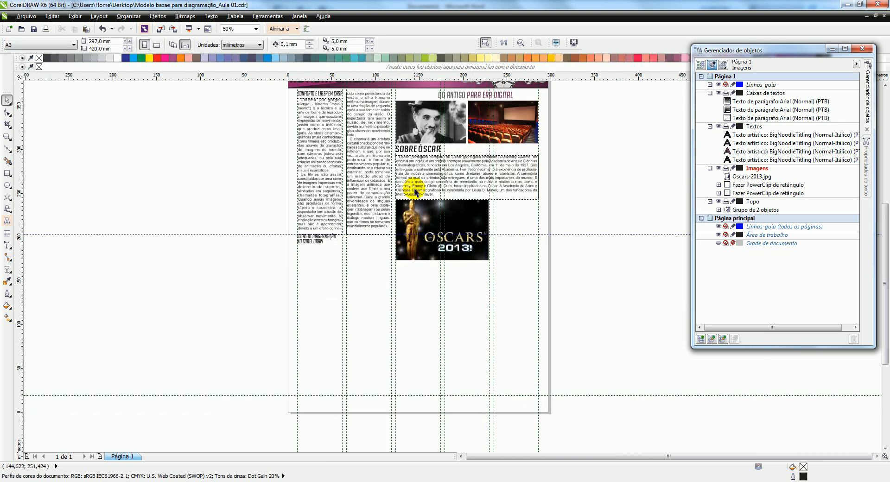
Duplicate the "SOBRE ÓSCAR" paragraph text frame and place the copy just below the "DICAS DE DIAGRAMAÇÃO NO COREL DRAW" heading, starting at the first column guide
scroll(350, 188, "up", 1)
scroll(352, 185, "up", 1)
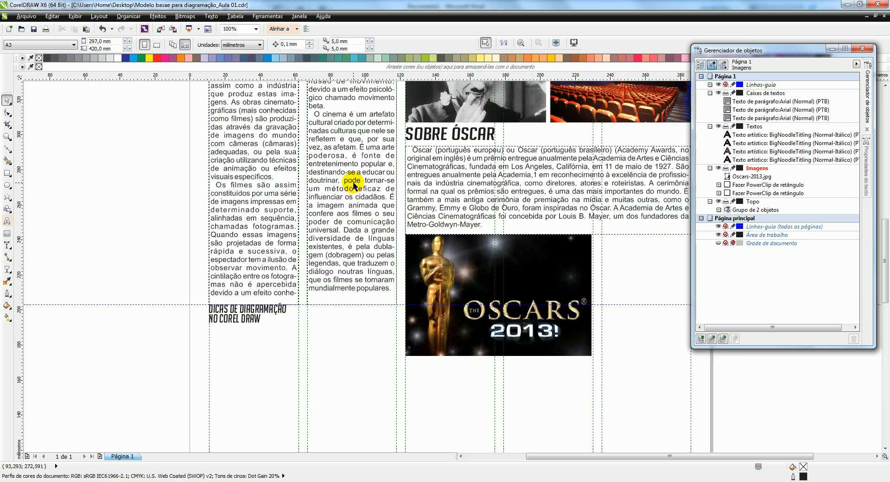
left_click(452, 166)
scroll(453, 167, "down", 2)
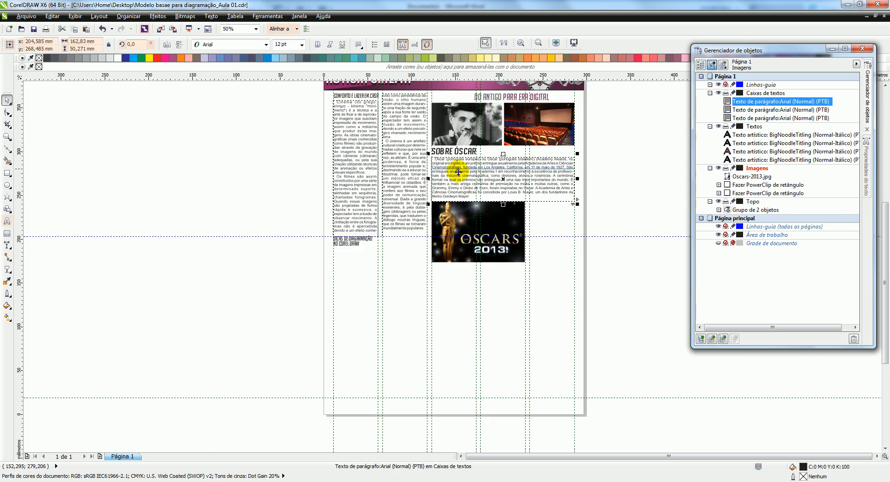
scroll(459, 171, "up", 2)
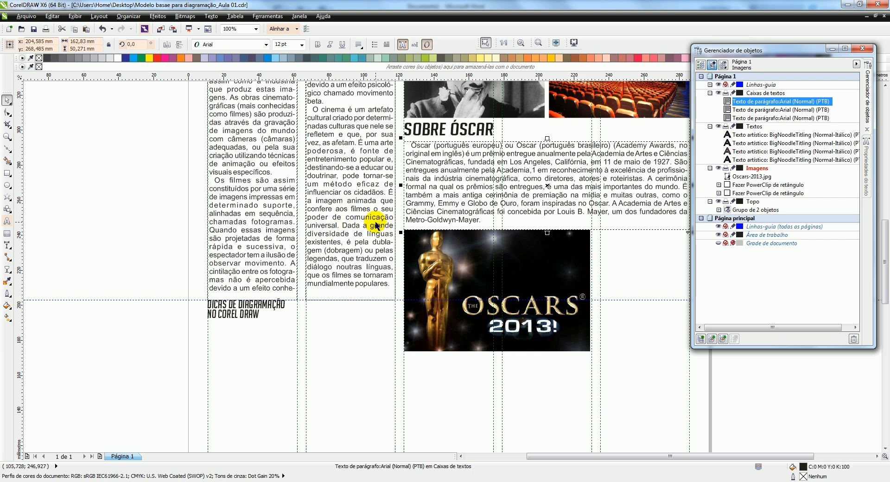
scroll(376, 219, "down", 1)
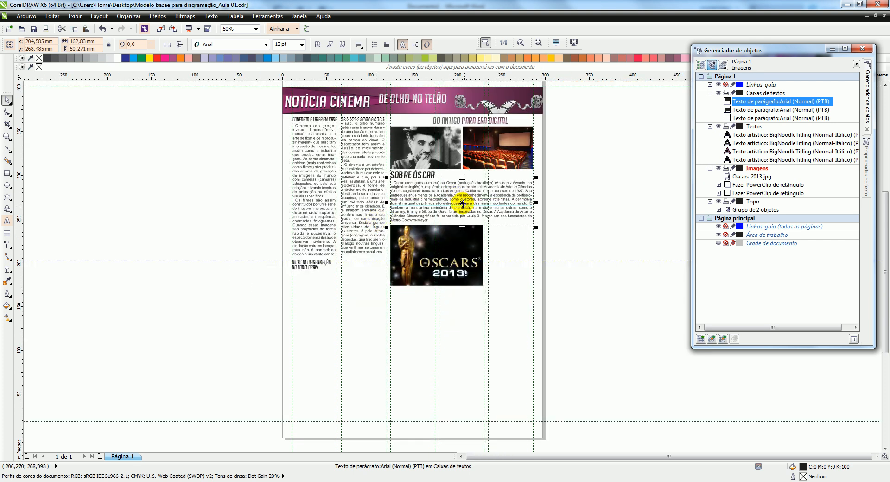
key("ctrl+v")
left_click_drag(462, 201, 301, 286)
scroll(302, 286, "up", 2)
scroll(309, 261, "up", 1)
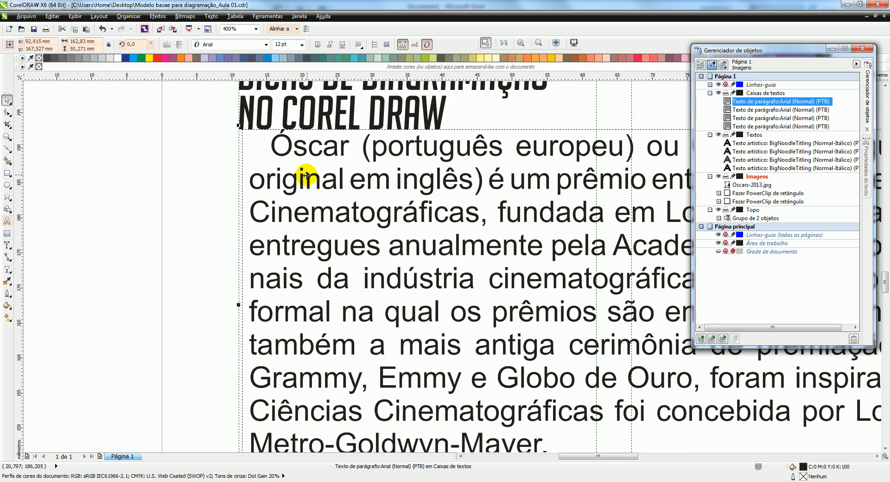
left_click_drag(302, 180, 304, 199)
Narrow the copied text frame to about 107 mm so it spans the first two columns, and lengthen it downward to fit all its text
scroll(229, 170, "down", 3)
scroll(244, 173, "up", 1)
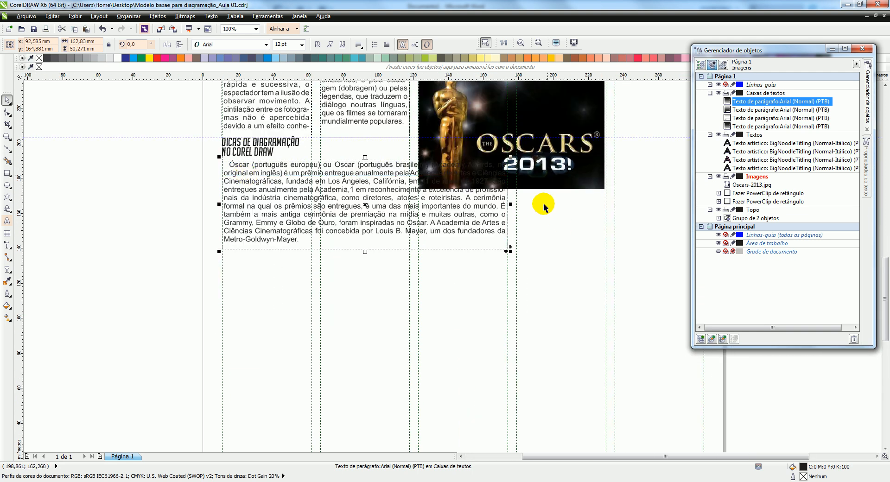
left_click_drag(512, 203, 414, 210)
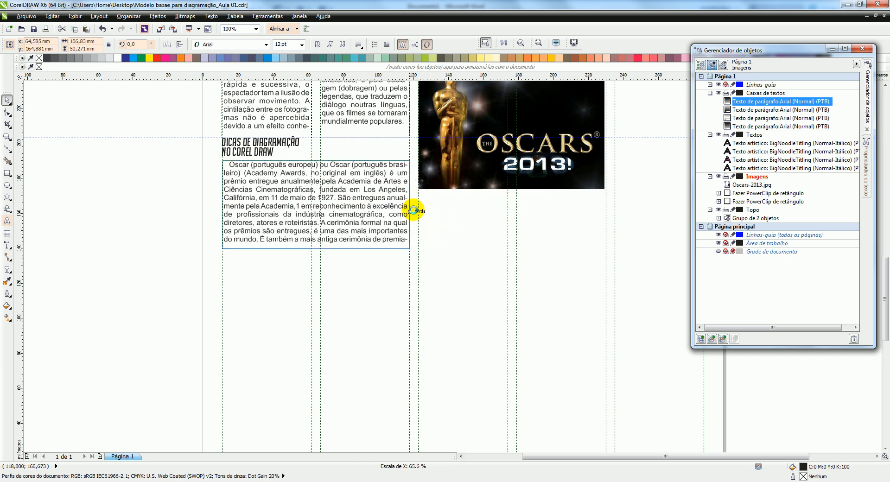
left_click(297, 29)
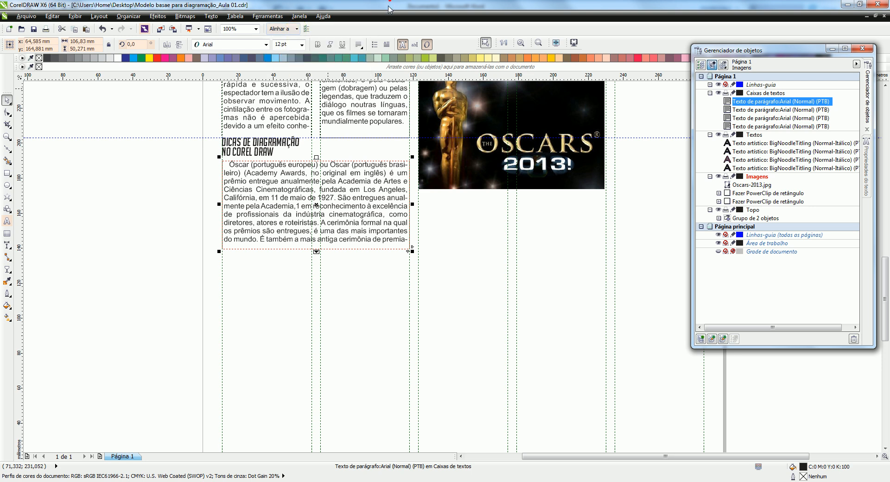
scroll(299, 163, "up", 2)
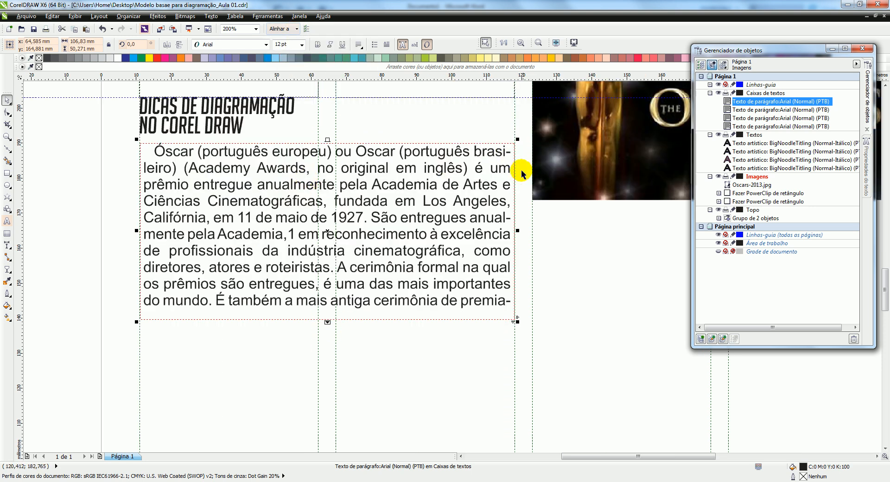
scroll(328, 141, "down", 2)
scroll(338, 239, "down", 2)
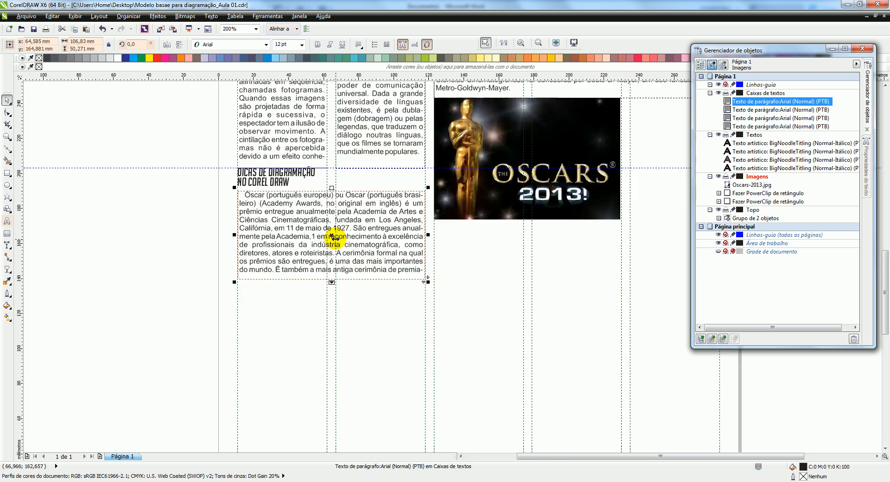
left_click_drag(332, 281, 337, 325)
left_click(342, 130)
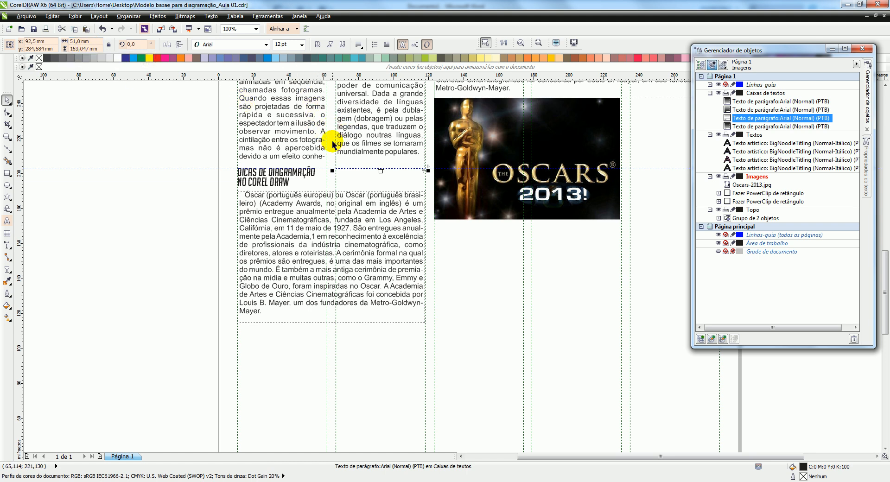
Set the text frame below the "DICAS DE DIAGRAMAÇÃO NO COREL DRAW" heading to 2 columns
left_click(272, 227)
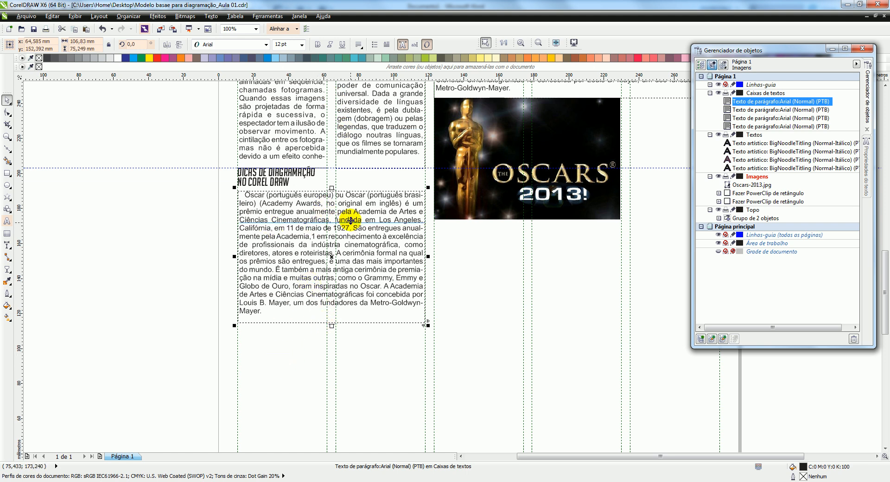
scroll(350, 220, "up", 1)
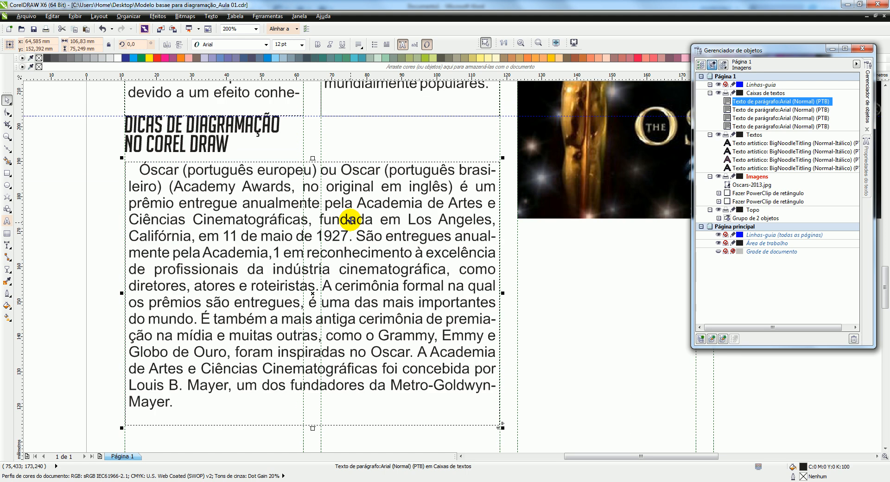
left_click(866, 164)
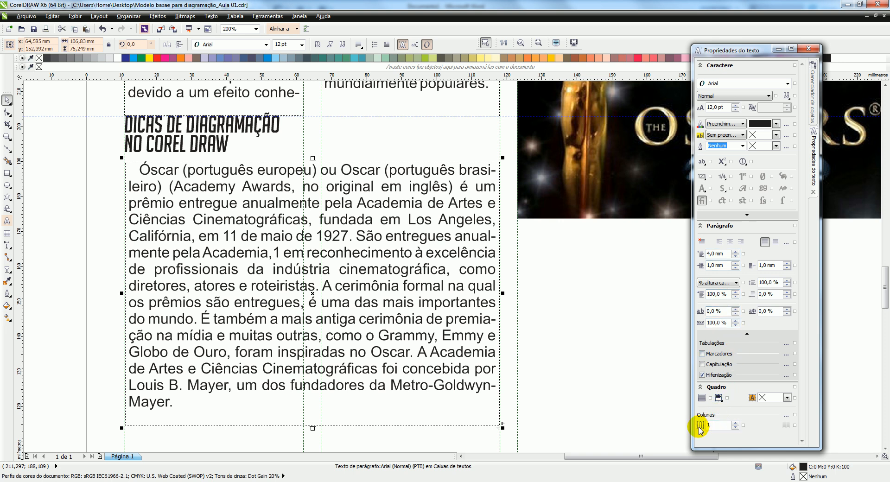
left_click(735, 423)
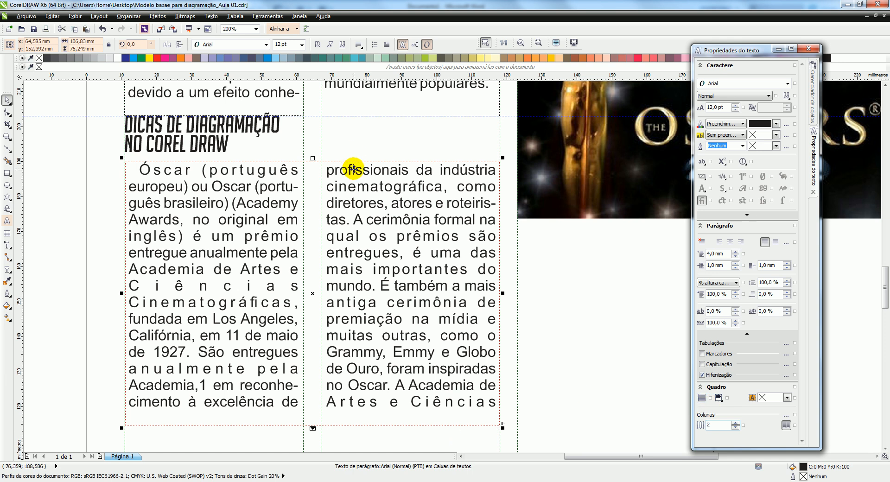
Lengthen the two-column text frame downward to about 93 mm so all its text fits
left_click_drag(313, 428, 314, 444)
scroll(319, 285, "down", 2)
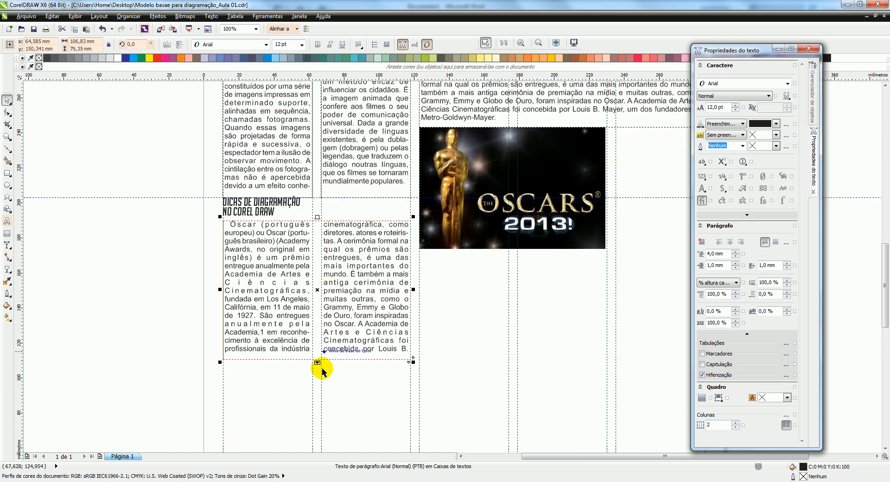
left_click_drag(317, 364, 318, 392)
Delete all the copied Óscar text inside the two-column frame, keeping the empty frame
left_click(292, 375)
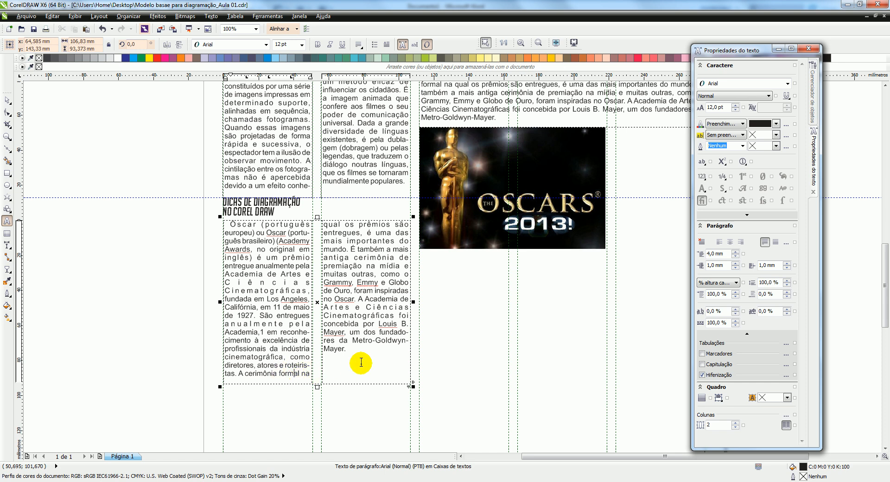
key("ctrl+a")
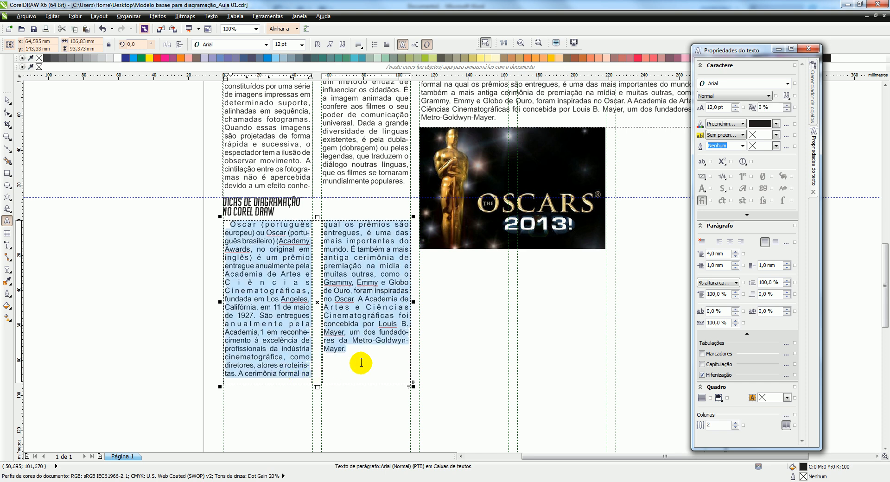
key("Delete")
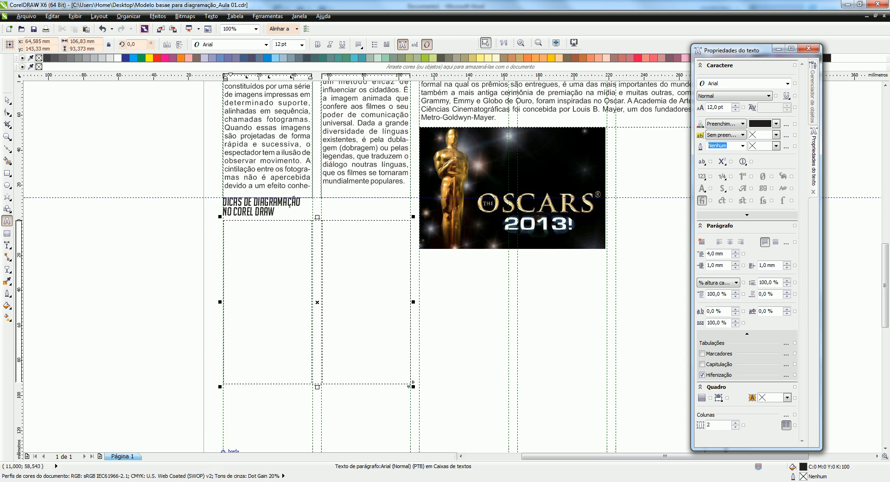
Switch to the Word document and copy its last two paragraphs, from "Diagramação (ou paginação)" to "apenas de diagramador."
key("alt+Tab")
scroll(388, 214, "down", 3)
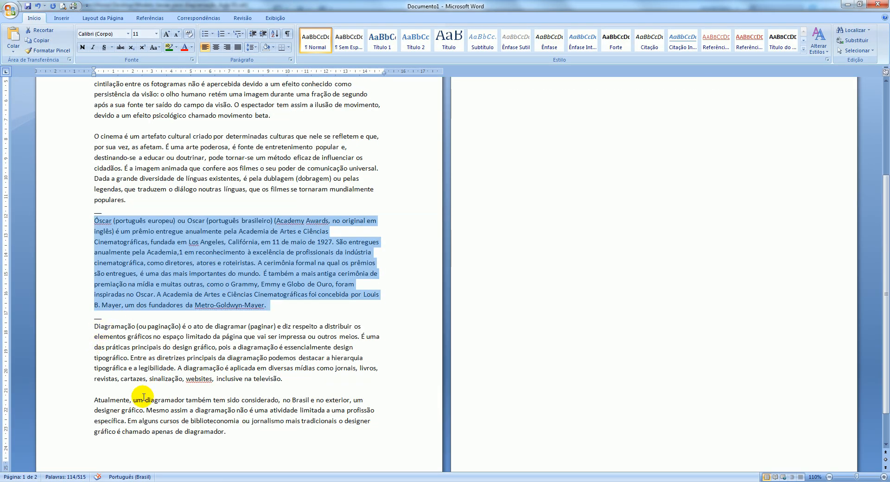
left_click_drag(227, 435, 80, 329)
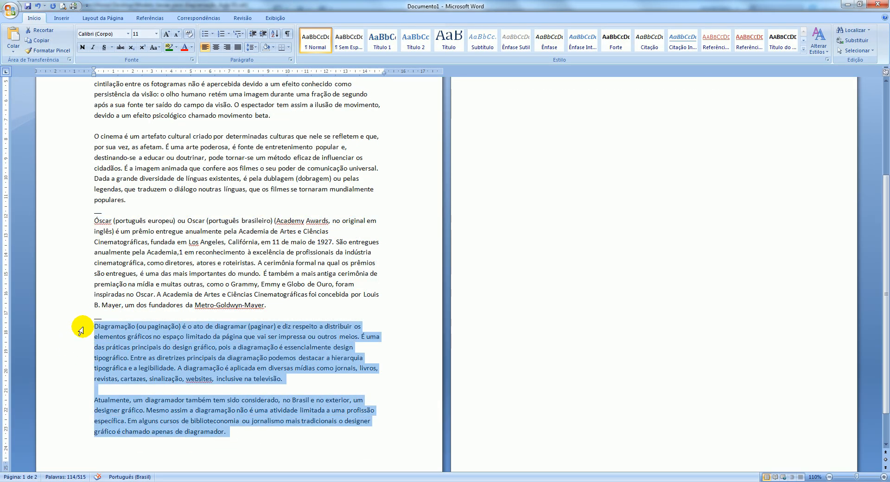
right_click(165, 347)
left_click(205, 361)
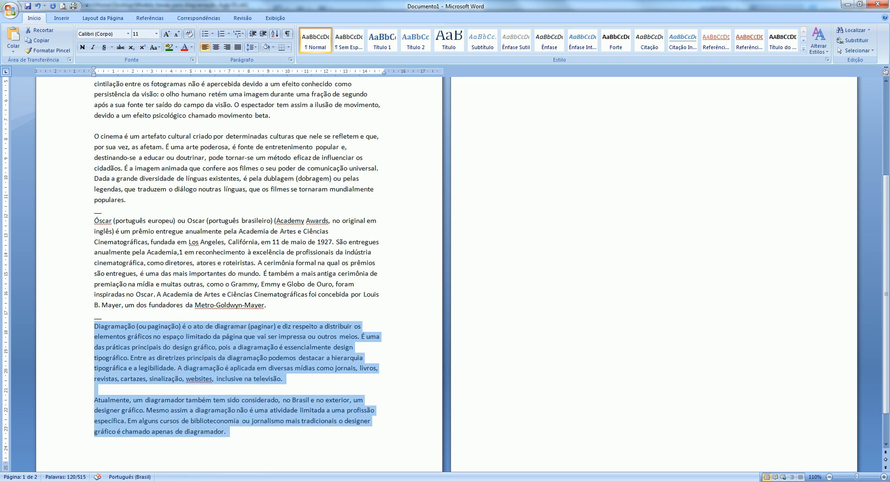
Return to the "Modelo basae para diagramação" CorelDRAW file and paste the copied text into the empty two-column frame, discarding fonts and formatting
left_click(243, 481)
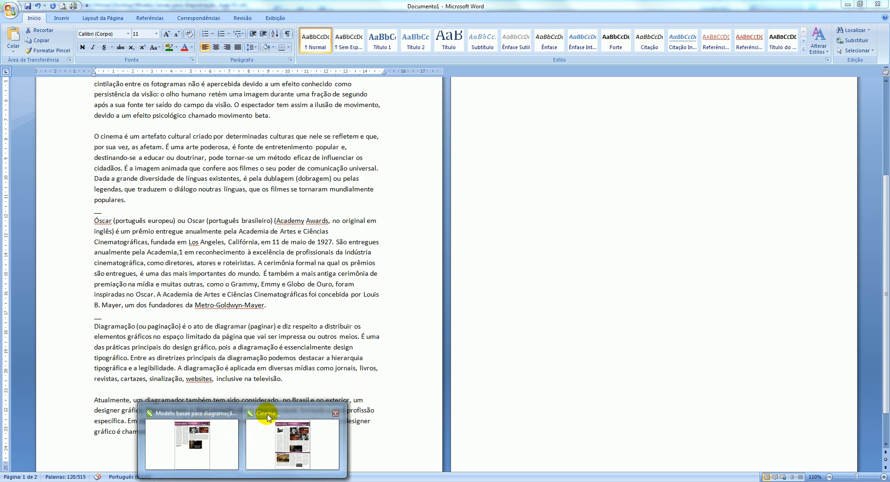
mouse_move(275, 417)
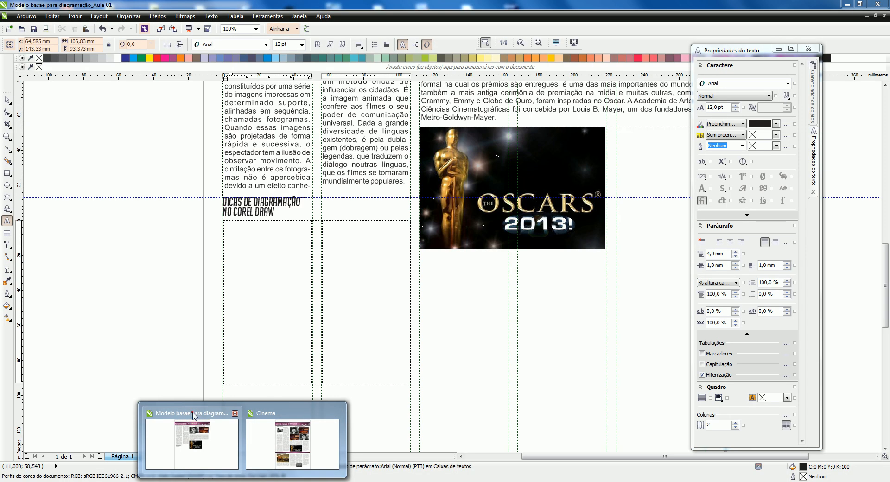
left_click(192, 413)
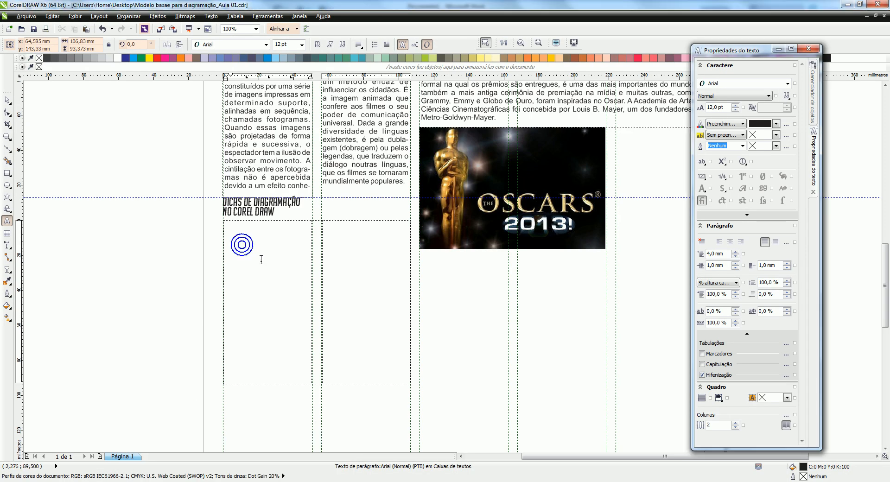
right_click(231, 226)
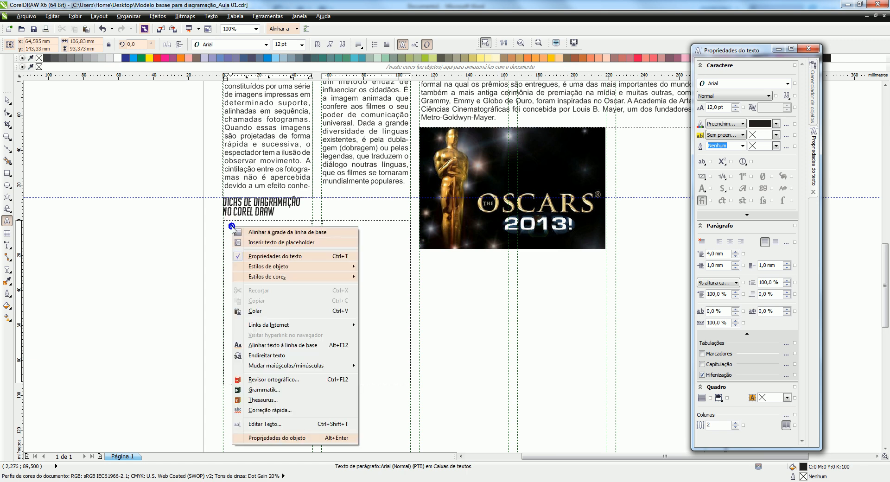
left_click(255, 311)
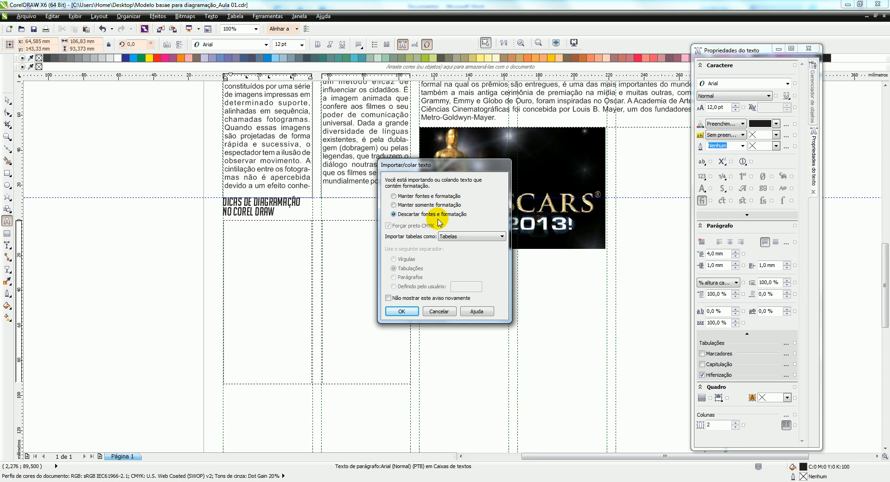
left_click(402, 311)
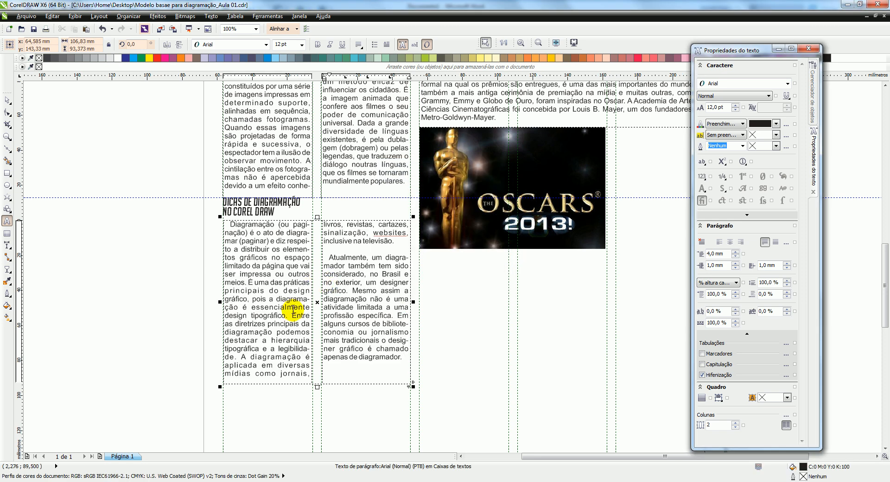
Remove the blank line before the paragraph starting "Atualmente, um diagramador" in the second column
scroll(261, 246, "up", 1)
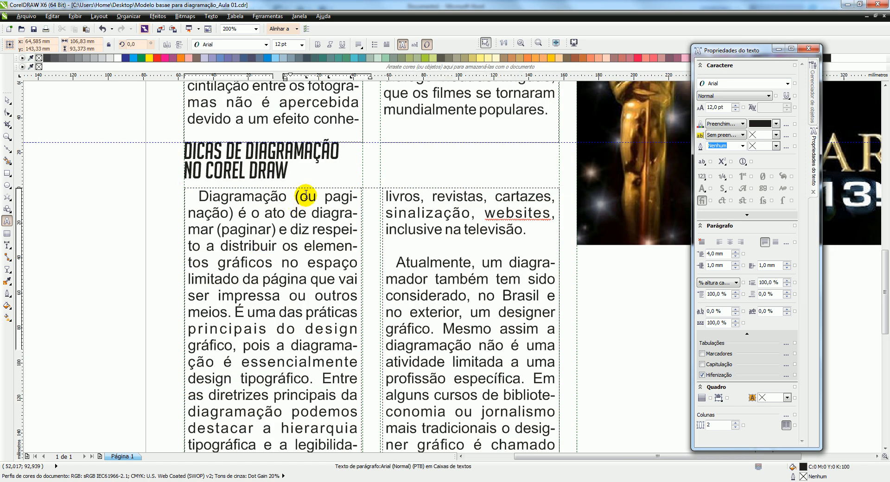
scroll(305, 196, "down", 1)
scroll(313, 223, "up", 1)
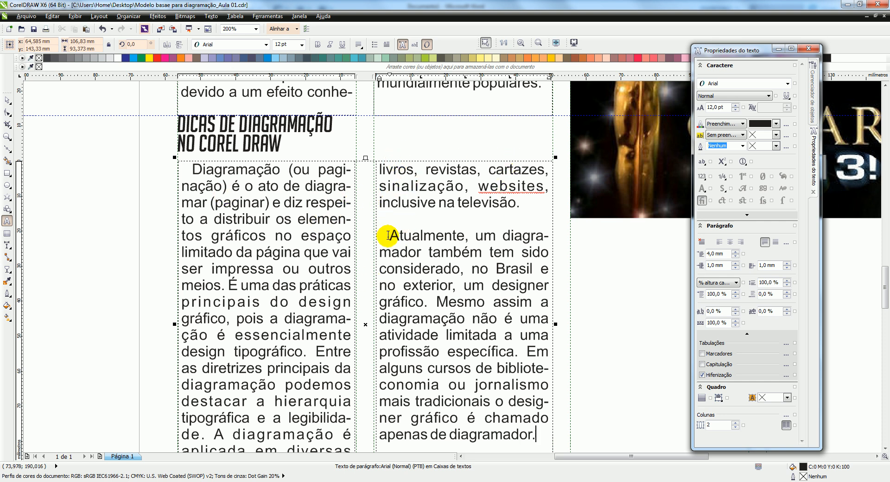
left_click(465, 219)
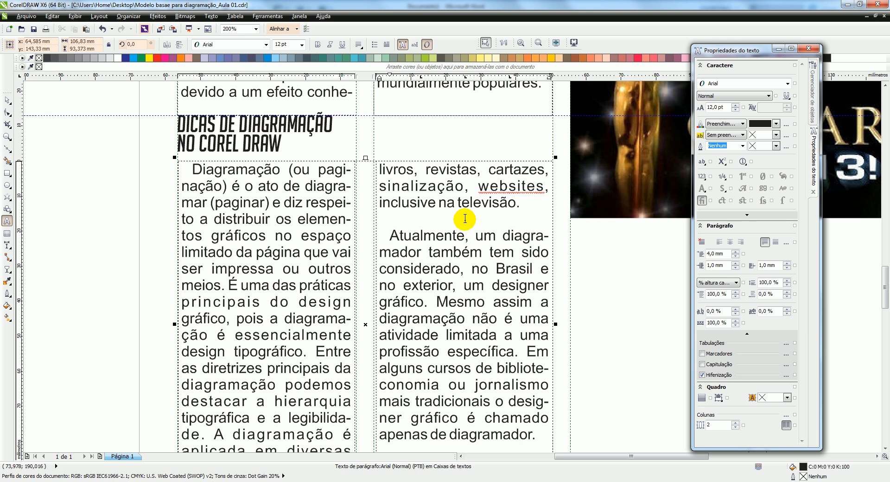
key("BackSpace")
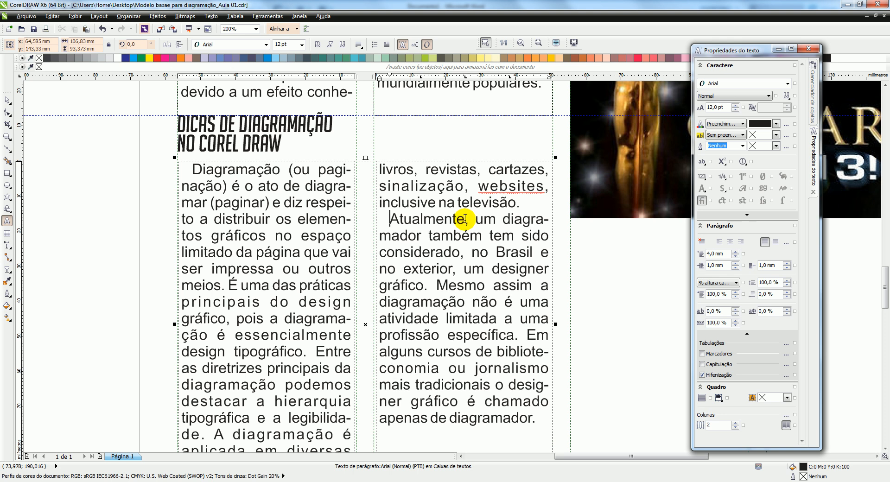
Shorten the two-column text frame to about 86 mm high to balance its columns, and deselect it
scroll(423, 194, "down", 3)
scroll(370, 336, "up", 3)
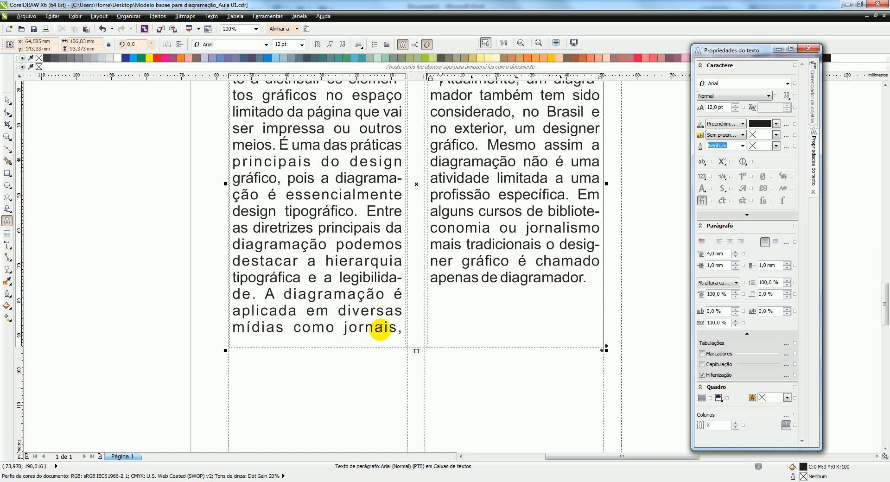
left_click_drag(416, 353, 417, 328)
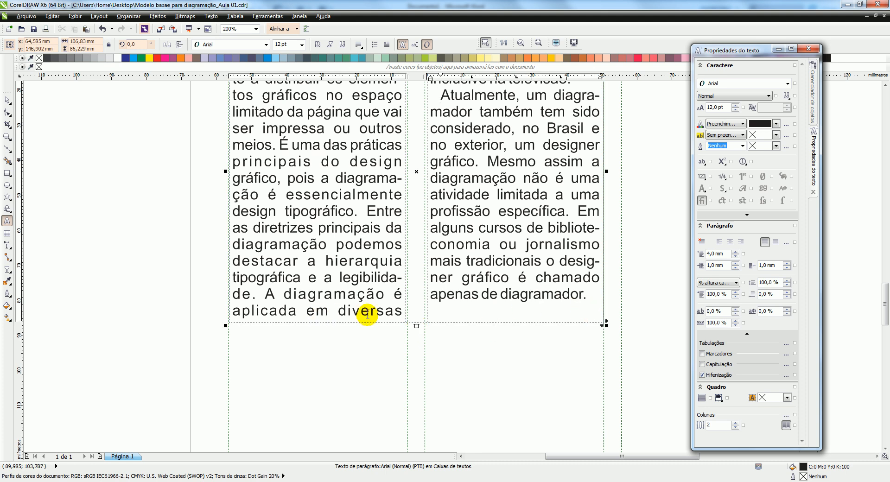
scroll(327, 316, "down", 2)
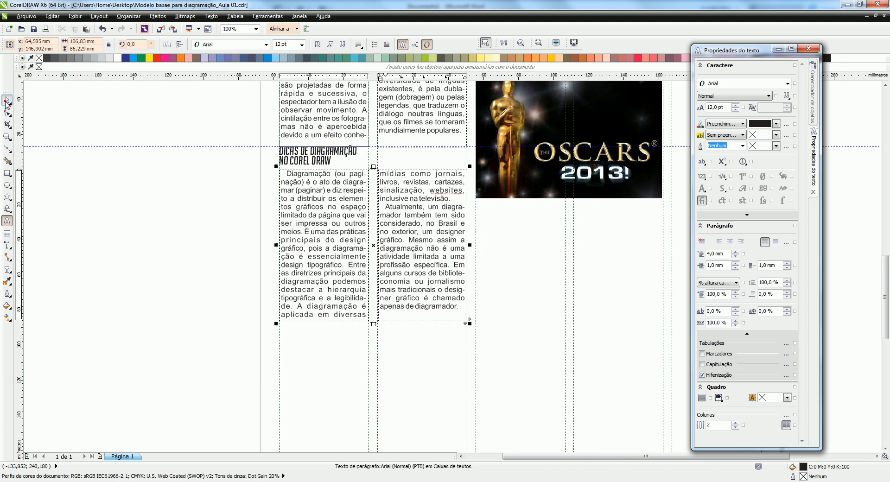
left_click(6, 100)
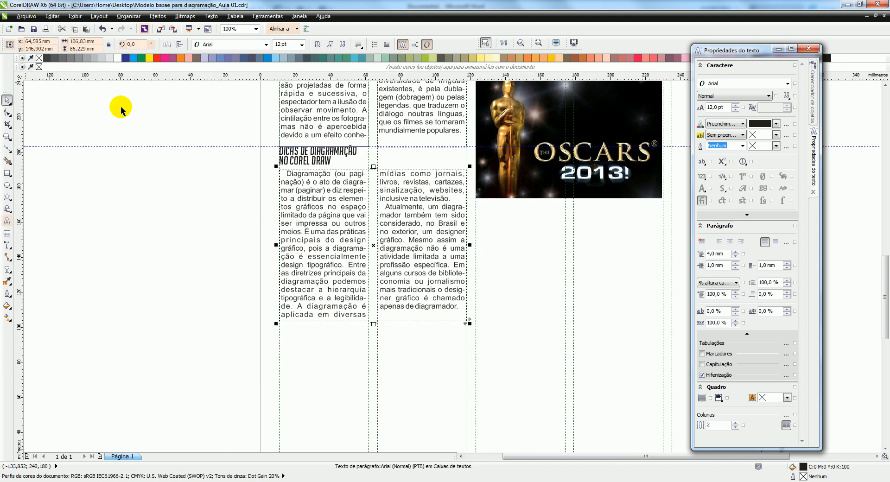
left_click_drag(203, 184, 287, 257)
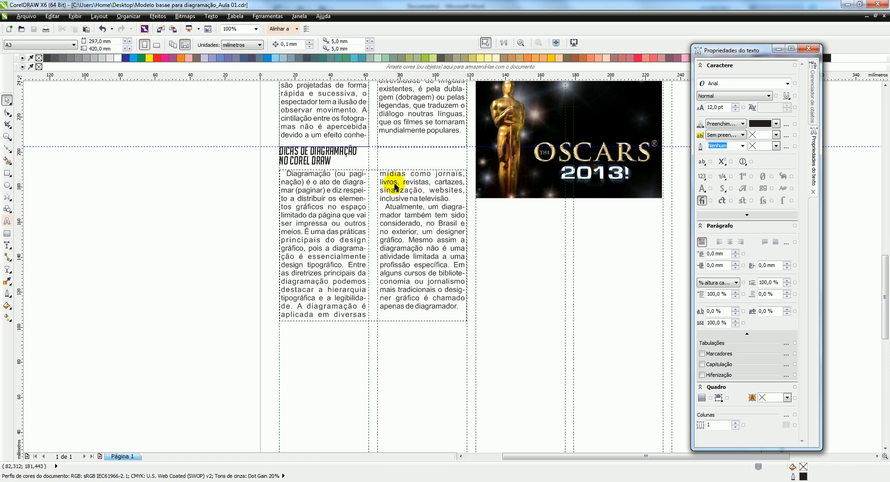
Import tipografia.jpg onto the Imagens layer and place it about 21 mm wide beside the "DICAS DE DIAGRAMAÇÃO" heading, starting at the second column guide
scroll(405, 169, "down", 2)
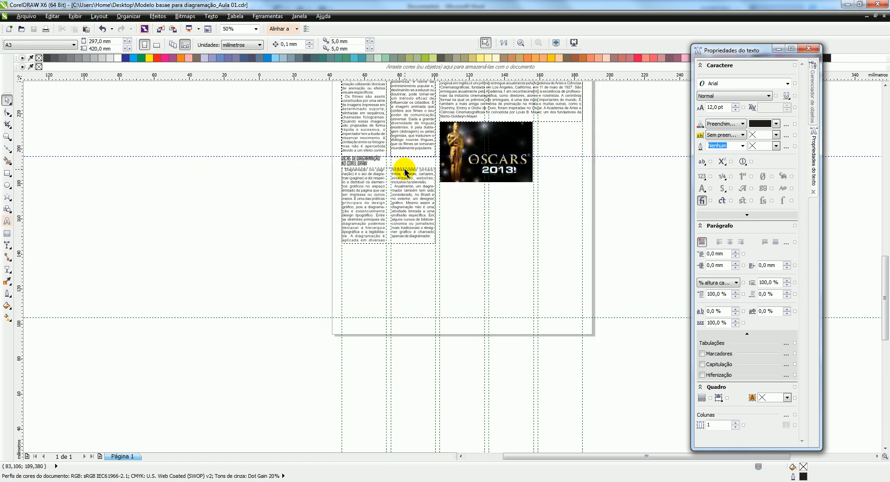
scroll(404, 168, "up", 2)
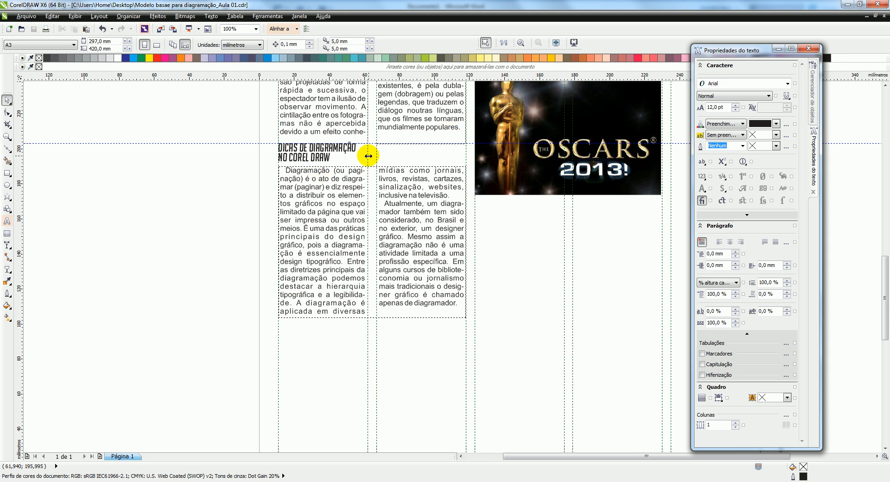
scroll(423, 155, "up", 3)
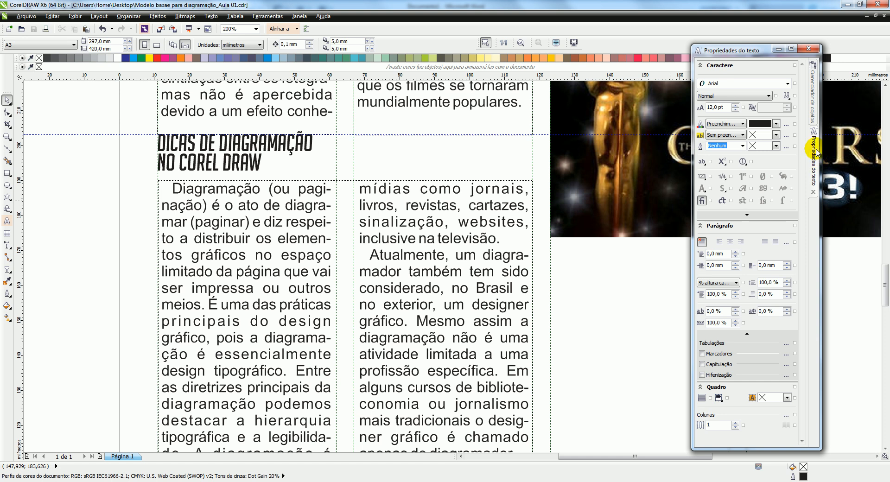
left_click(815, 86)
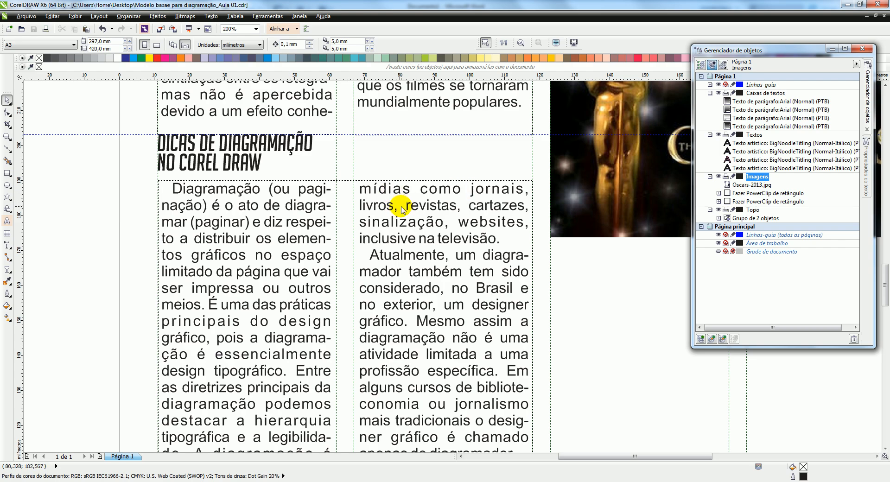
key("ctrl+i")
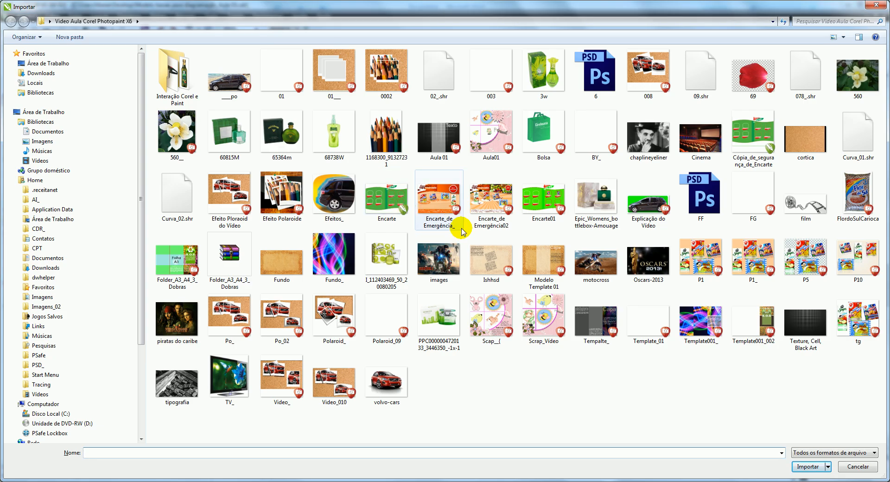
left_click(177, 381)
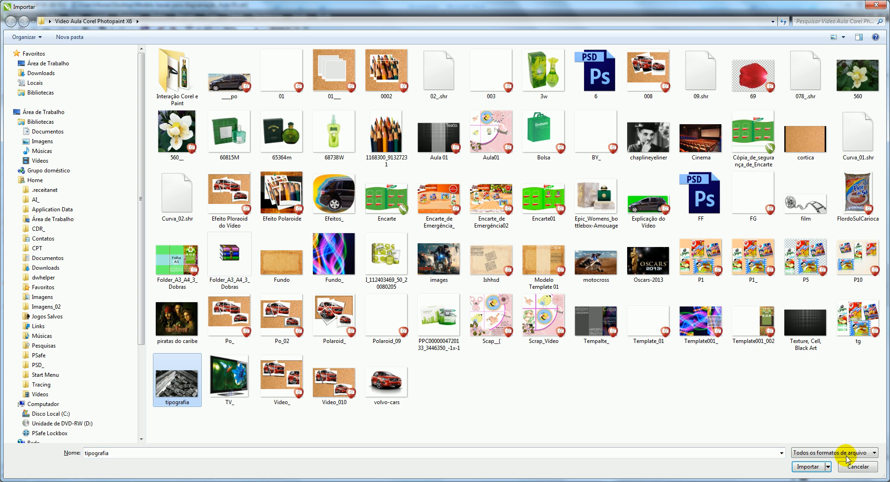
left_click(812, 469)
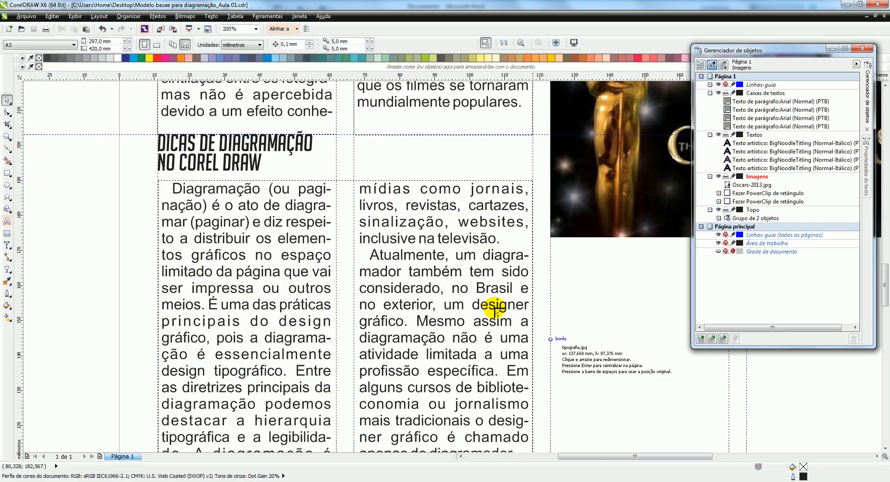
left_click_drag(353, 134, 425, 199)
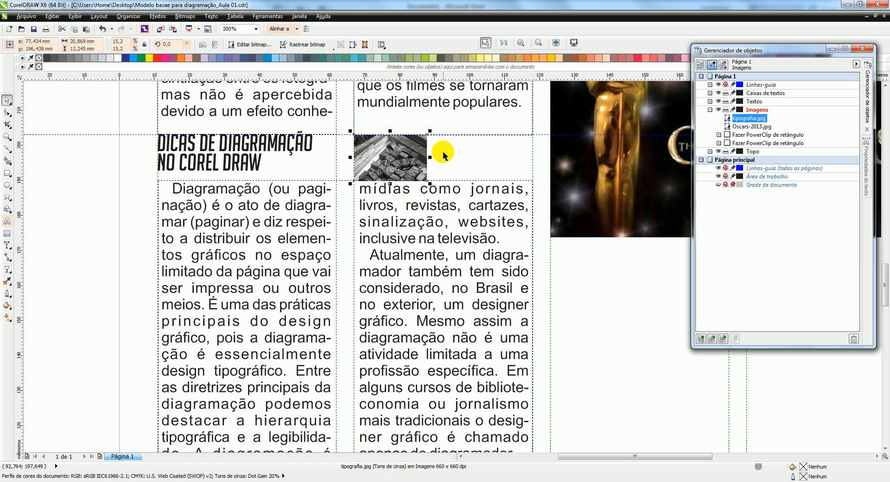
Move the tipografia.jpg image about 24 mm straight down, clearing the space beside the heading
scroll(444, 159, "up", 2)
scroll(423, 172, "down", 2)
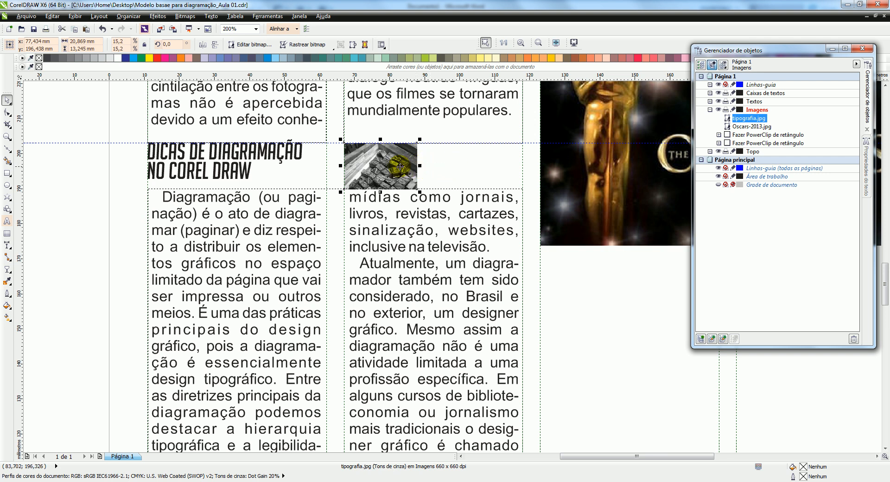
left_click_drag(390, 165, 391, 251)
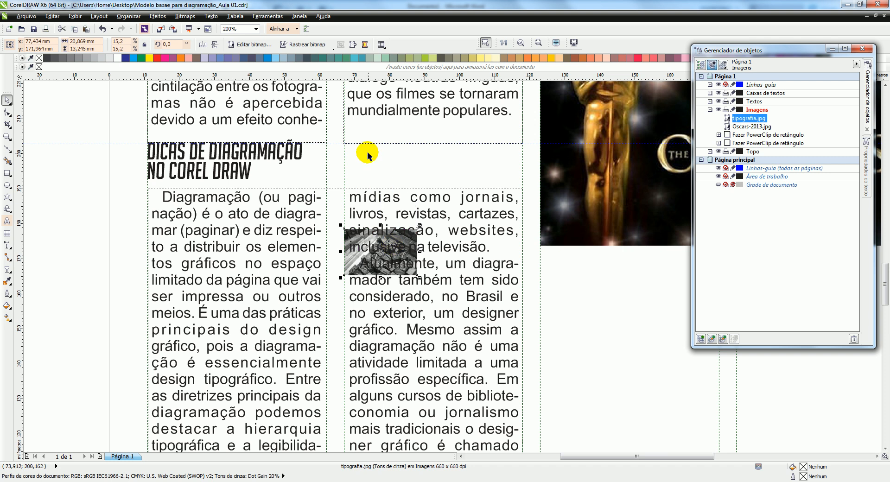
Draw a 51 × 13 mm rectangle between the second column guides beside the "DICAS DE DIAGRAMAÇÃO" heading and make it an empty PowerClip frame
scroll(373, 147, "up", 2)
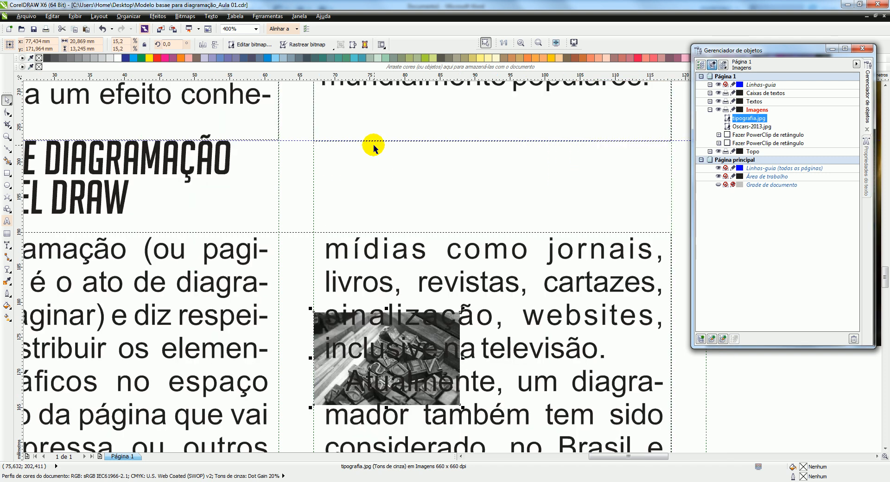
left_click(7, 173)
left_click_drag(314, 140, 671, 231)
right_click(529, 162)
mouse_move(574, 179)
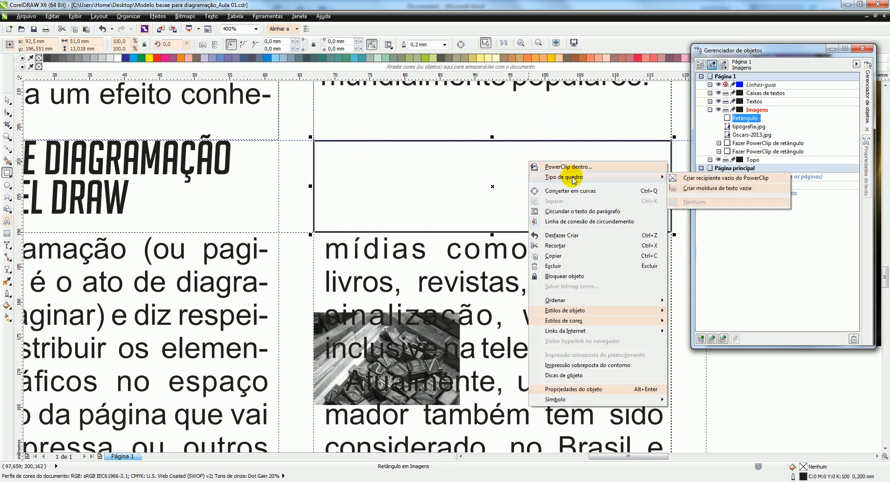
left_click(700, 180)
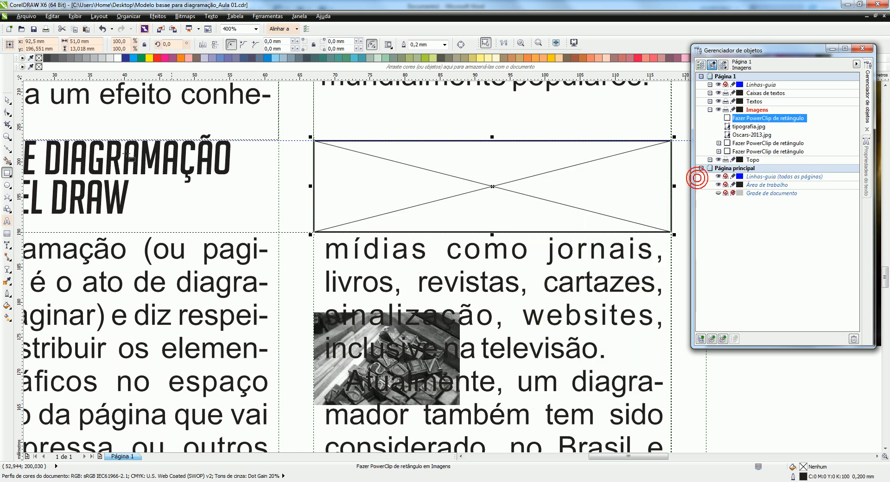
Place the tipografia.jpg image inside the empty PowerClip frame beside the "DICAS DE DIAGRAMAÇÃO" heading
left_click(7, 99)
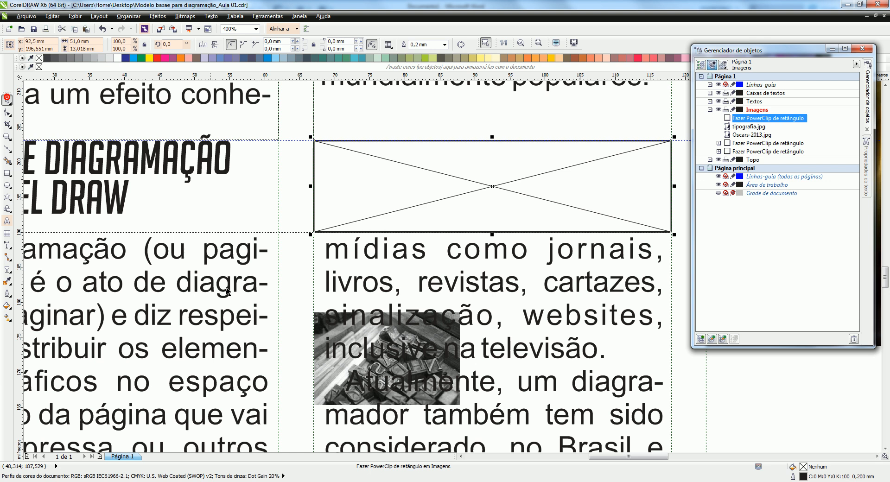
left_click(330, 327)
left_click(338, 341)
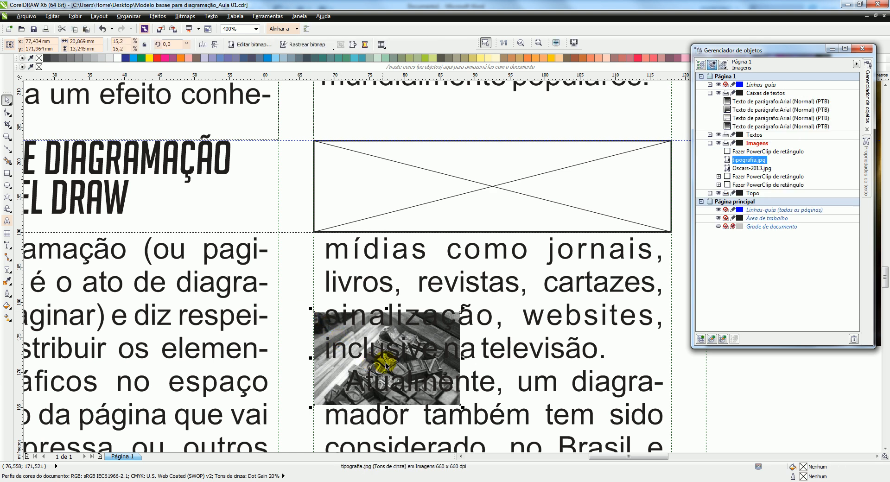
left_click_drag(386, 358, 392, 187)
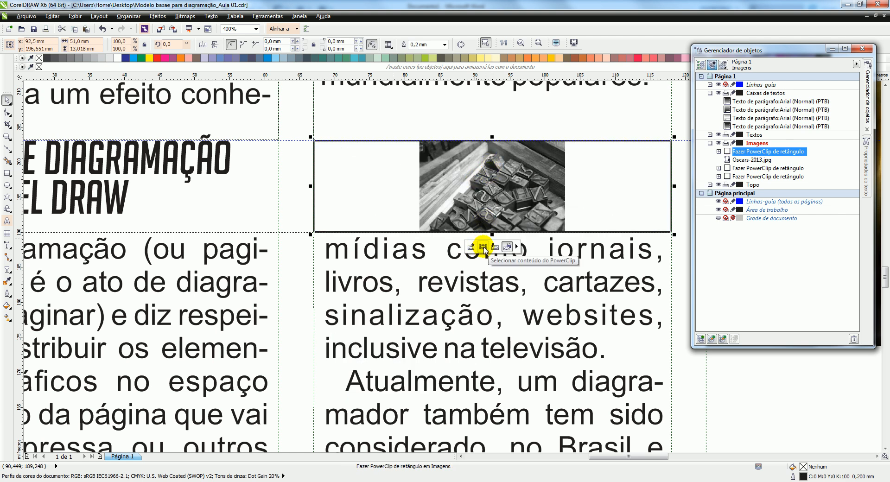
Enlarge the clipped tipografia.jpg image proportionally to about 55 mm wide and reposition it so it fills the whole PowerClip frame
left_click(484, 251)
left_click_drag(505, 194, 426, 184)
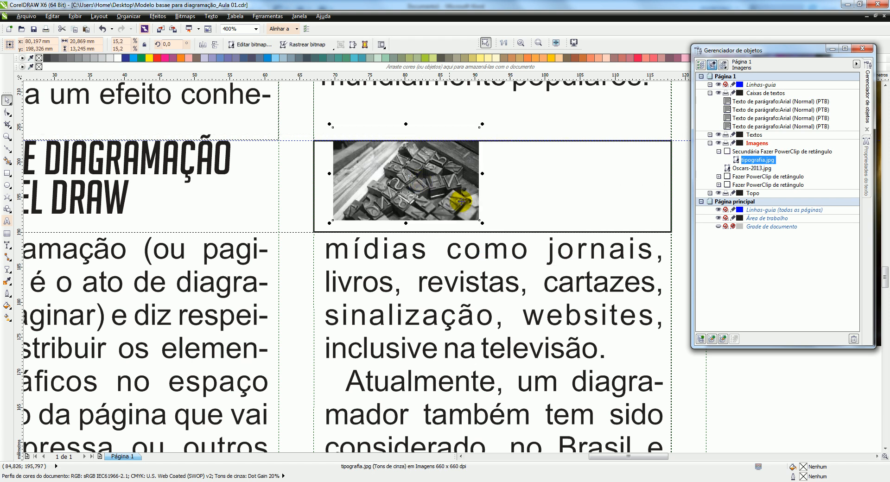
left_click_drag(483, 223, 567, 277)
left_click_drag(498, 191, 473, 177)
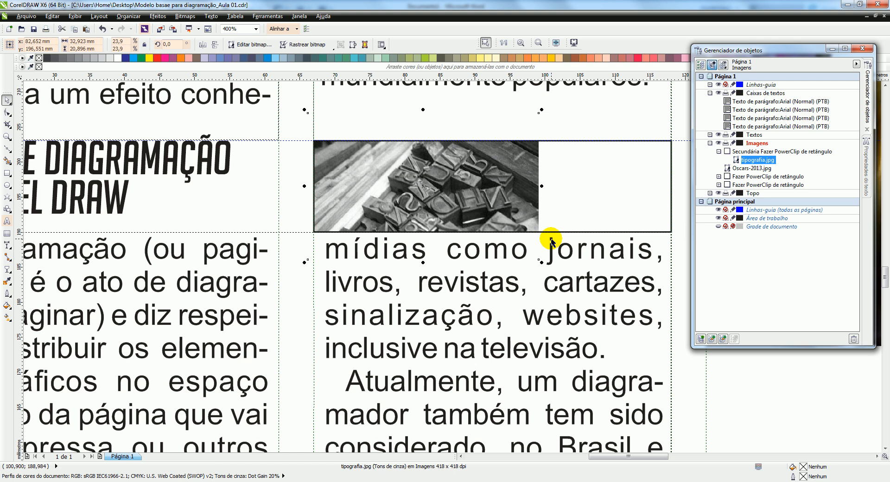
left_click_drag(540, 261, 613, 307)
left_click_drag(526, 204, 520, 177)
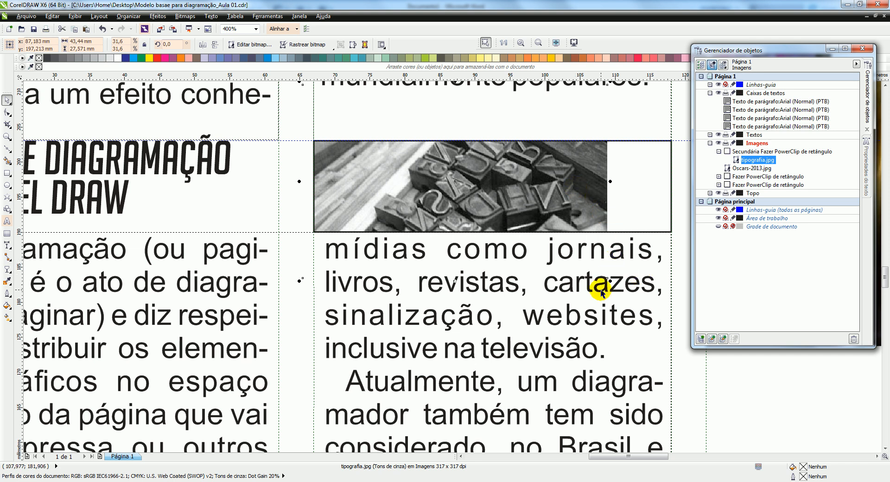
left_click_drag(607, 281, 690, 331)
mouse_move(587, 195)
left_mouse_down()
mouse_move(568, 180)
mouse_move(590, 184)
left_mouse_up()
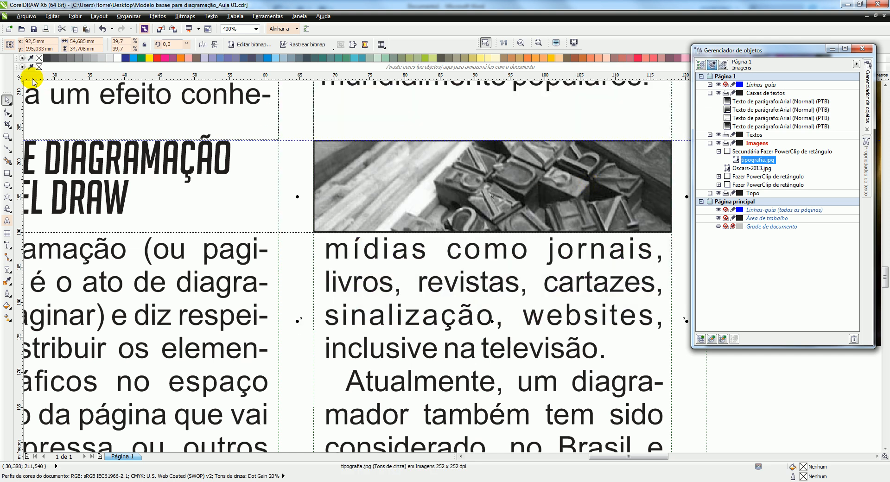
Remove the outline from the tipografia.jpg PowerClip frame and deselect it
left_click(686, 364)
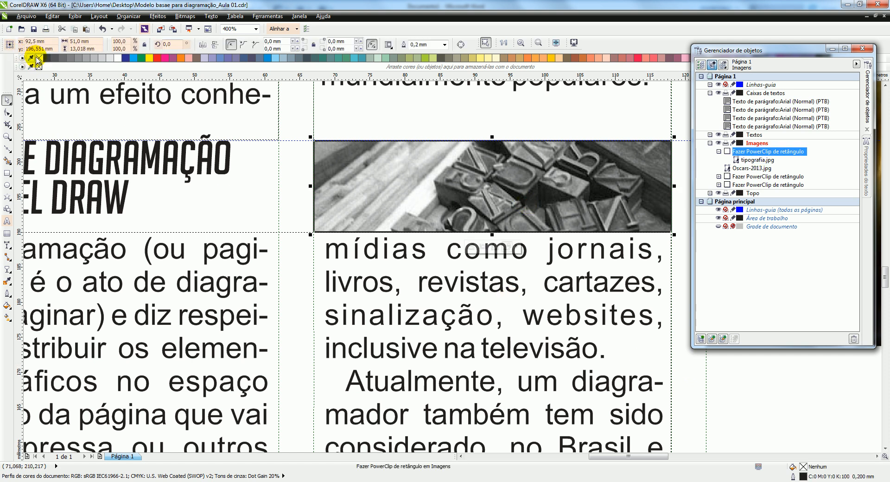
scroll(388, 208, "down", 5)
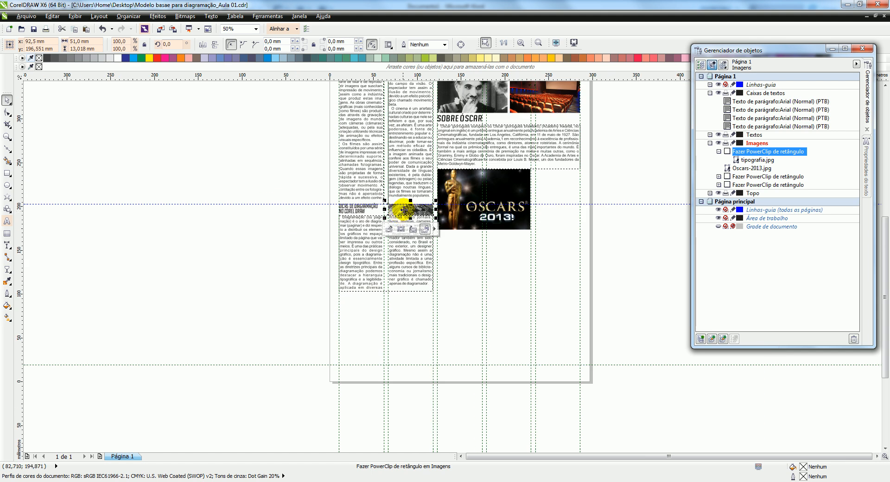
left_click(562, 192)
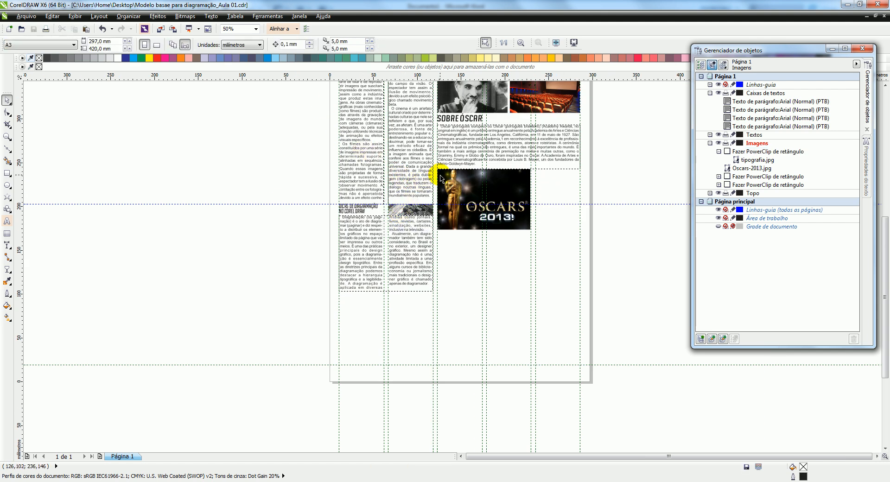
Preview the page content in full screen without guides to examine the overall layout, and return to editing
scroll(441, 178, "down", 2)
scroll(446, 128, "up", 2)
scroll(335, 136, "down", 2)
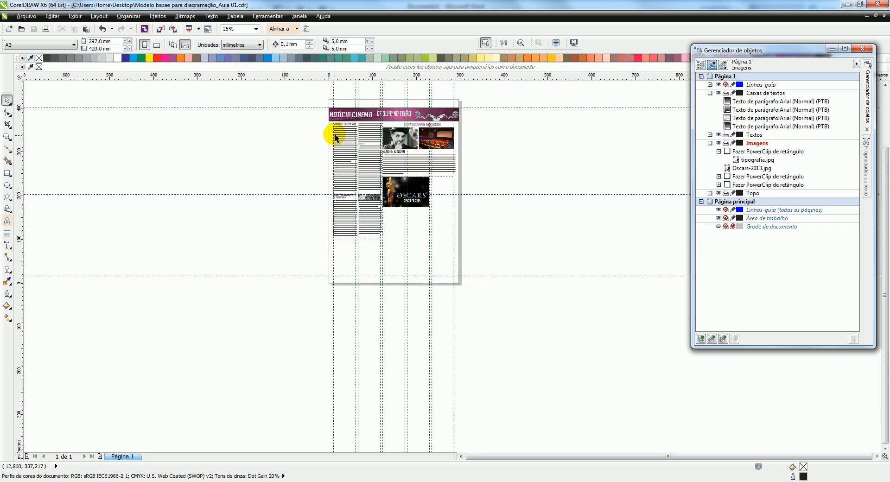
left_click_drag(308, 95, 498, 245)
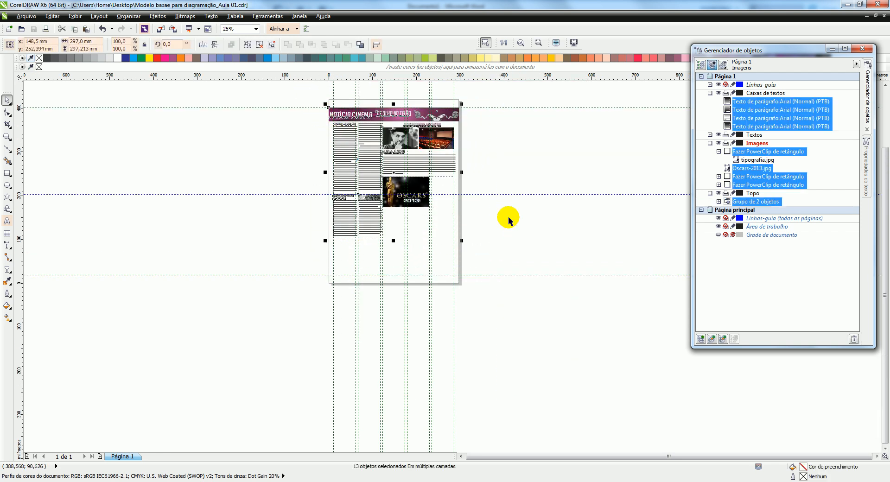
left_click(557, 43)
key("F9")
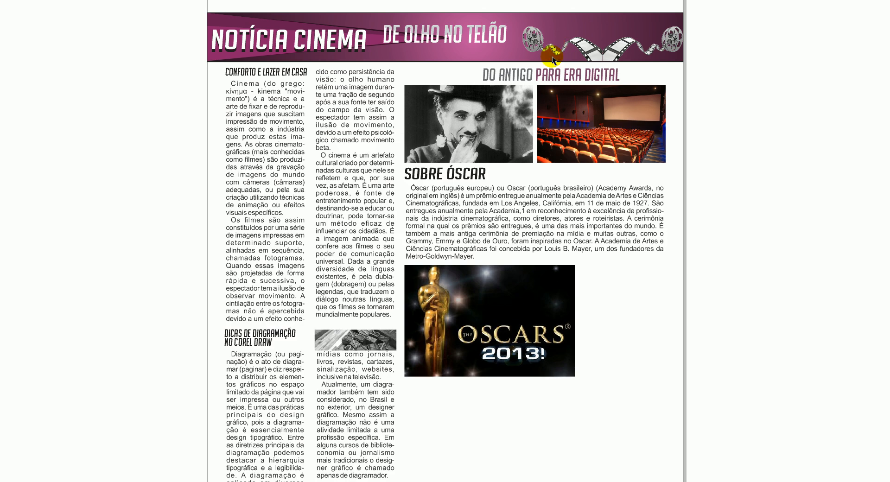
left_click(331, 316)
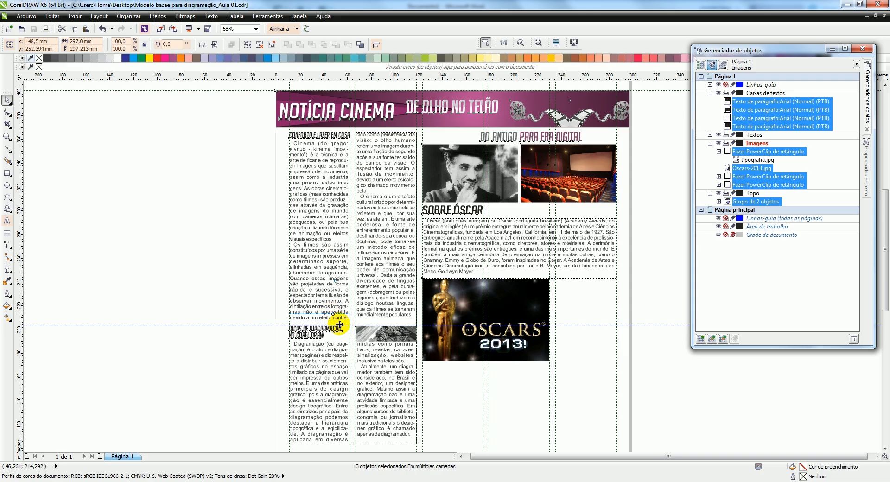
Examine the "DICAS DE DIAGRAMAÇÃO" heading, image and two-column text up close, and deselect them
scroll(337, 383, "down", 3)
left_click_drag(292, 342, 383, 414)
left_click(569, 42)
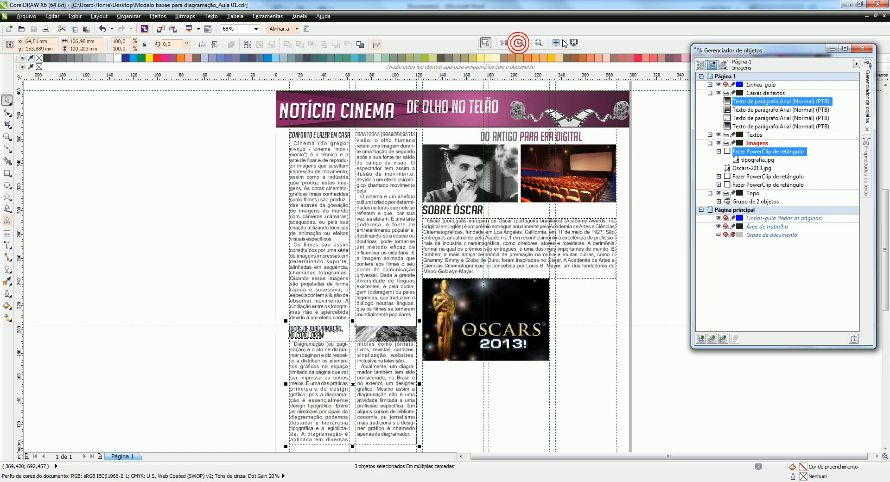
left_click(518, 42)
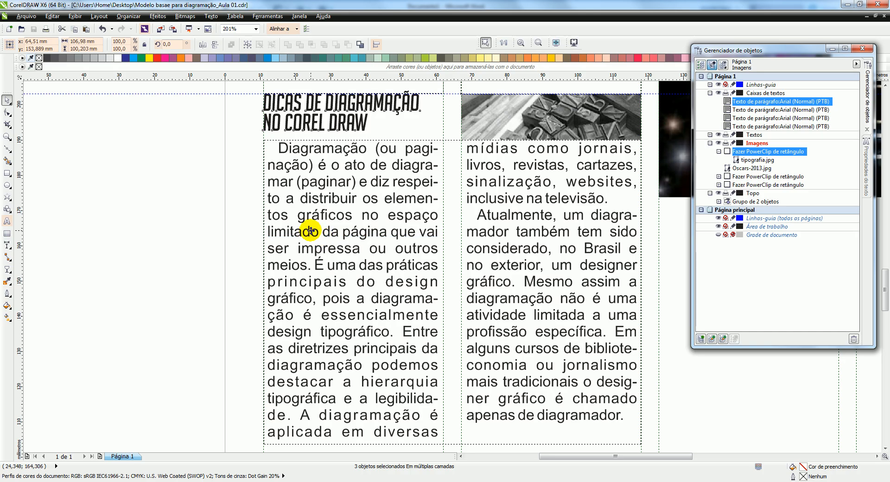
scroll(321, 236, "down", 3)
scroll(421, 145, "down", 2)
scroll(421, 145, "up", 2)
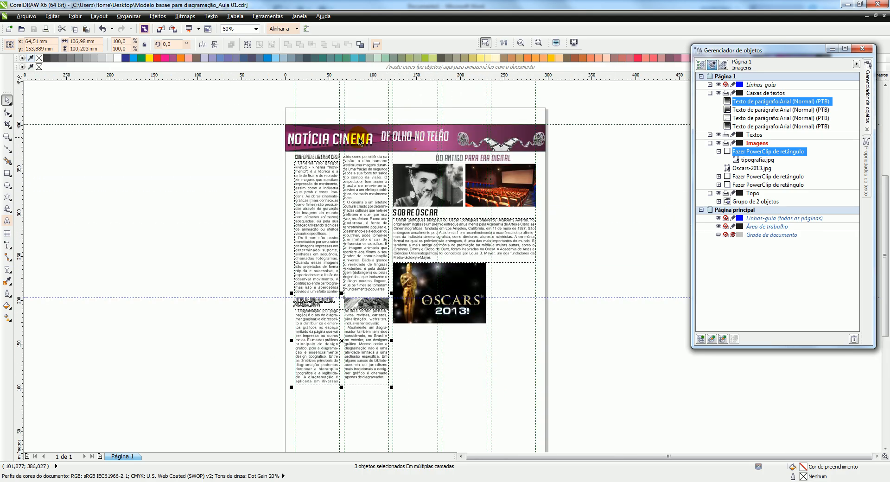
left_click(270, 105)
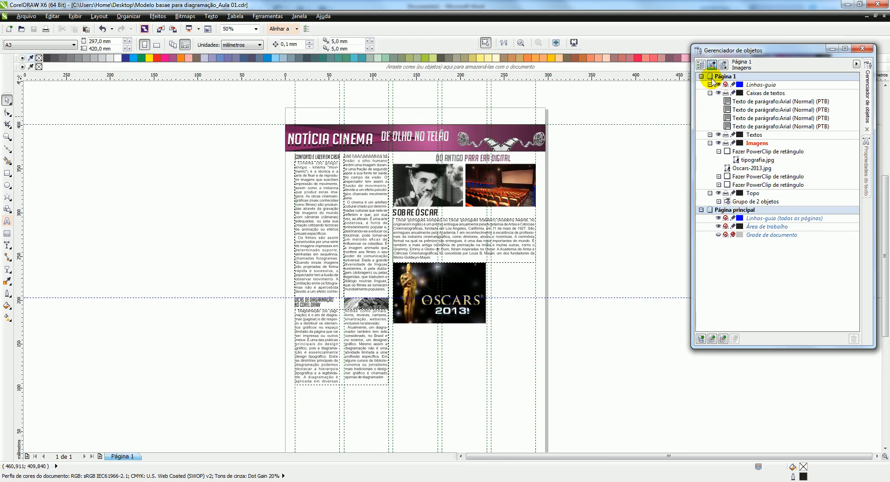
Collapse the contents of the Caixas de textos, Imagens and Topo layers so only the layer names are listed
left_click(701, 76)
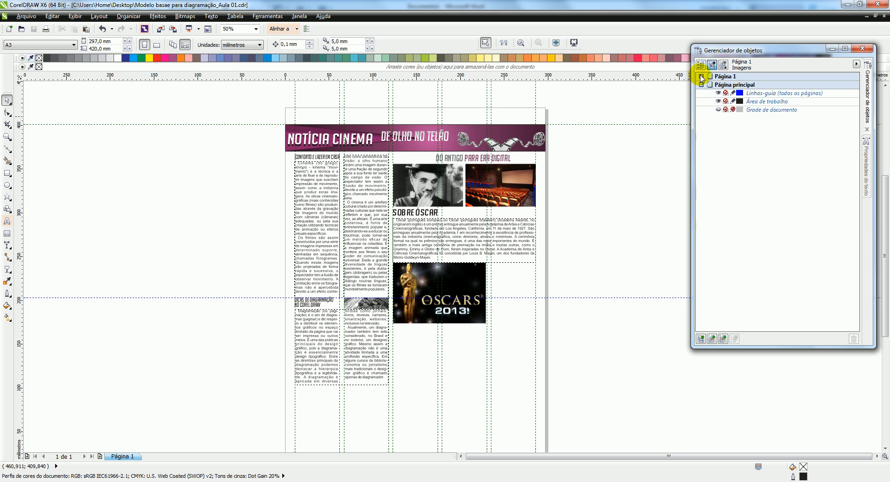
left_click(701, 76)
left_click(709, 85)
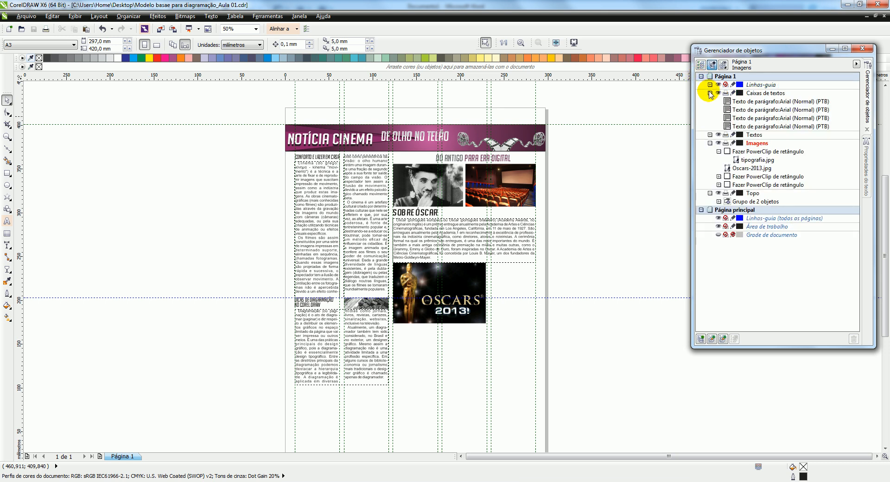
left_click(710, 93)
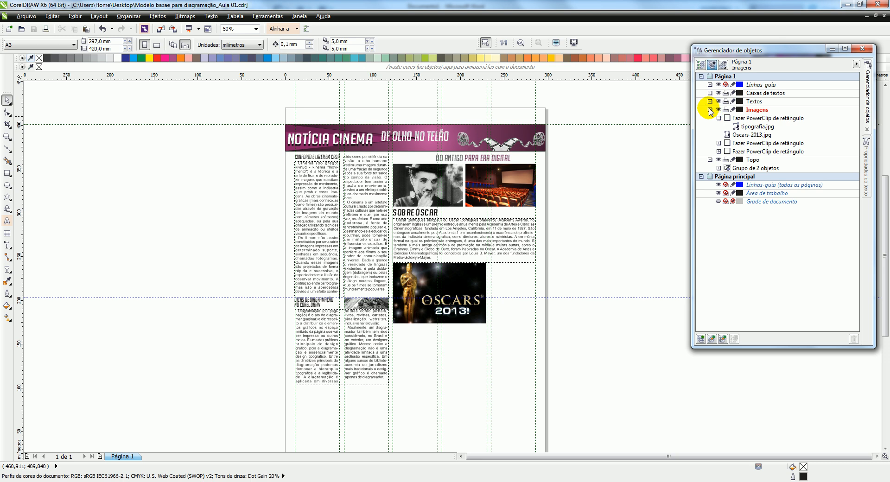
left_click(710, 110)
left_click(710, 118)
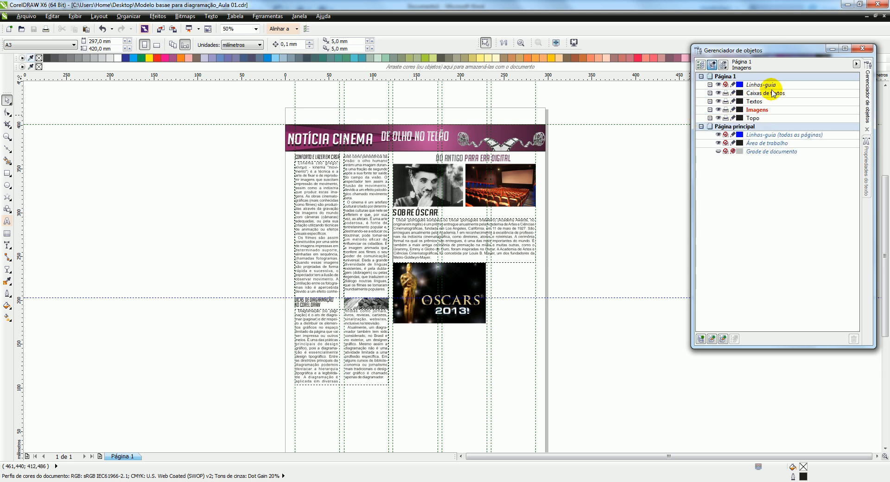
Toggle the visibility of the Caixas de textos, Textos, Imagens and Topo layers off and on to check what each contains
left_click(718, 93)
left_click(718, 94)
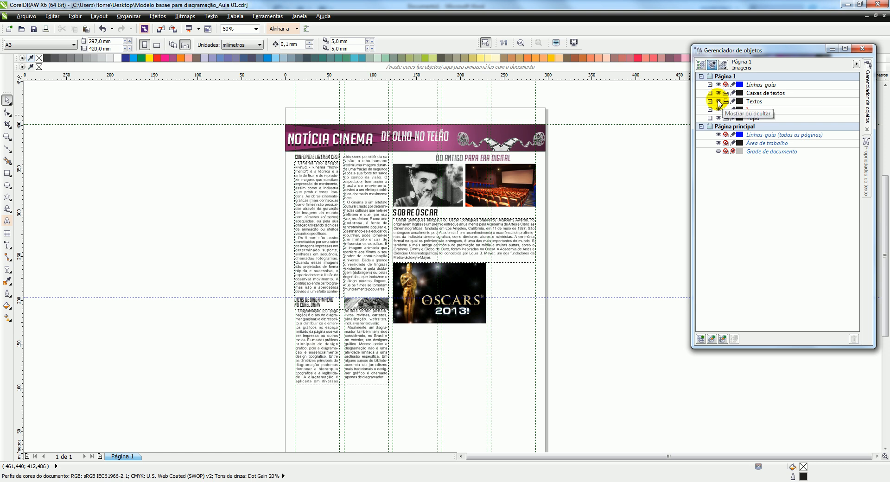
left_click(718, 102)
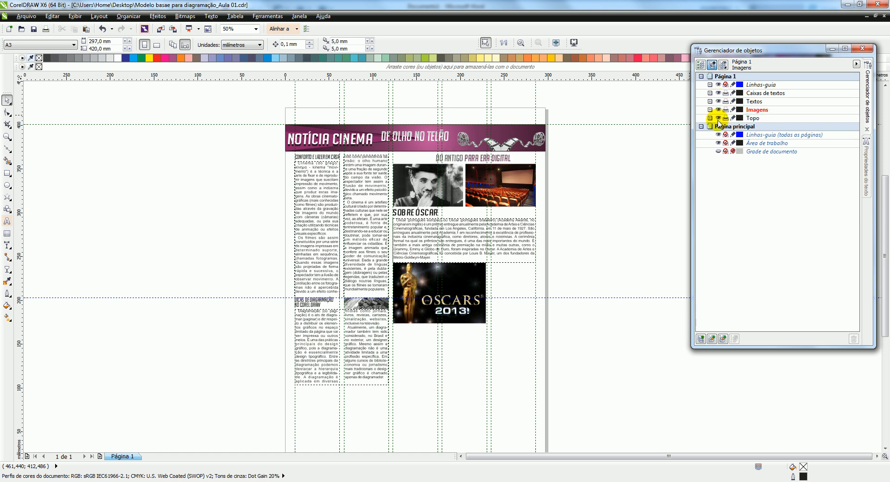
left_click(719, 110)
left_click(719, 109)
left_click(719, 119)
left_click(719, 118)
Save the document
left_click_drag(594, 211, 595, 243)
key("ctrl+s")
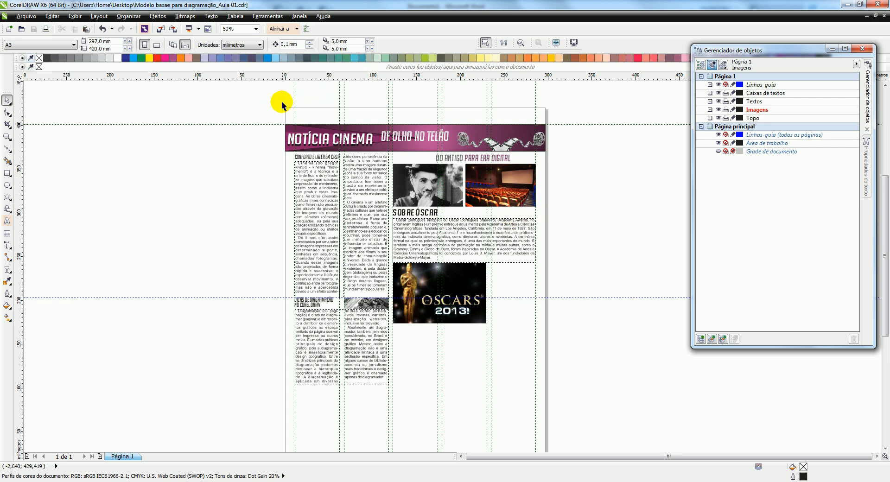
left_click_drag(273, 115, 569, 391)
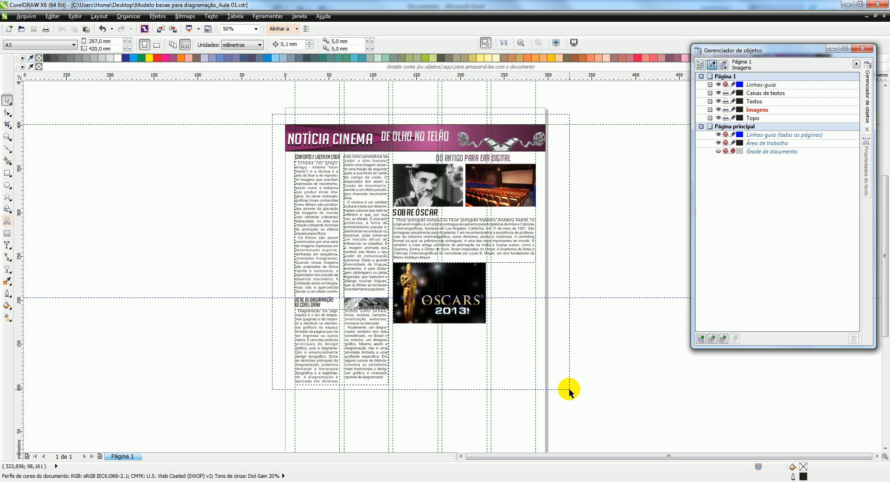
left_click_drag(569, 390, 569, 391)
left_click(241, 165)
Make the opening words "Cinema (do grego: κίνημα - kinema "movimento")" bold italic, and move the object manager away from the colour palette
scroll(327, 175, "up", 1)
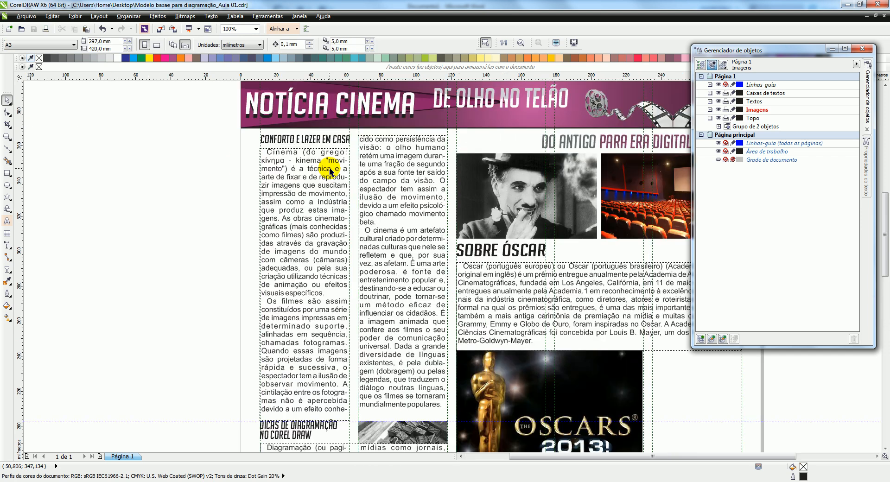
scroll(279, 145, "up", 2)
left_click(258, 185)
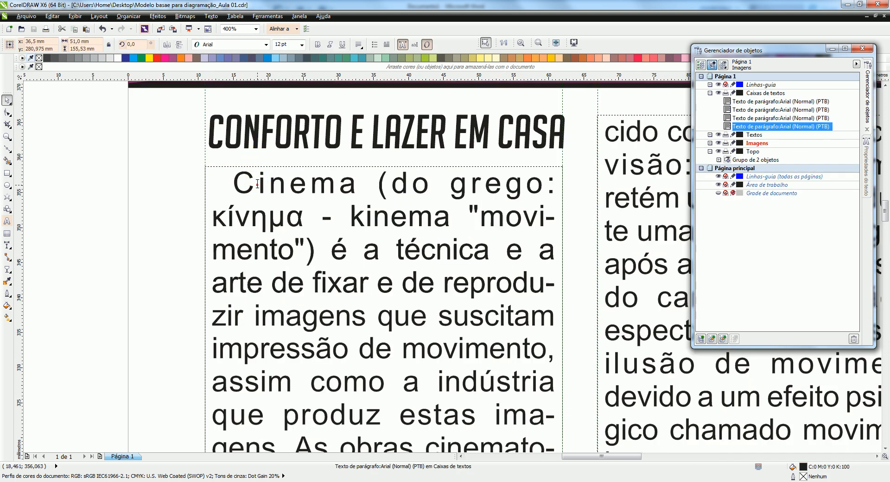
left_click_drag(235, 176, 321, 241)
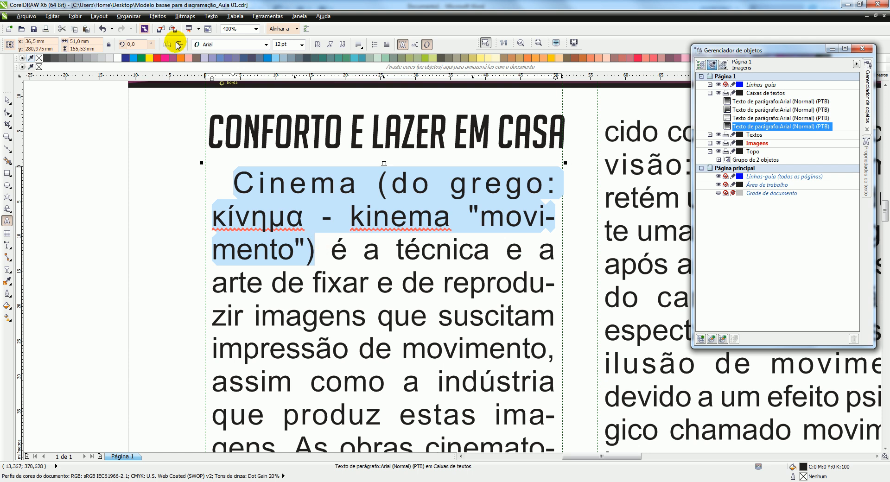
left_click(320, 46)
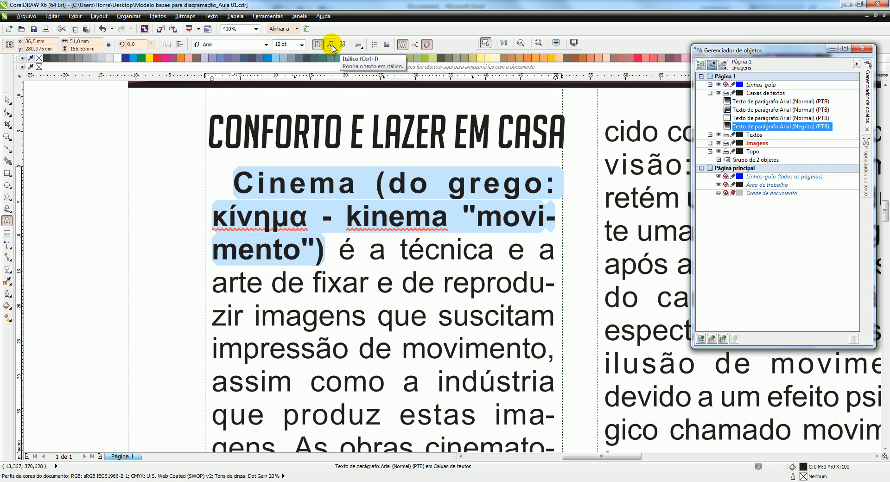
left_click(332, 46)
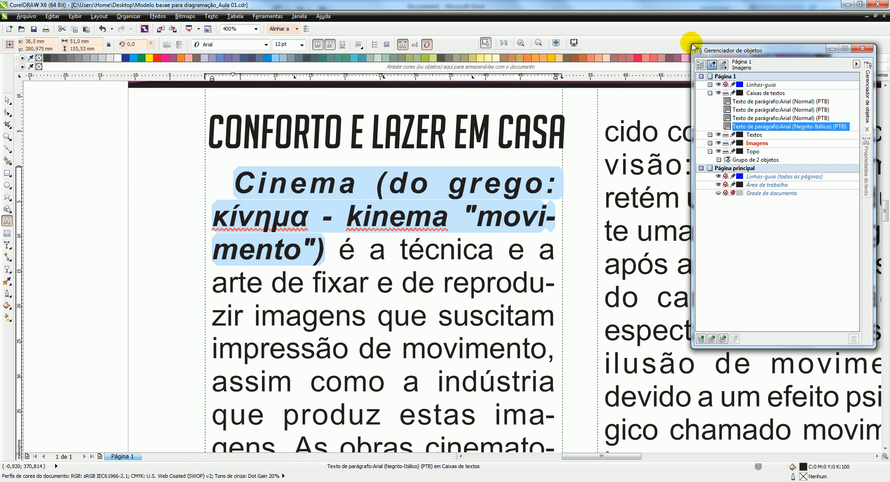
left_click_drag(748, 49, 736, 92)
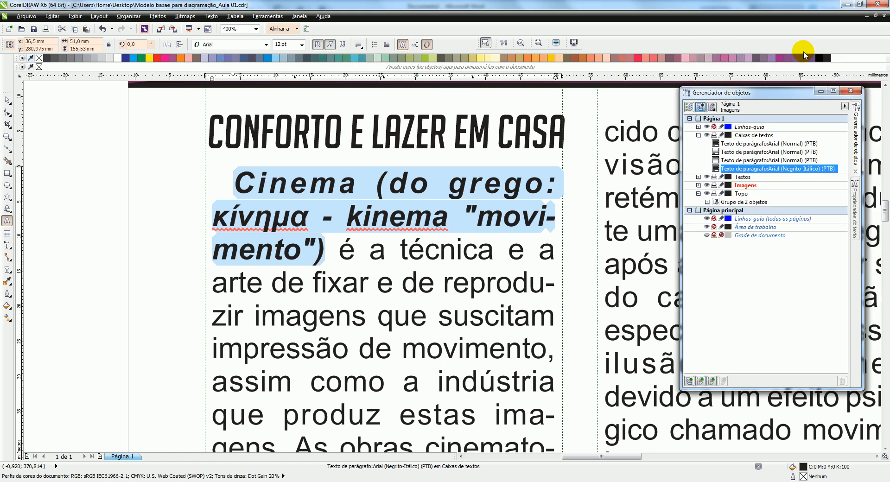
Colour the selected opening words of the first column purple (C:40 M:100 Y:0 K:0) and leave text editing
left_click(780, 58)
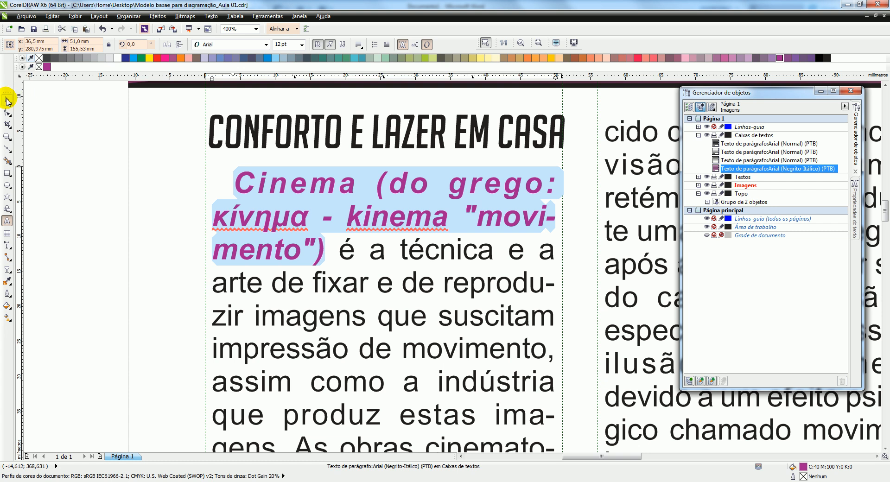
left_click(10, 100)
scroll(303, 196, "down", 3)
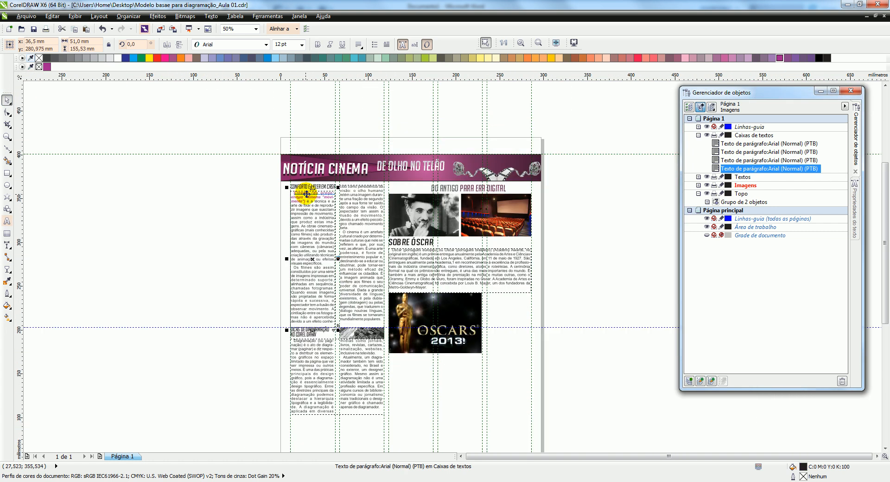
scroll(328, 202, "up", 1)
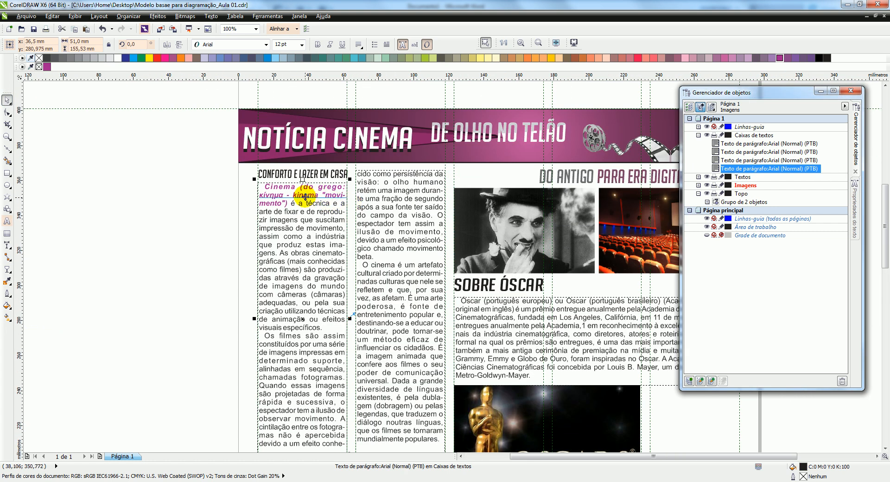
Sample the dark purple (C:55 M:84 Y:43 K:55) from the header banner's lower edge and add it to the document palette
left_click(7, 281)
left_click(343, 159)
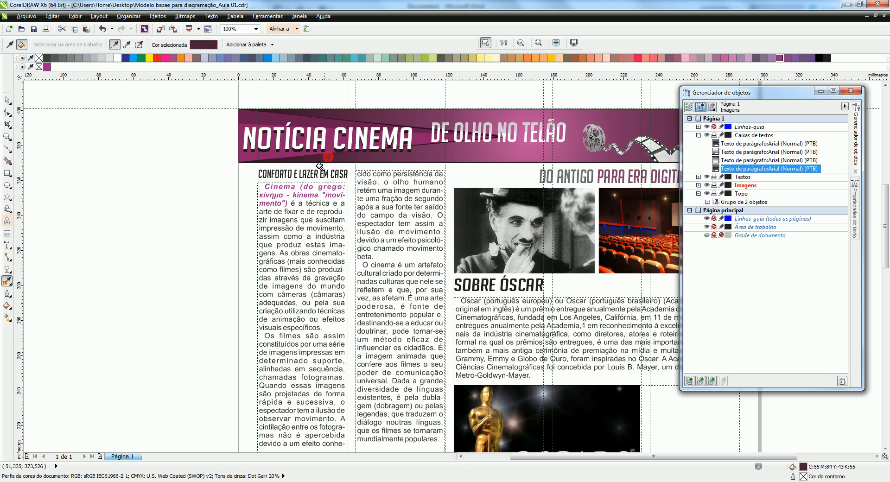
left_click_drag(203, 45, 62, 70)
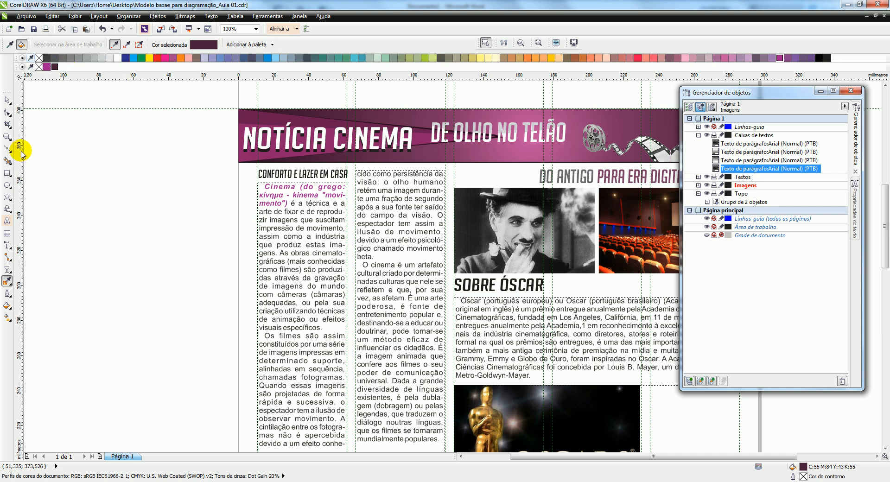
left_click(7, 99)
Try to edit the purple opening words of the first column's text, leave the frame and dismiss the zoom-limit error
scroll(296, 181, "up", 1)
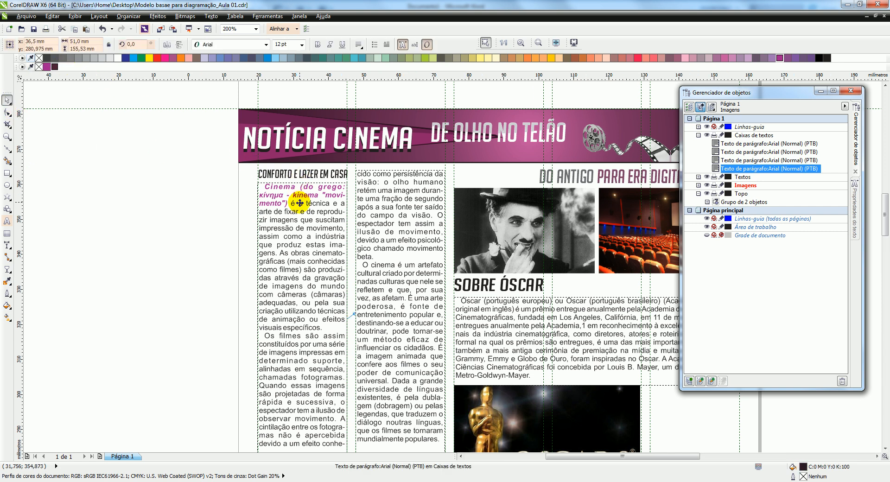
left_click(302, 197)
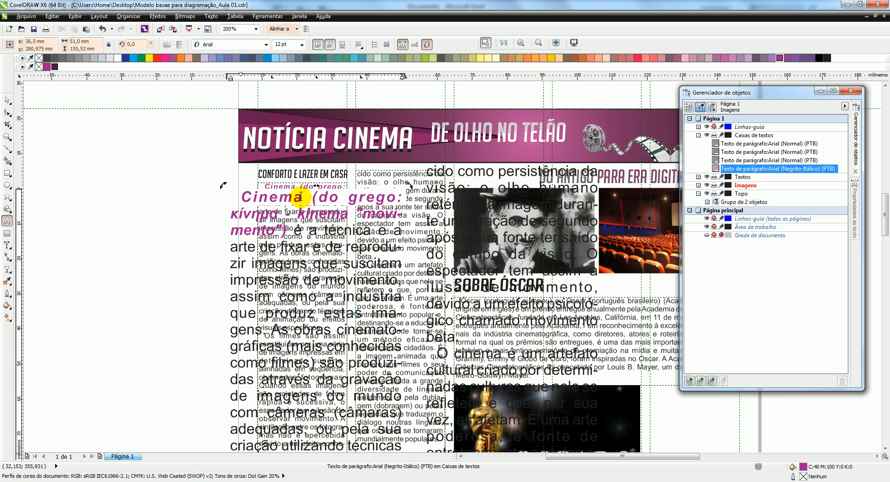
scroll(302, 197, "down", 4)
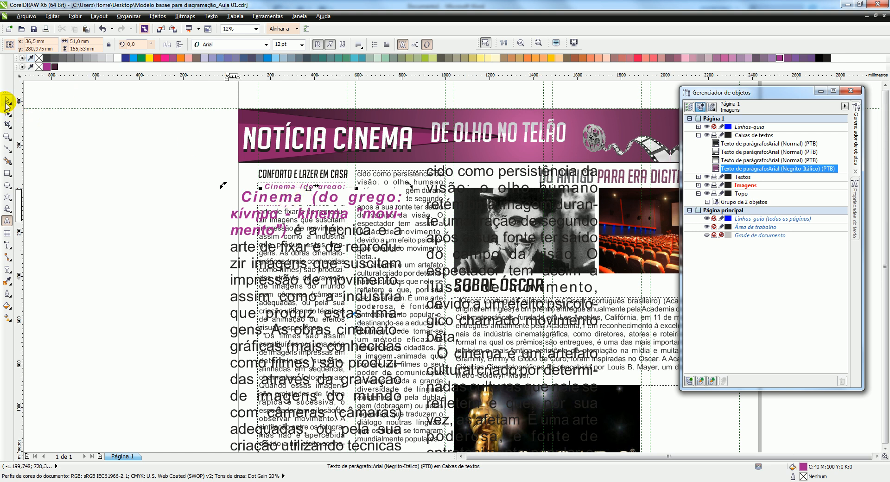
left_click(7, 100)
scroll(246, 187, "down", 2)
left_click(191, 187)
scroll(191, 186, "down", 1)
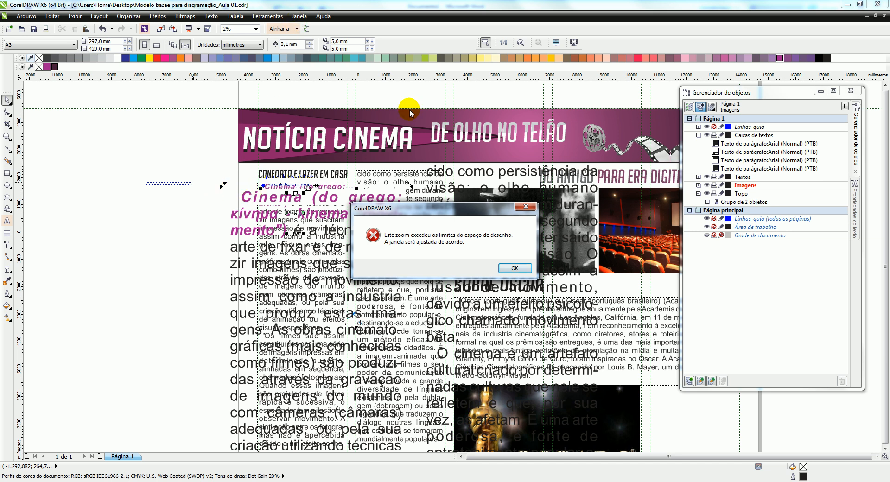
left_click(514, 268)
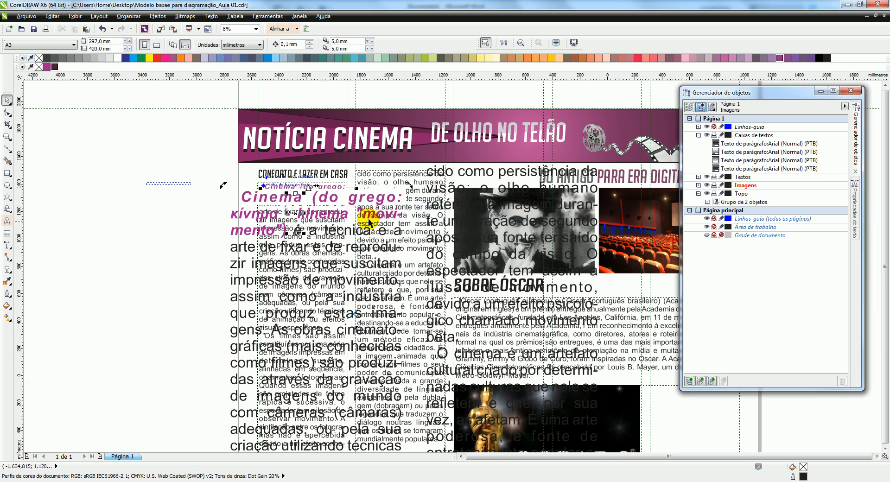
scroll(317, 217, "up", 6)
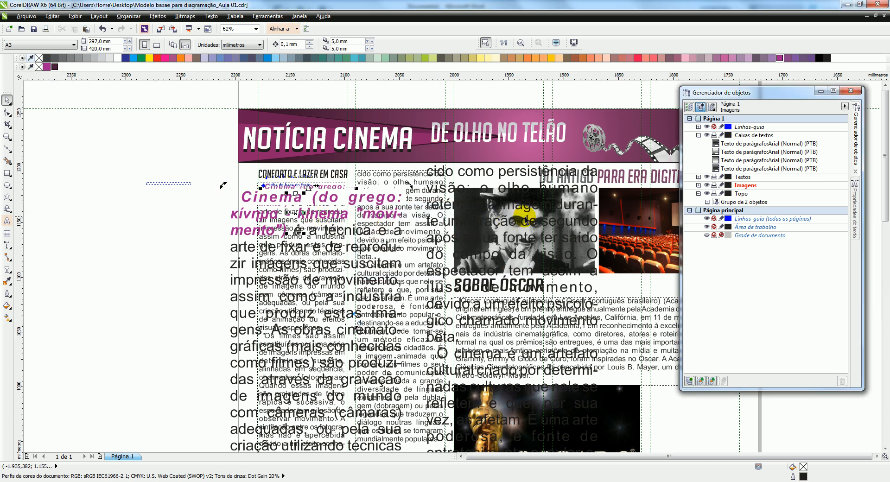
Show the desktop and switch back to CorelDRAW to refresh the drawing window
left_click(888, 481)
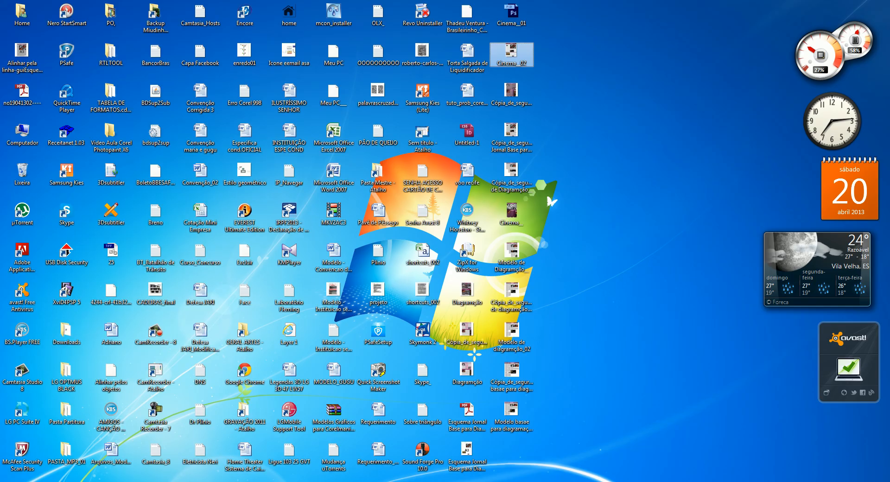
left_click(243, 481)
left_click(220, 412)
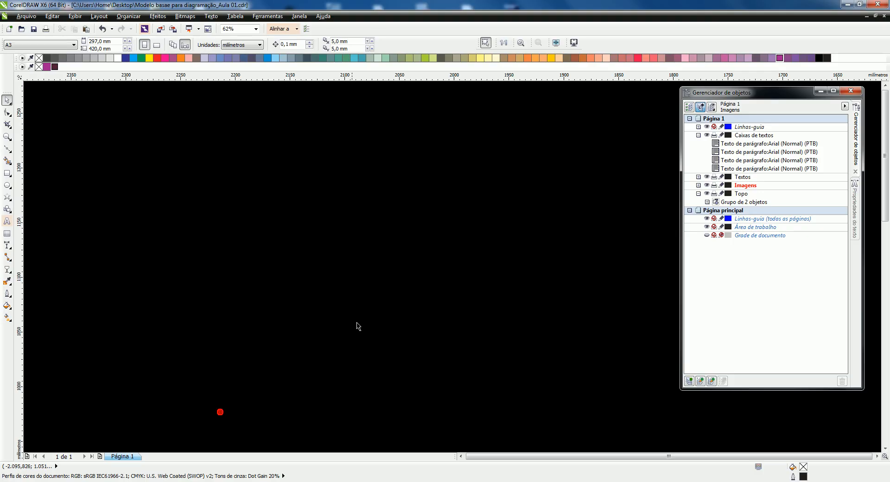
Try to bring the page back into view at 48% zoom and other magnifications, dismissing the zoom-limit error
scroll(317, 241, "down", 6)
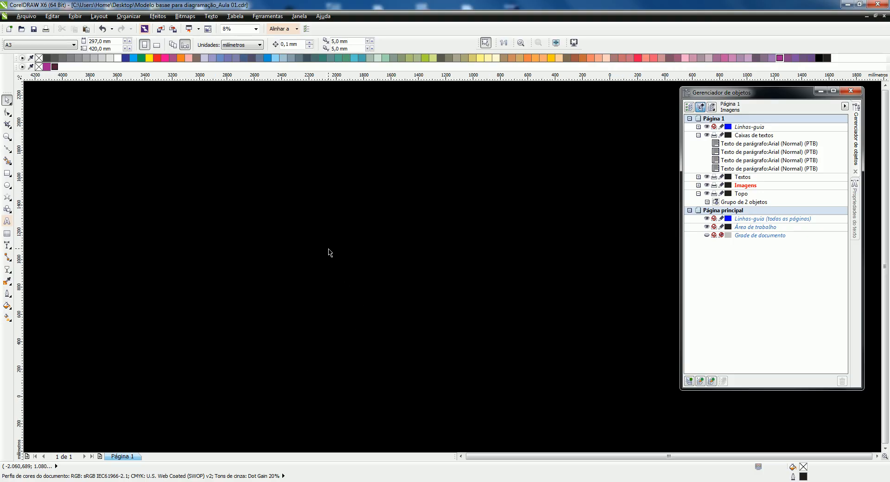
left_click(256, 28)
type("48")
key("Return")
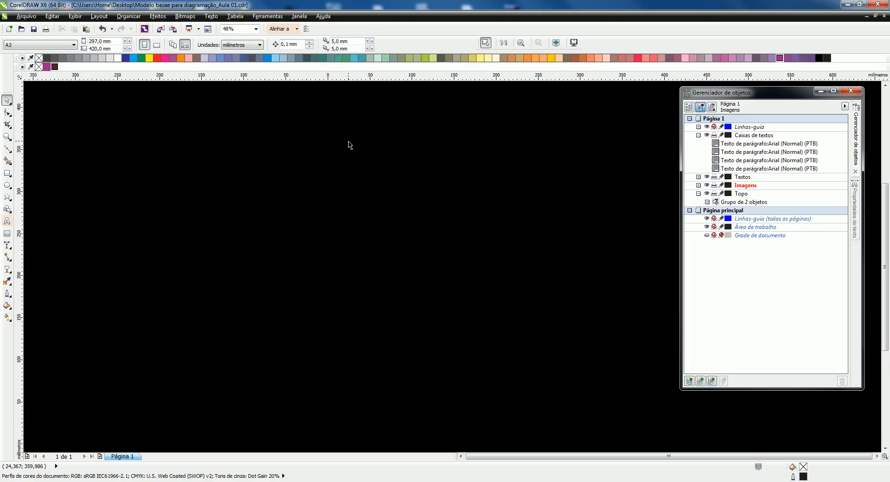
left_click(256, 29)
left_click(254, 44)
scroll(406, 244, "down", 3)
scroll(407, 245, "up", 5)
scroll(406, 244, "down", 10)
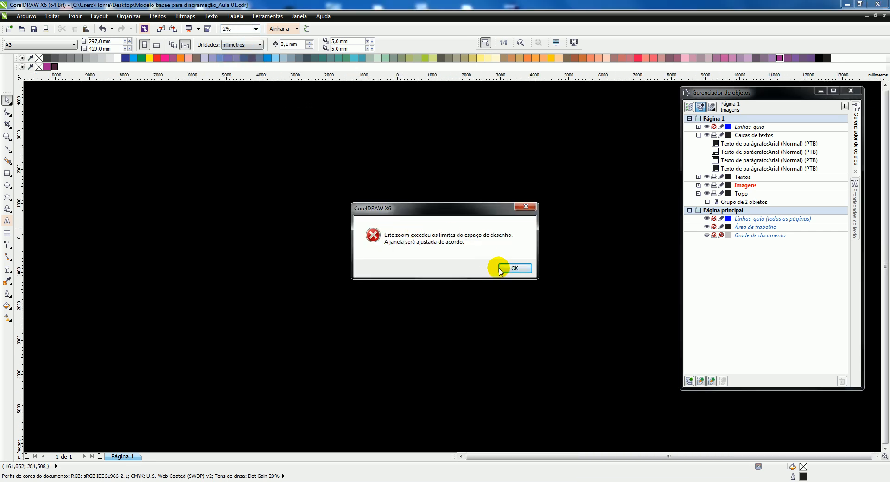
left_click(510, 268)
scroll(451, 251, "down", 2)
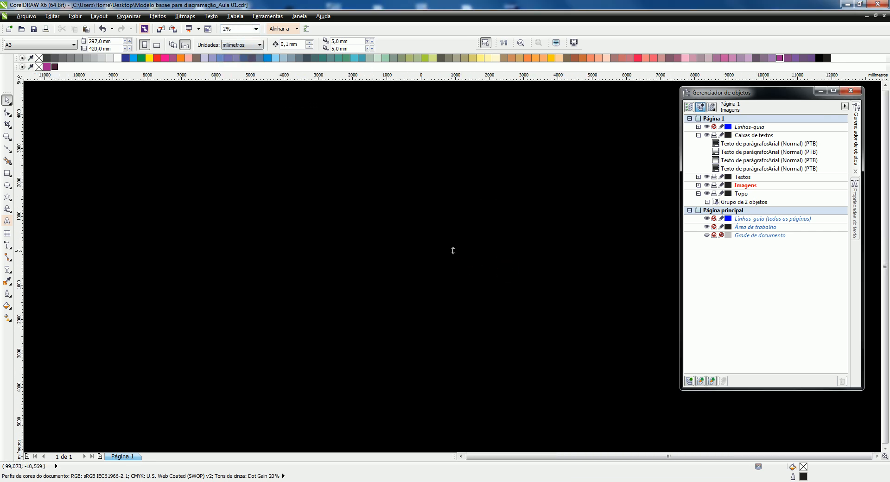
key("Return")
Select the second and third text frames of Caixas de textos in turn, and finish on the Imagens layer
left_click(739, 151)
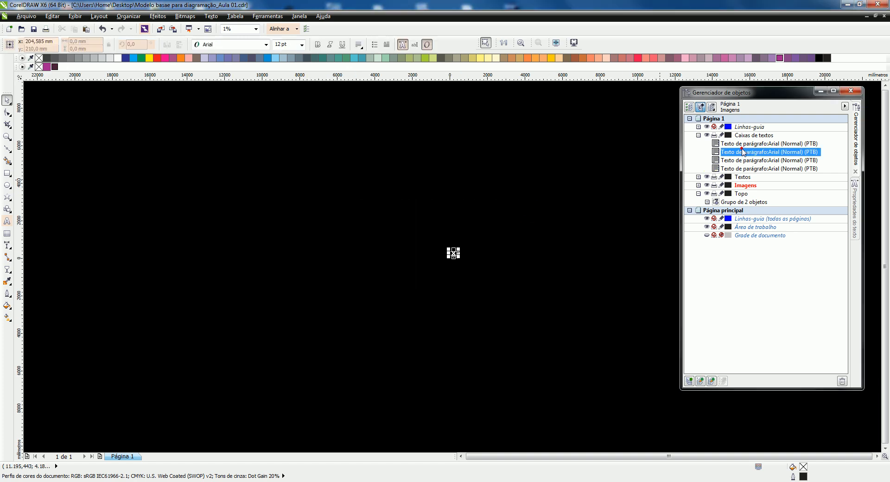
left_click(740, 160)
left_click(750, 185)
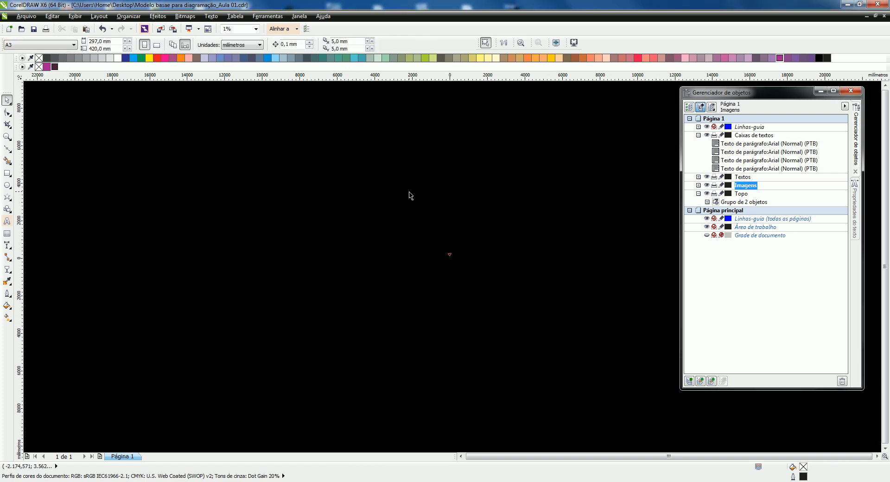
Try to restore the page display by fitting the view to the page height, and dismiss the zoom-limit error
scroll(441, 206, "up", 5)
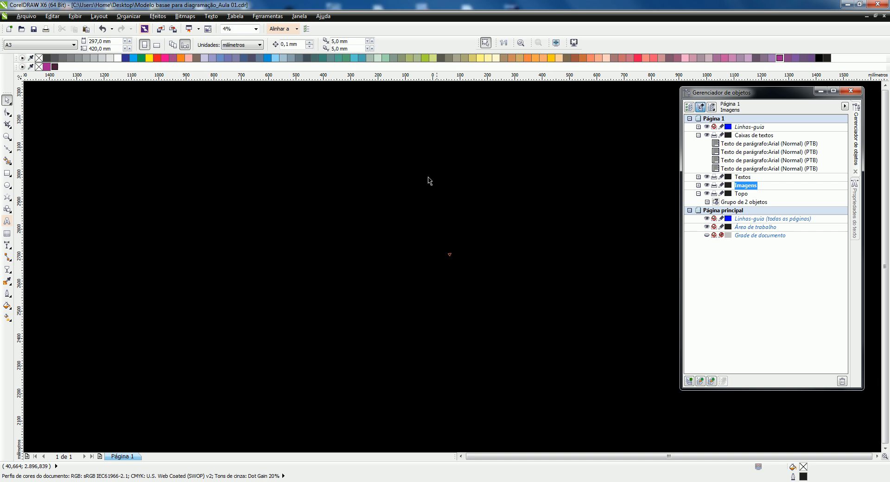
left_click(255, 30)
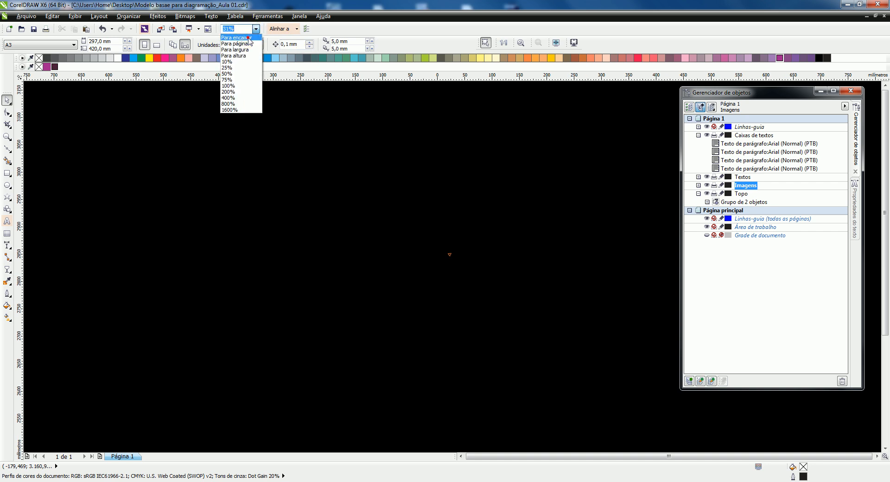
left_click(245, 55)
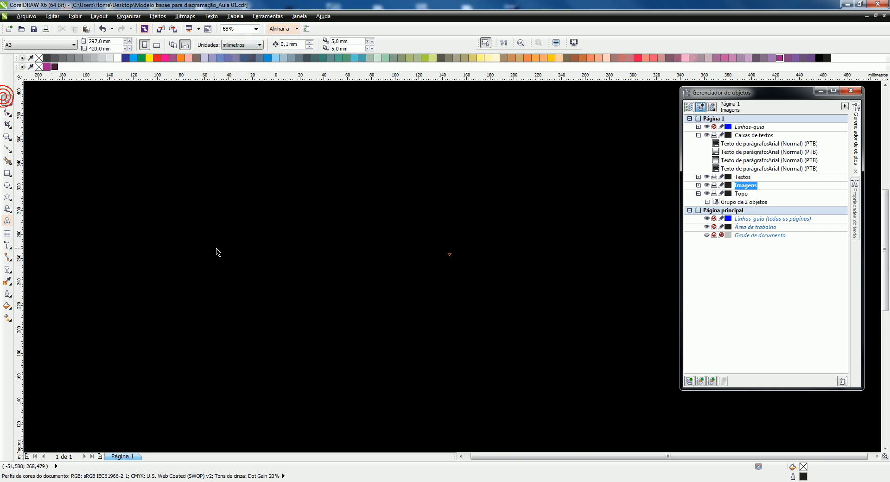
scroll(222, 93, "down", 8)
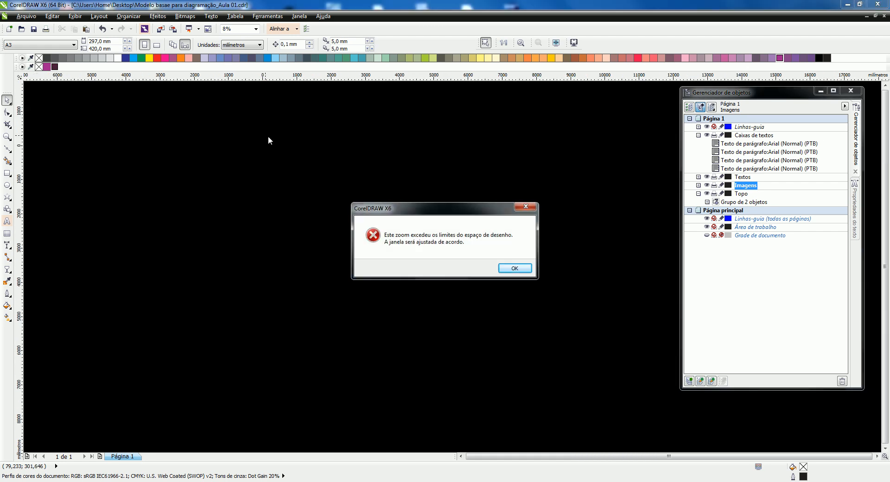
left_click(514, 267)
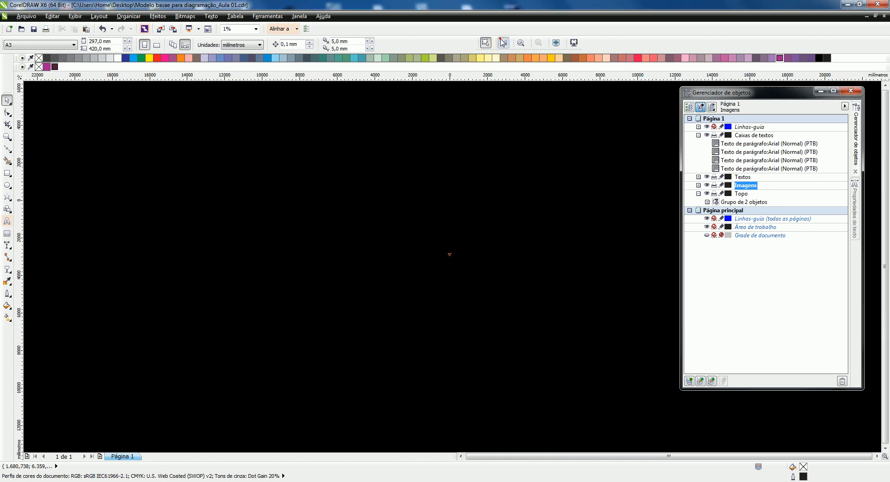
Try to restore the display with actual-size and page-fit zoom, select the first column's text frame and dismiss the zoom-limit error
left_click(502, 43)
left_click(556, 42)
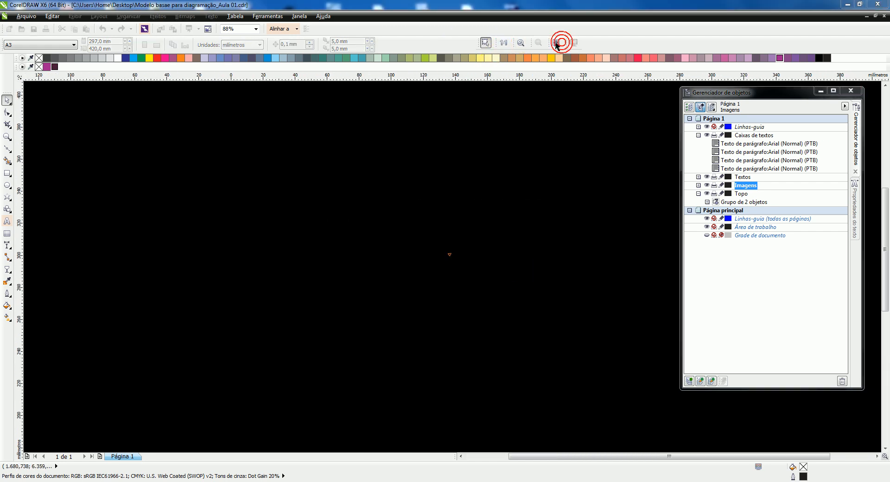
left_click(504, 42)
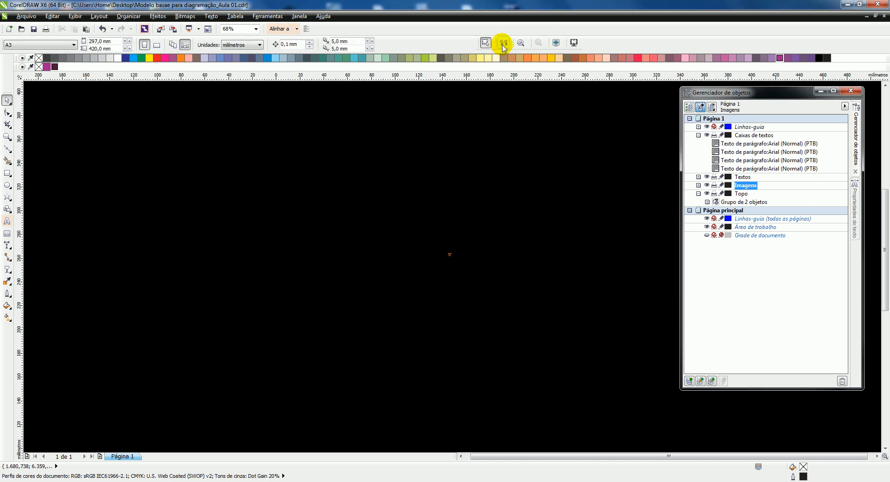
left_click(486, 43)
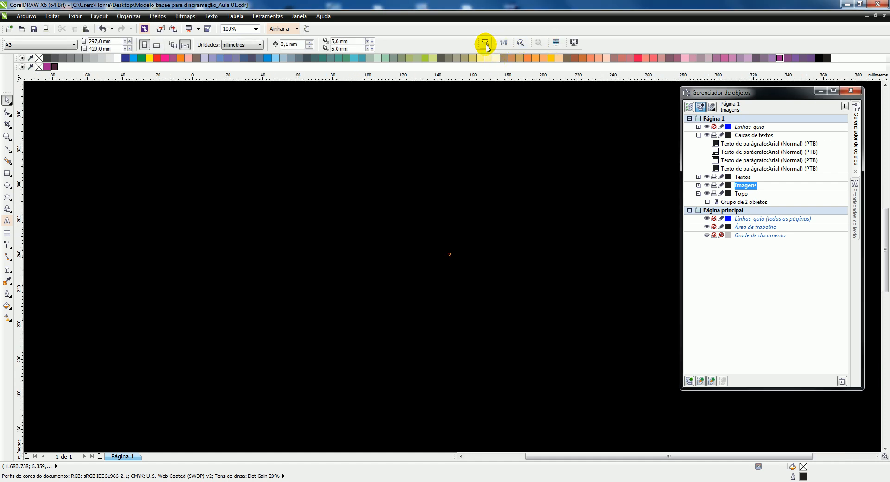
left_click(297, 252)
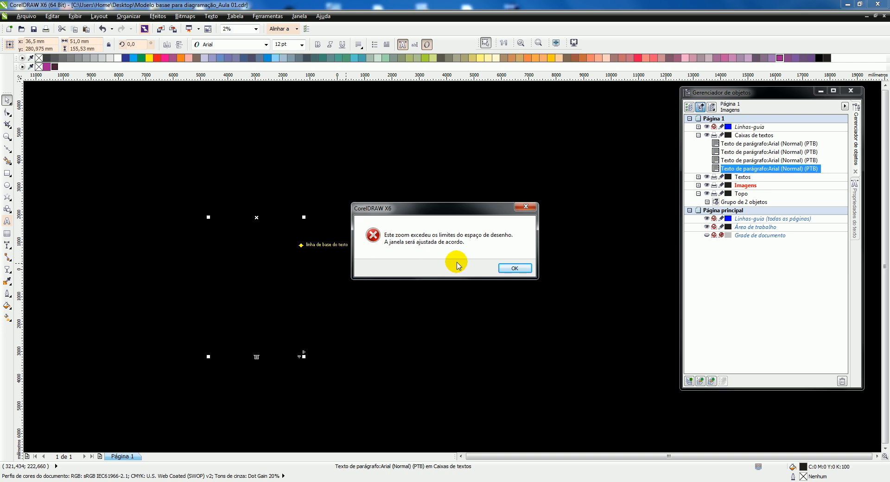
left_click(514, 267)
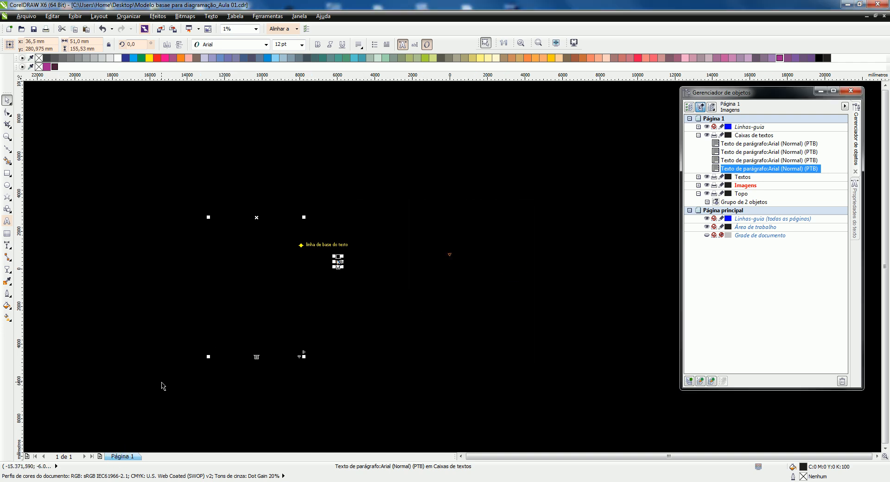
Switch to the open Cinema document to check how it displays
key("ctrl+Tab")
key("ctrl+Tab")
key("ctrl+Tab")
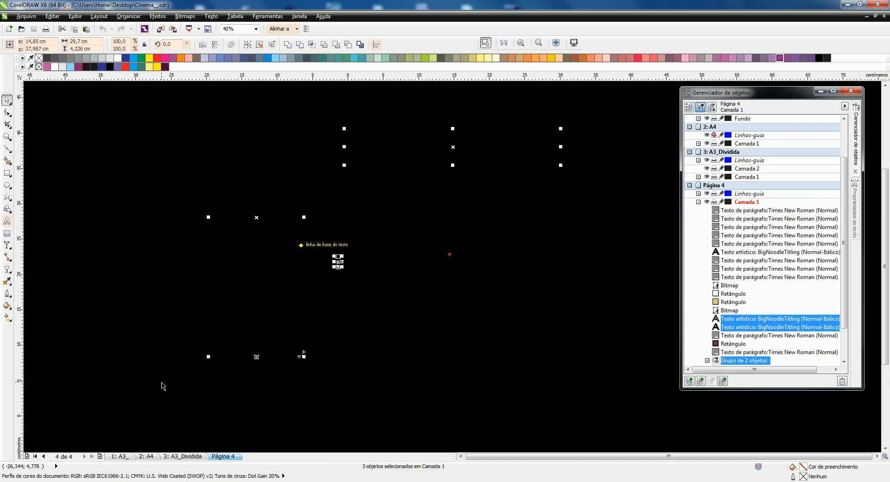
Cycle through the open application windows, including the Wikipedia page in Firefox, and return to CorelDRAW
key("super+Tab")
key("super+Tab")
key("super+Tab")
key("super+Tab")
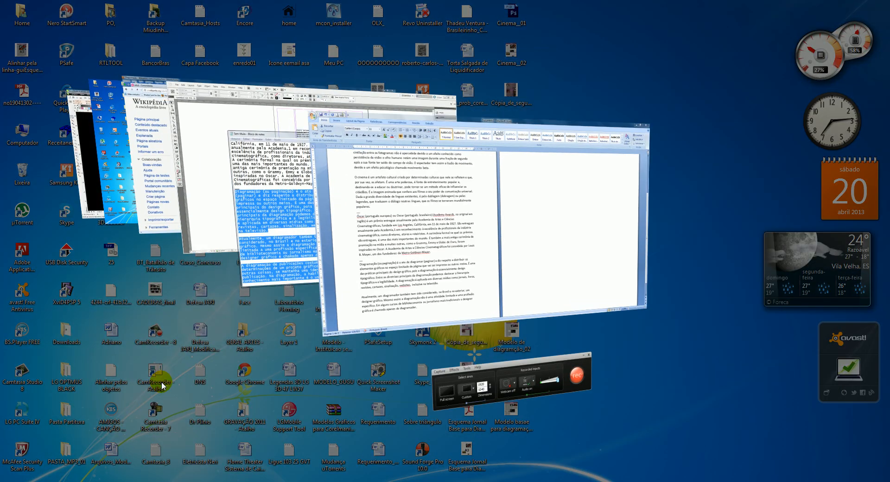
key("super+Tab")
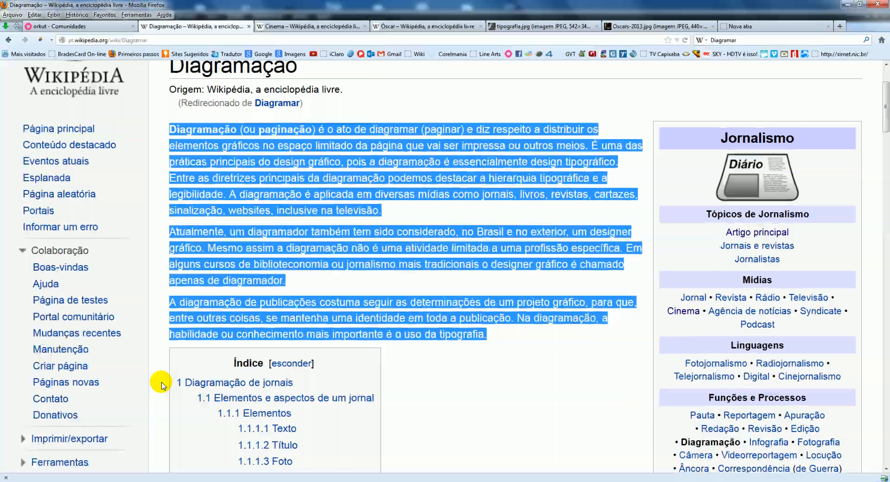
key("super+Tab")
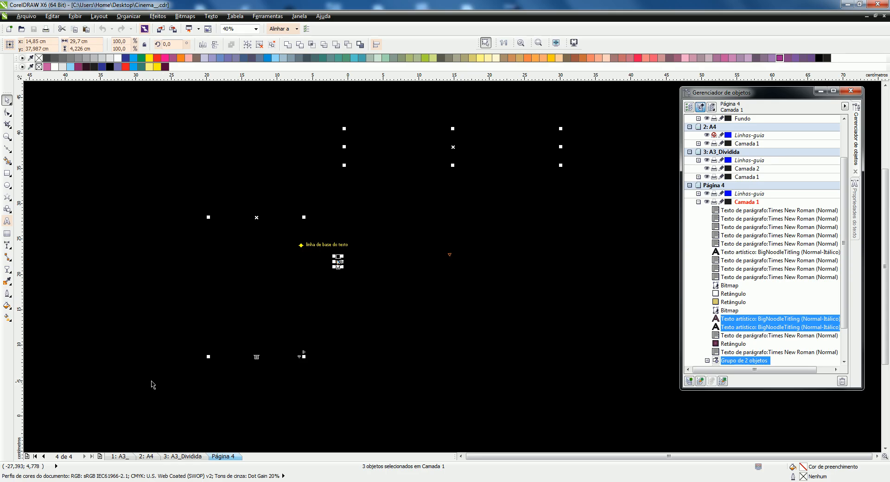
Check the A3_Dividida and A4 pages of the Cinema document and return to Página 4
left_click(190, 458)
left_click(154, 457)
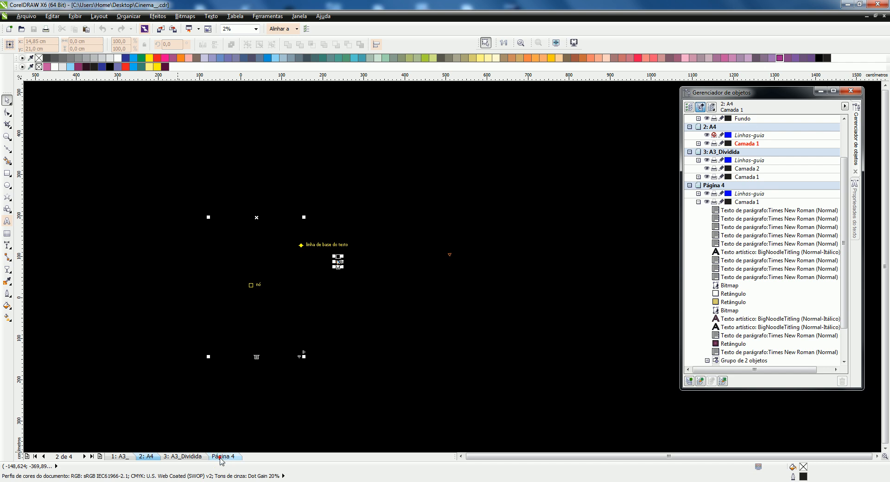
left_click(221, 457)
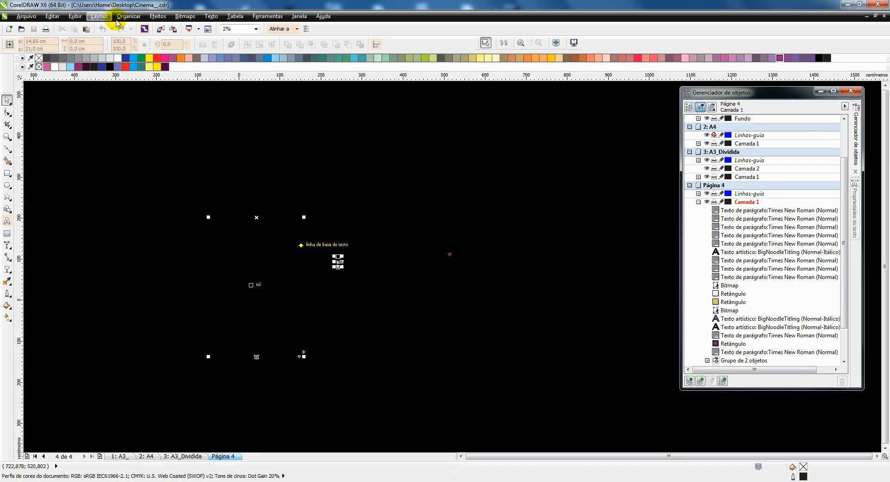
Try to restore the Cinema document's display by zooming the view to fit all objects and changing the zoom
left_click(256, 29)
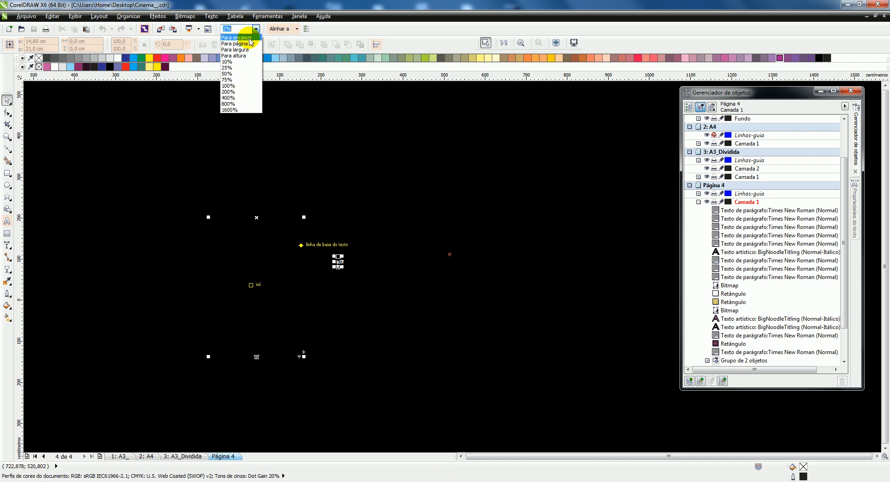
left_click(249, 39)
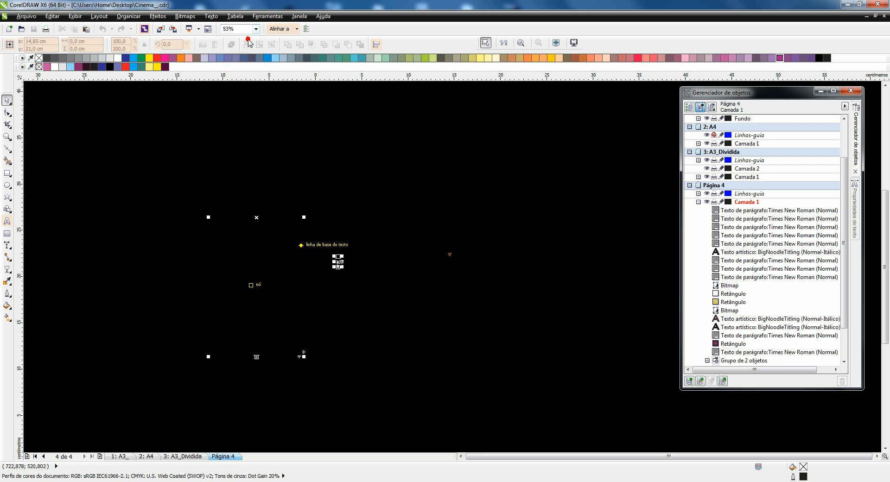
left_click(292, 128)
scroll(353, 237, "down", 2)
scroll(341, 218, "up", 4)
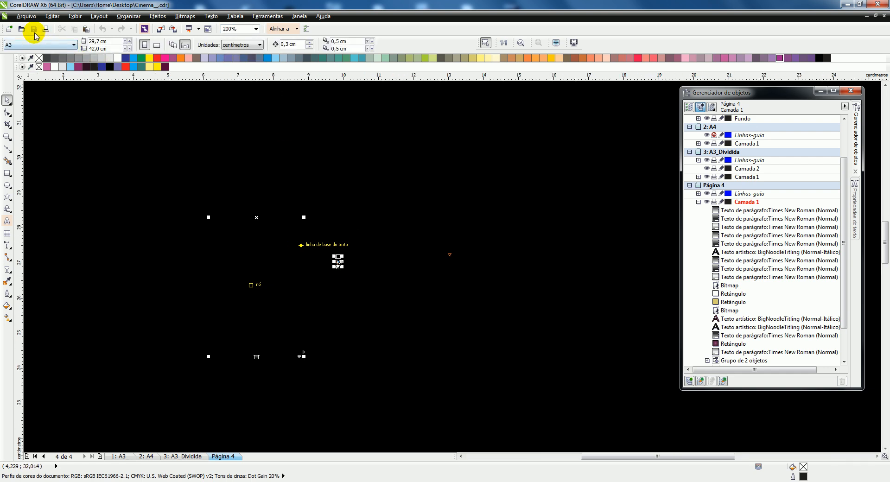
Close the Cinema document, then close Modelo basae para diagramação_Aula 01 and save its changes
left_click(884, 16)
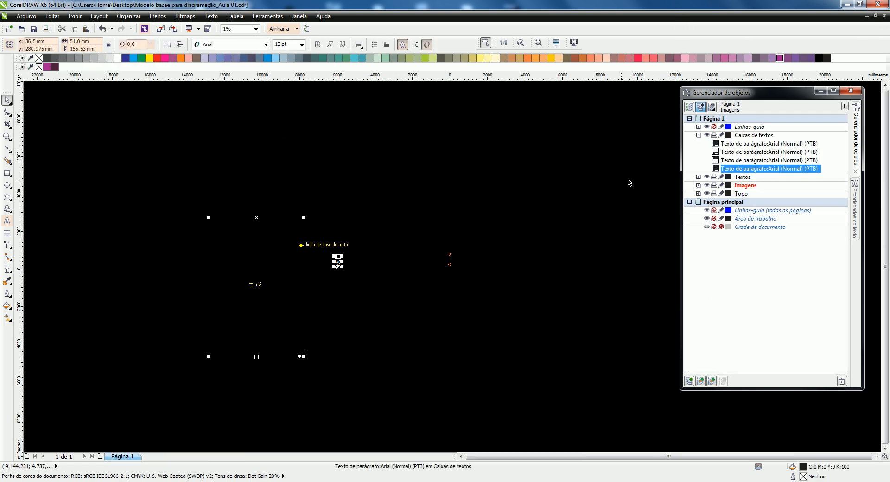
left_click(884, 16)
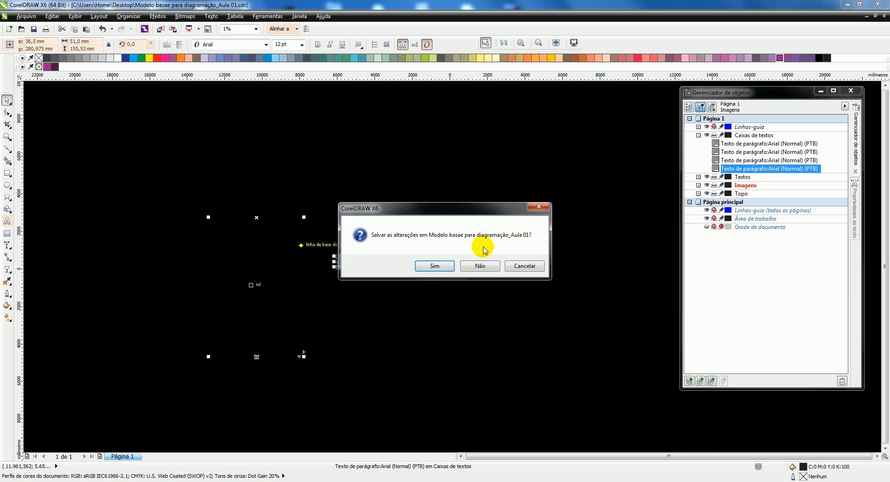
left_click(435, 266)
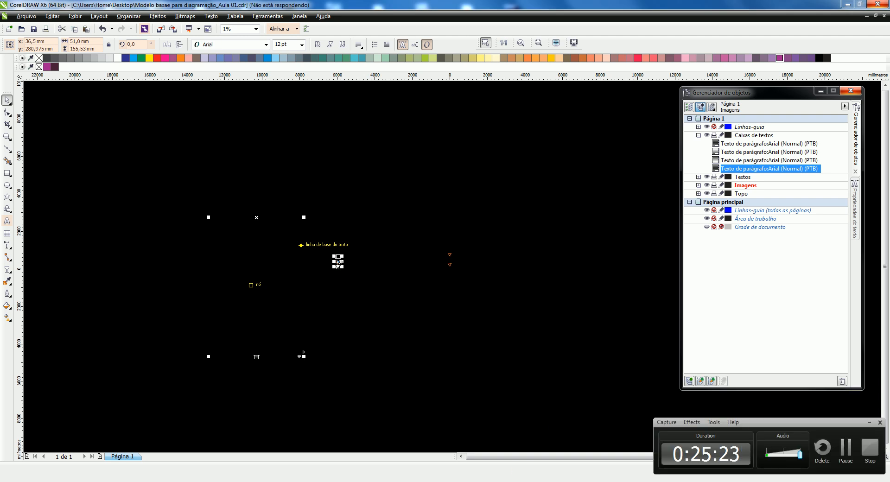
Force the unresponsive CorelDRAW X6 program to close
left_click(301, 481)
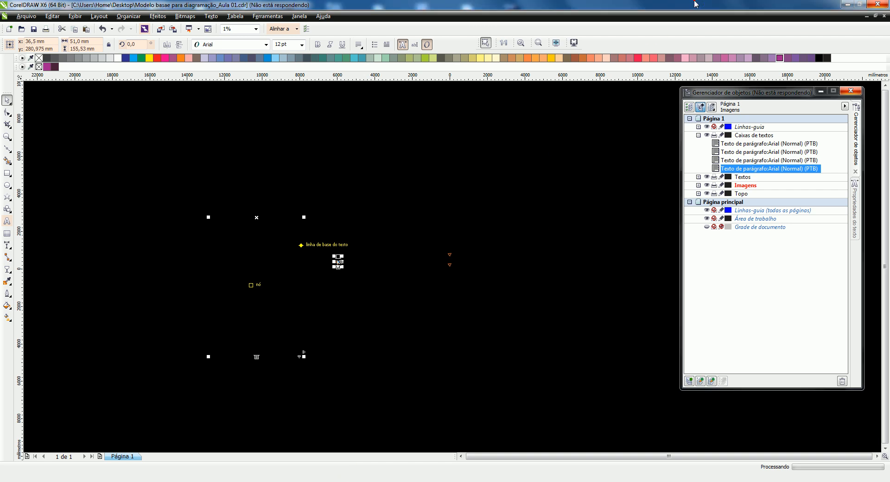
left_click(881, 4)
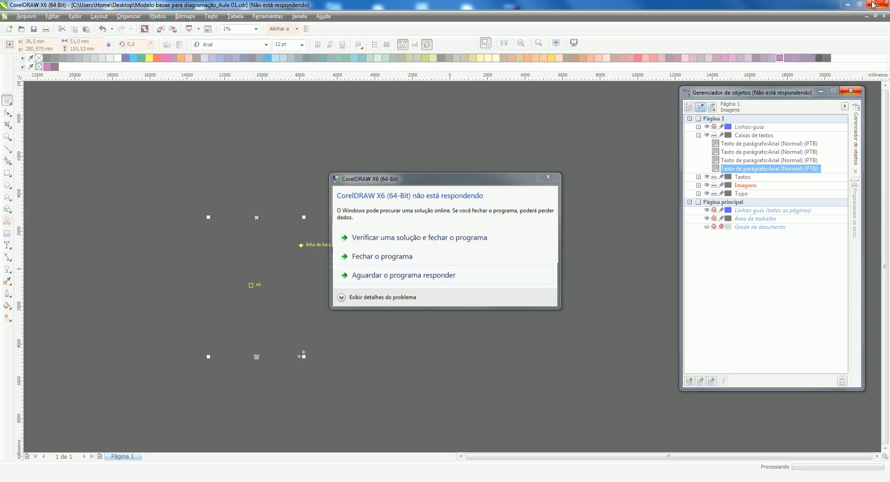
left_click(338, 255)
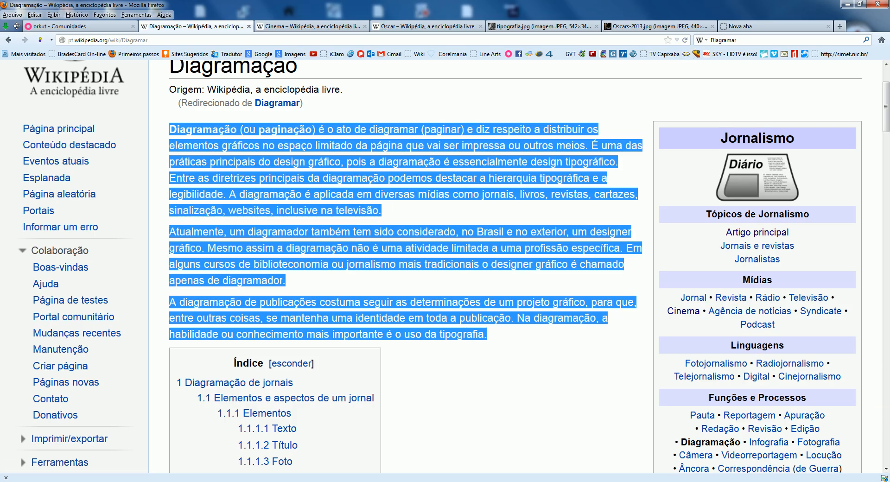
Restart CorelDRAW X6 and dismiss its welcome screen
key("super")
mouse_move(113, 274)
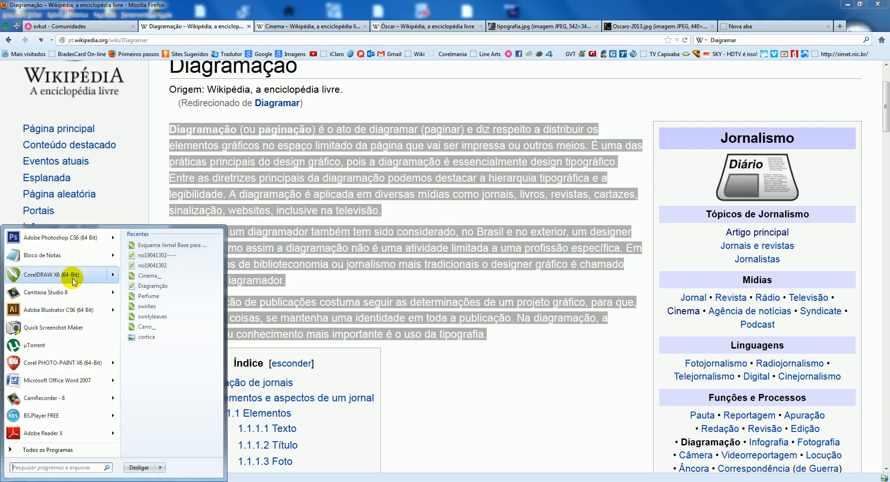
left_click(106, 277)
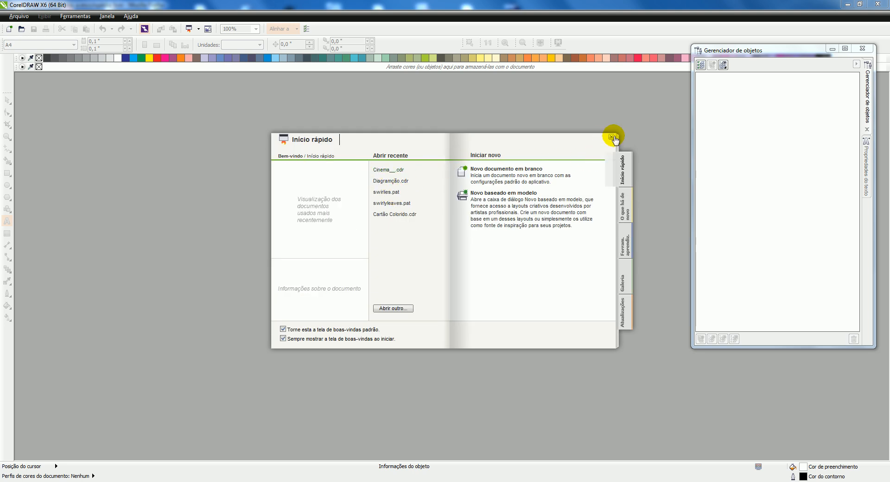
left_click(612, 138)
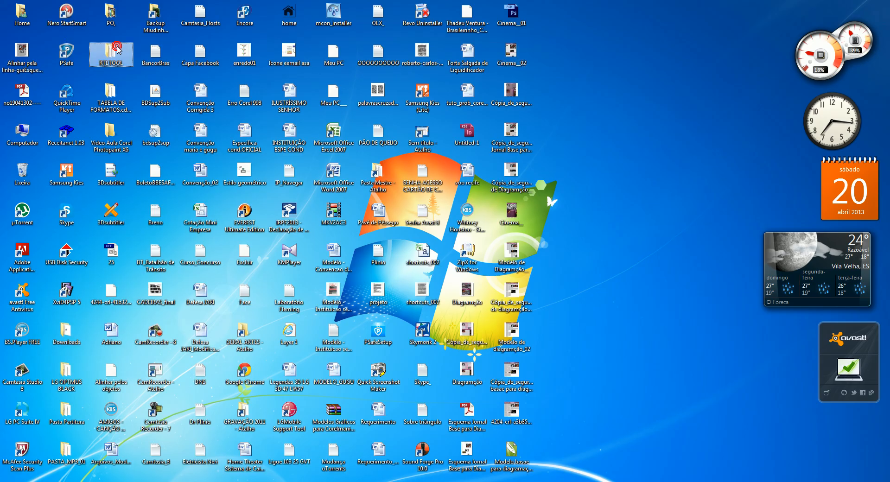
Look through the files in the desktop folder Video Aula Corel Photopaint X6 and return to the desktop
double_click(110, 135)
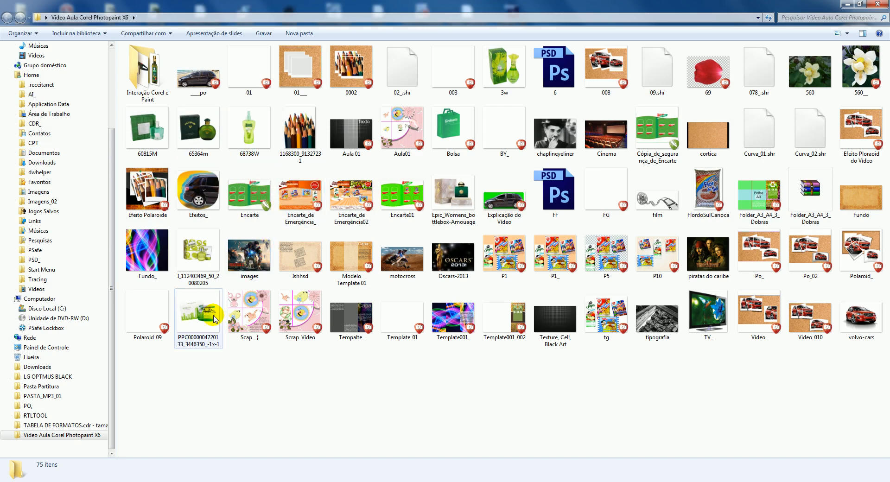
left_click(516, 178)
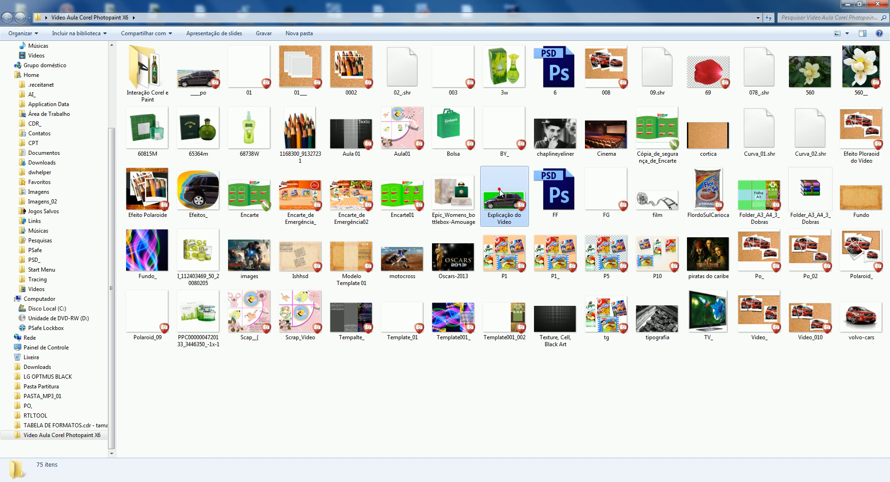
left_click(452, 313)
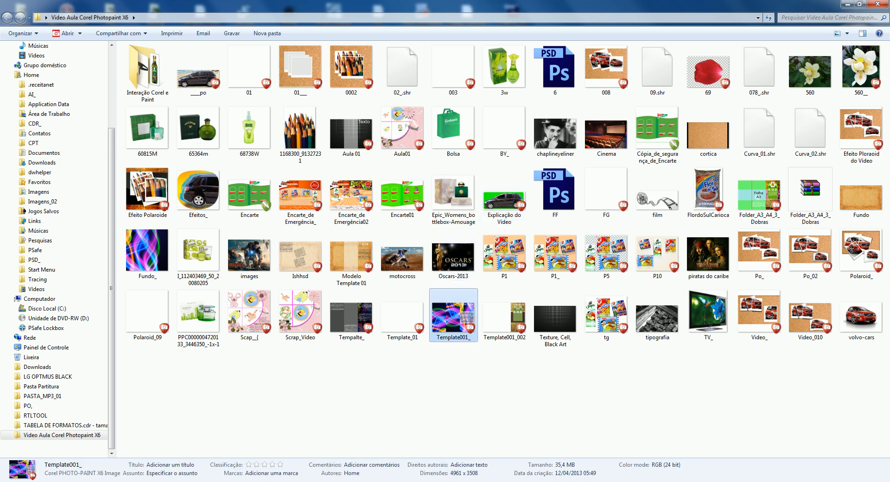
left_click(888, 481)
left_click(516, 254)
key("d")
key("d")
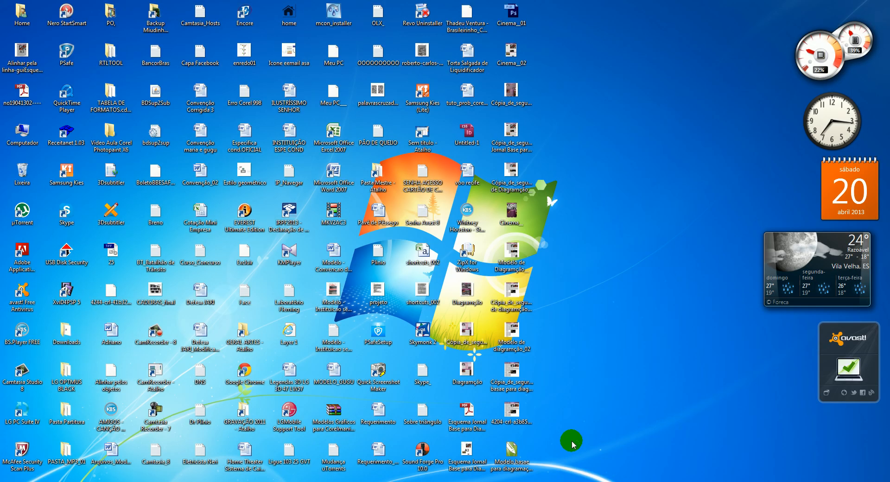
Open Modelo basae para diagramação_Aula 01 from the desktop and check its contents and the recent files list
left_click(515, 446)
left_click(515, 443)
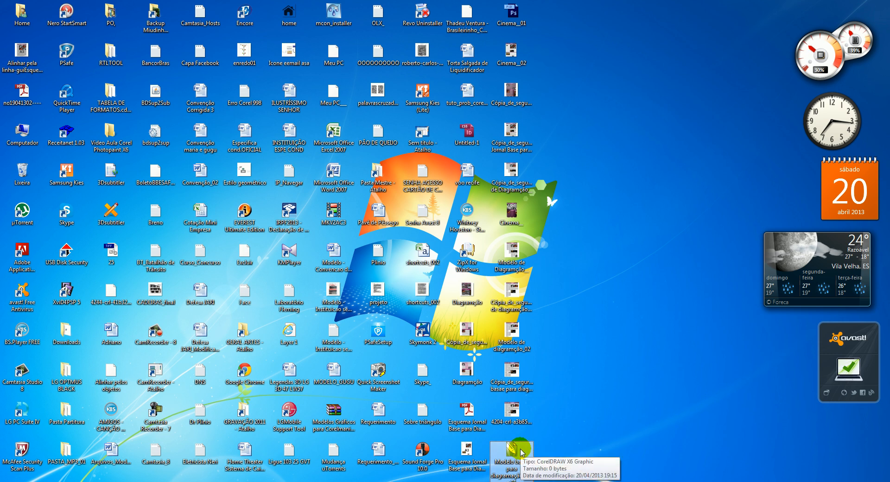
double_click(511, 445)
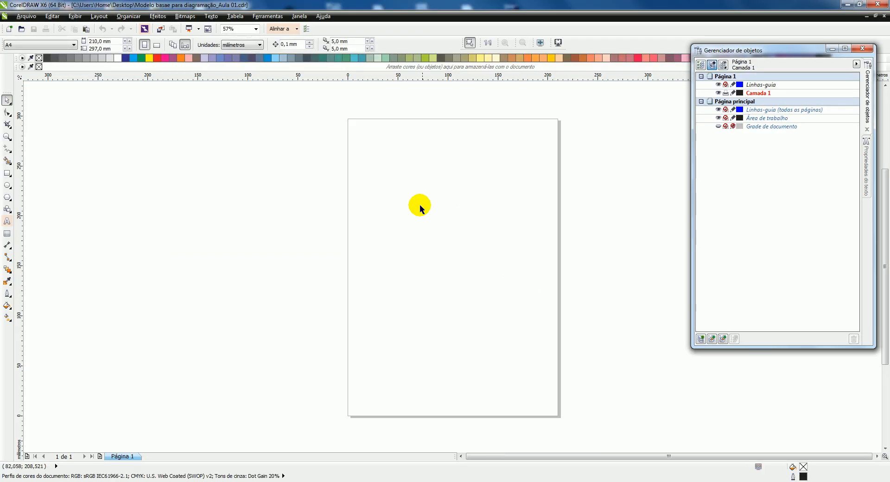
left_click(420, 207)
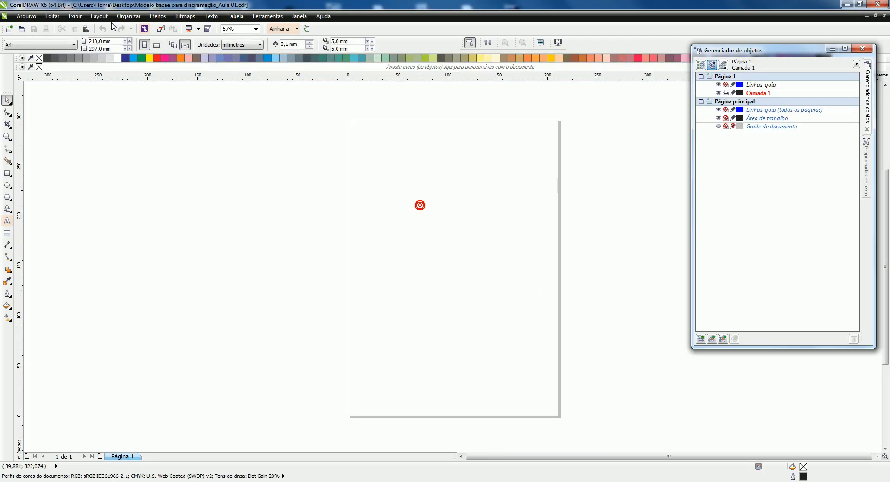
left_click(26, 16)
mouse_move(51, 57)
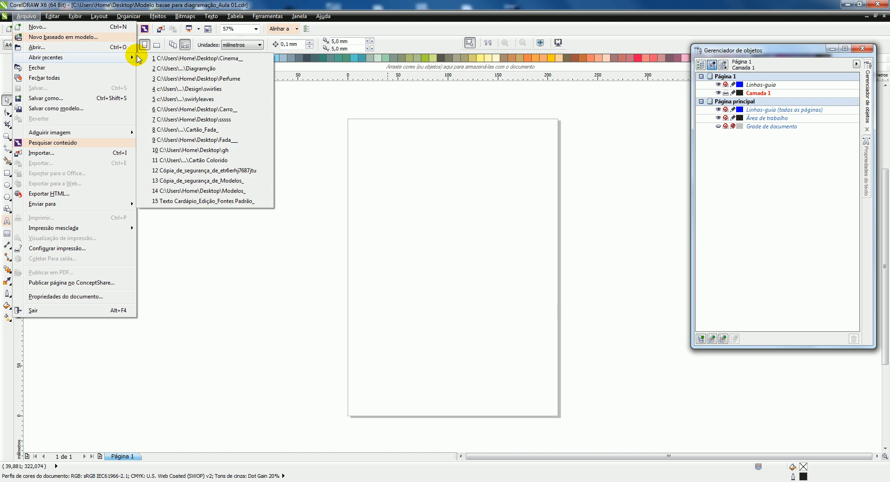
left_click(517, 244)
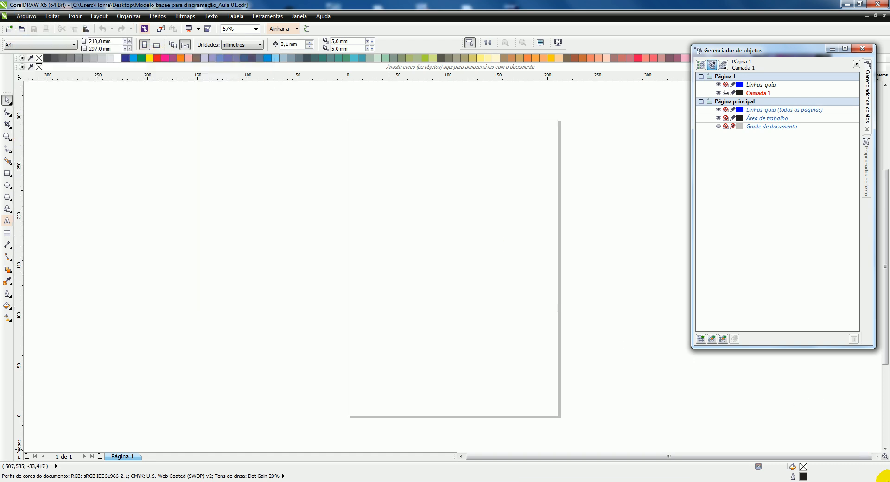
Open the backup file Cópia_de_segurança_de_Modelo basae para diagramação_Aula 01 from the desktop
left_click(874, 471)
left_click(588, 390)
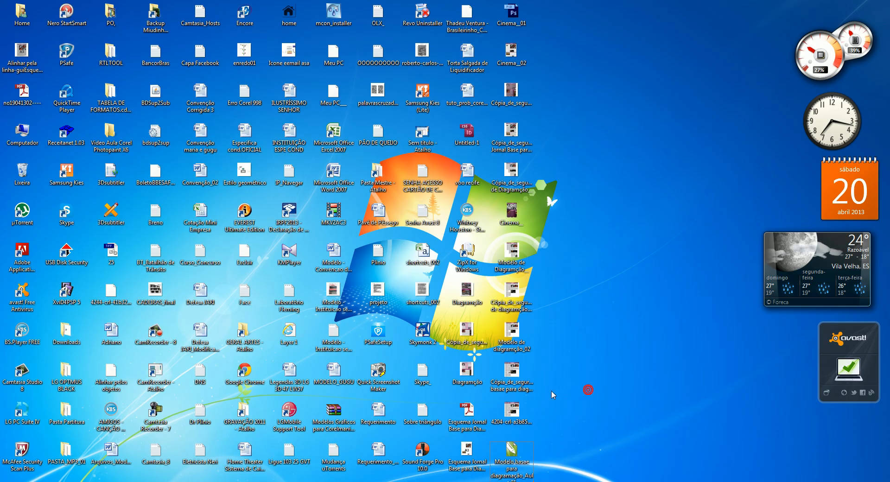
left_click(526, 381)
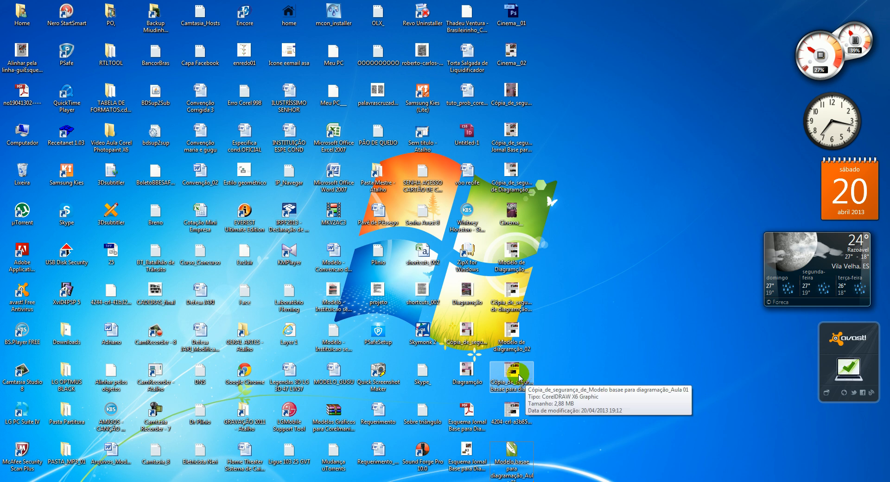
left_click(519, 376)
double_click(513, 375)
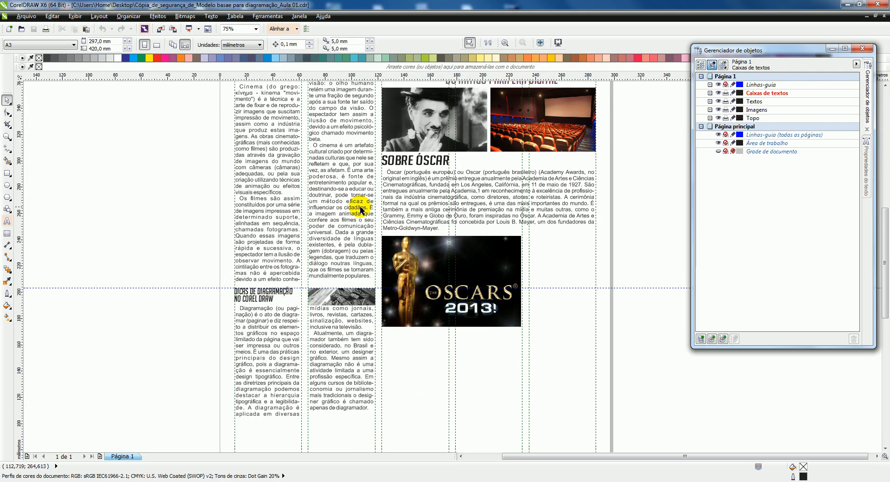
Review the backup page and save it to the desktop under the new name Auala_01
scroll(352, 221, "down", 2)
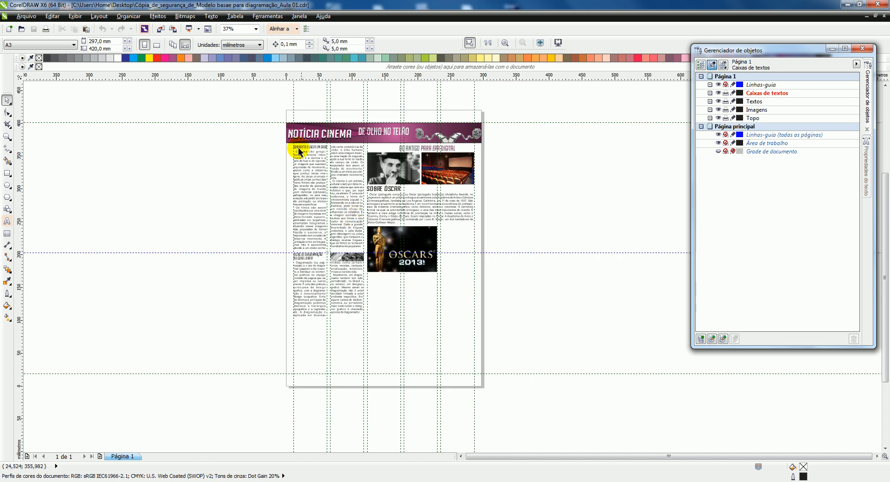
scroll(301, 153, "up", 2)
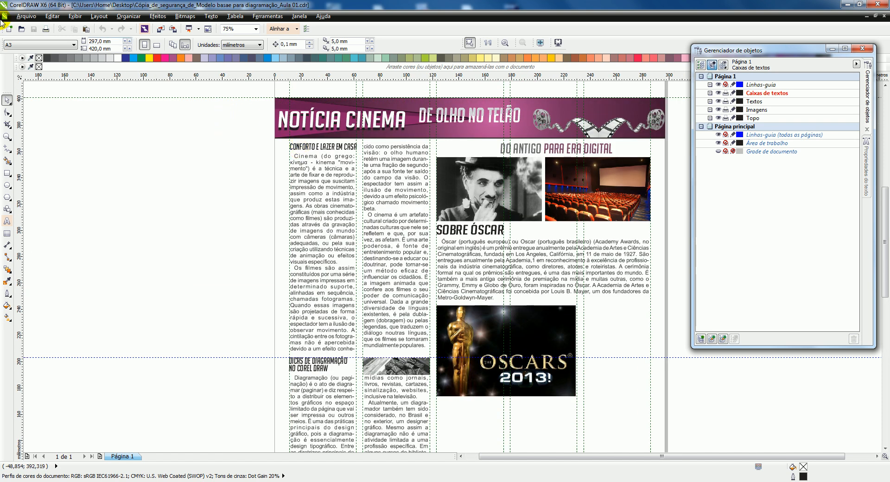
left_click(24, 19)
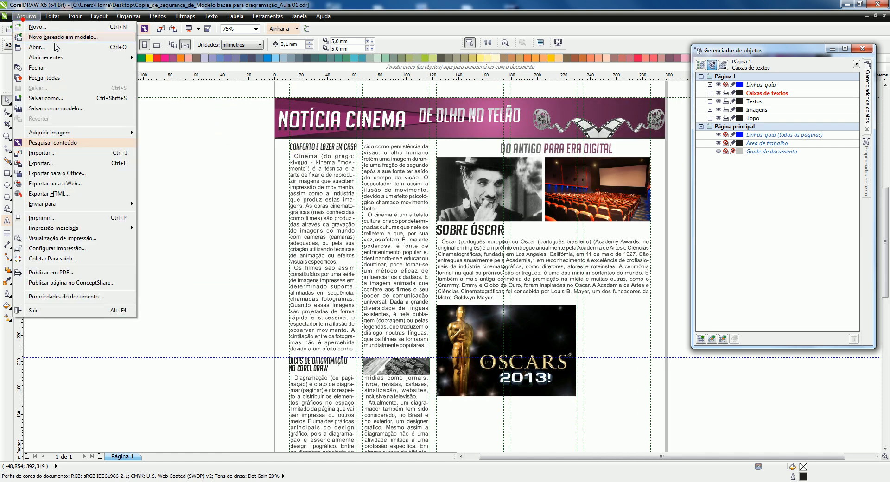
left_click(51, 98)
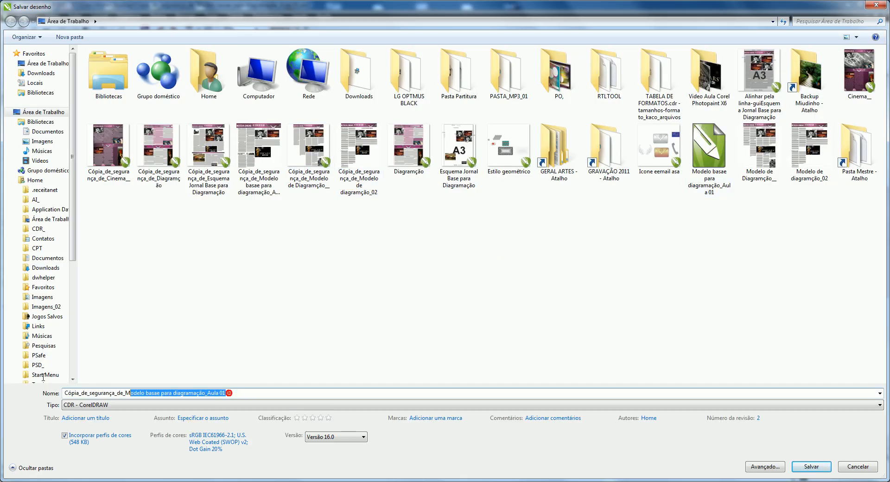
type("Auala_")
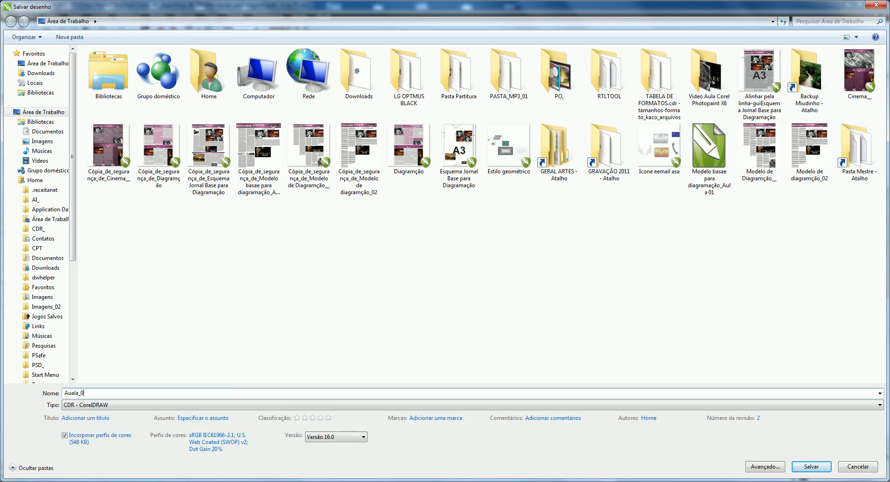
key("Return")
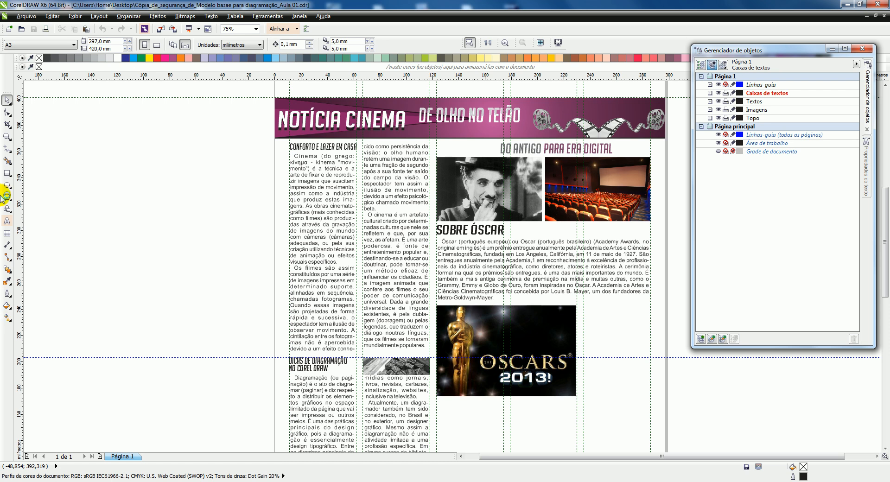
Inspect the page layout up close and as a whole, and select all the objects on the page
left_click(194, 143)
scroll(319, 160, "up", 1)
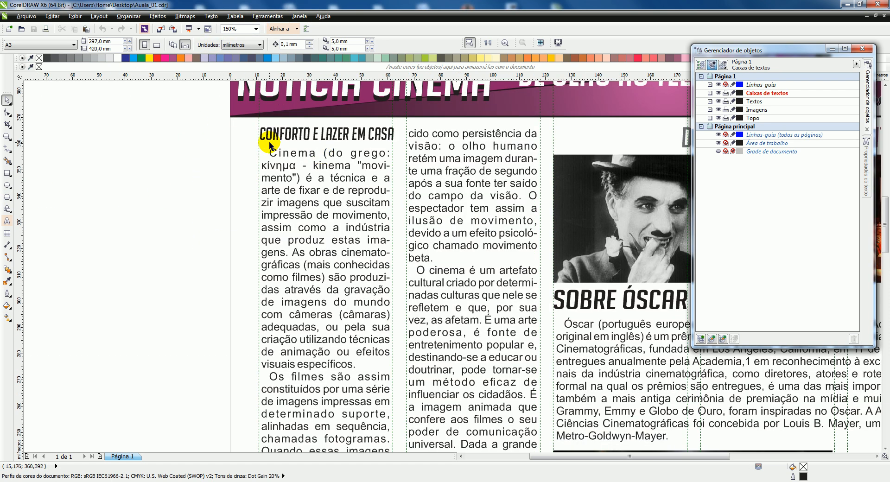
scroll(270, 144, "down", 1)
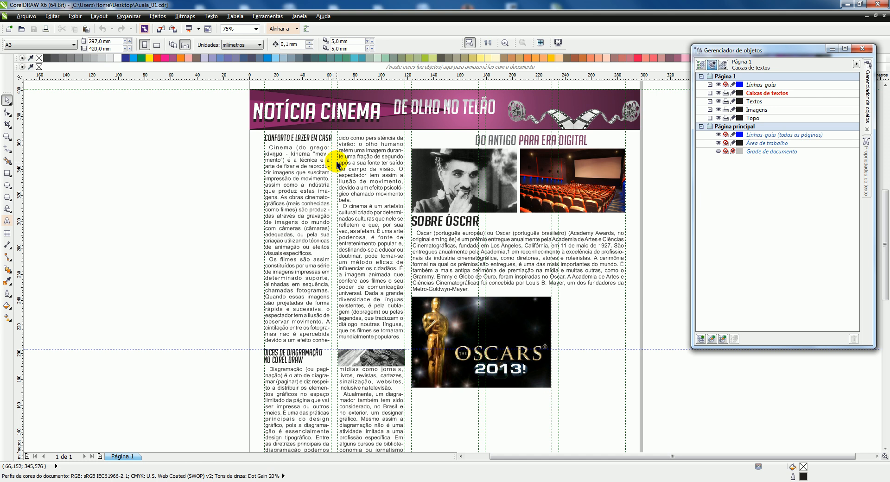
scroll(263, 118, "down", 1)
scroll(263, 118, "up", 1)
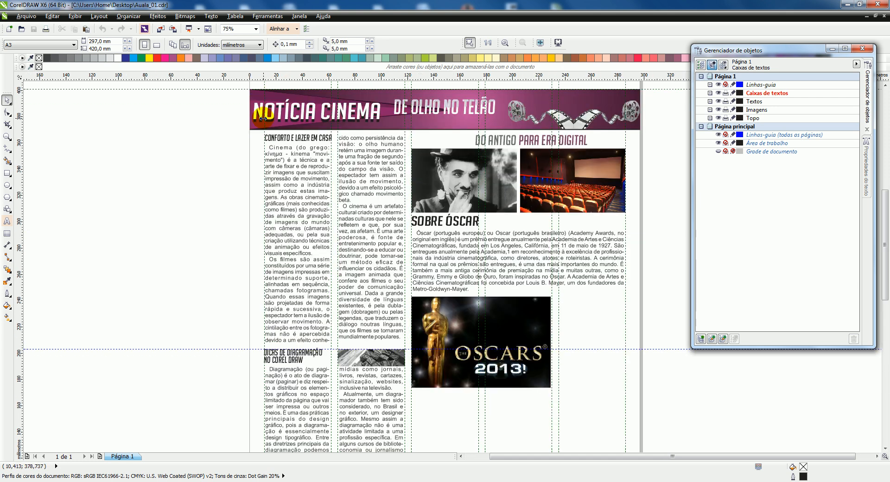
scroll(287, 125, "down", 2)
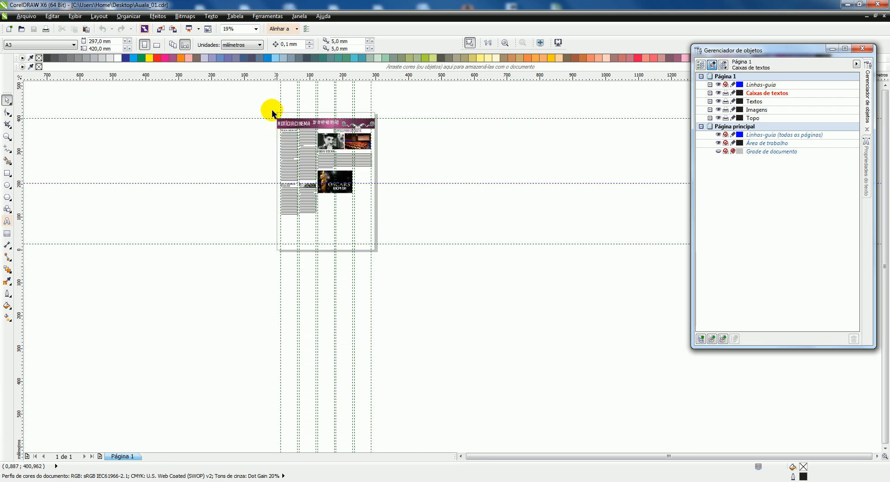
left_click_drag(391, 222, 393, 224)
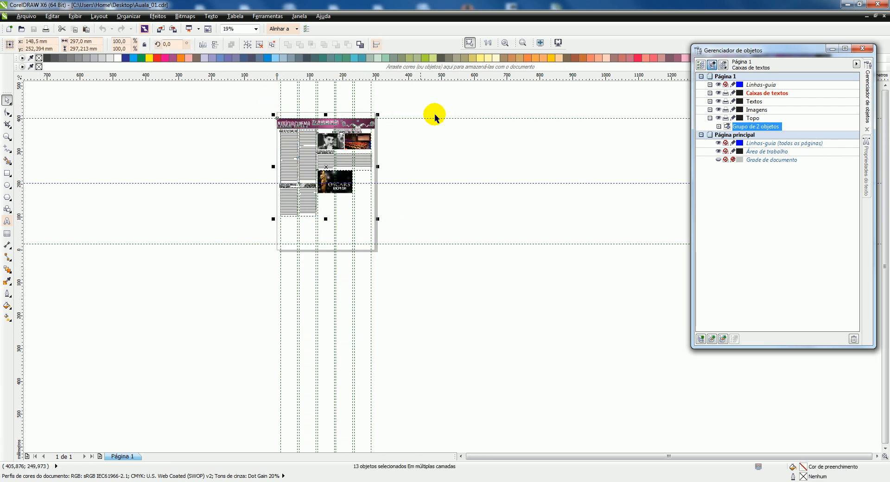
Fit all objects in the view, check the page in full-screen preview, and clear the selection
left_click(505, 43)
key("F9")
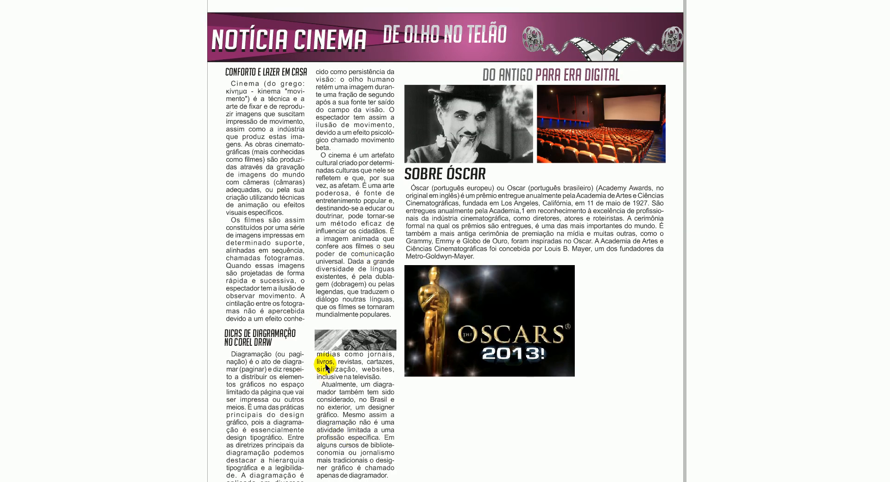
key("F9")
left_click(261, 144)
Sample the dark plum C54 M84 Y42 K54 from the header banner and add it to the document palette
scroll(265, 147, "up", 3)
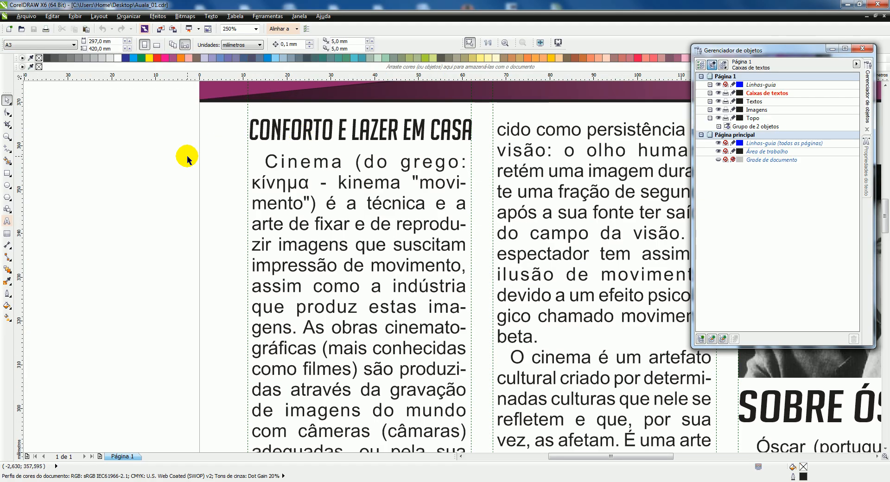
scroll(220, 197, "down", 2)
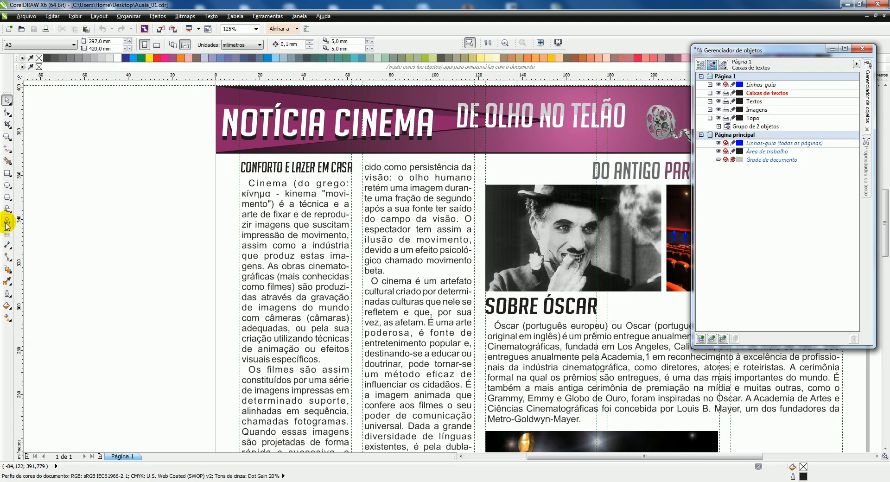
left_click(8, 282)
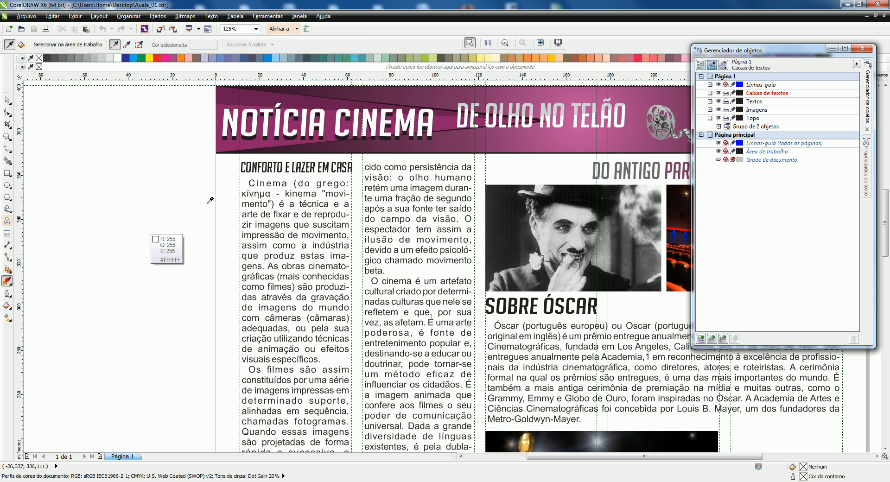
left_click(336, 146)
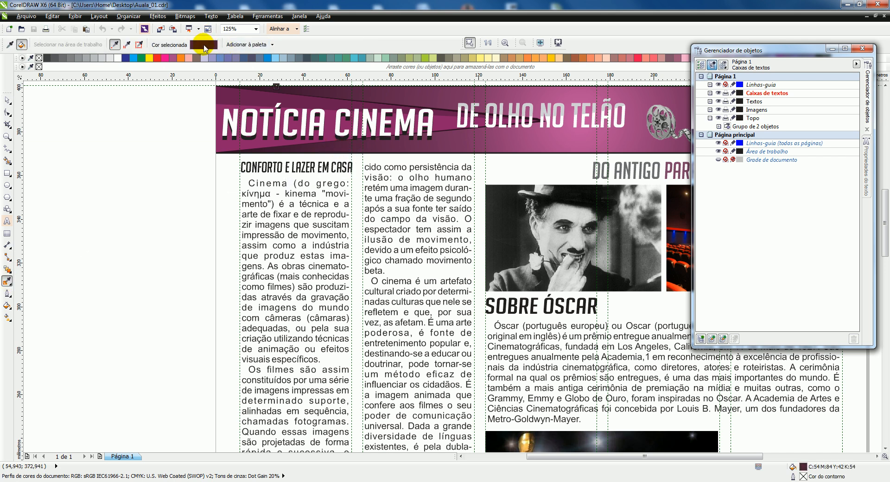
left_click_drag(167, 70, 167, 72)
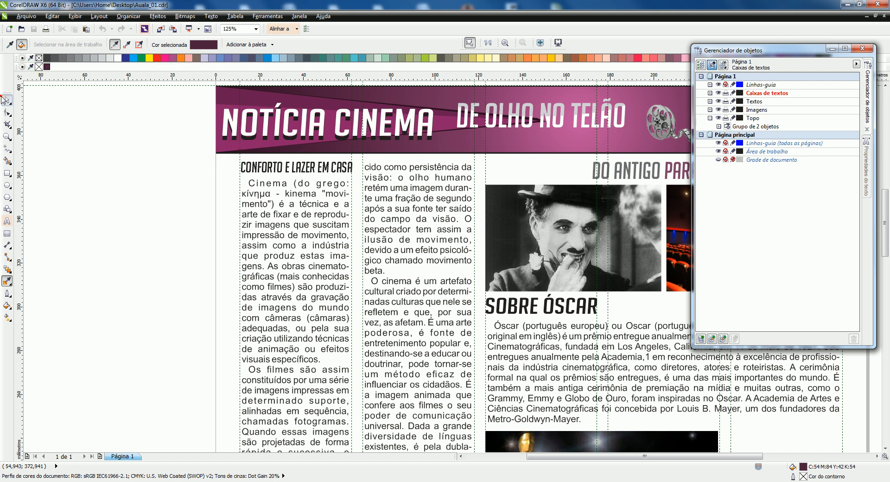
left_click(5, 100)
left_click(78, 122)
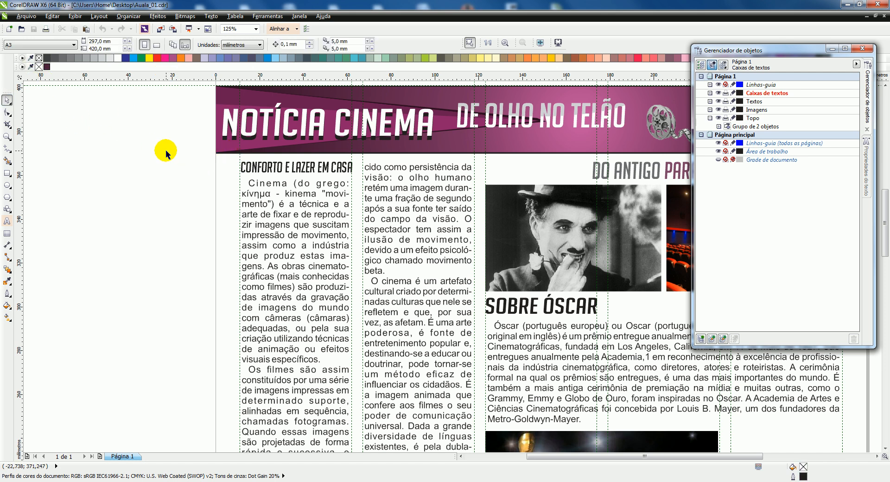
Make the opening words from "Cinema" to "movimento") in the first column bold and colour them plum C54 M84 Y42 K54
scroll(280, 176, "up", 1)
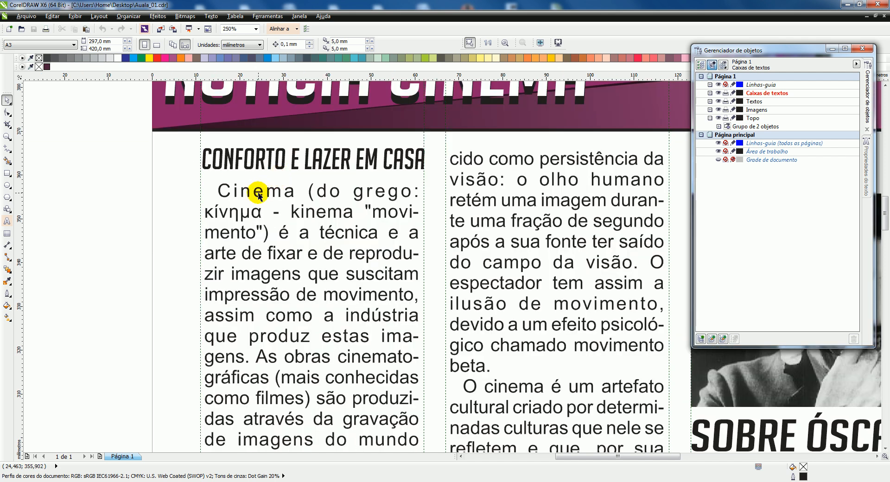
left_click(7, 222)
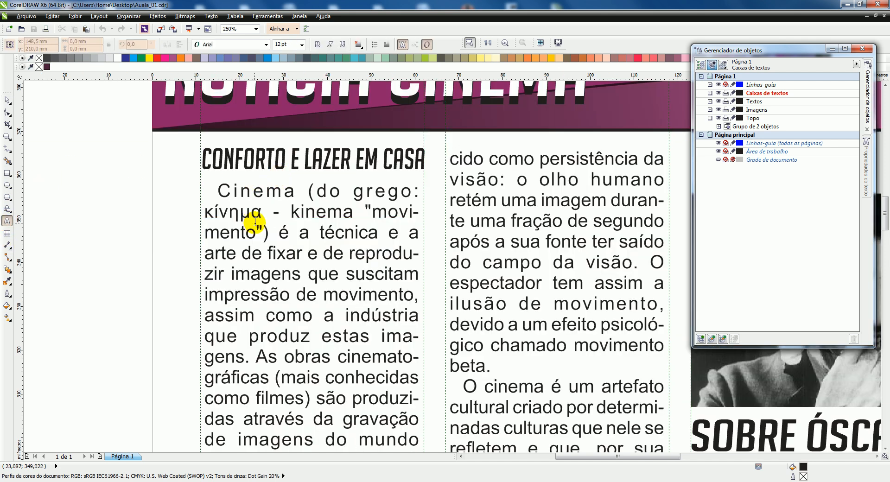
left_click(271, 237)
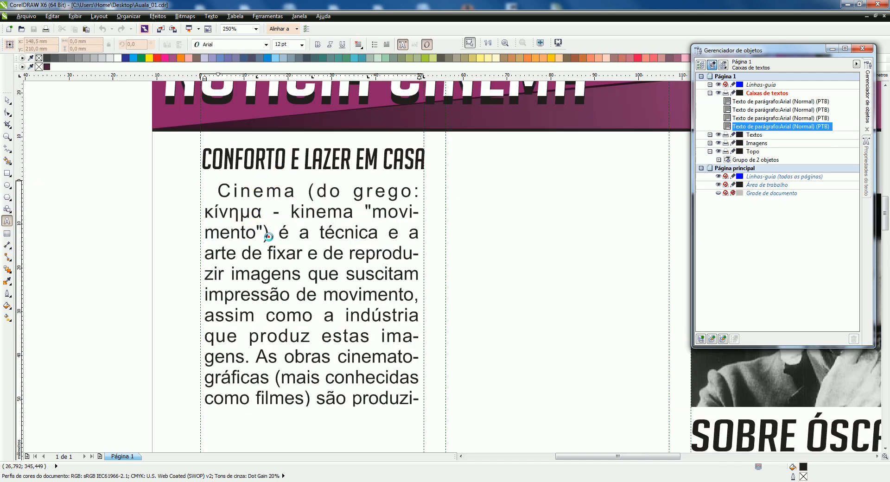
left_click_drag(271, 237, 217, 189)
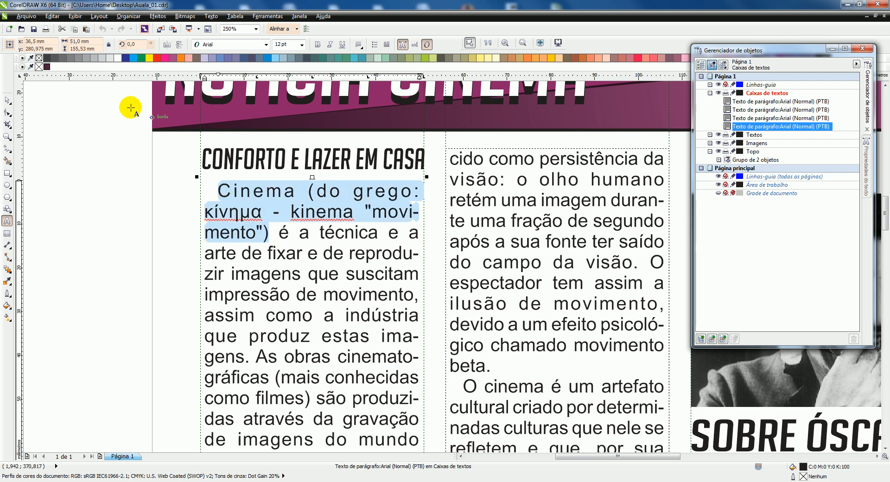
left_click(49, 66)
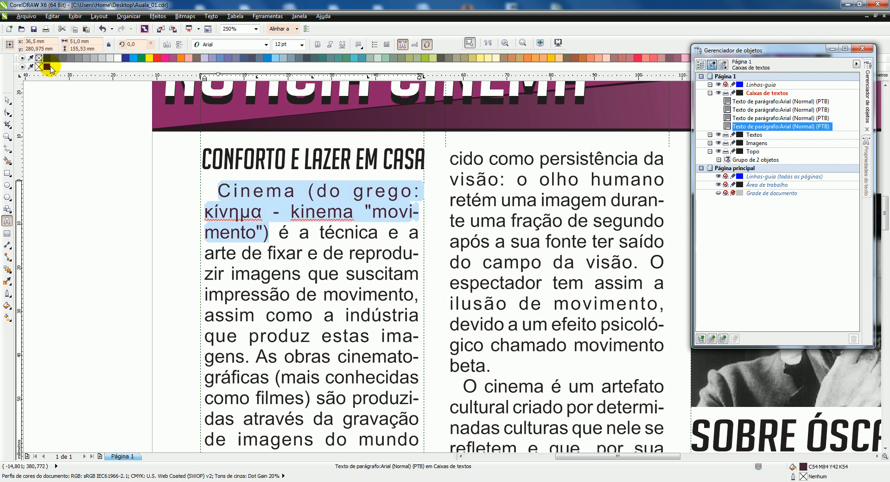
left_click(320, 45)
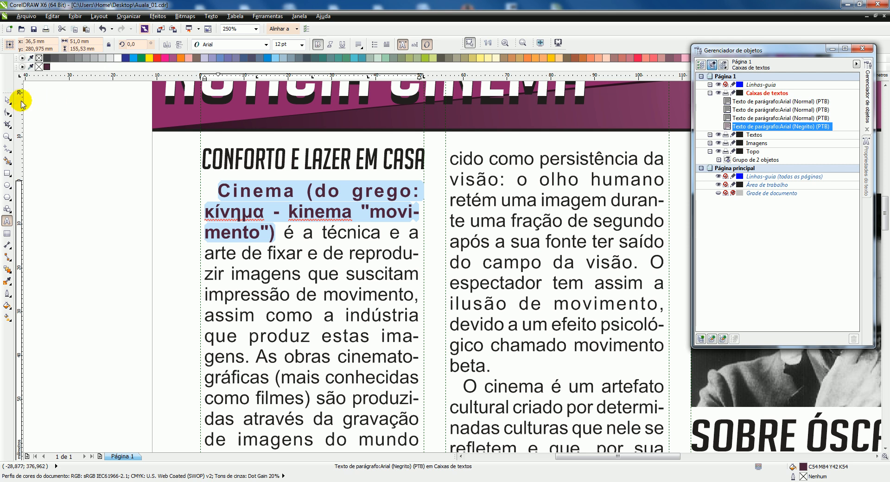
left_click(7, 100)
Select all page objects to fit them in the view, check the recoloured opening words in full-screen preview, and deselect
key("F3")
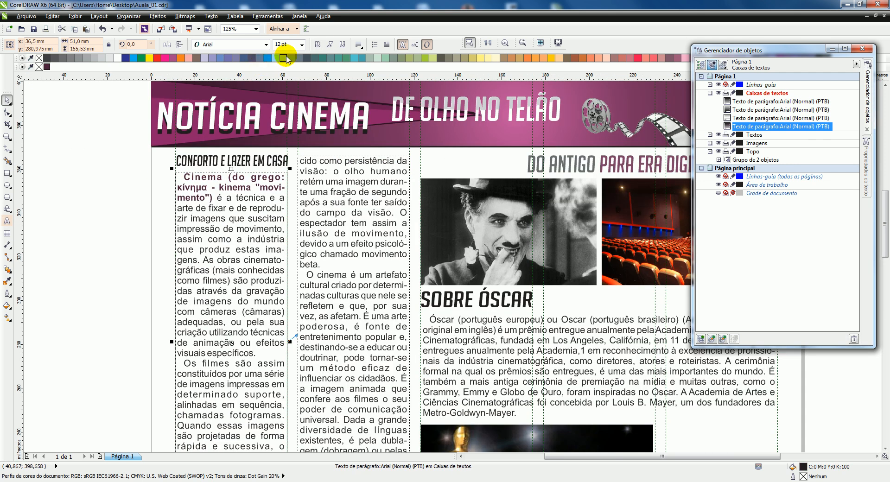
key("F3")
key("F3")
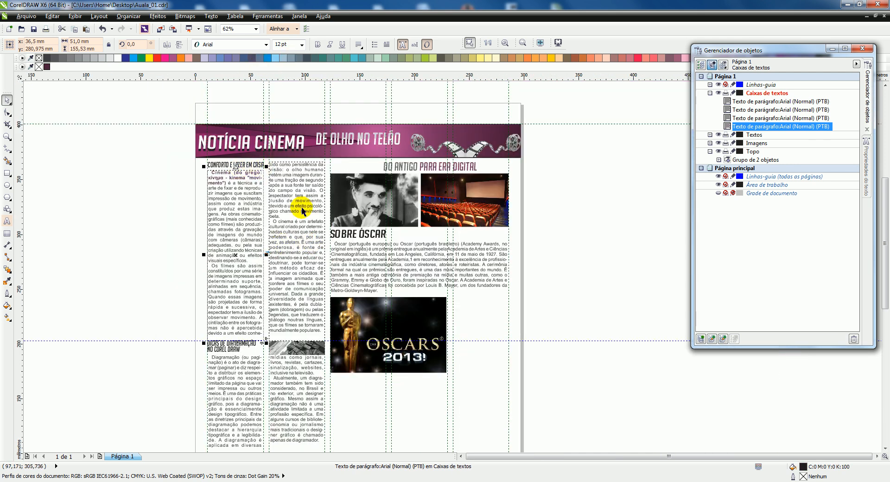
left_click_drag(214, 114, 424, 320)
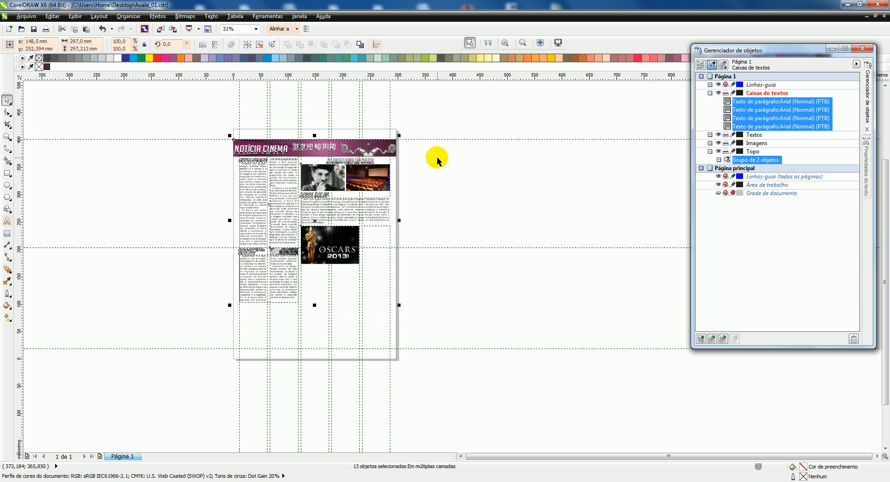
left_click(505, 44)
key("F9")
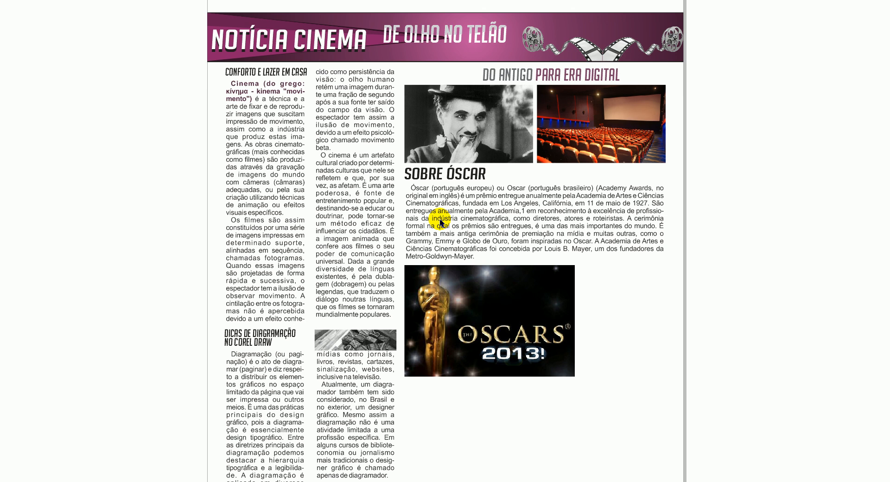
key("F9")
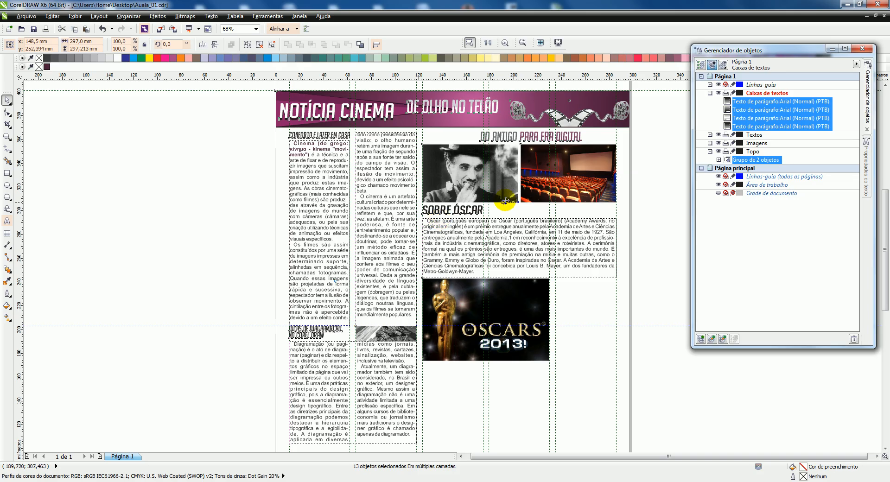
left_click(647, 228)
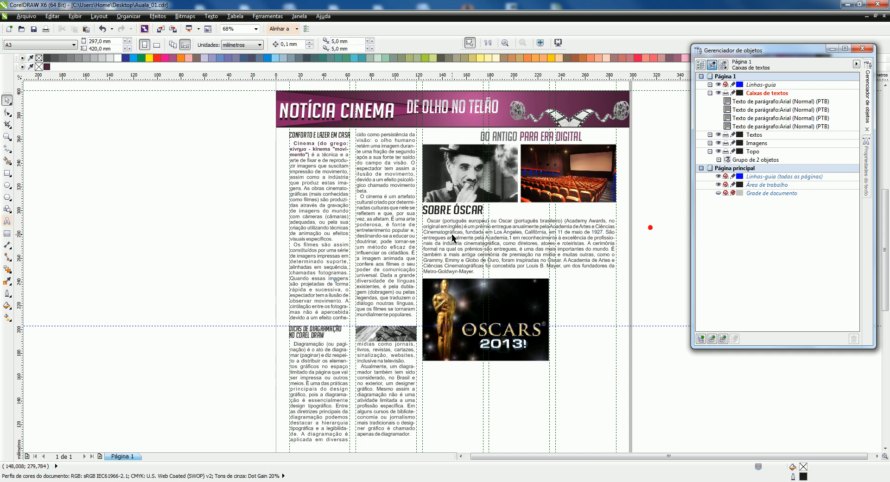
Collapse the Caixas de textos and Topo layers in the object list and save the document
left_click(509, 252)
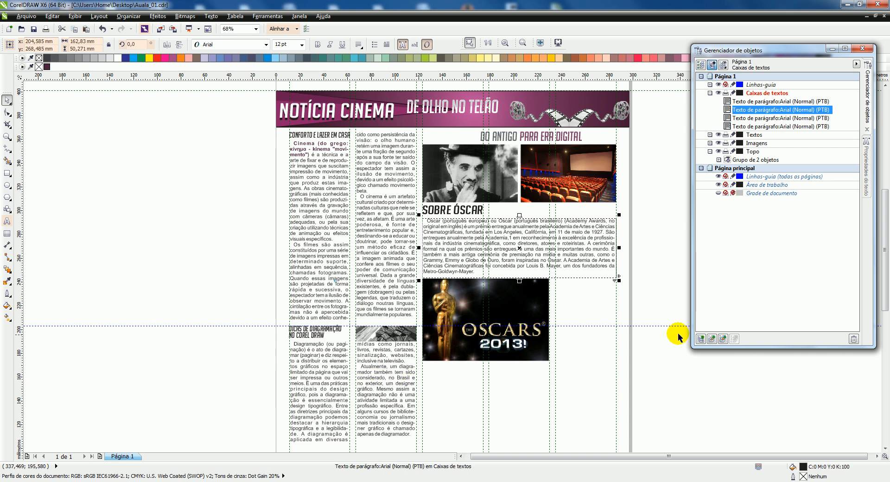
left_click(710, 93)
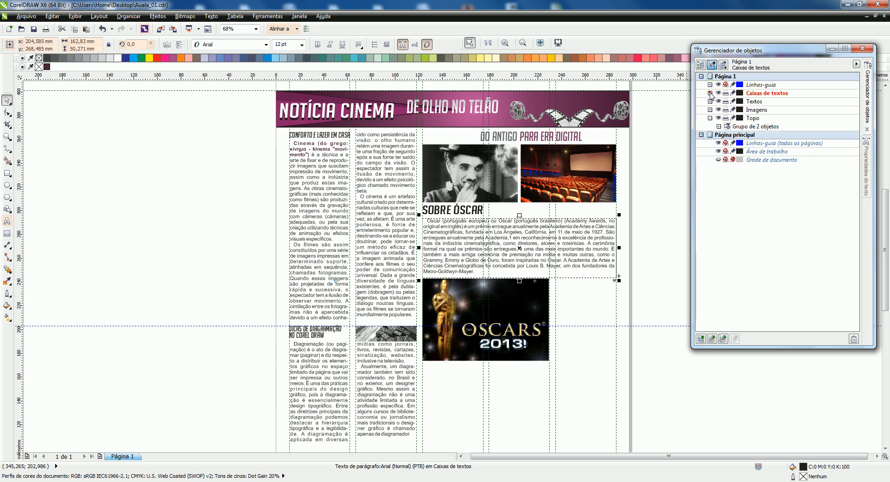
left_click(710, 118)
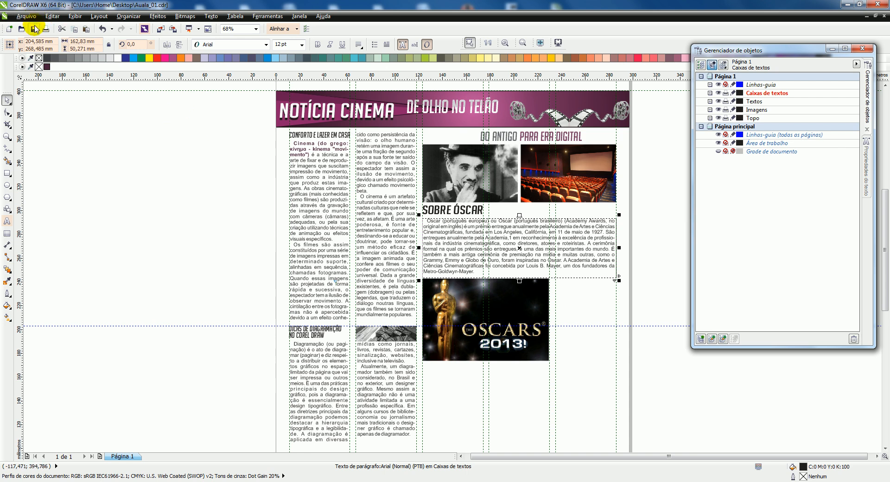
left_click(35, 29)
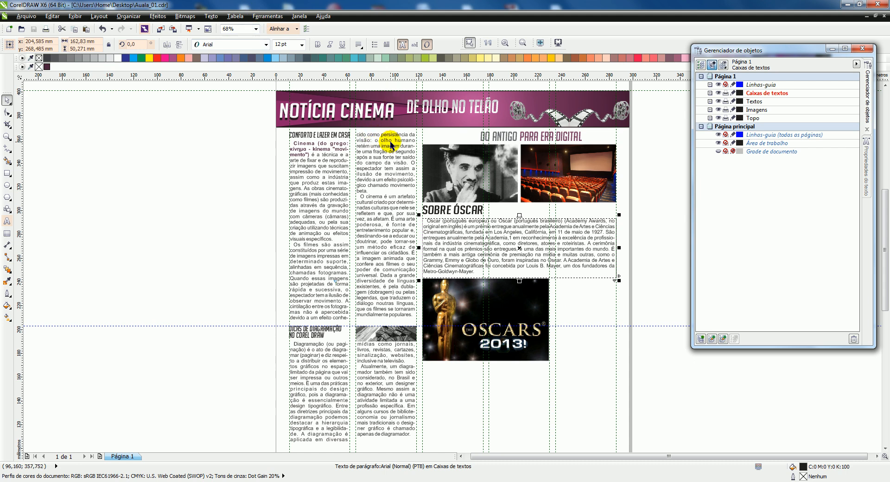
Examine the page in full-screen preview, both at the current zoom and at 100%
left_click(538, 43)
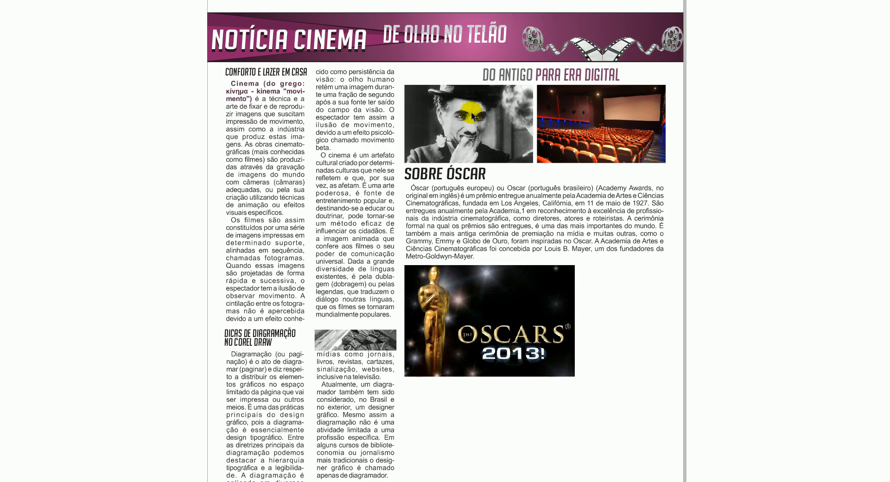
left_click(369, 206)
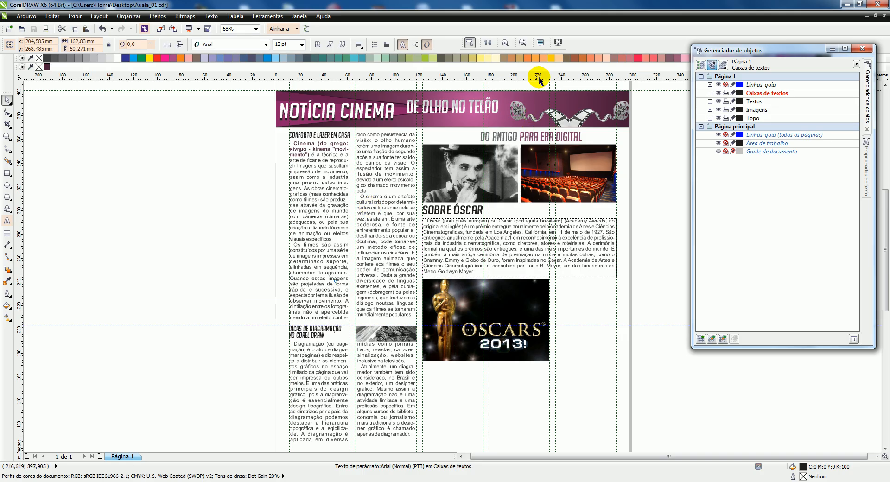
left_click(488, 44)
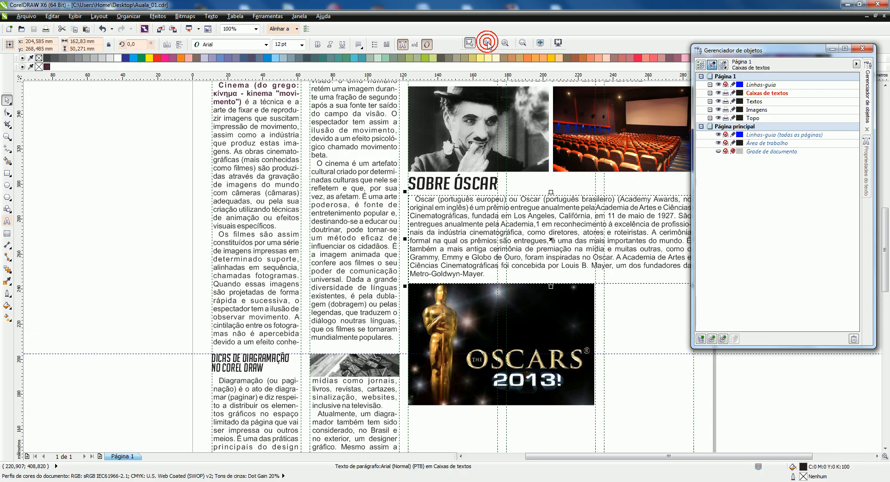
left_click(538, 44)
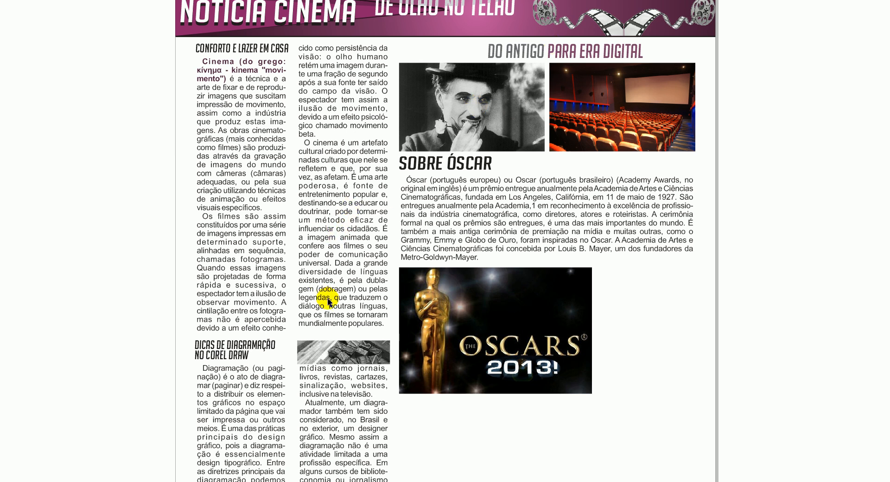
left_click(457, 169)
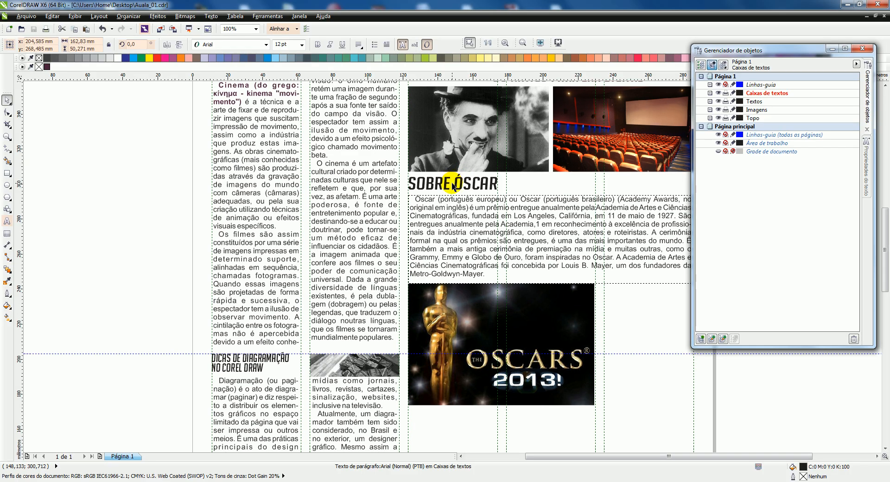
Fill the SOBRE ÓSCAR heading with the plum colour C54 M84 Y42 K54
left_click(453, 184)
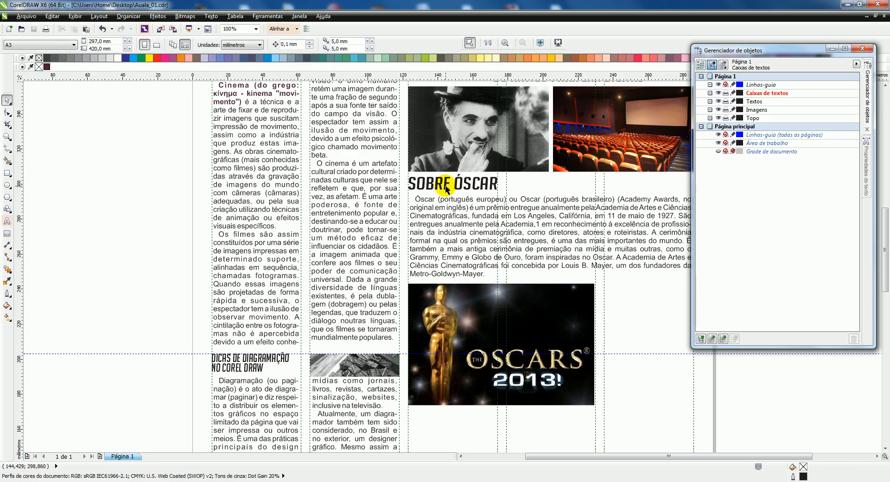
left_click(447, 188)
left_click(47, 68)
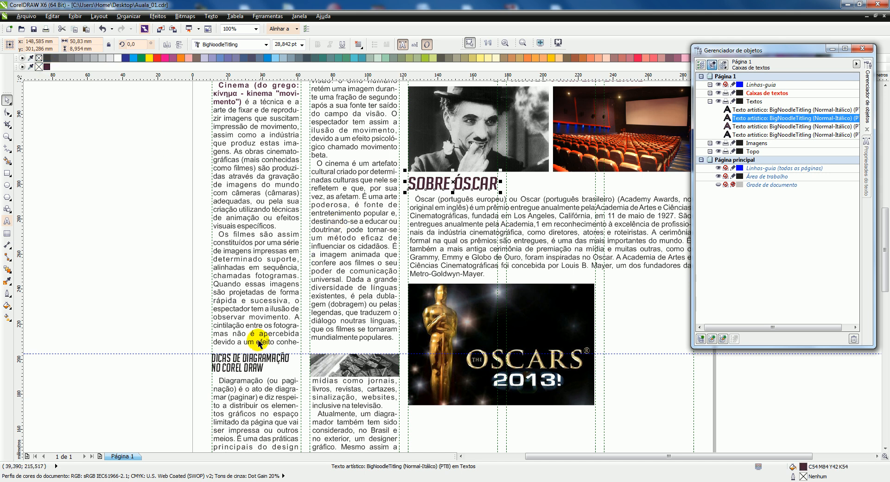
In the layout tips heading, colour NO COREL DRAW plum C54 M84 Y42 K54 and the word DIAGRAMAÇÃO pink C20 M80 Y0 K20
left_click(228, 373)
scroll(229, 373, "up", 2)
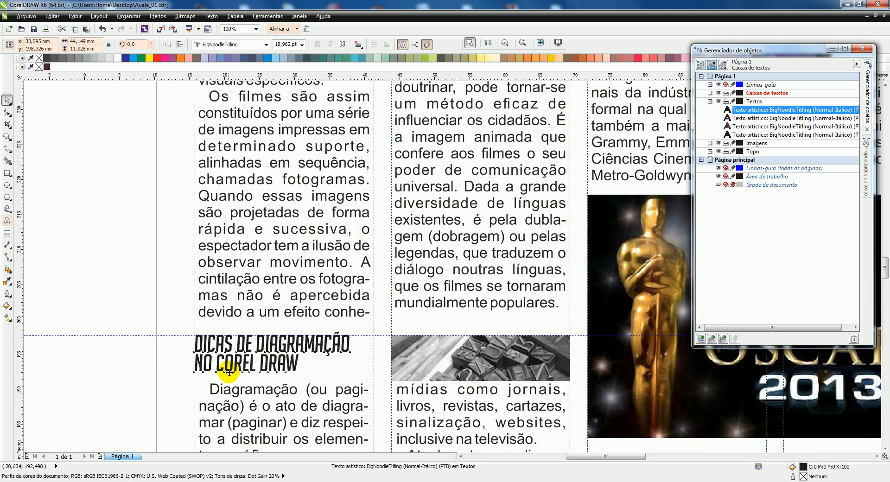
left_click(7, 222)
left_click(340, 356)
left_click_drag(373, 356, 154, 351)
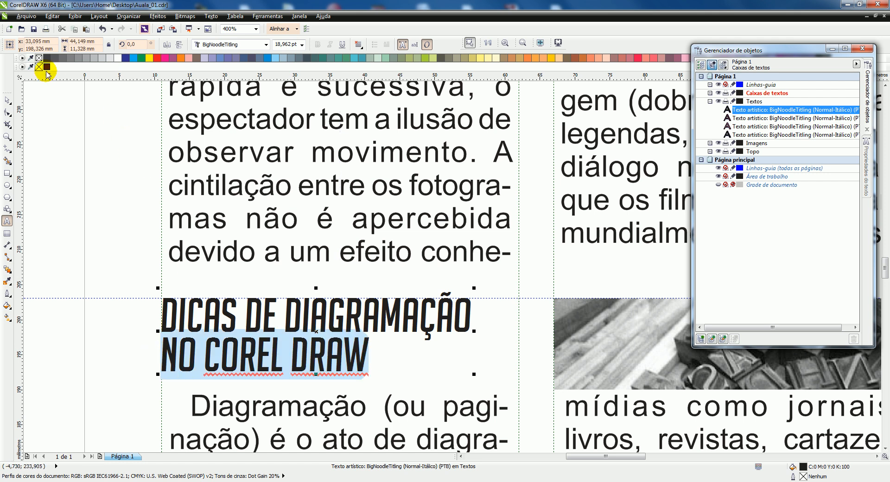
left_click(46, 67)
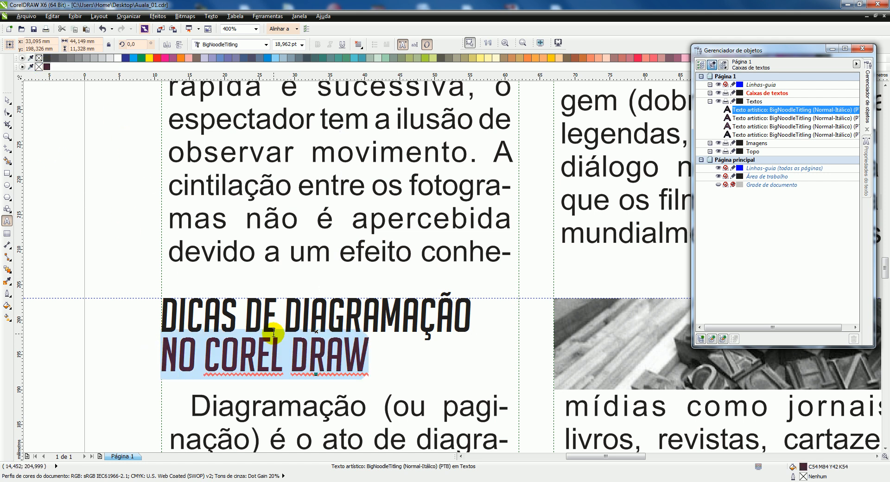
left_click_drag(283, 310, 479, 308)
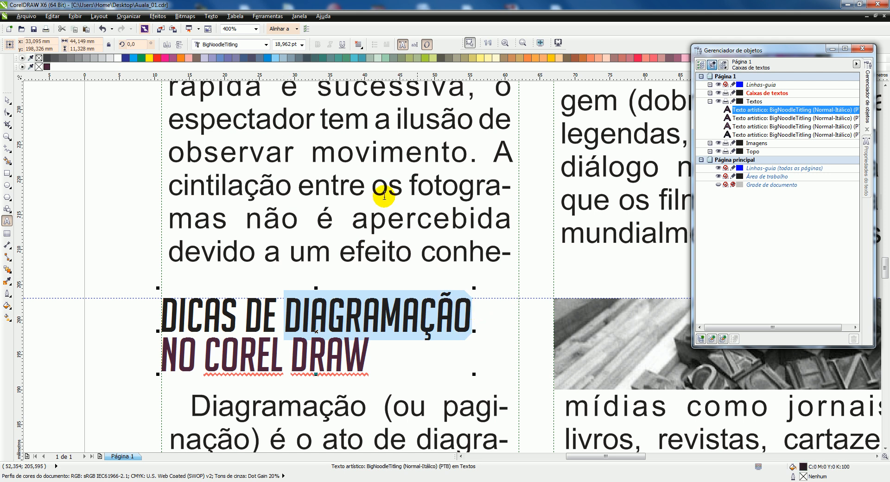
left_click(173, 58)
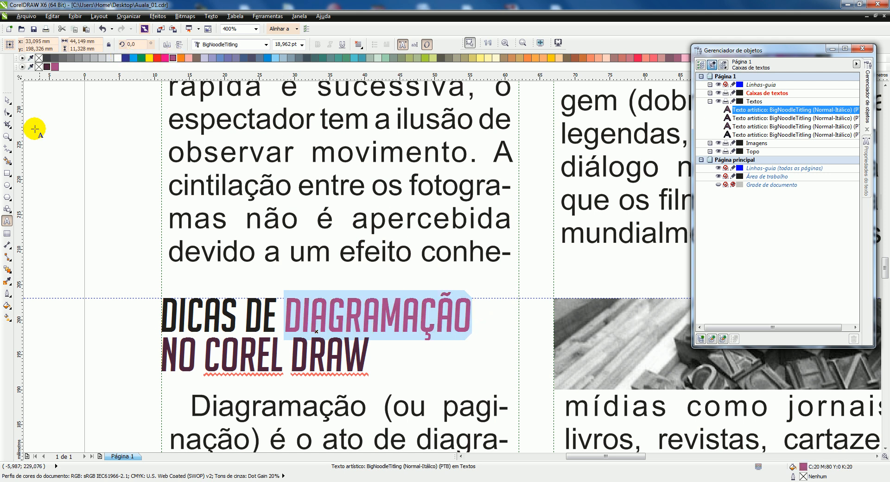
Select all objects on the page and zoom to show every object in the layout
left_click(8, 103)
scroll(114, 209, "down", 1)
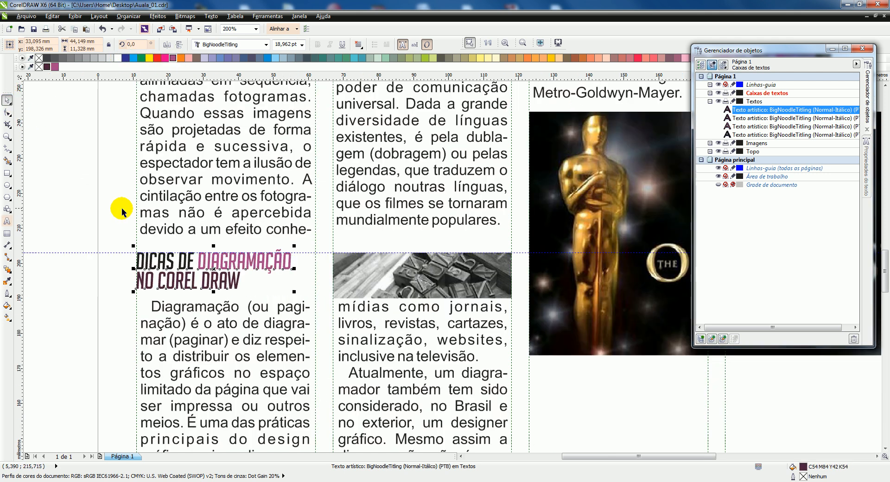
scroll(308, 121, "down", 1)
scroll(313, 146, "down", 4)
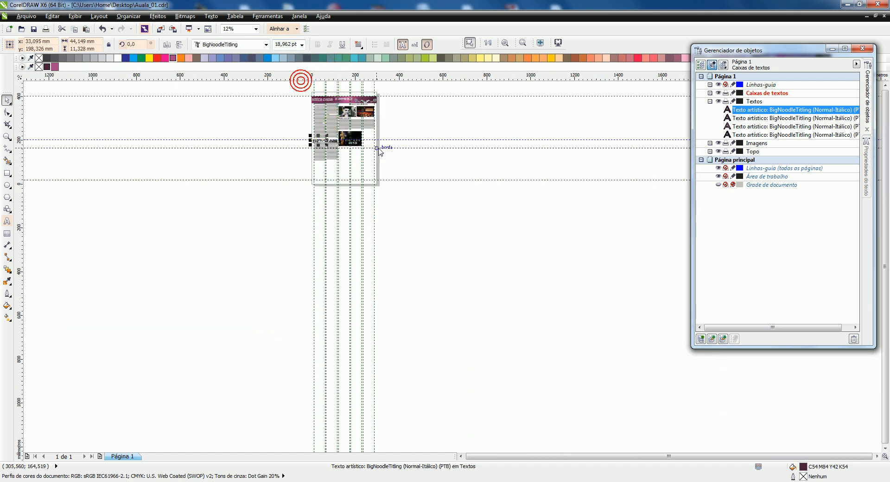
scroll(343, 100, "up", 1)
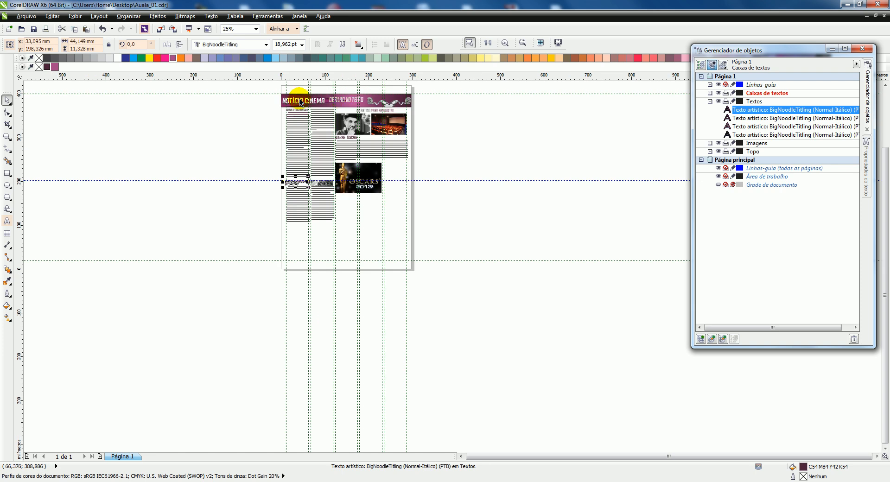
left_click_drag(268, 88, 442, 223)
key("ctrl+g")
left_click(266, 88)
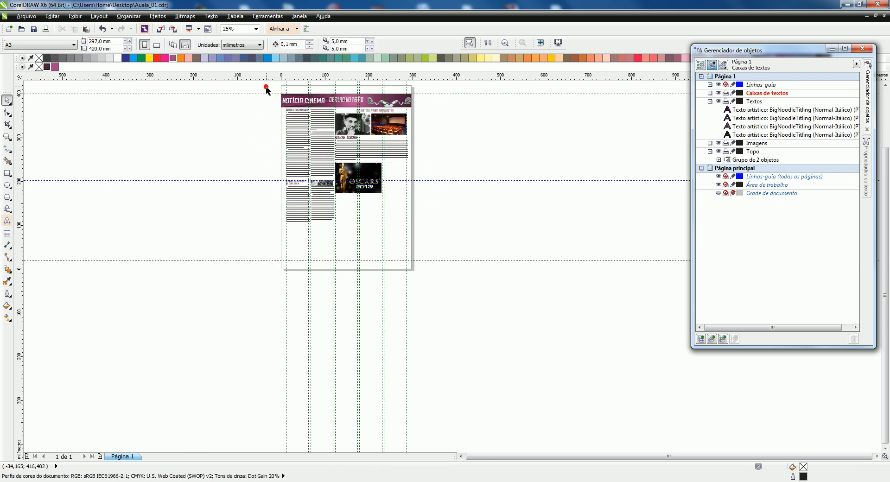
left_click_drag(266, 86, 463, 232)
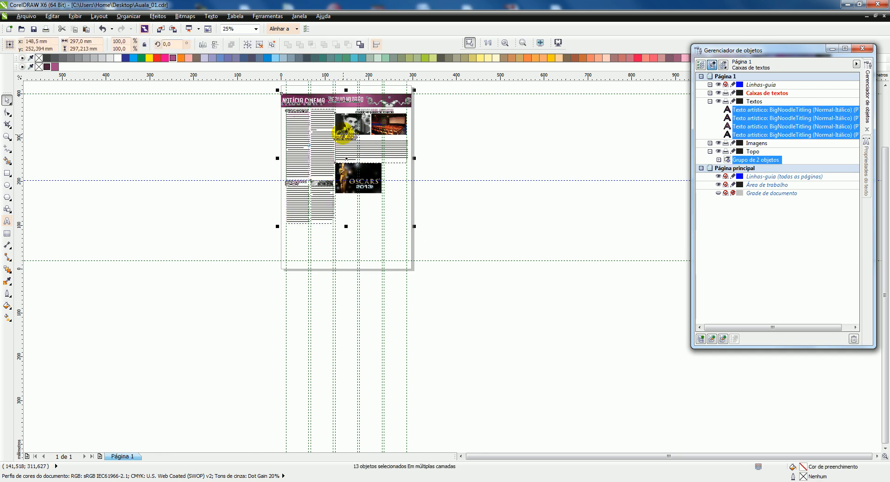
left_click(505, 43)
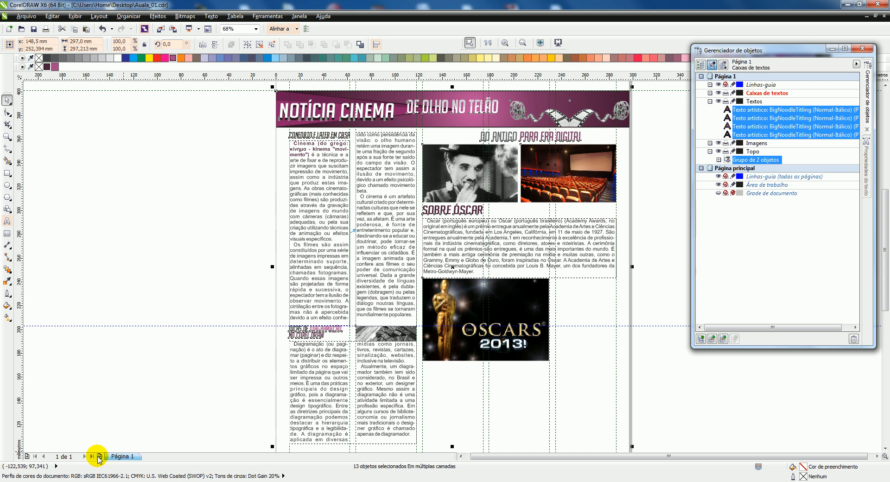
Add a second page with its own horizontal guidelines at about 320 and 216 mm and vertical ones at about 98 and 213 mm
left_click(99, 456)
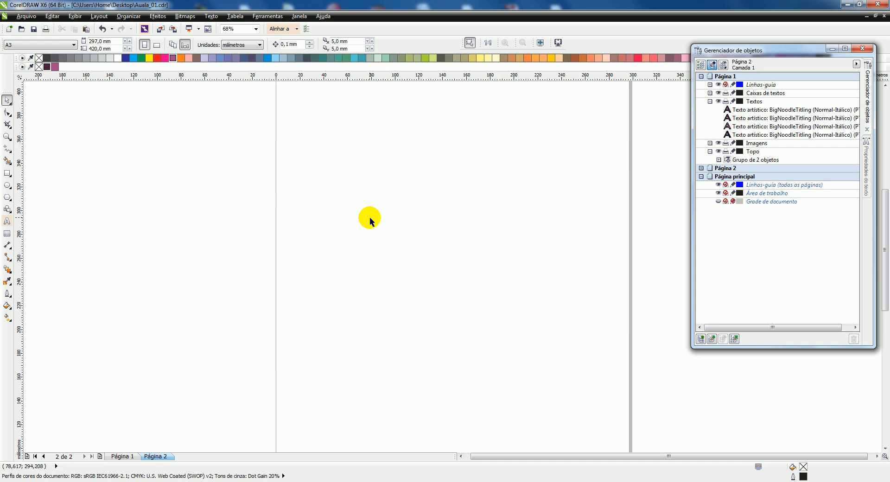
left_click(701, 168)
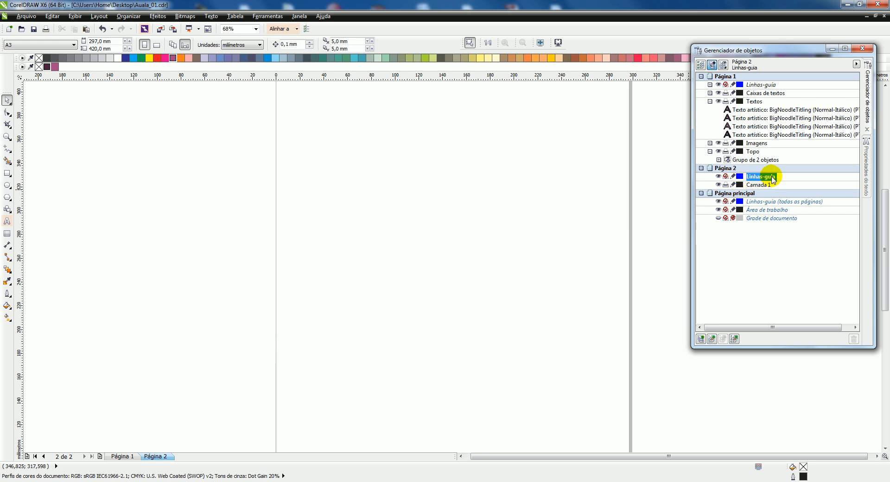
left_click_drag(493, 176, 493, 188)
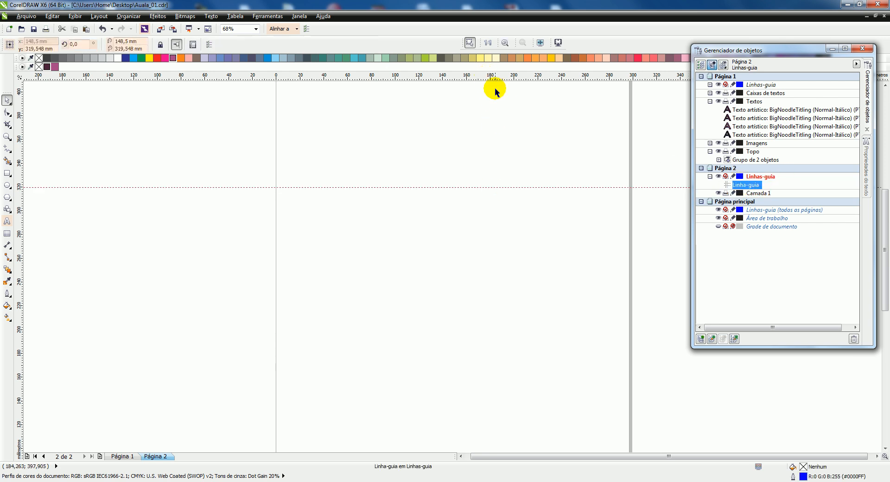
left_click_drag(496, 77, 502, 310)
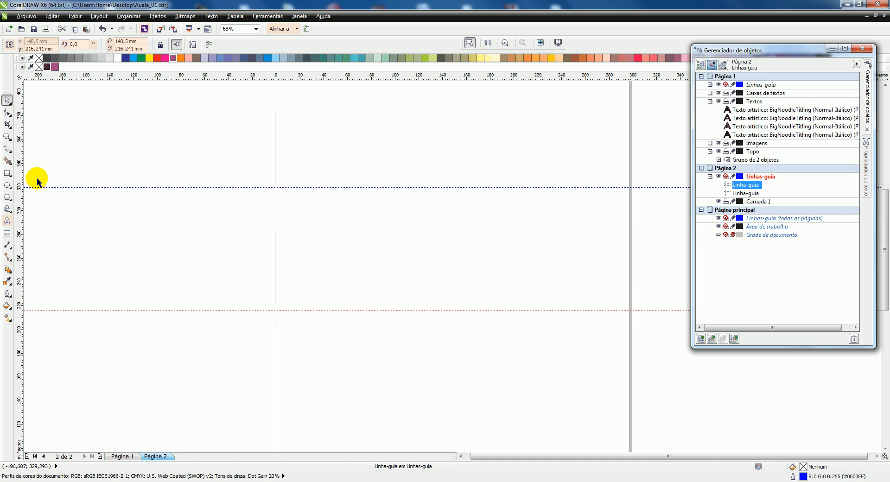
left_click_drag(394, 198, 393, 198)
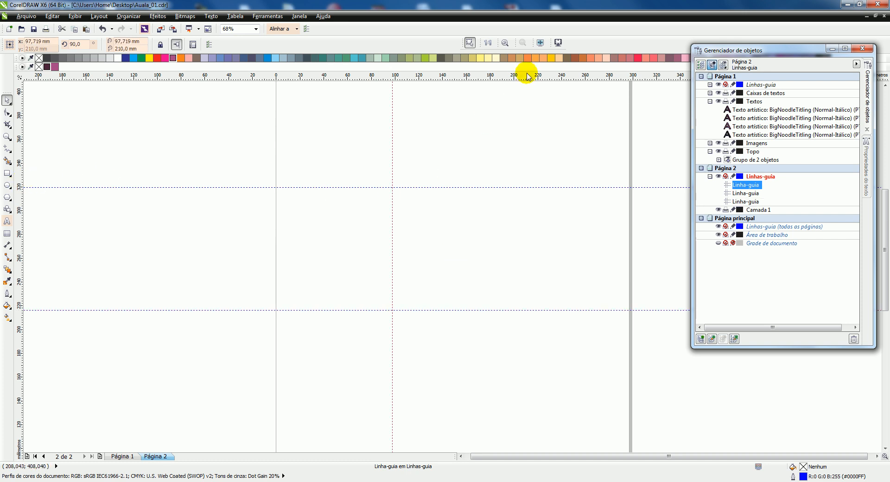
left_click_drag(21, 136, 529, 178)
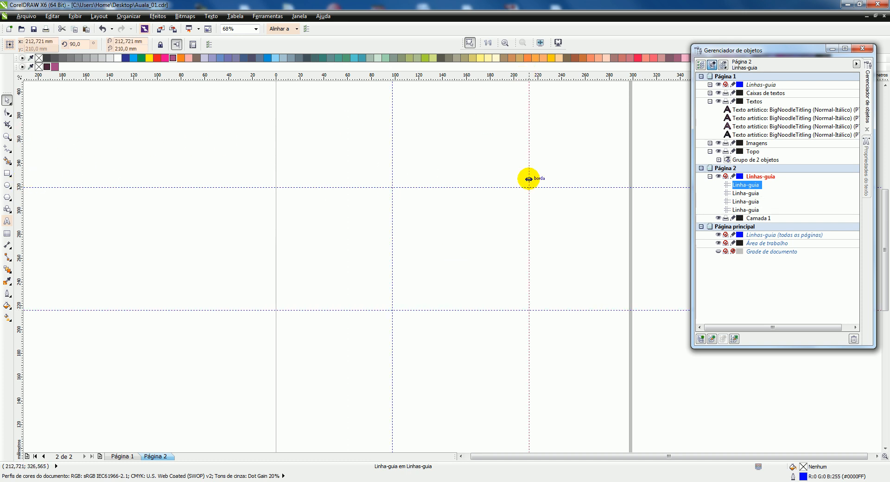
Compare the guidelines of page 1 and page 2, selecting page 1's unlocked horizontal guideline as a check
left_click(123, 457)
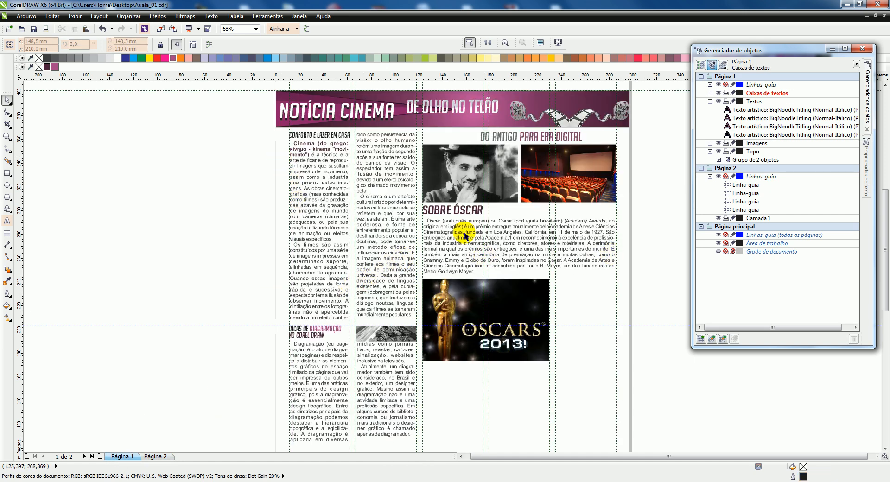
left_click(156, 456)
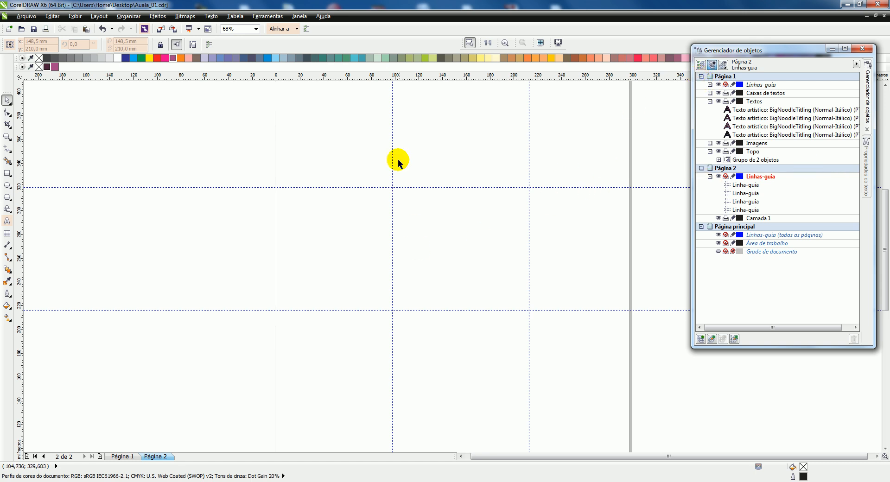
left_click(122, 456)
left_click(257, 325)
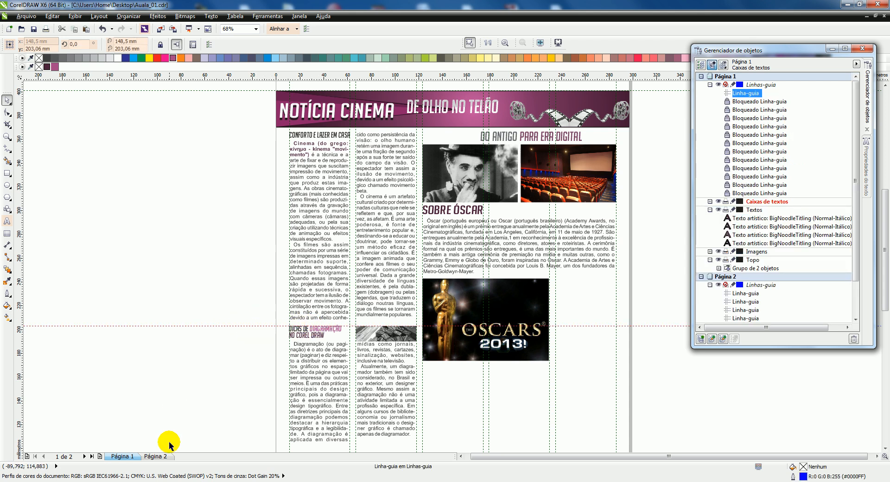
left_click(160, 456)
left_click(121, 456)
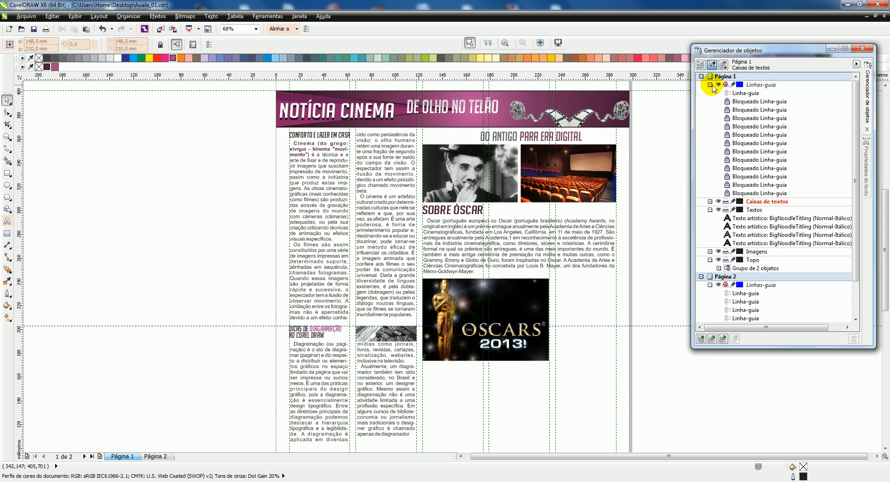
left_click(750, 94)
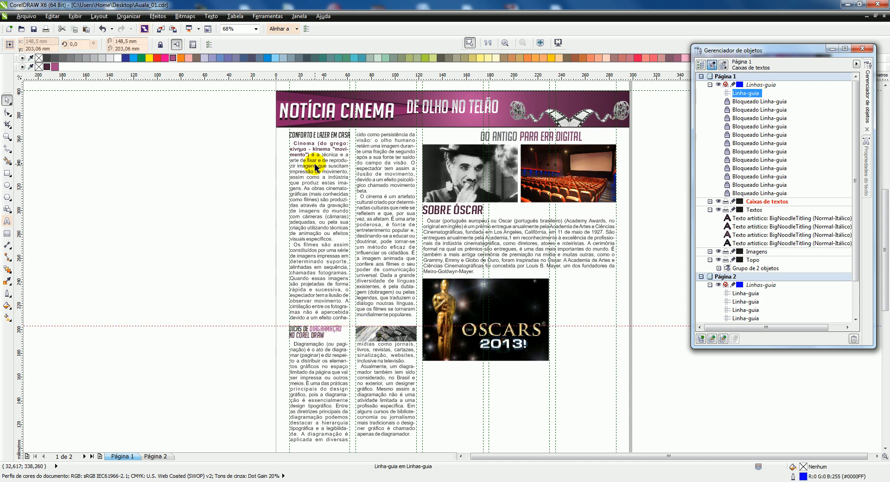
left_click(155, 457)
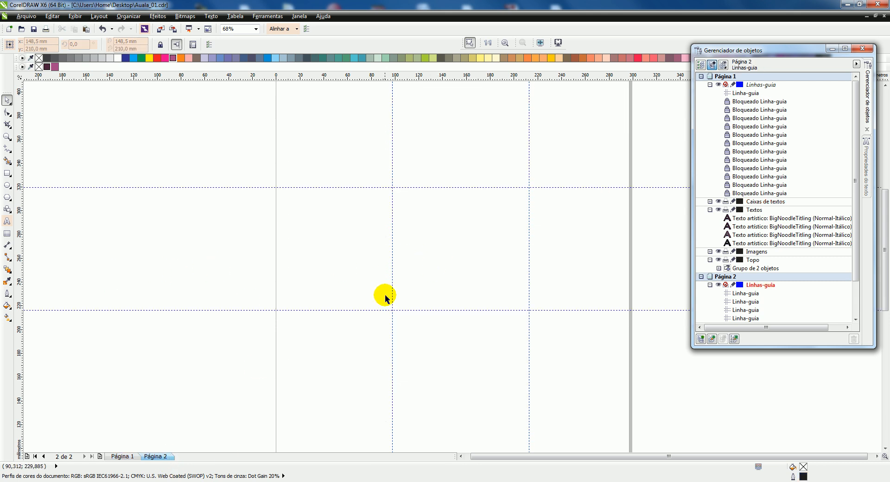
Set only page 2 to the A4 paper size, 210 × 297 mm
scroll(383, 297, "down", 4)
scroll(401, 280, "up", 4)
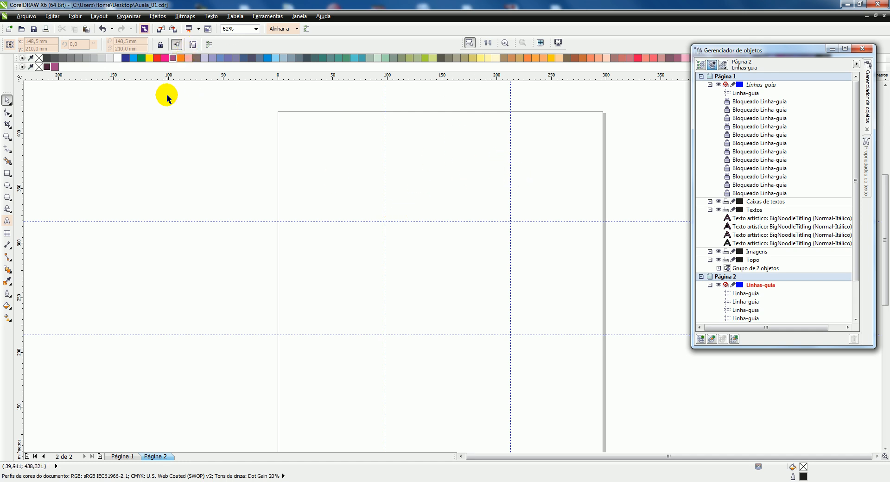
left_click(174, 144)
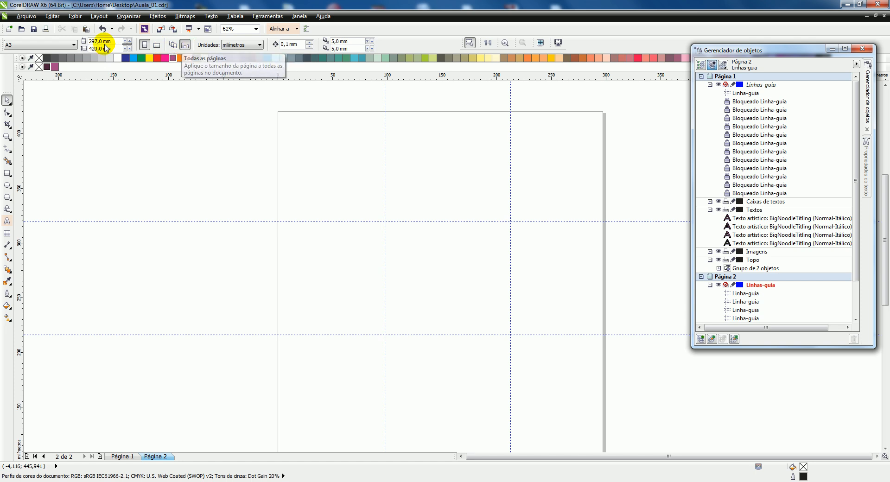
left_click(65, 44)
left_click(29, 63)
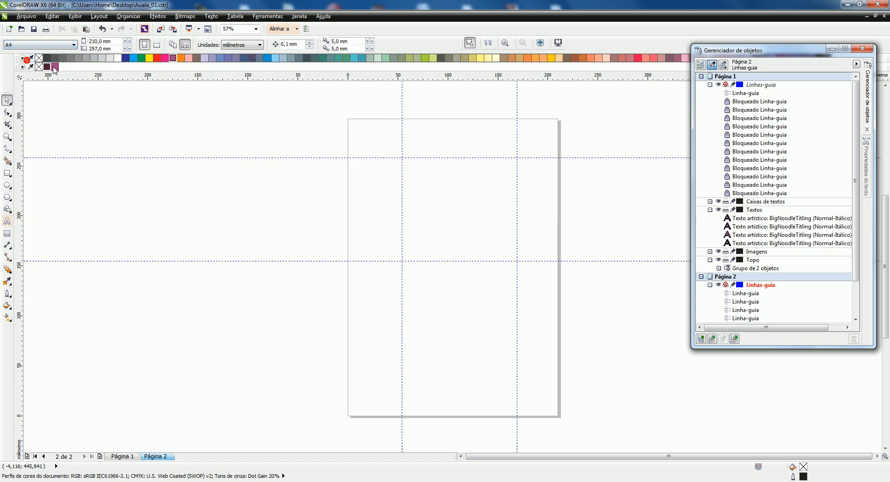
Compare the page sizes of page 1 and page 2, and save the document
left_click(121, 457)
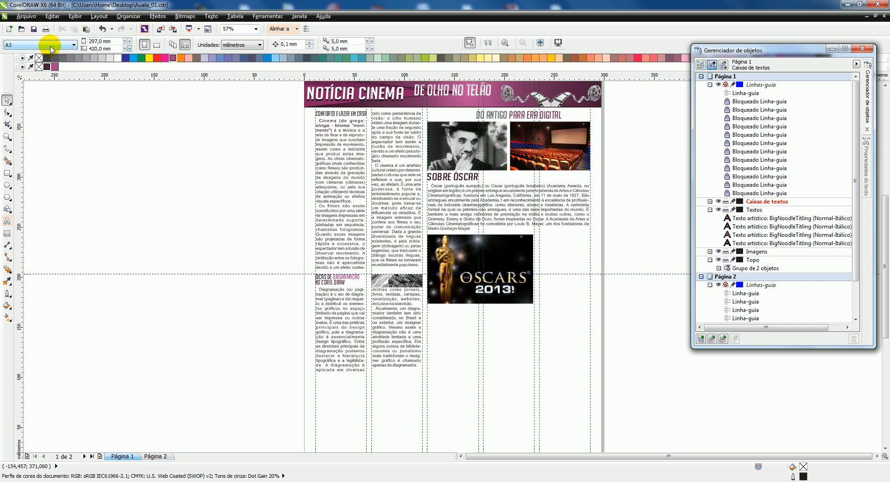
left_click(155, 457)
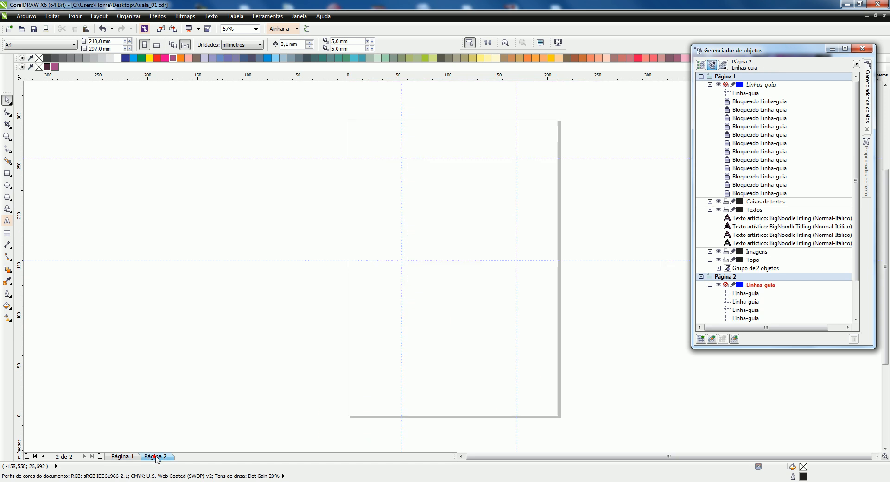
left_click(190, 48)
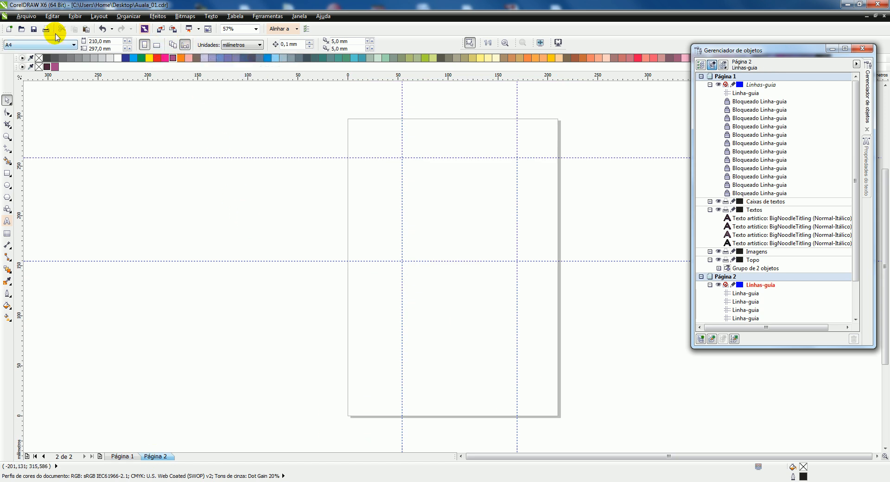
left_click(33, 31)
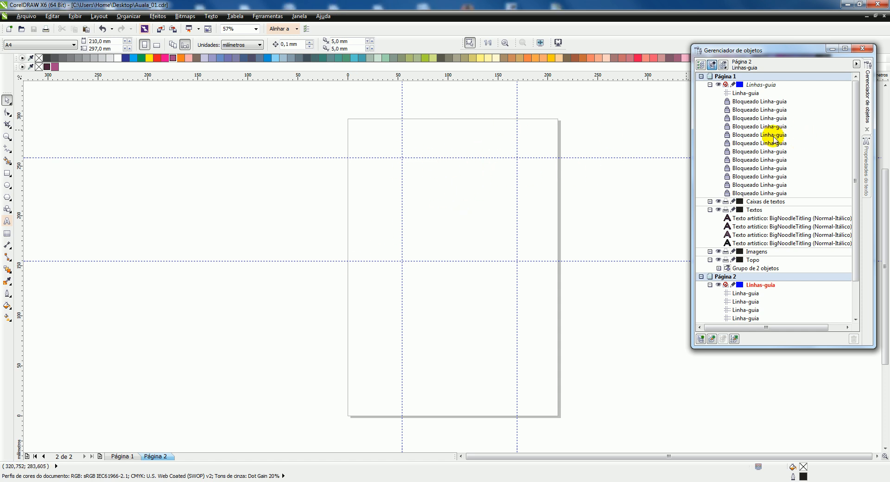
Return to page 1 and collapse its guideline layer and both page entries in the object list
left_click(706, 79)
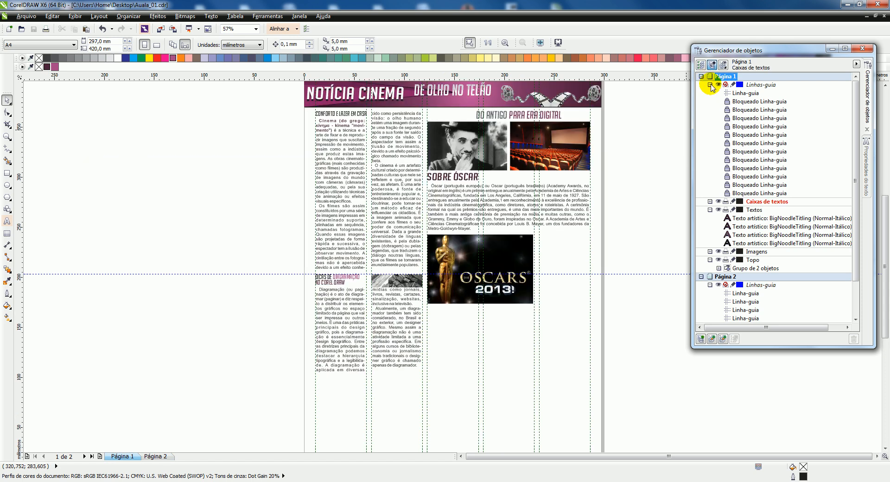
left_click(710, 85)
left_click(702, 77)
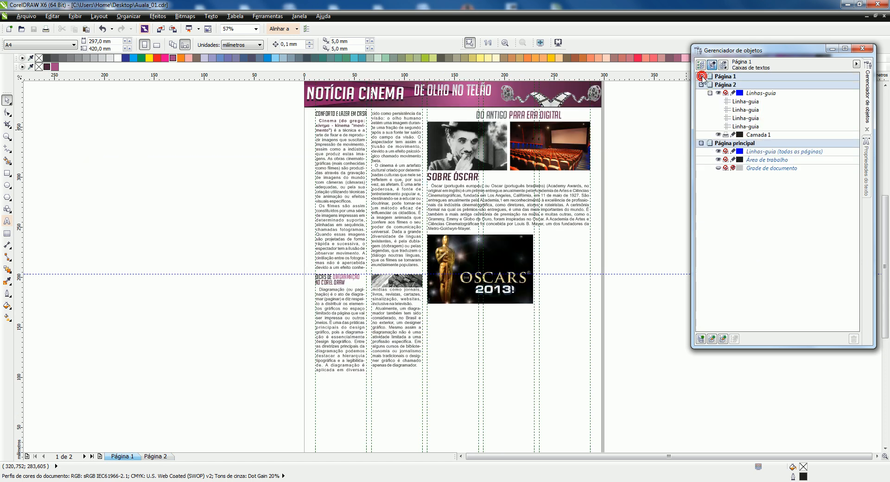
left_click(701, 85)
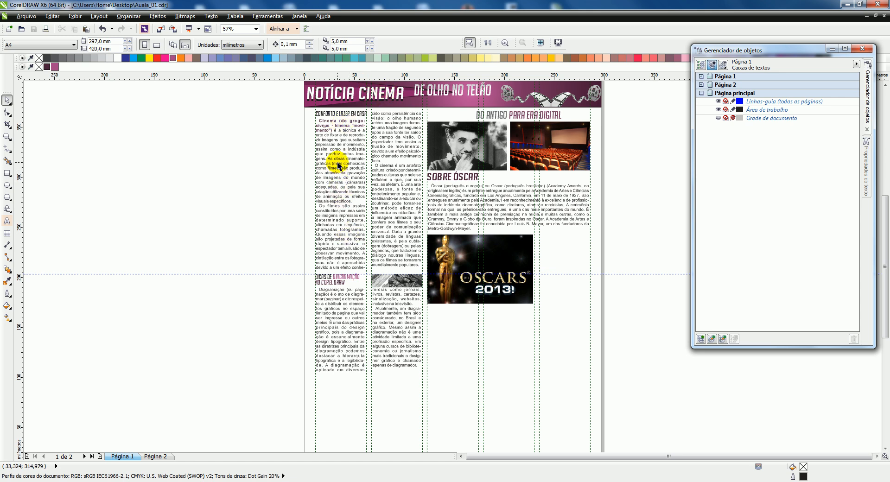
Examine page 1 in full-screen preview at 100% zoom, viewing the lower articles and the header area
left_click(489, 43)
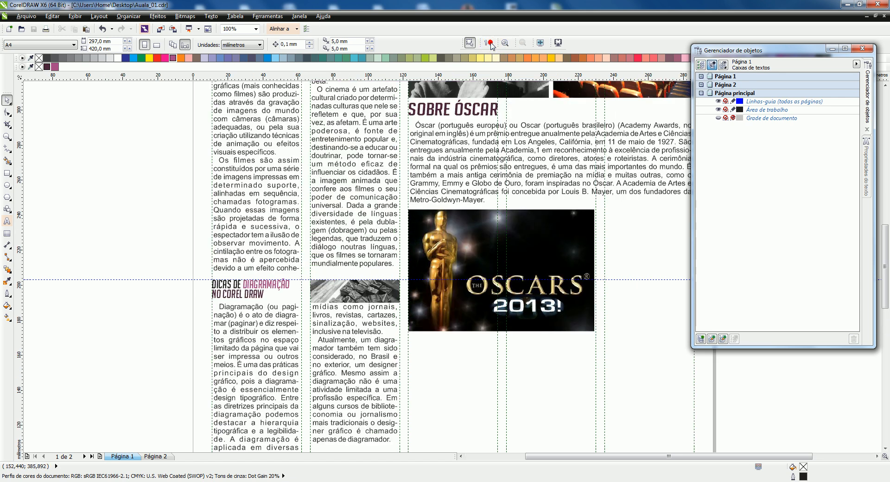
left_click(540, 43)
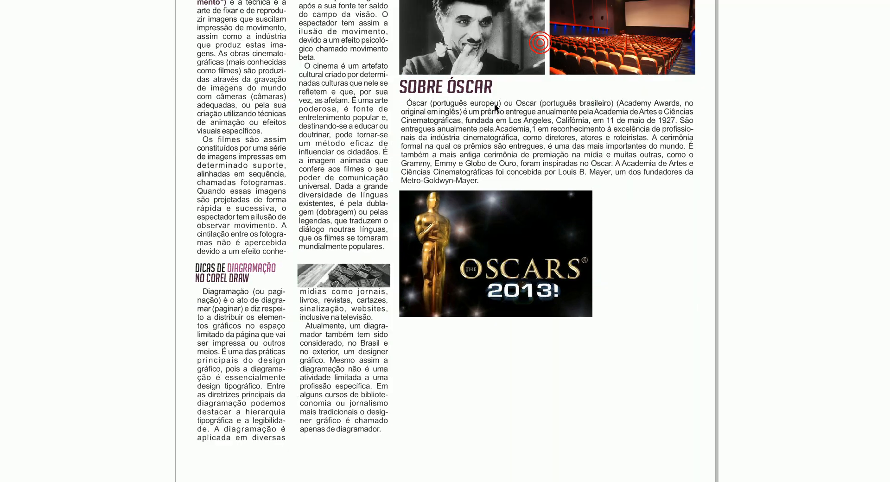
left_click(380, 171)
key("h")
left_click_drag(491, 112, 492, 222)
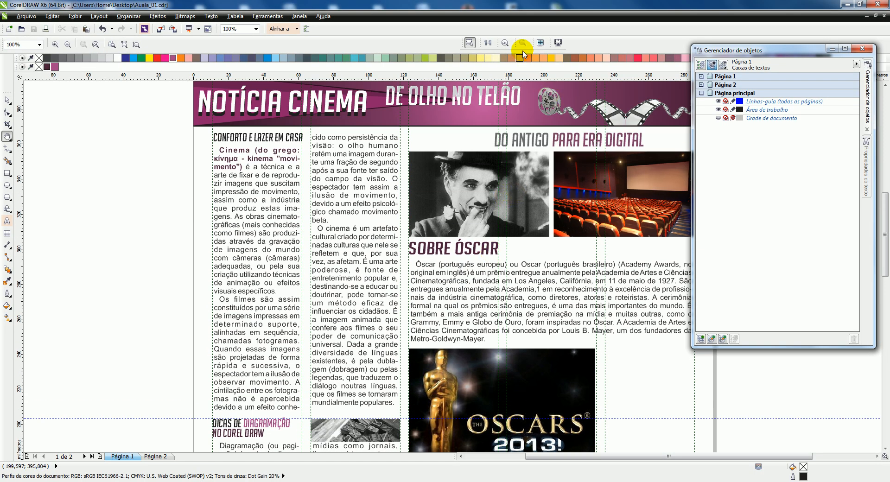
left_click(541, 43)
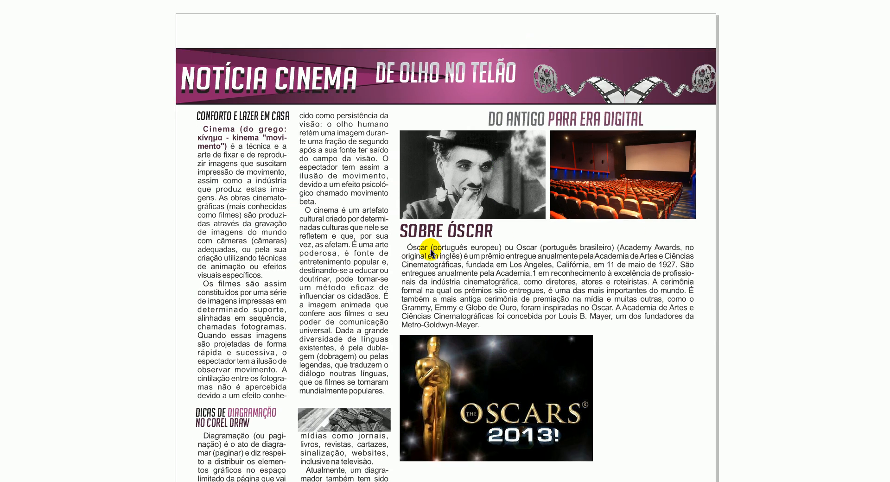